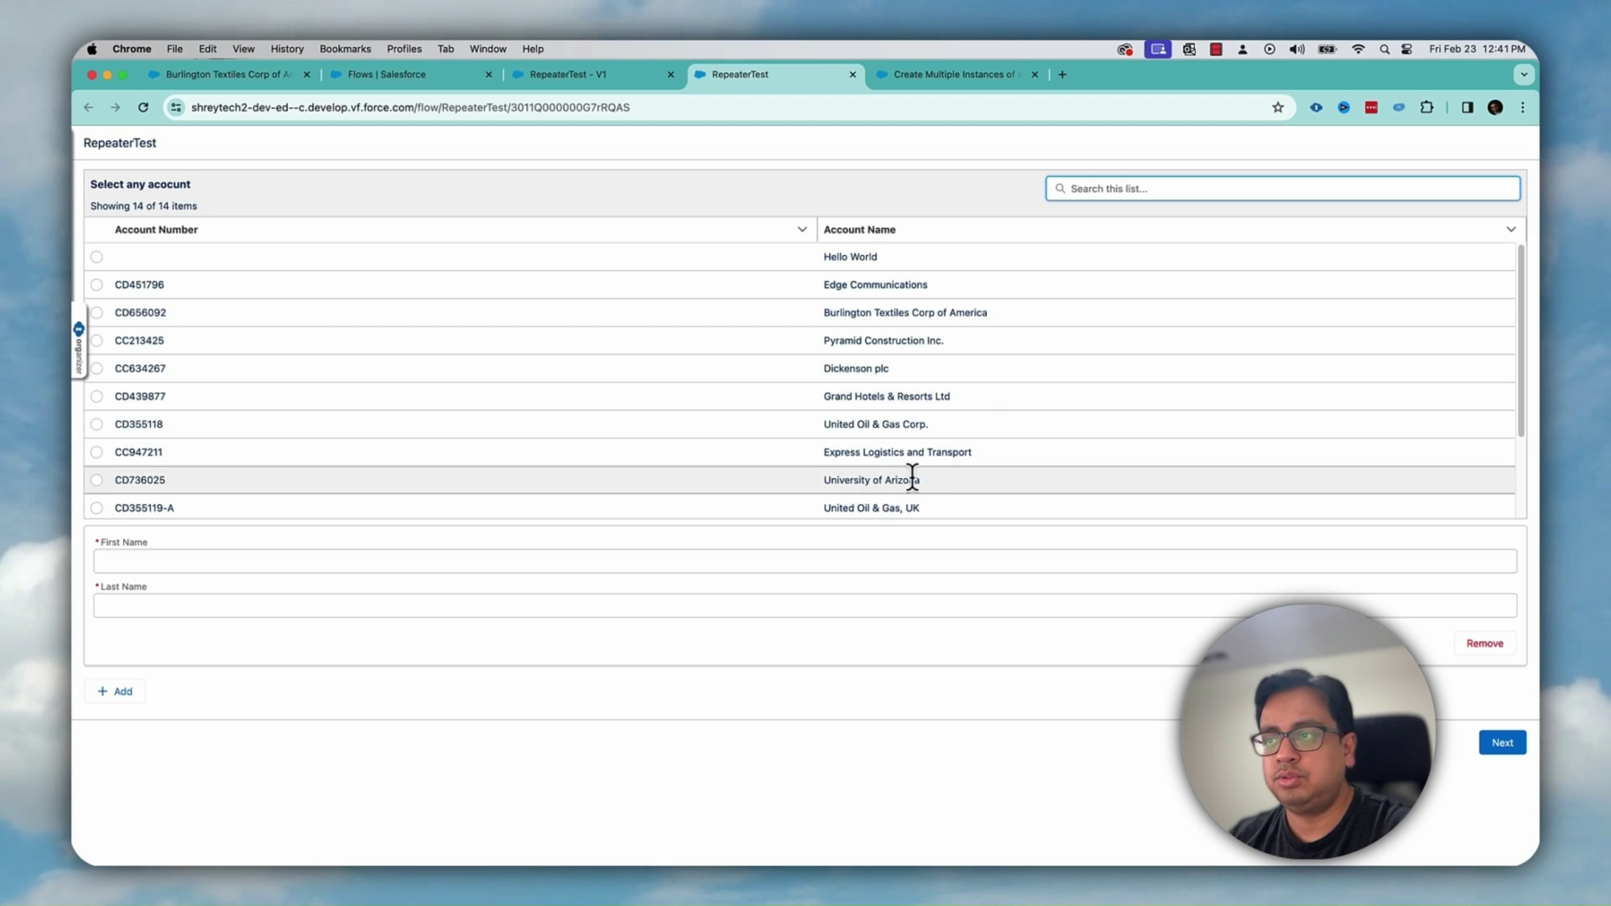
{"action": "scroll", "coordinate": [799, 346], "scroll_direction": "down", "scroll_amount": 2}
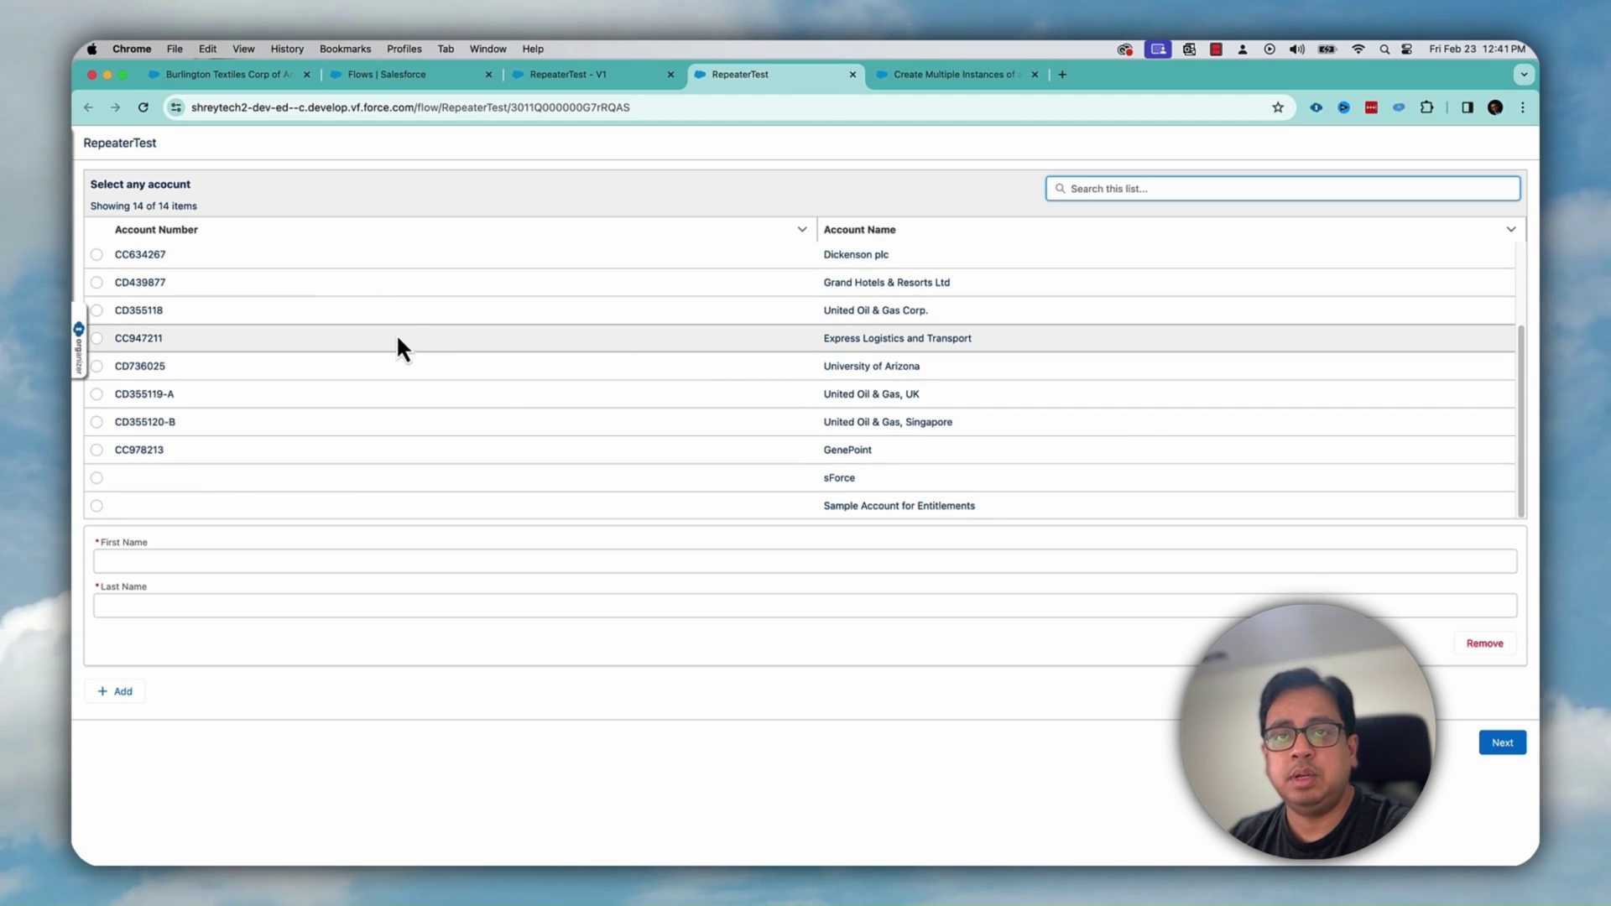
Select the Express Logistics and Transport account (CC947211) in the account table
{"action": "left_click", "coordinate": [95, 338]}
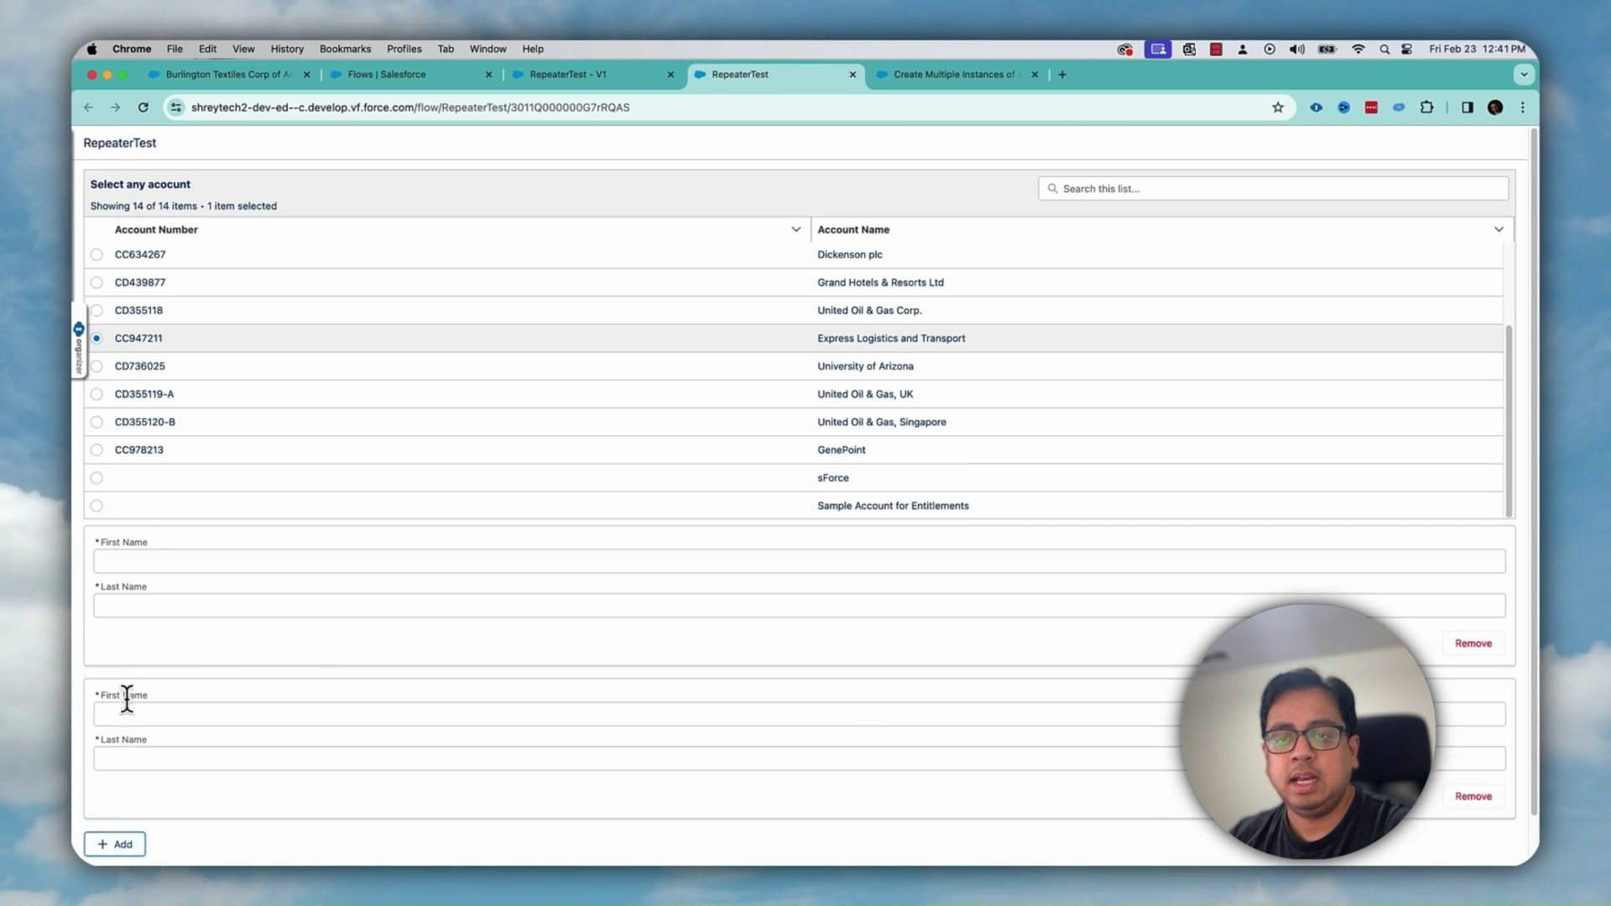
Add two more First Name/Last Name groups to reach four contact blocks
{"action": "double_click", "coordinate": [130, 701]}
{"action": "scroll", "coordinate": [241, 684], "scroll_direction": "down", "scroll_amount": 3}
{"action": "left_click", "coordinate": [133, 796]}
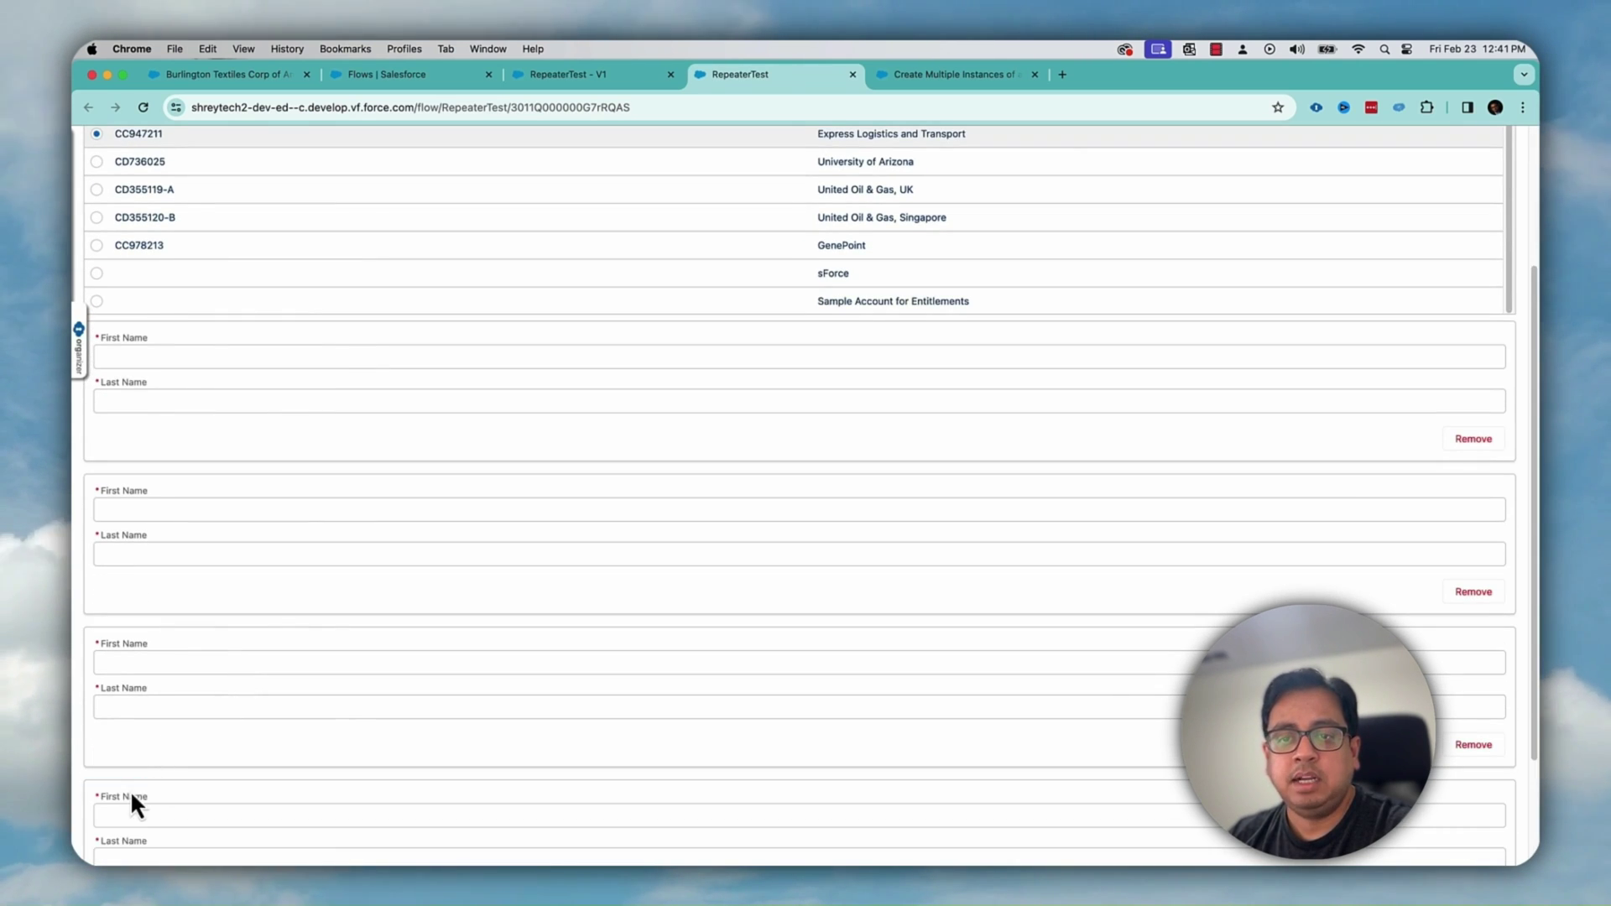
{"action": "scroll", "coordinate": [282, 580], "scroll_direction": "down", "scroll_amount": 3}
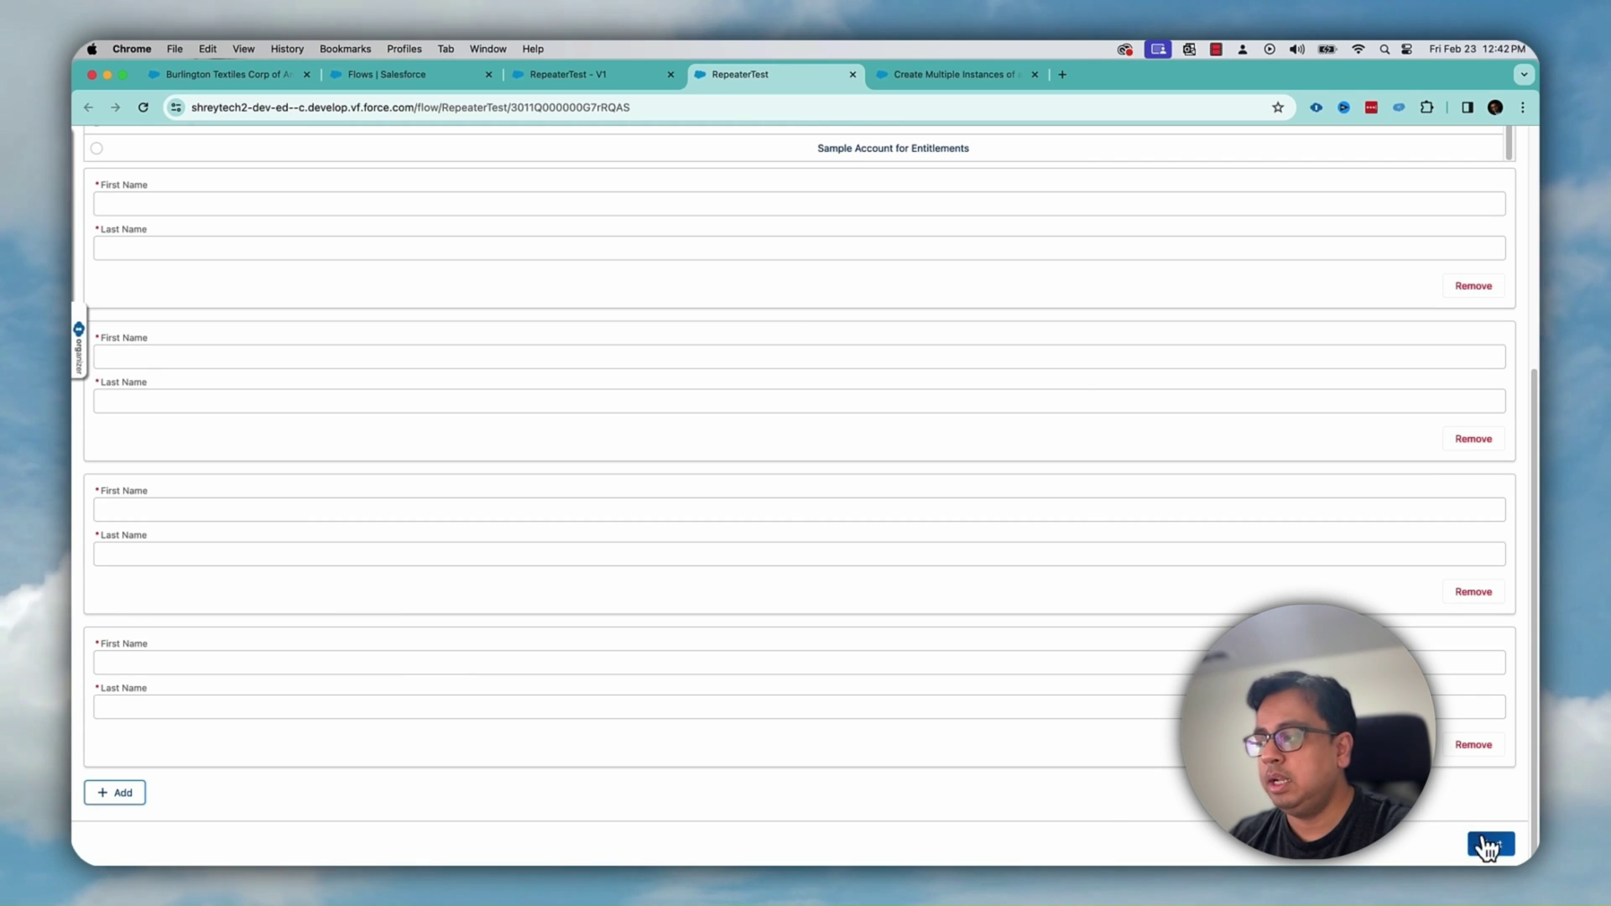
{"action": "scroll", "coordinate": [867, 666], "scroll_direction": "up", "scroll_amount": 5}
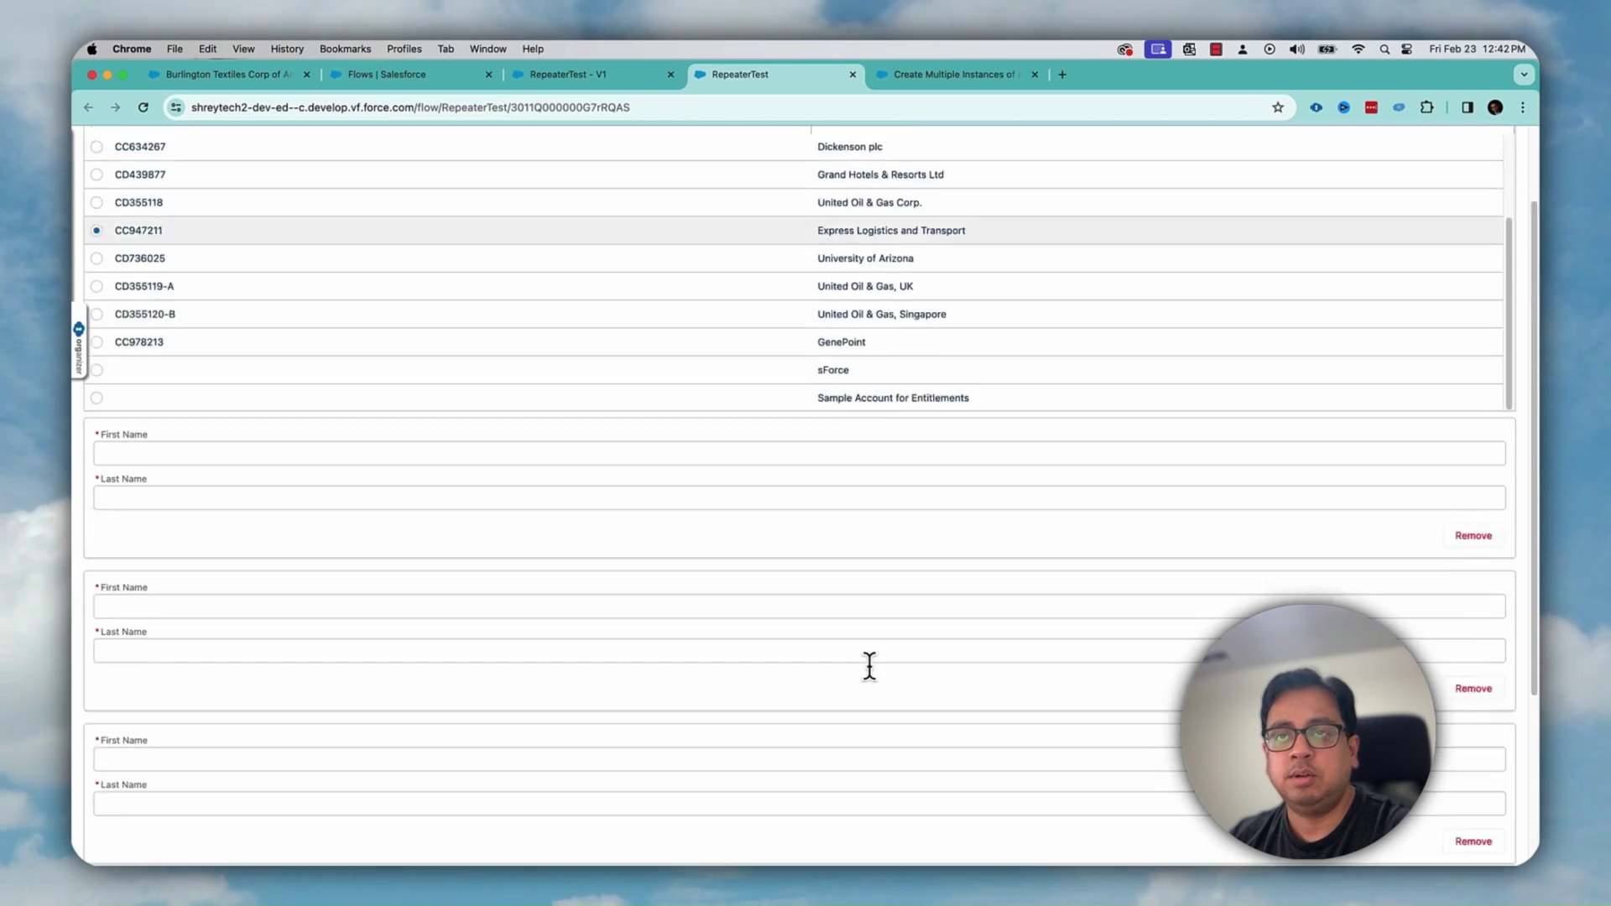
{"action": "scroll", "coordinate": [867, 666], "scroll_direction": "down", "scroll_amount": 3}
{"action": "scroll", "coordinate": [593, 431], "scroll_direction": "up", "scroll_amount": 3}
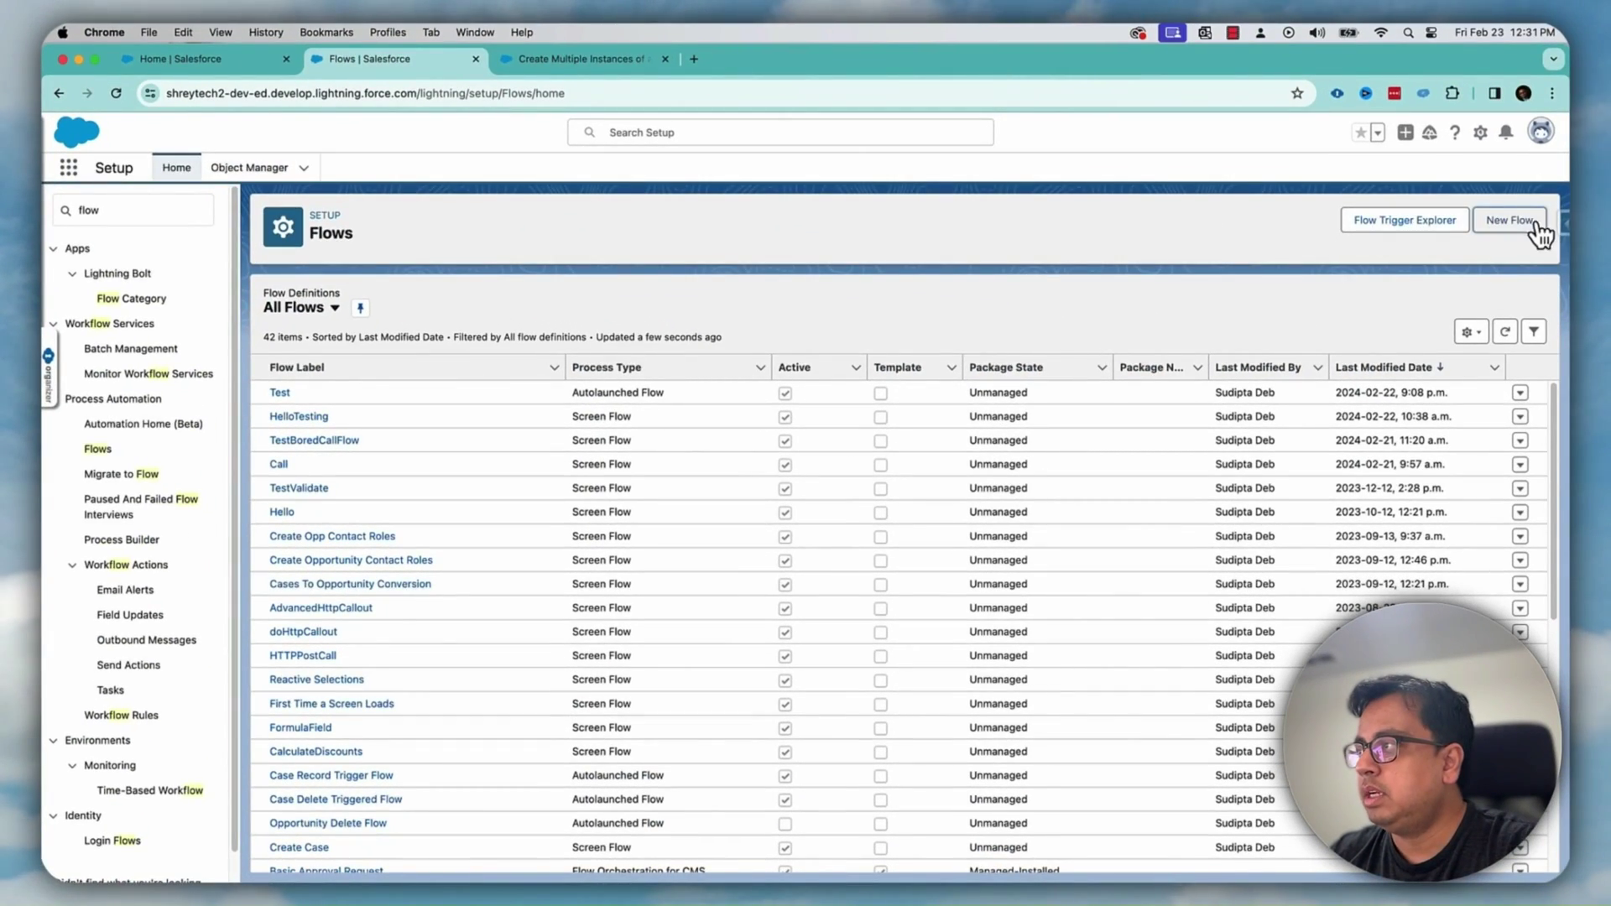
Create a new screen flow with a Get Records element after Start
{"action": "left_click", "coordinate": [1516, 220]}
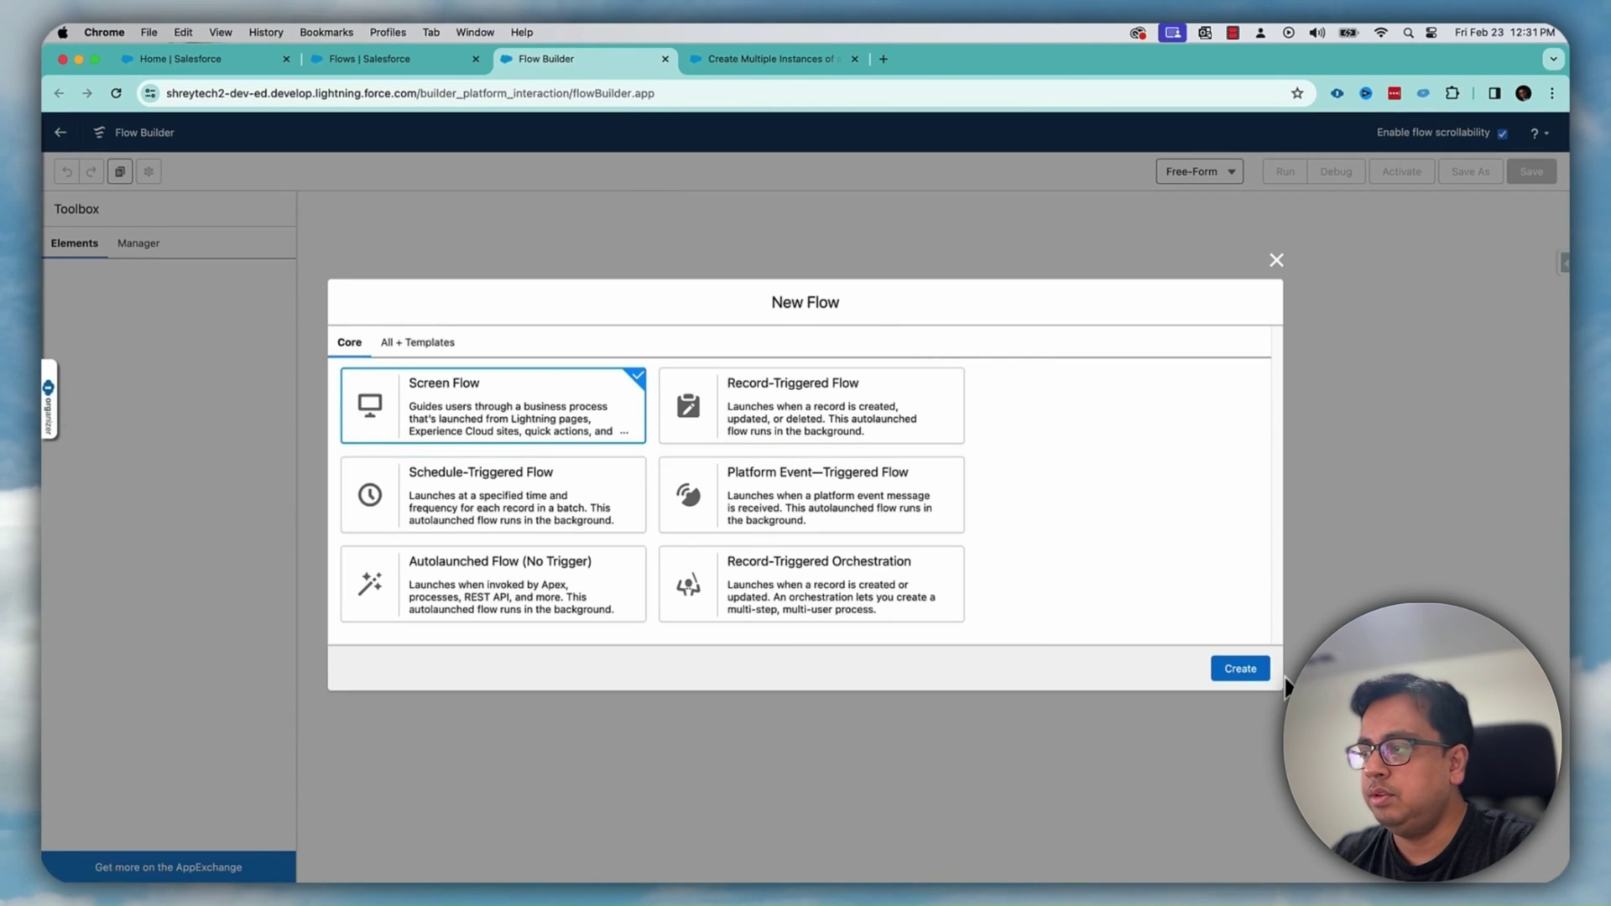
{"action": "left_click", "coordinate": [1254, 674]}
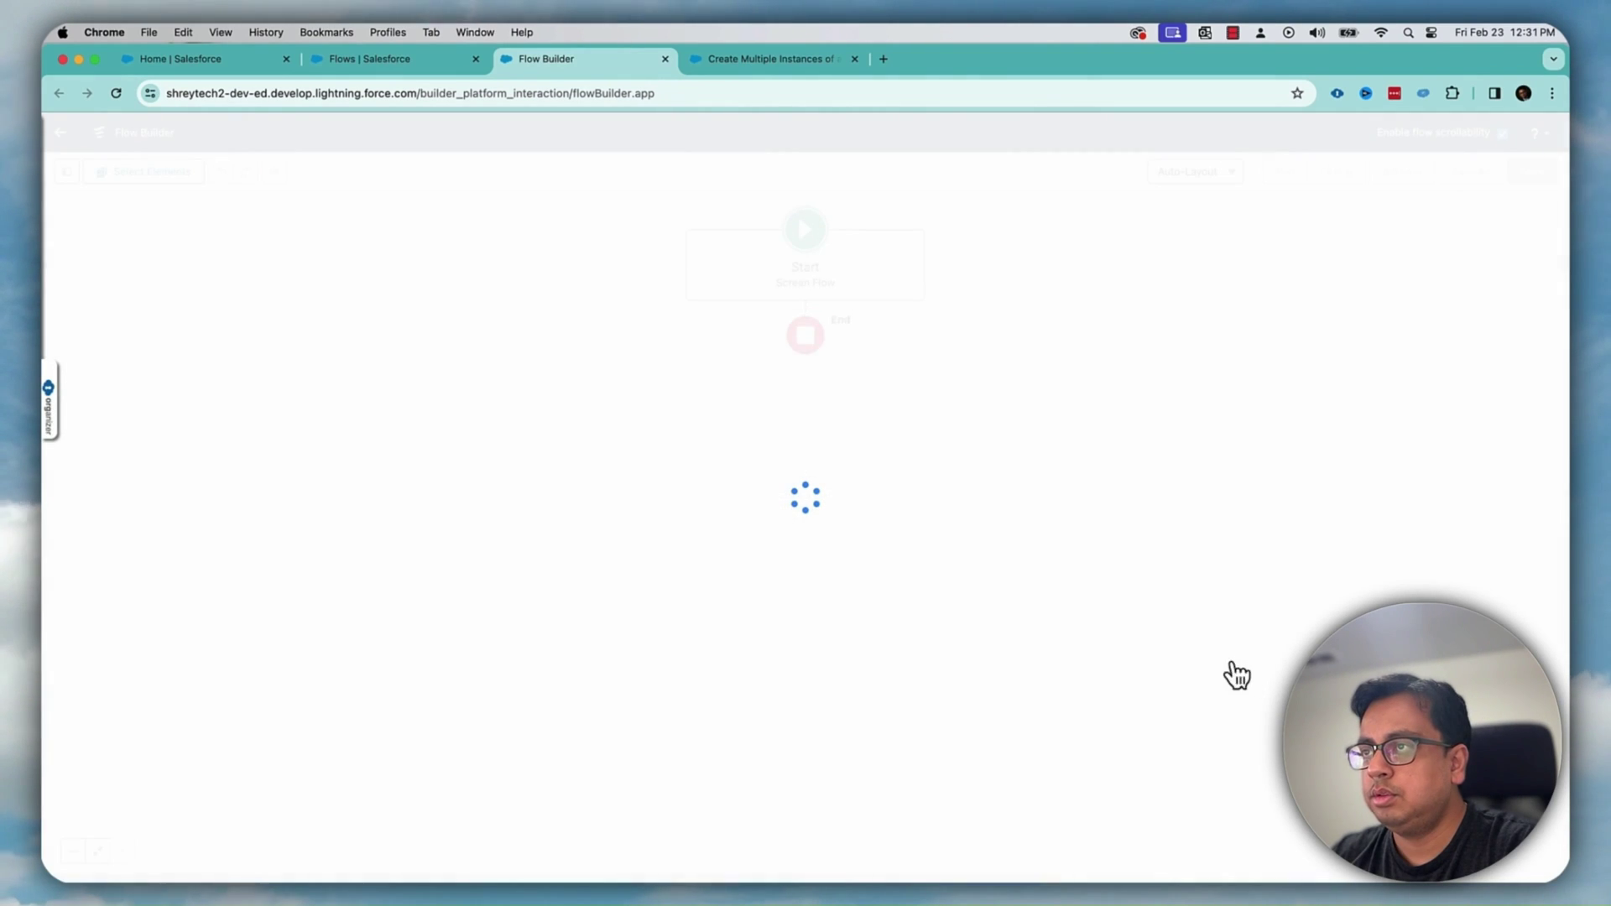
{"action": "left_click", "coordinate": [805, 322]}
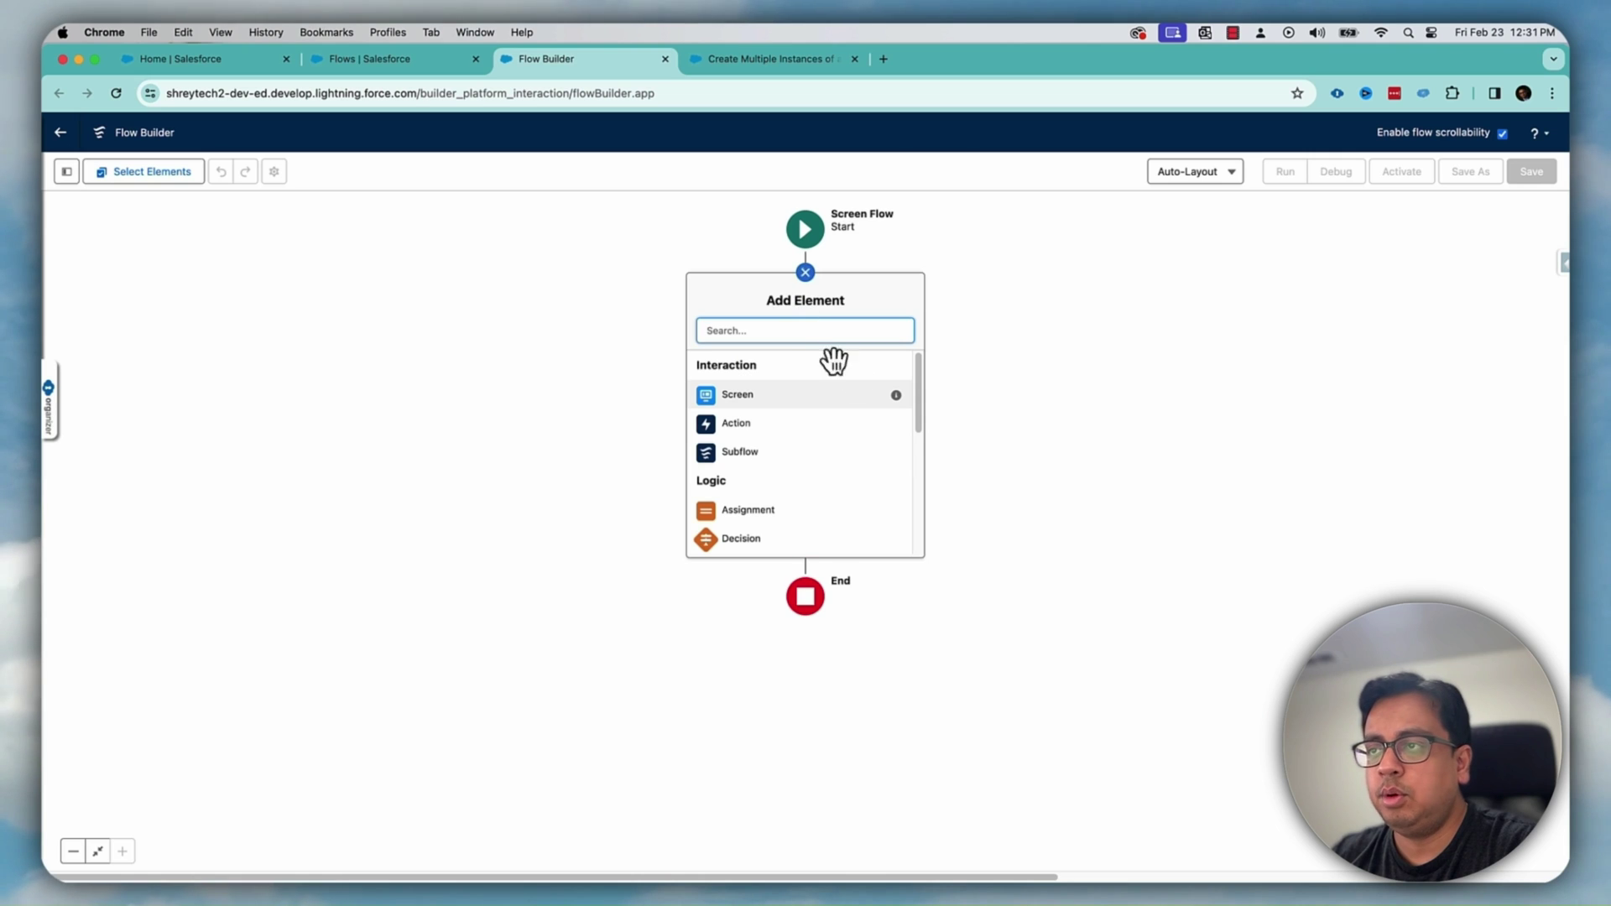
{"action": "left_click_drag", "start_coordinate": [921, 395], "coordinate": [924, 519]}
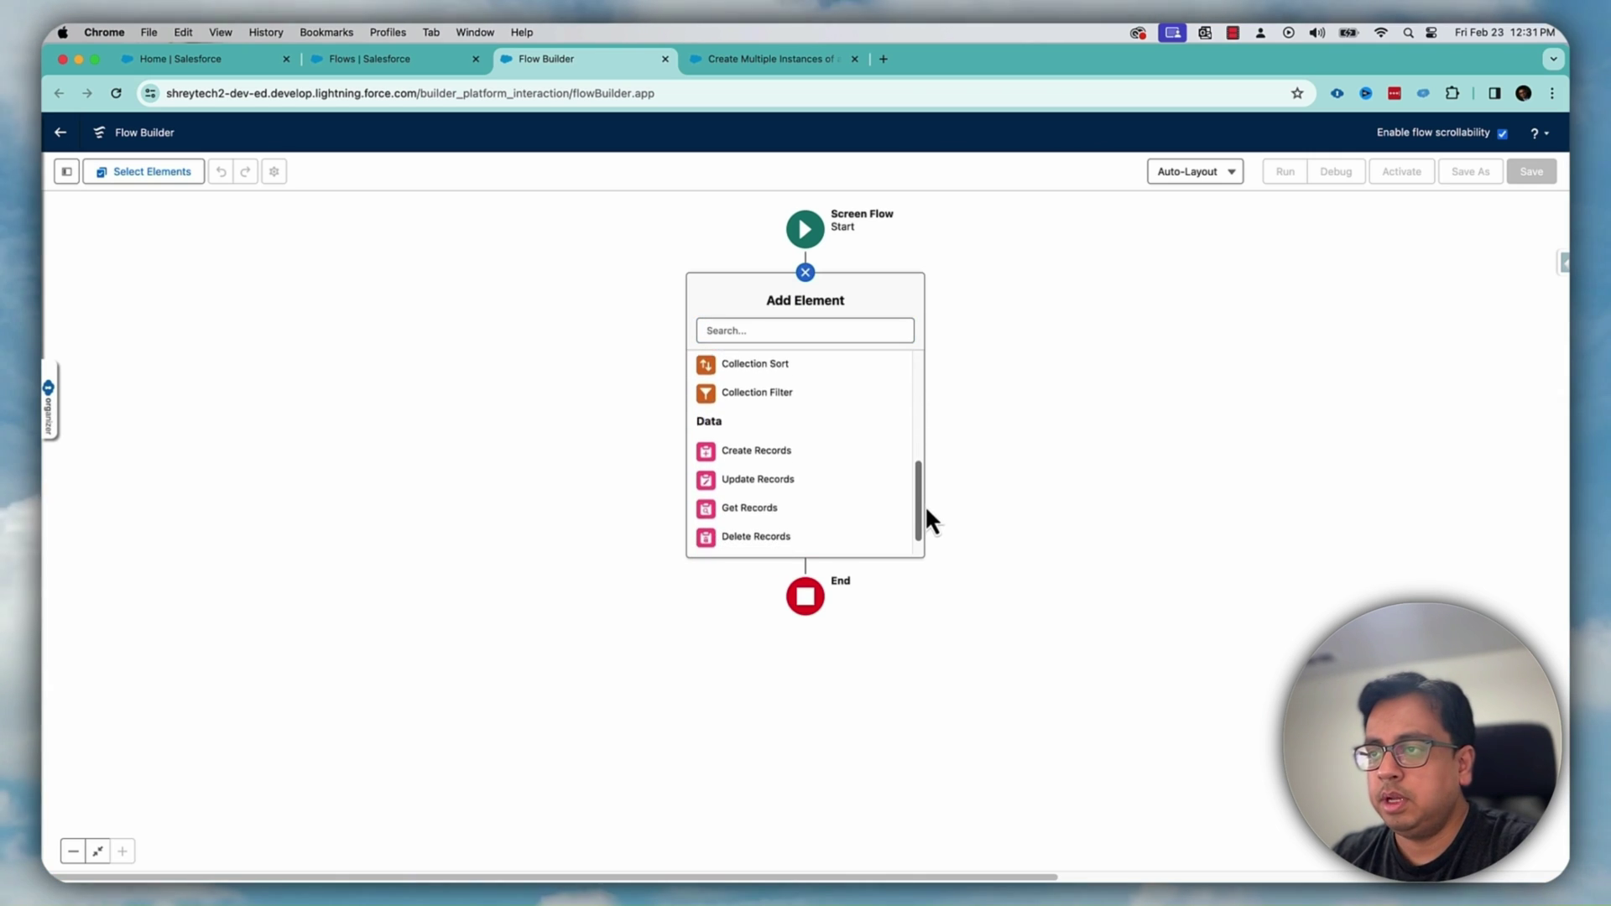
{"action": "left_click", "coordinate": [771, 506]}
Label it Get All Accounts, retrieving all Account records with no conditions
{"action": "left_click", "coordinate": [985, 270]}
{"action": "type", "text": "Get All Accounts"}
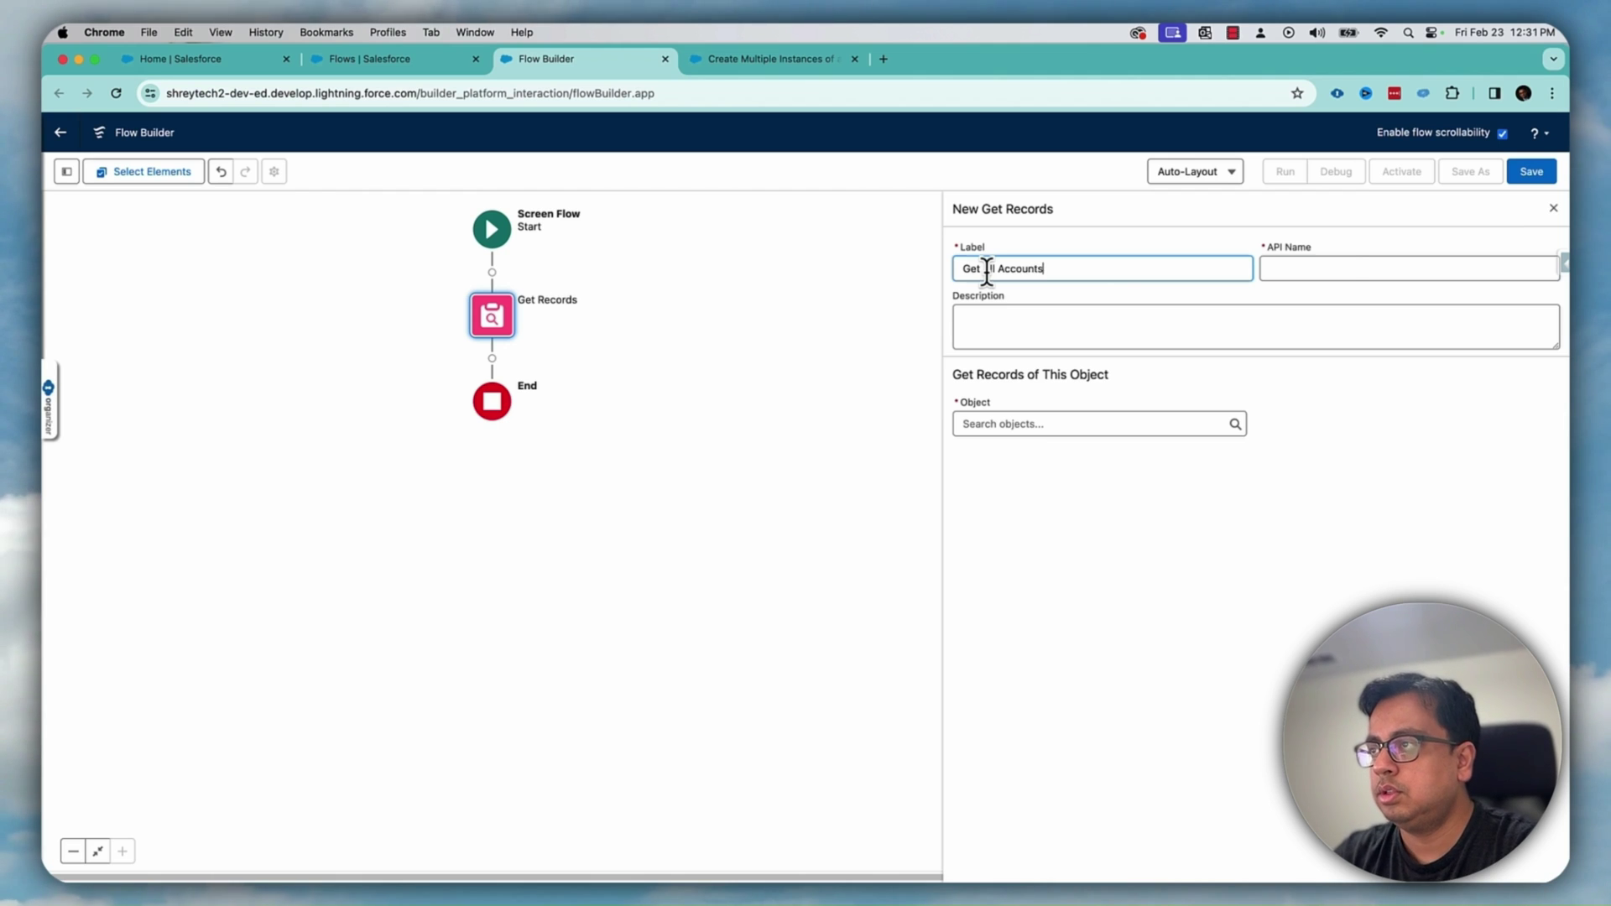
{"action": "key", "text": "Tab"}
{"action": "left_click", "coordinate": [1026, 424]}
{"action": "type", "text": "A"}
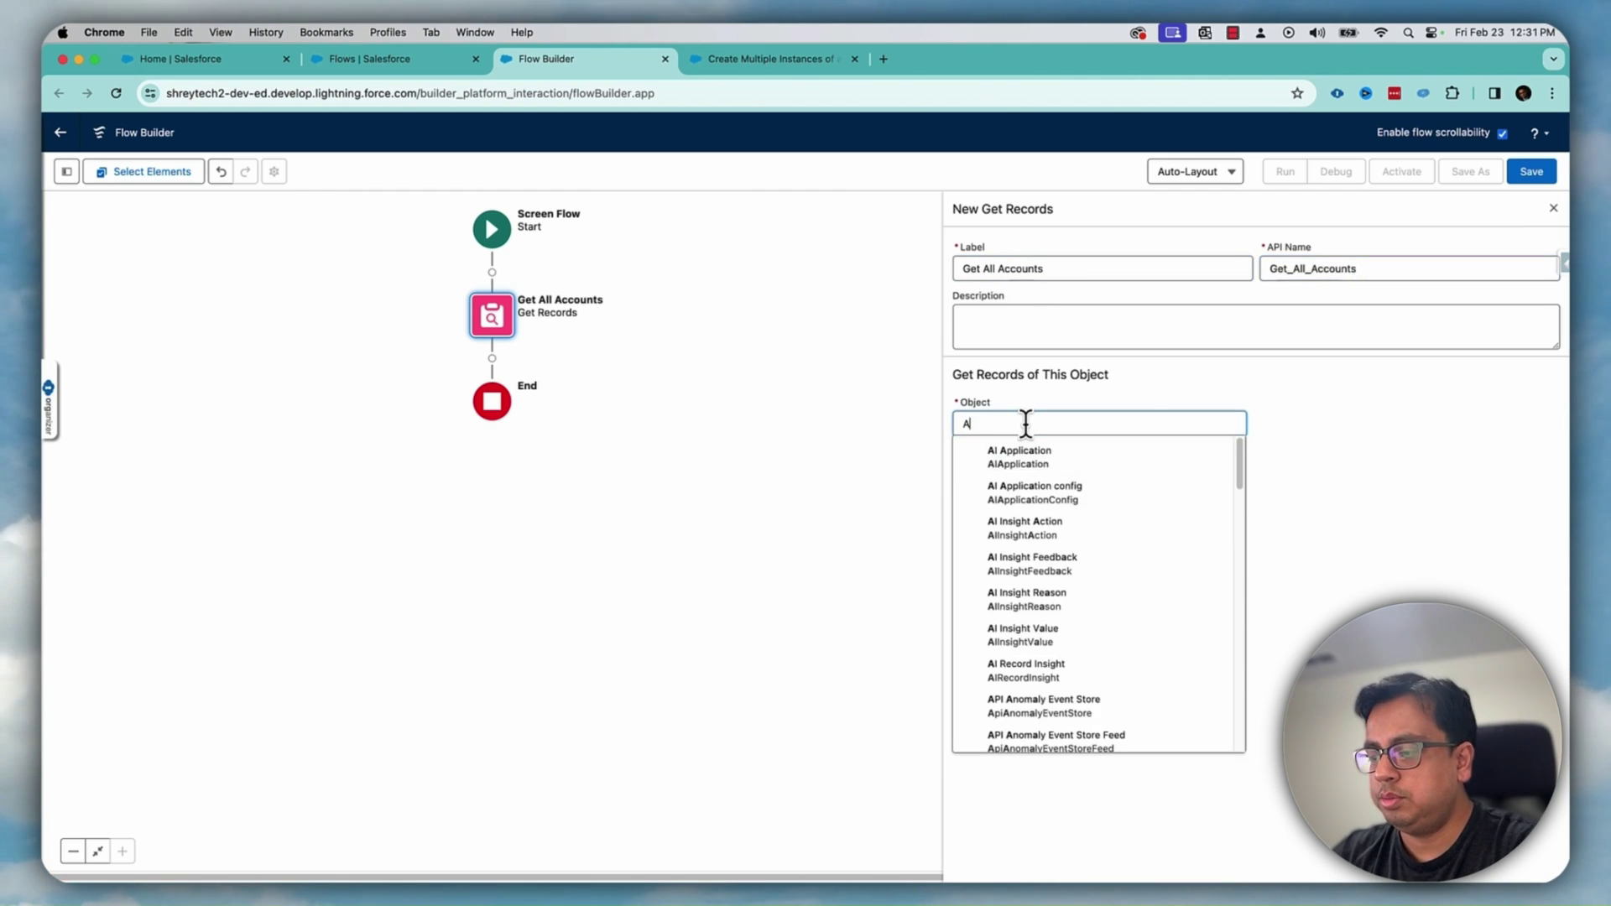
{"action": "type", "text": "ccount"}
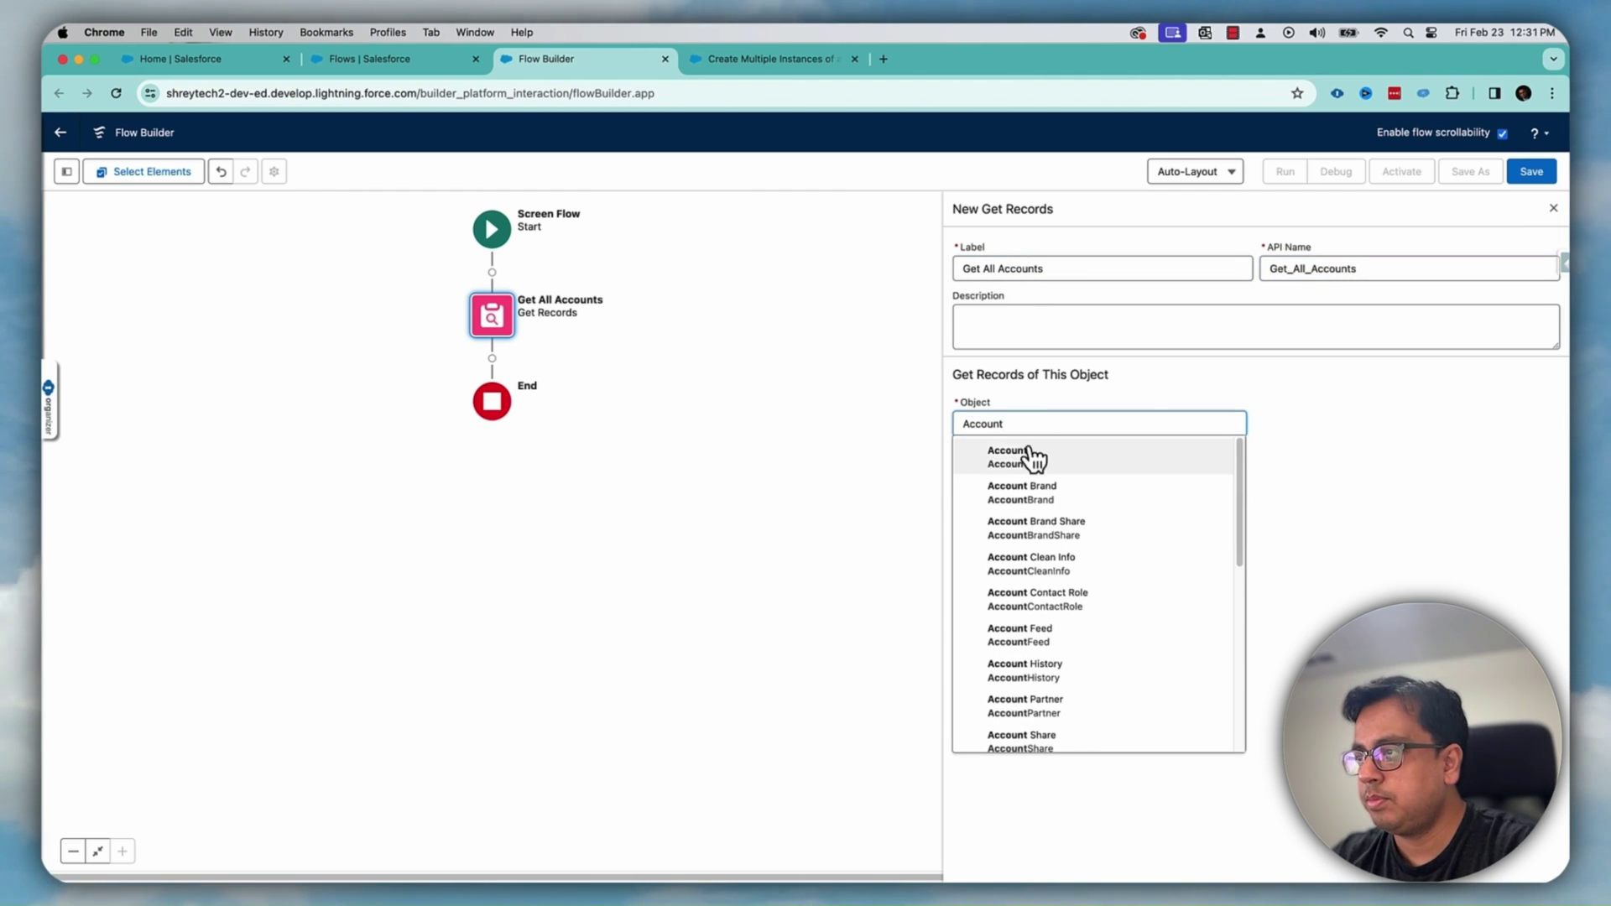
{"action": "left_click", "coordinate": [1030, 457]}
{"action": "left_click", "coordinate": [1043, 517]}
{"action": "left_click", "coordinate": [1044, 547]}
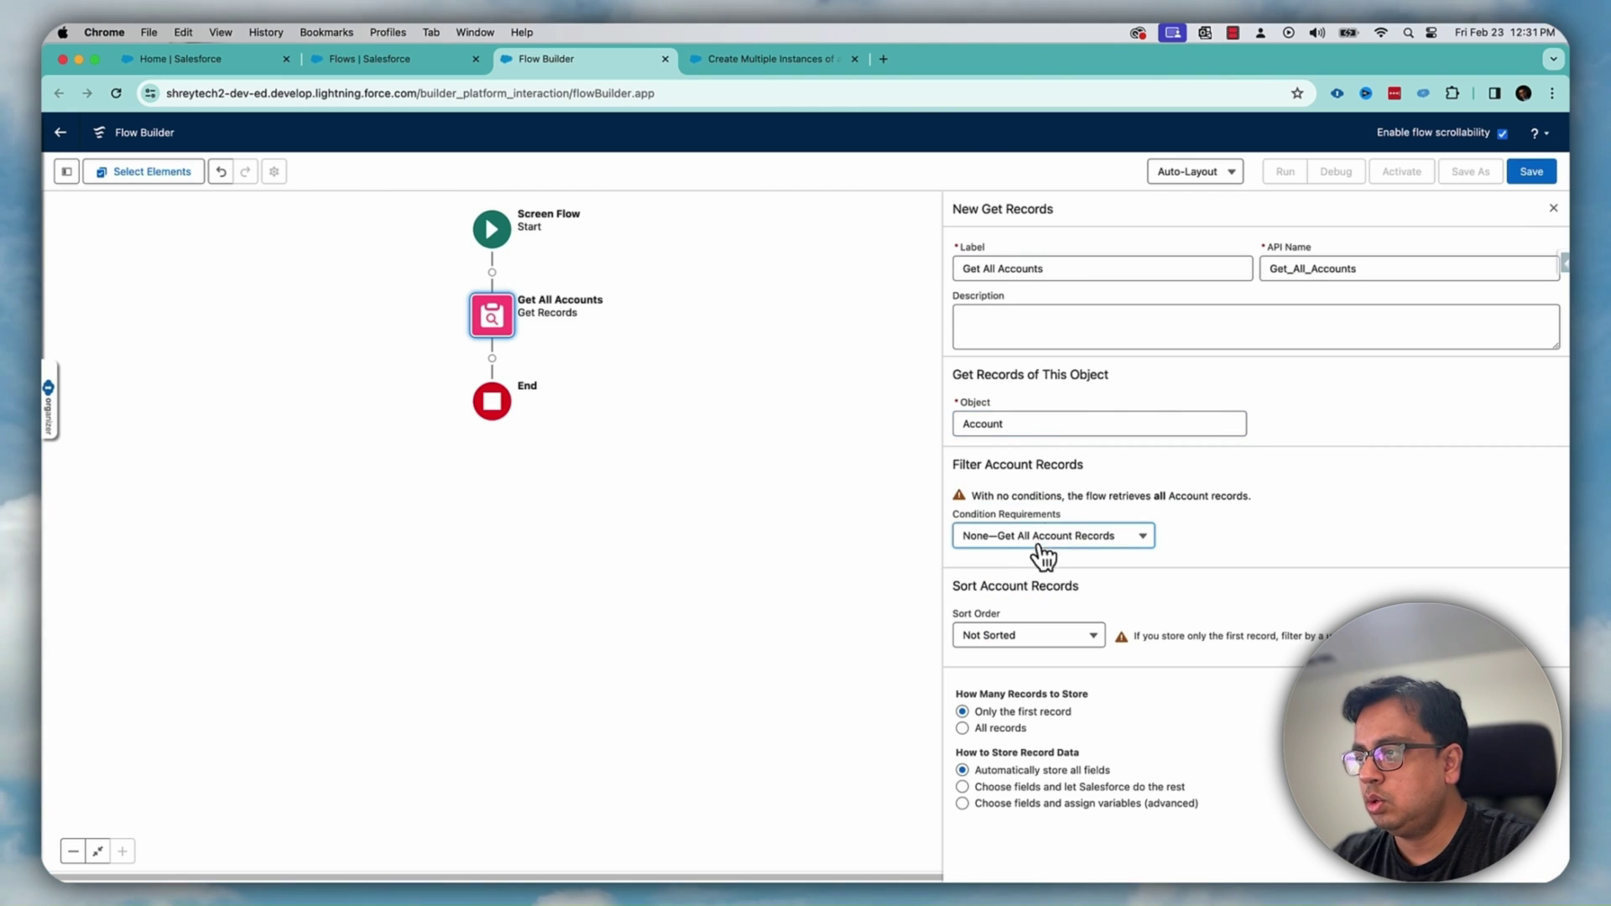
{"action": "left_click", "coordinate": [963, 729]}
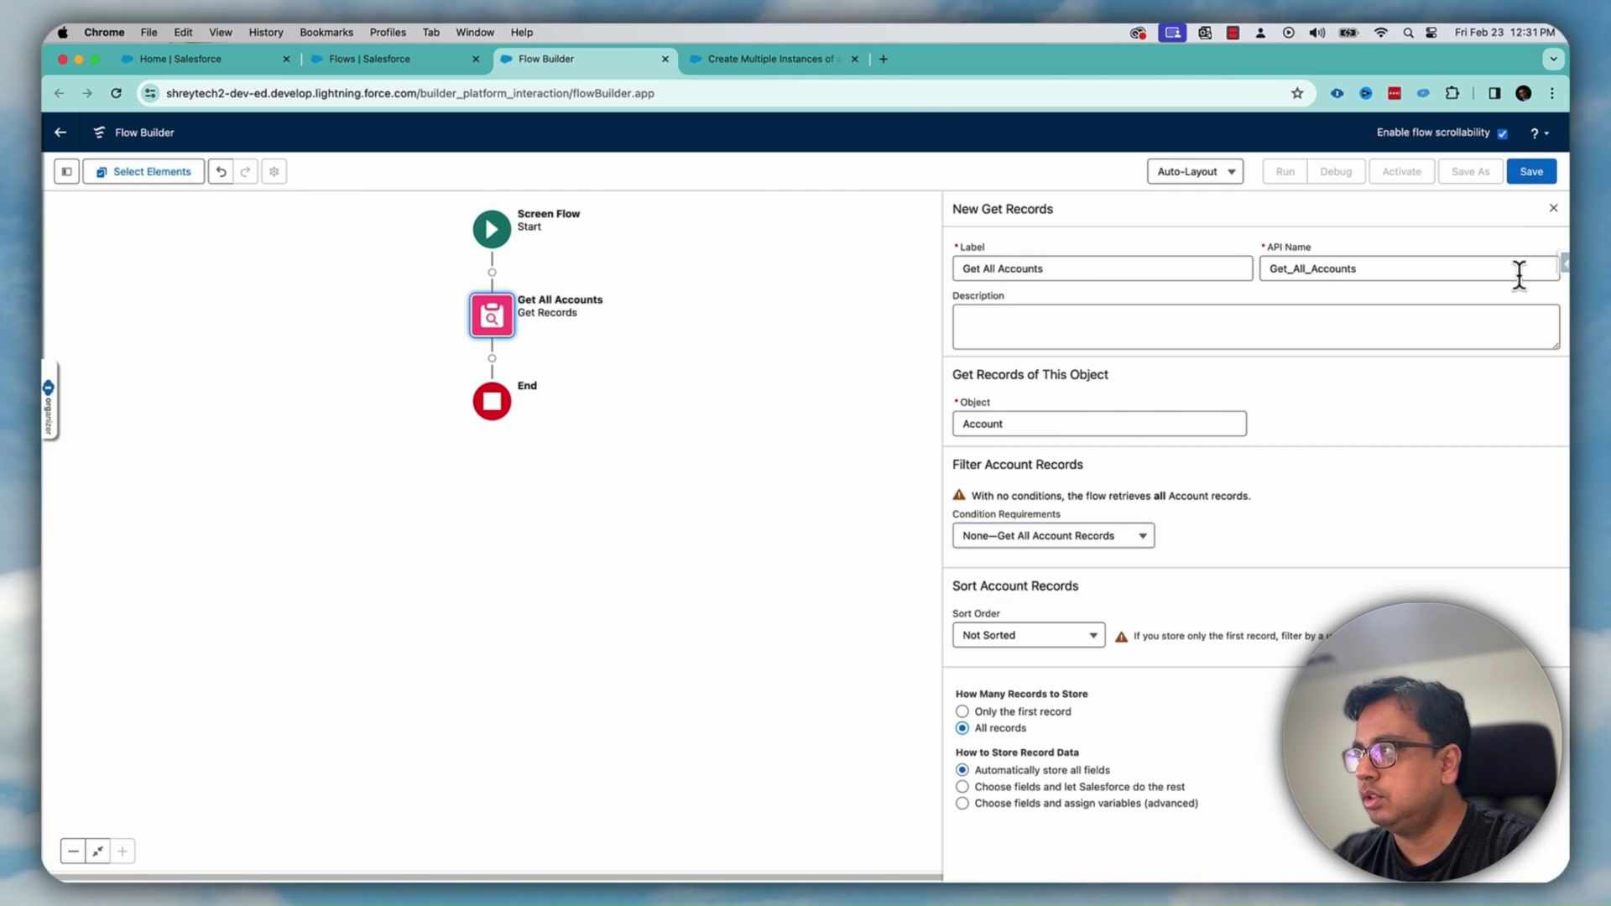
{"action": "left_click", "coordinate": [1553, 211]}
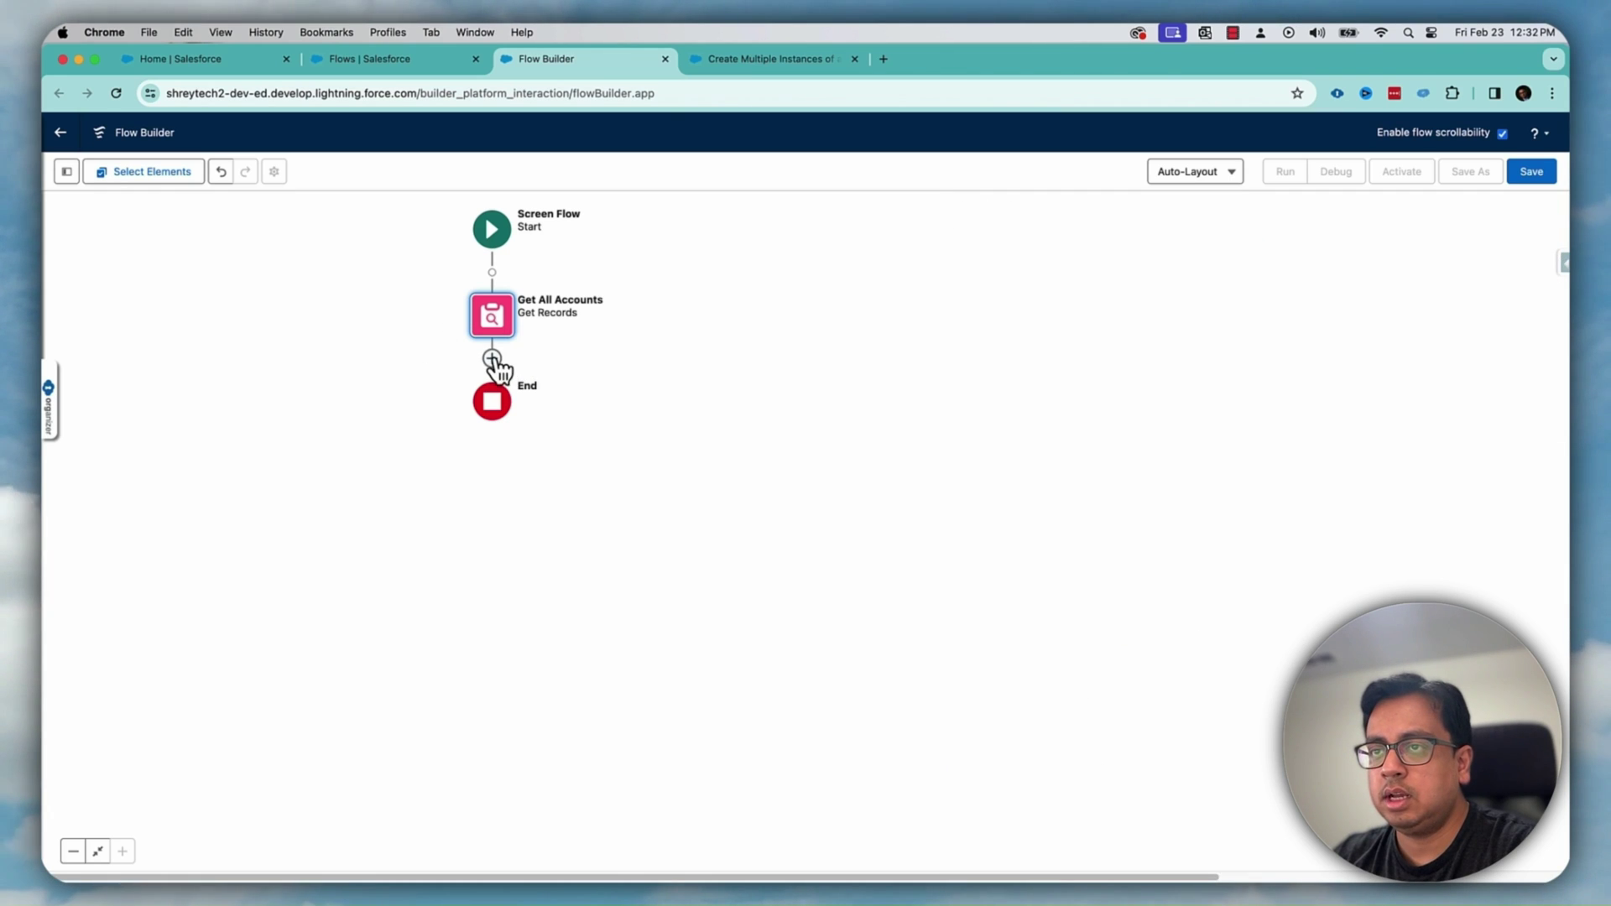
Add a screen after Get All Accounts and place a Data Table on it
{"action": "left_click", "coordinate": [492, 360]}
{"action": "left_click", "coordinate": [449, 484]}
{"action": "type", "text": "Screen1"}
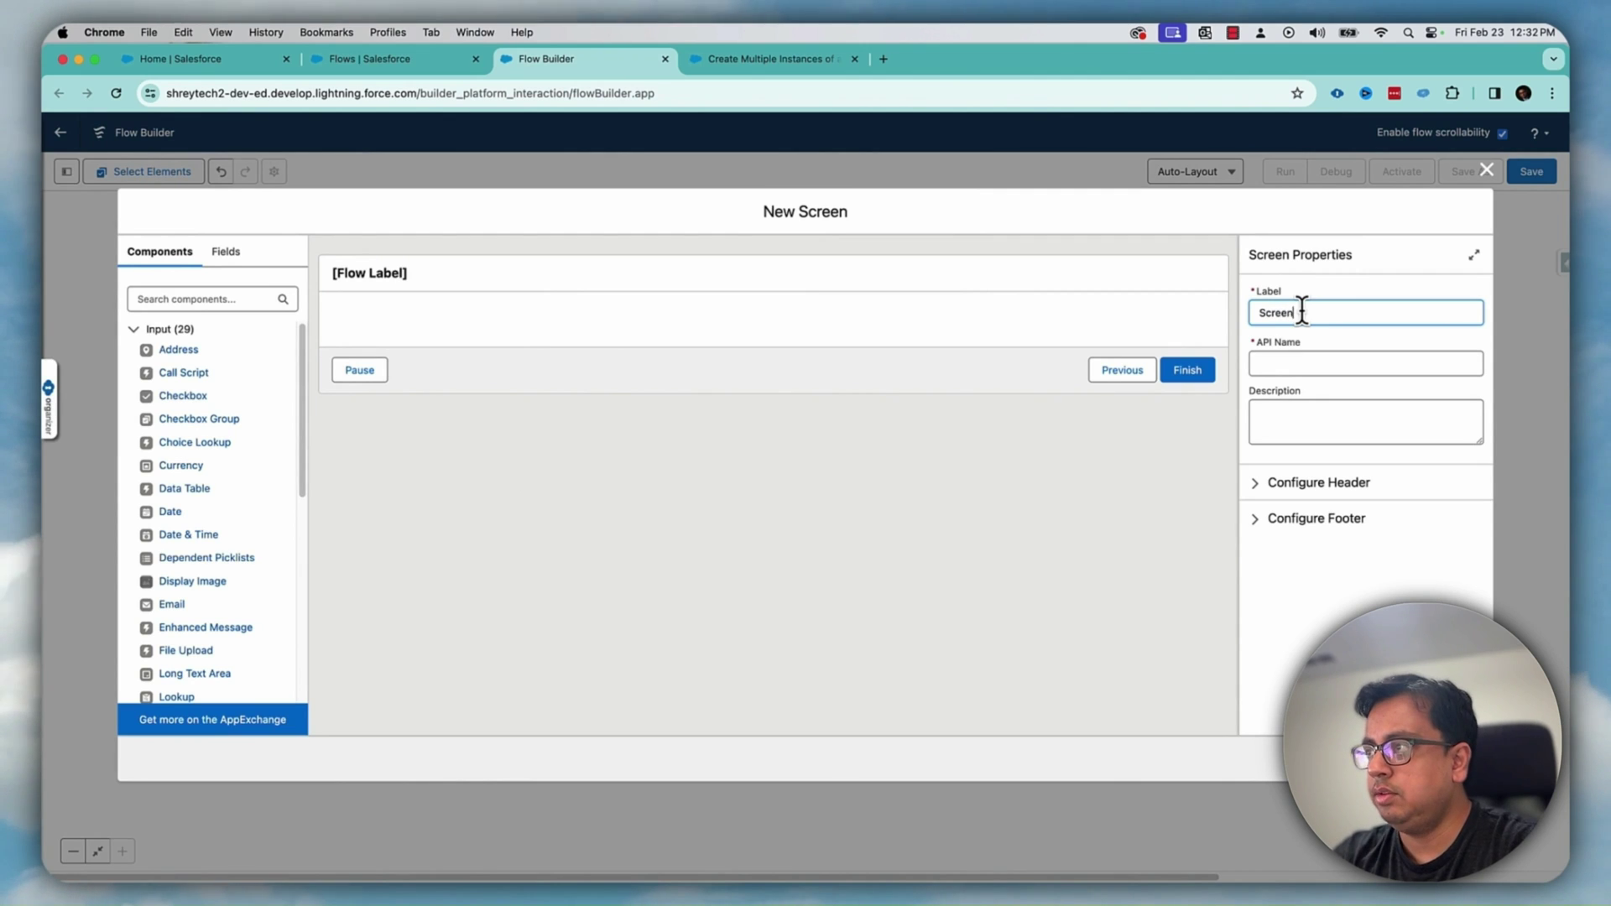
{"action": "left_click", "coordinate": [243, 298]}
{"action": "type", "text": "data"}
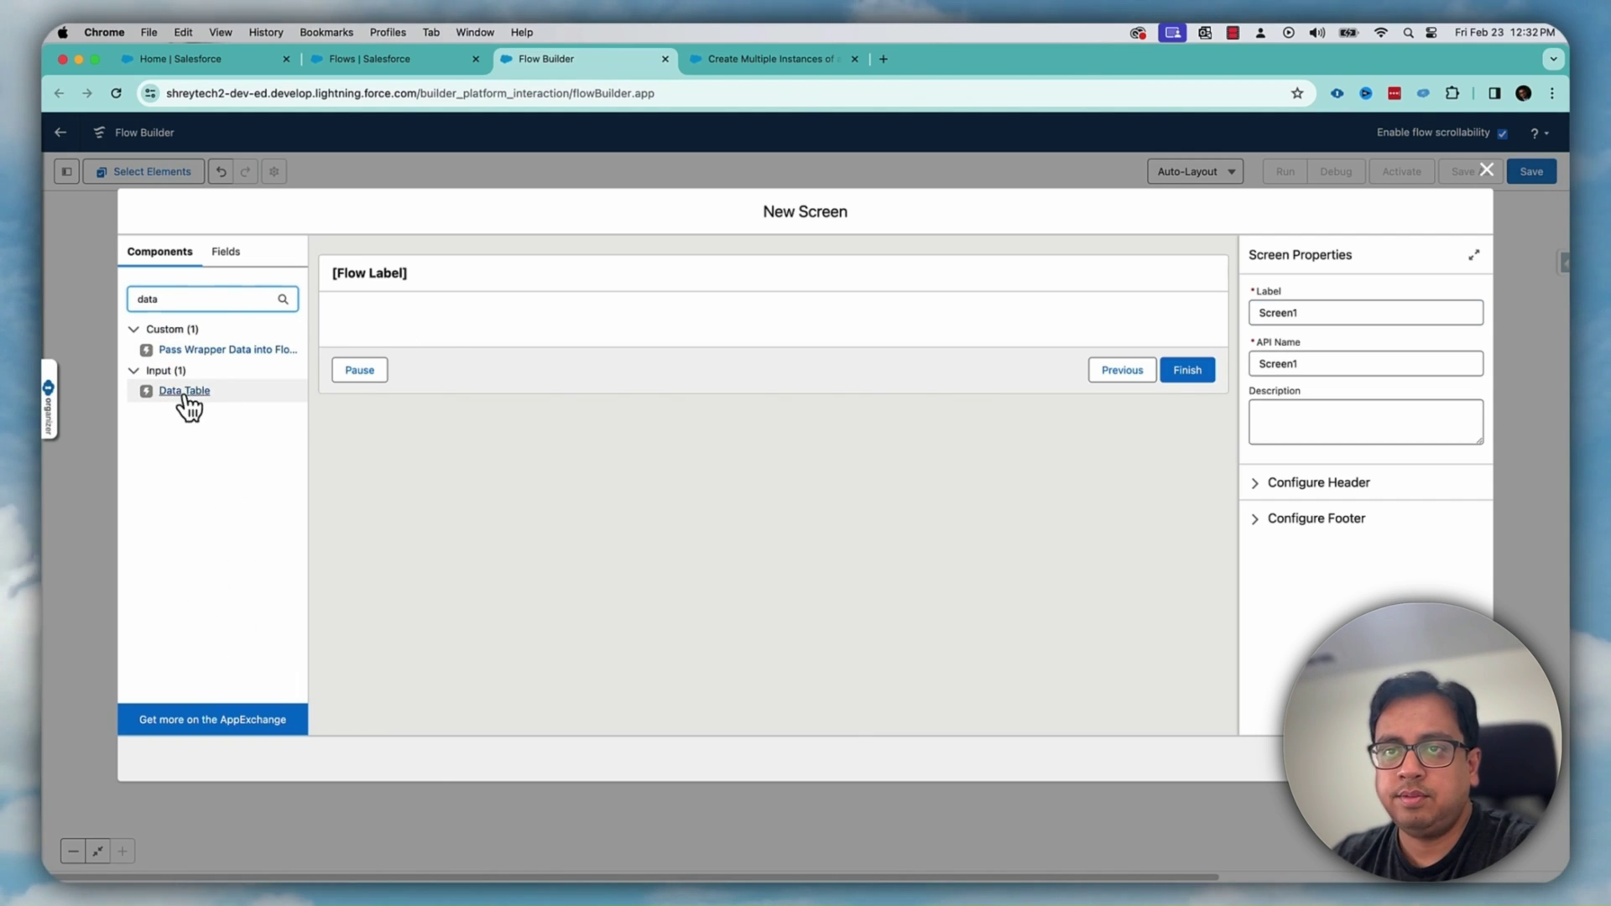
{"action": "left_click_drag", "start_coordinate": [187, 403], "coordinate": [422, 319]}
Name the table DisplayAllAccounts and show its label 'Select any acocunt' as the title
{"action": "left_click", "coordinate": [1287, 309]}
{"action": "type", "text": "Displa"}
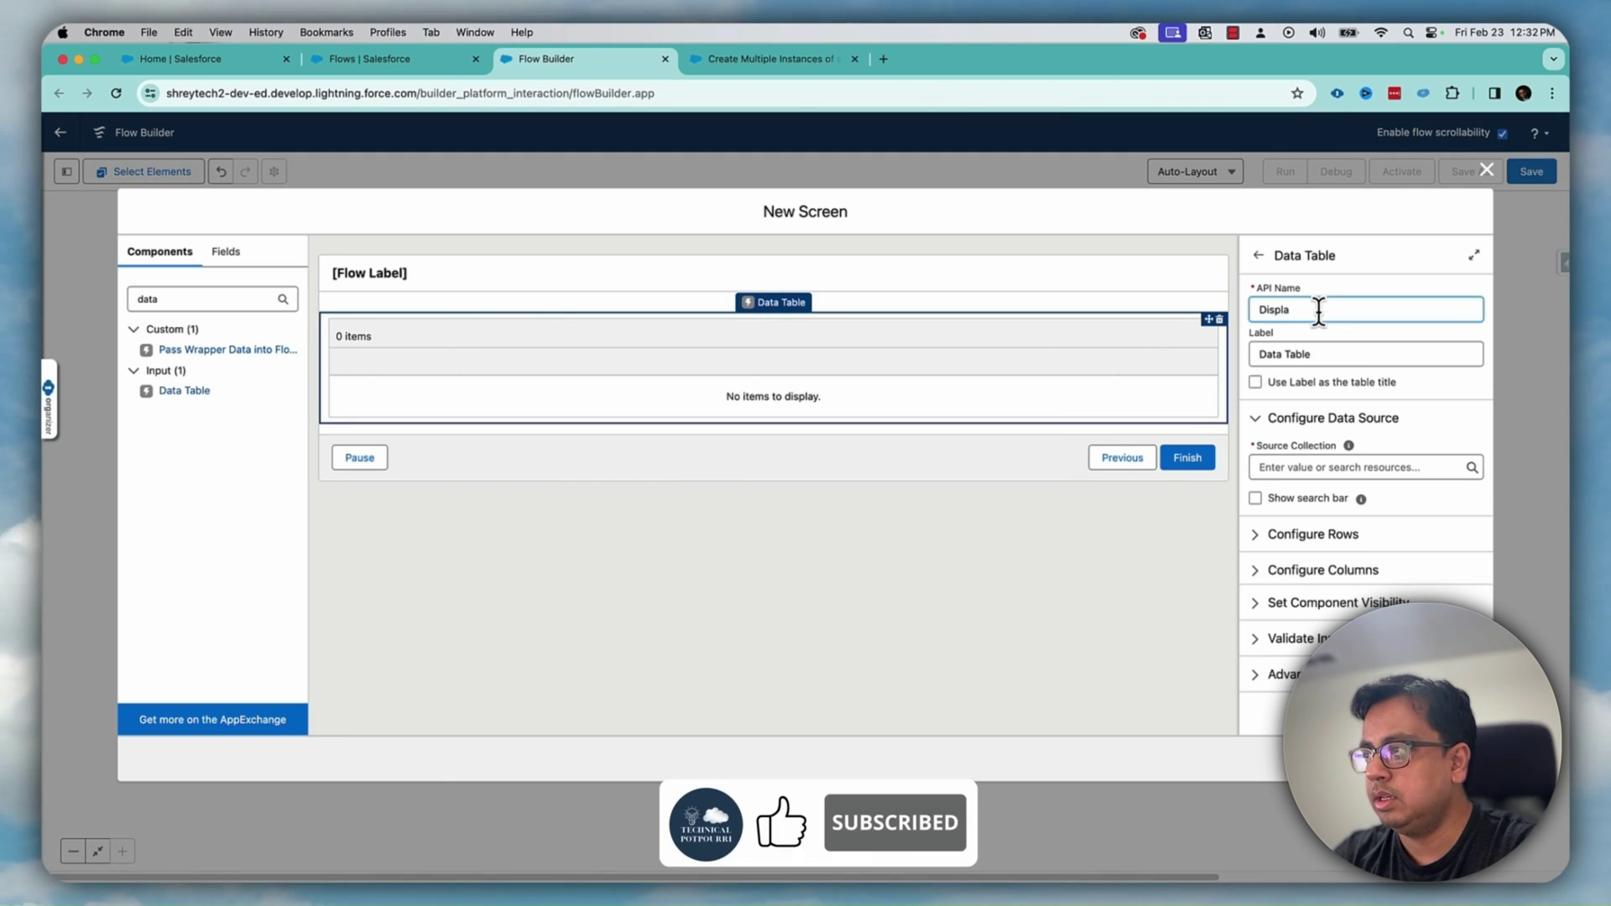
{"action": "type", "text": "y All Acco"}
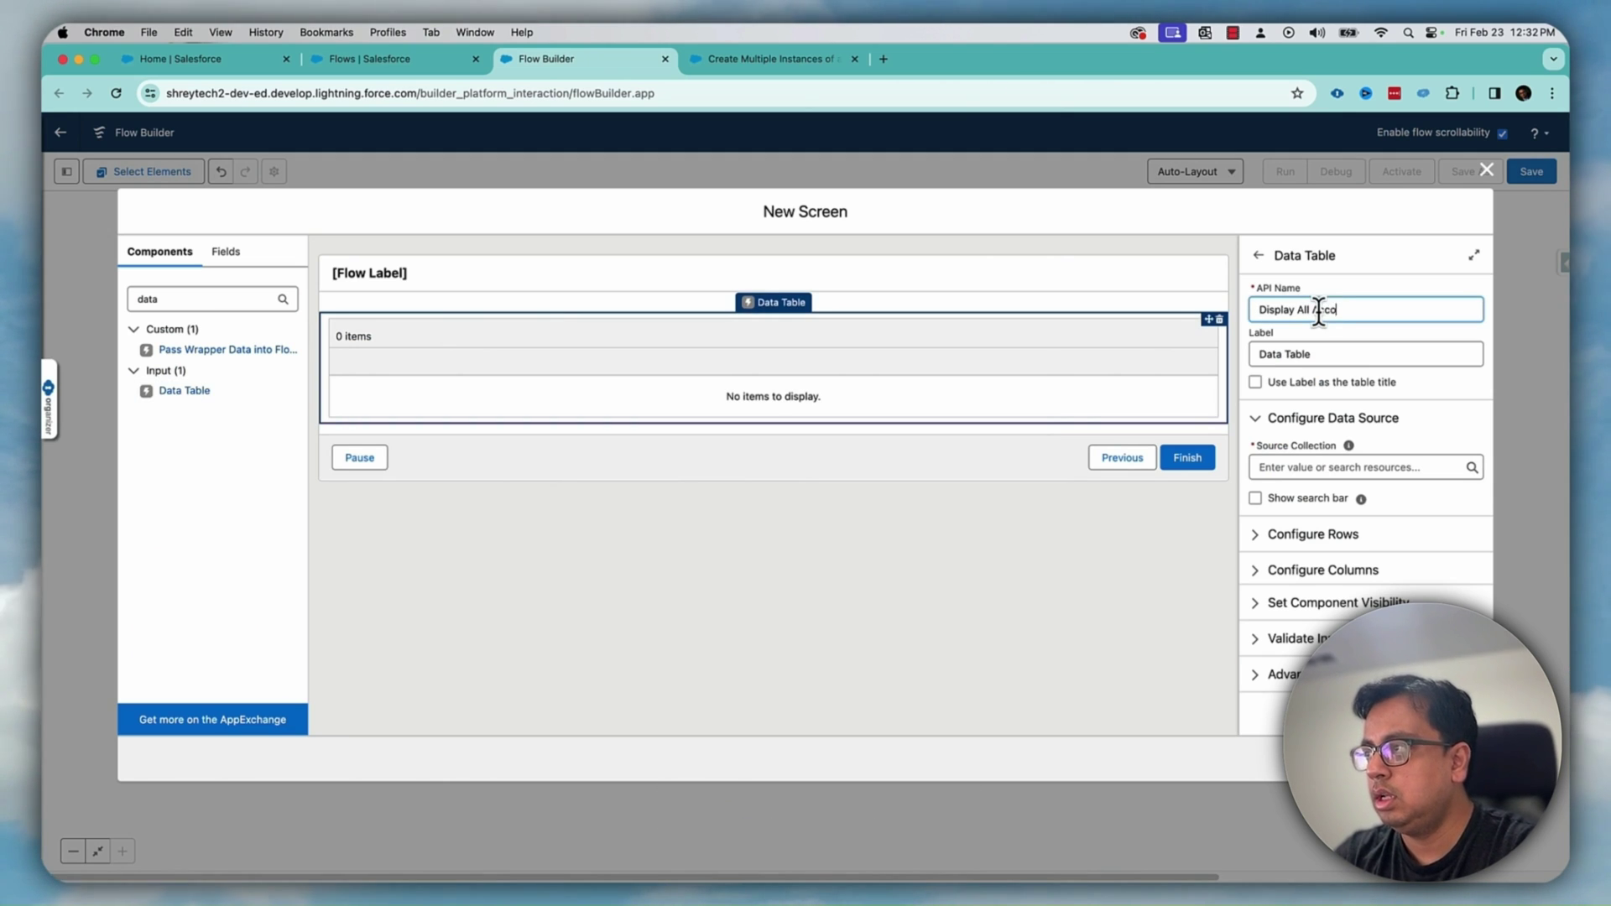
{"action": "type", "text": "s"}
{"action": "key", "text": "Tab"}
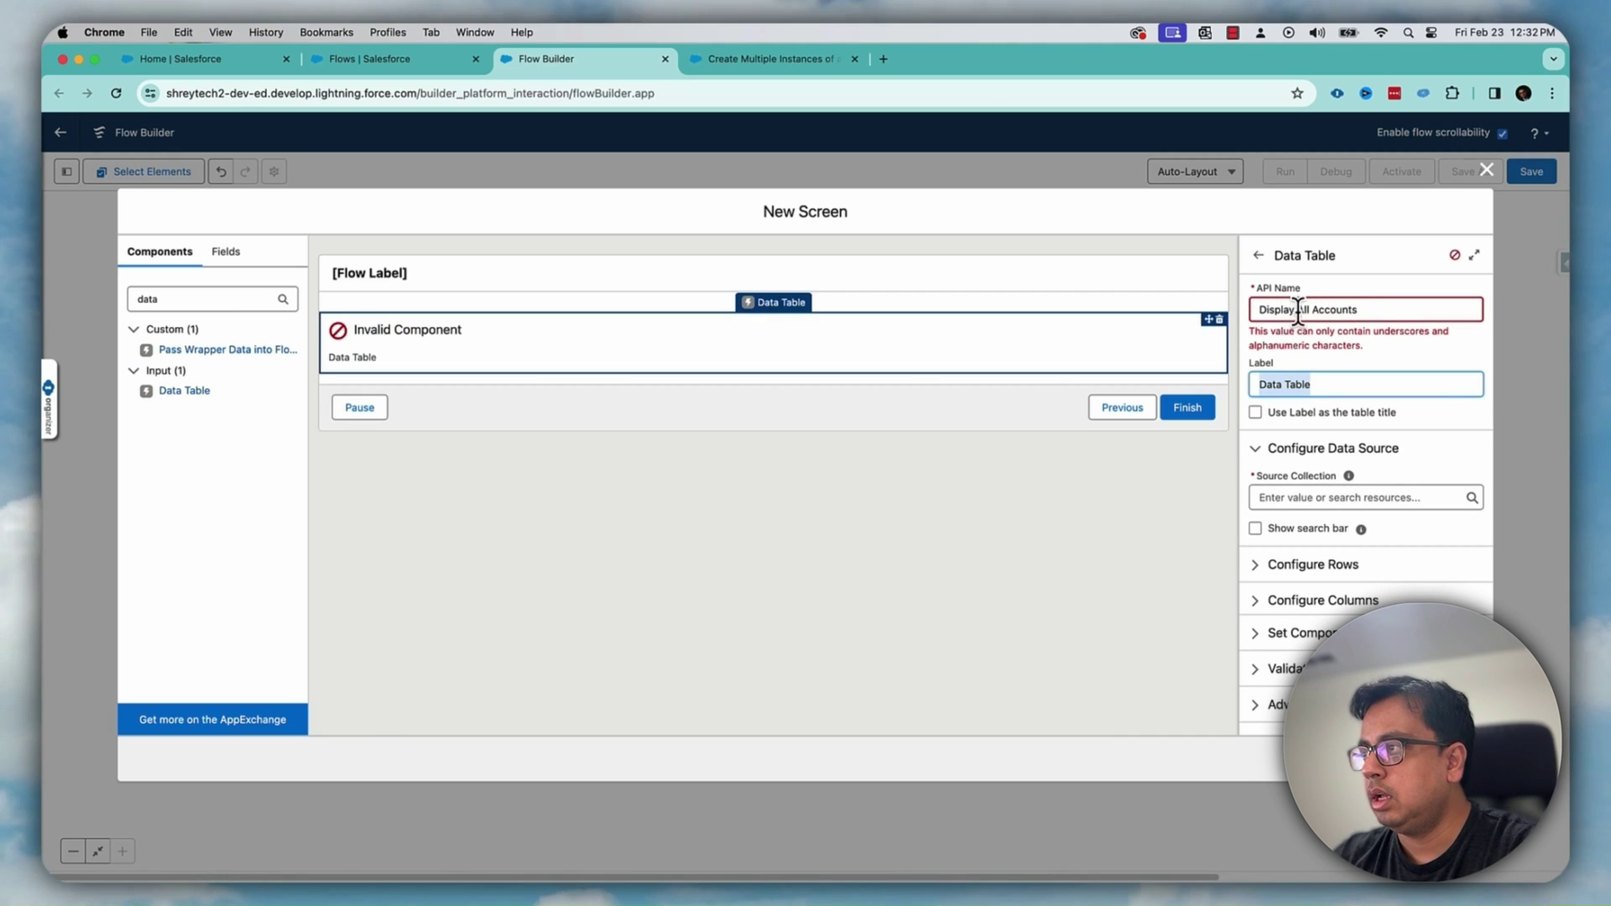
{"action": "left_click", "coordinate": [1298, 311]}
{"action": "key", "text": "BackSpace"}
{"action": "key", "text": "Right"}
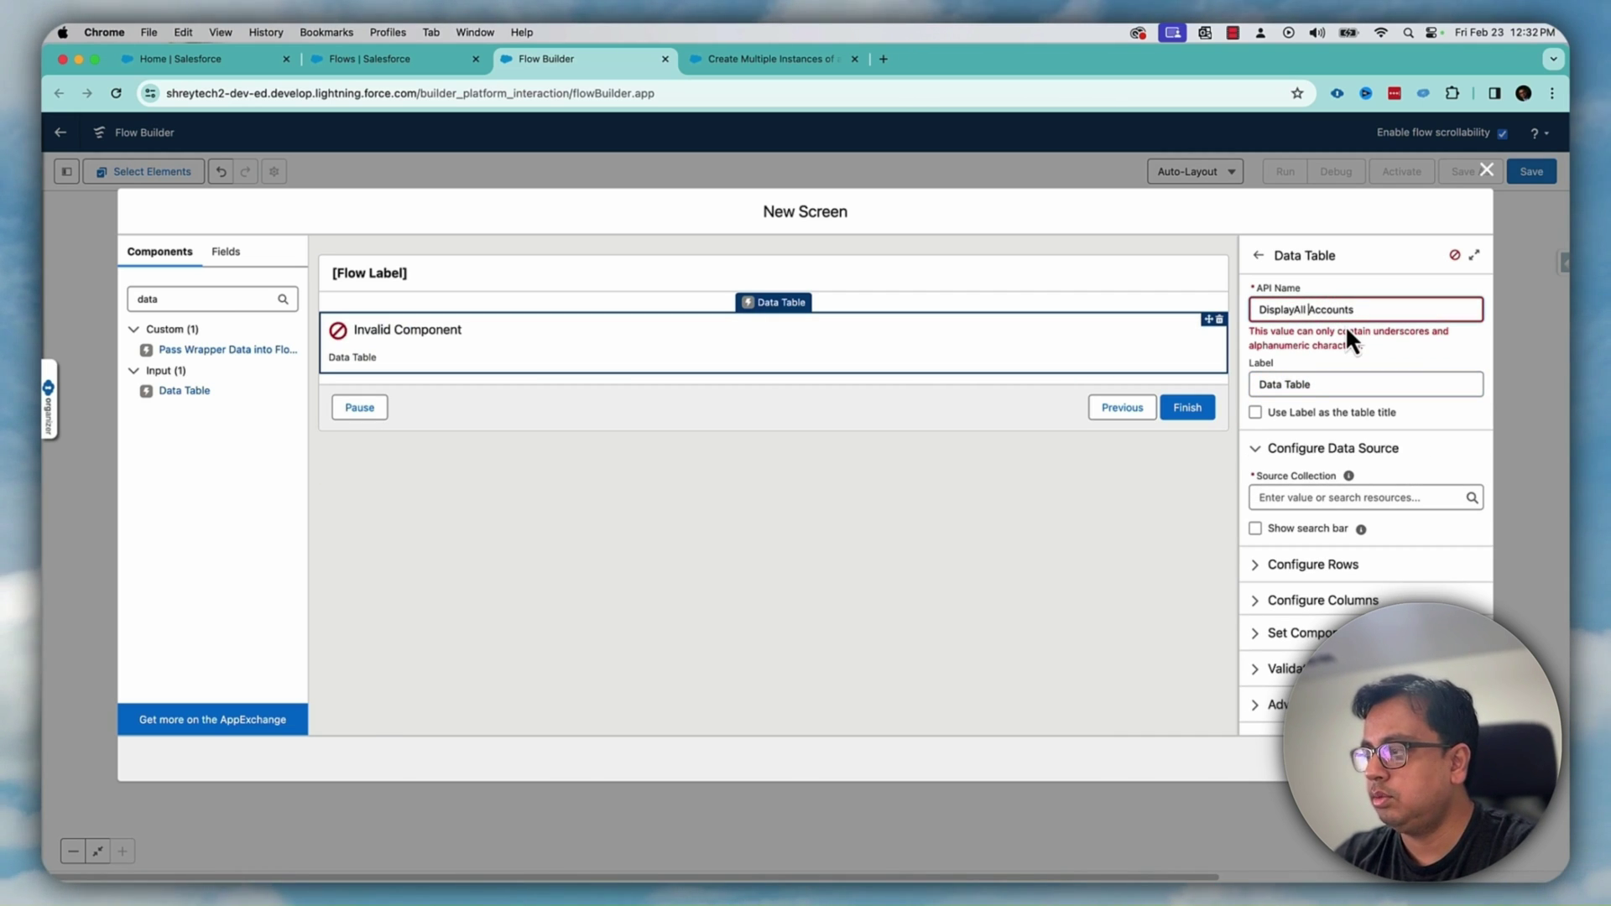
{"action": "key", "text": "Tab"}
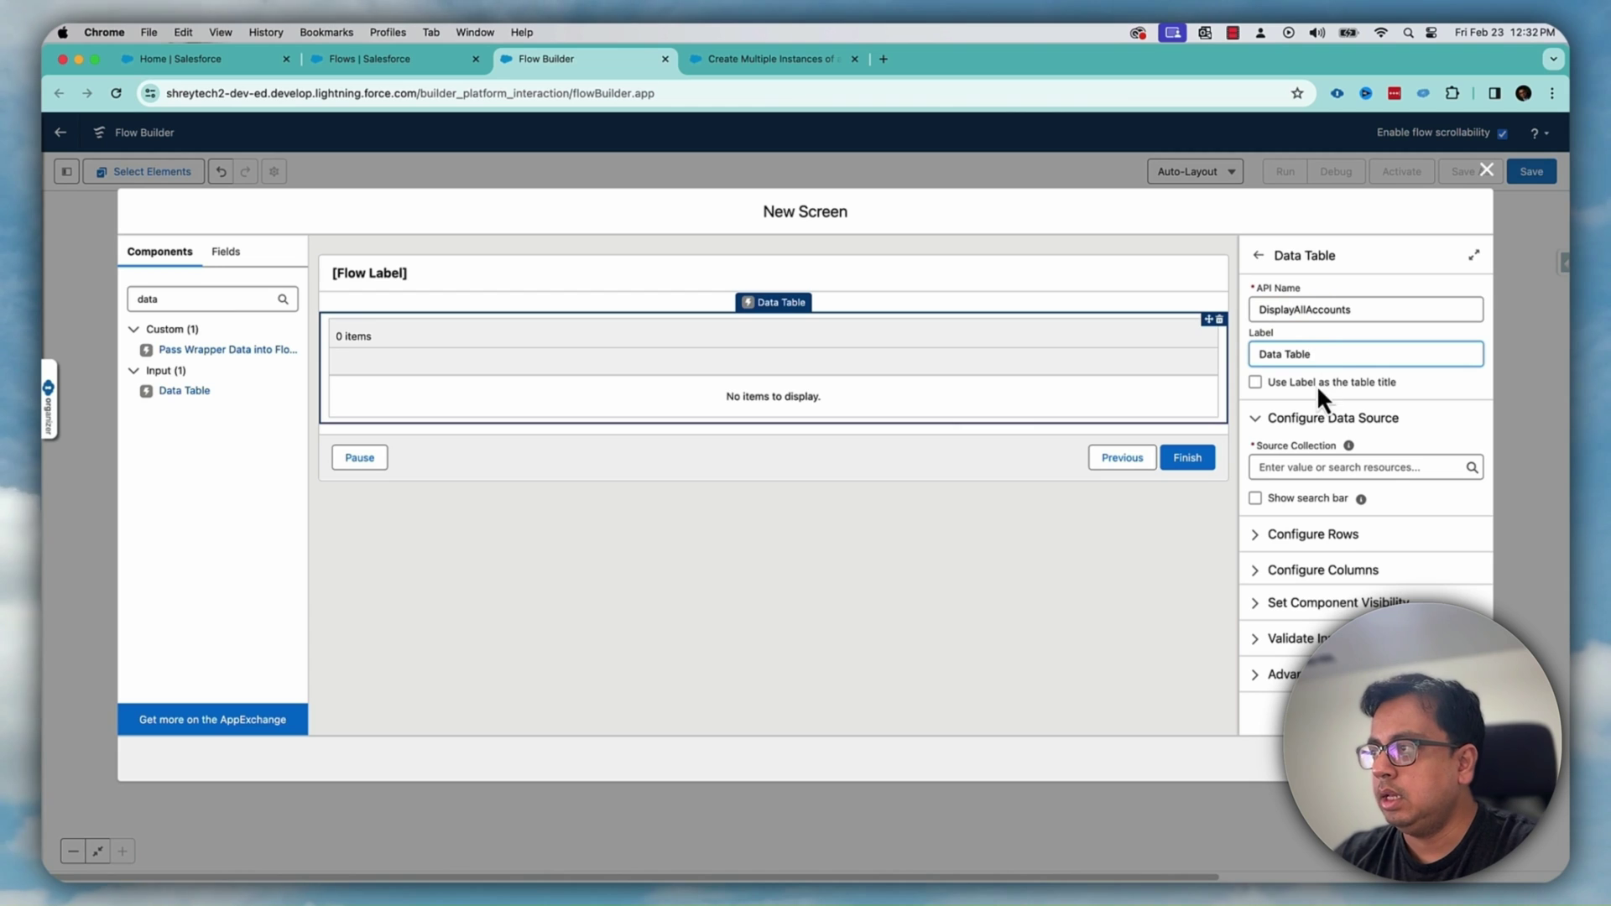
{"action": "type", "text": "Selec"}
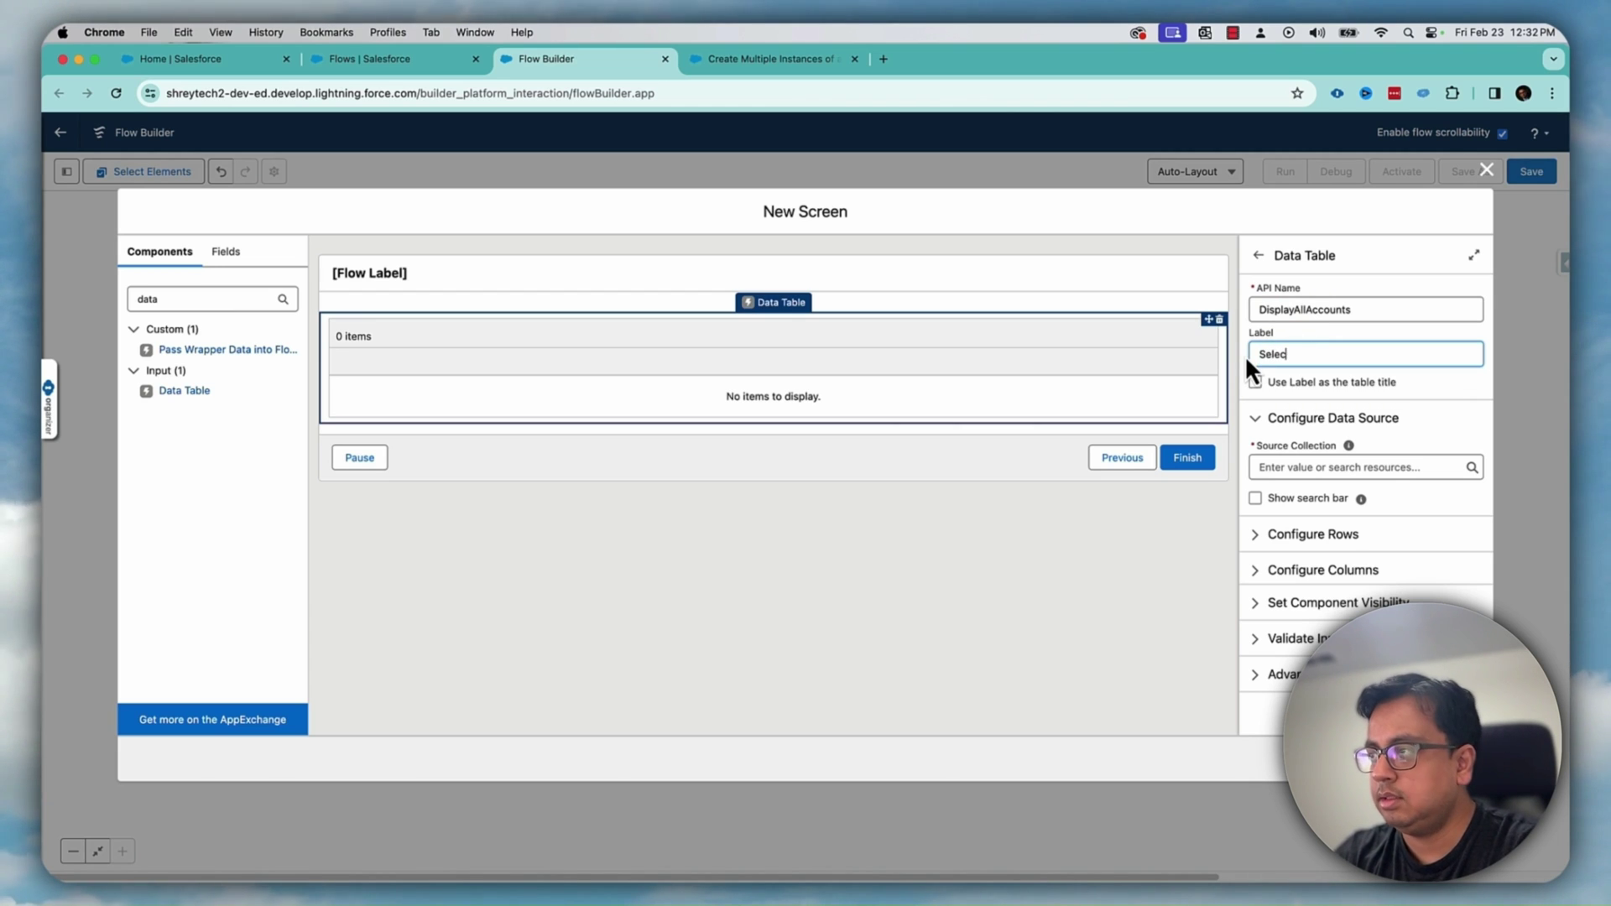
{"action": "type", "text": "t any acocunt"}
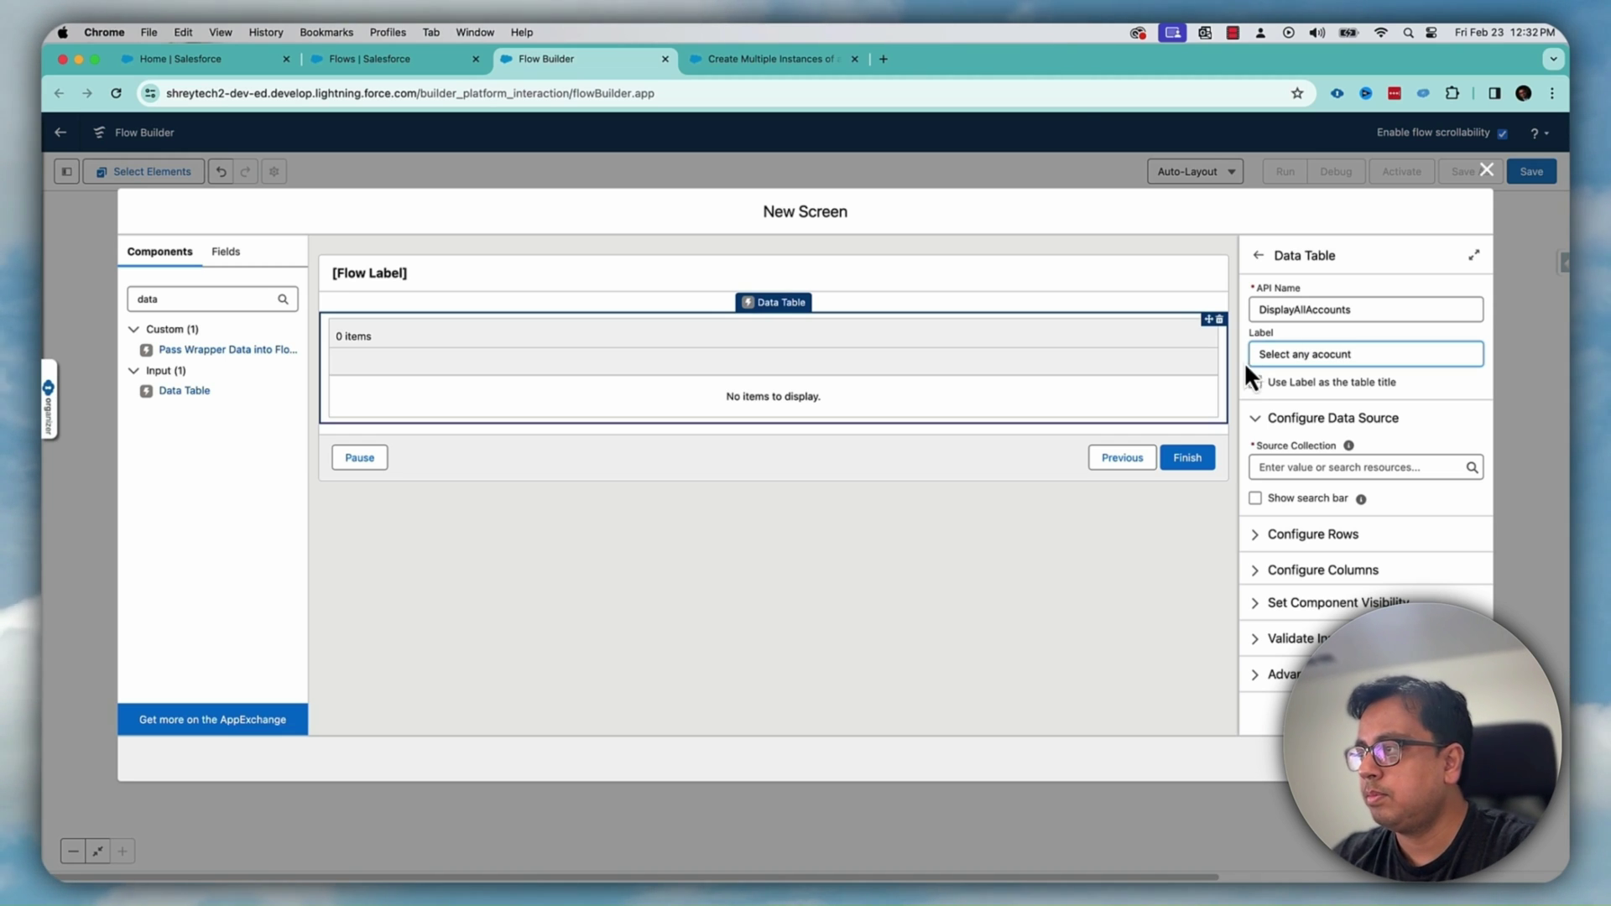
{"action": "left_click", "coordinate": [1255, 381]}
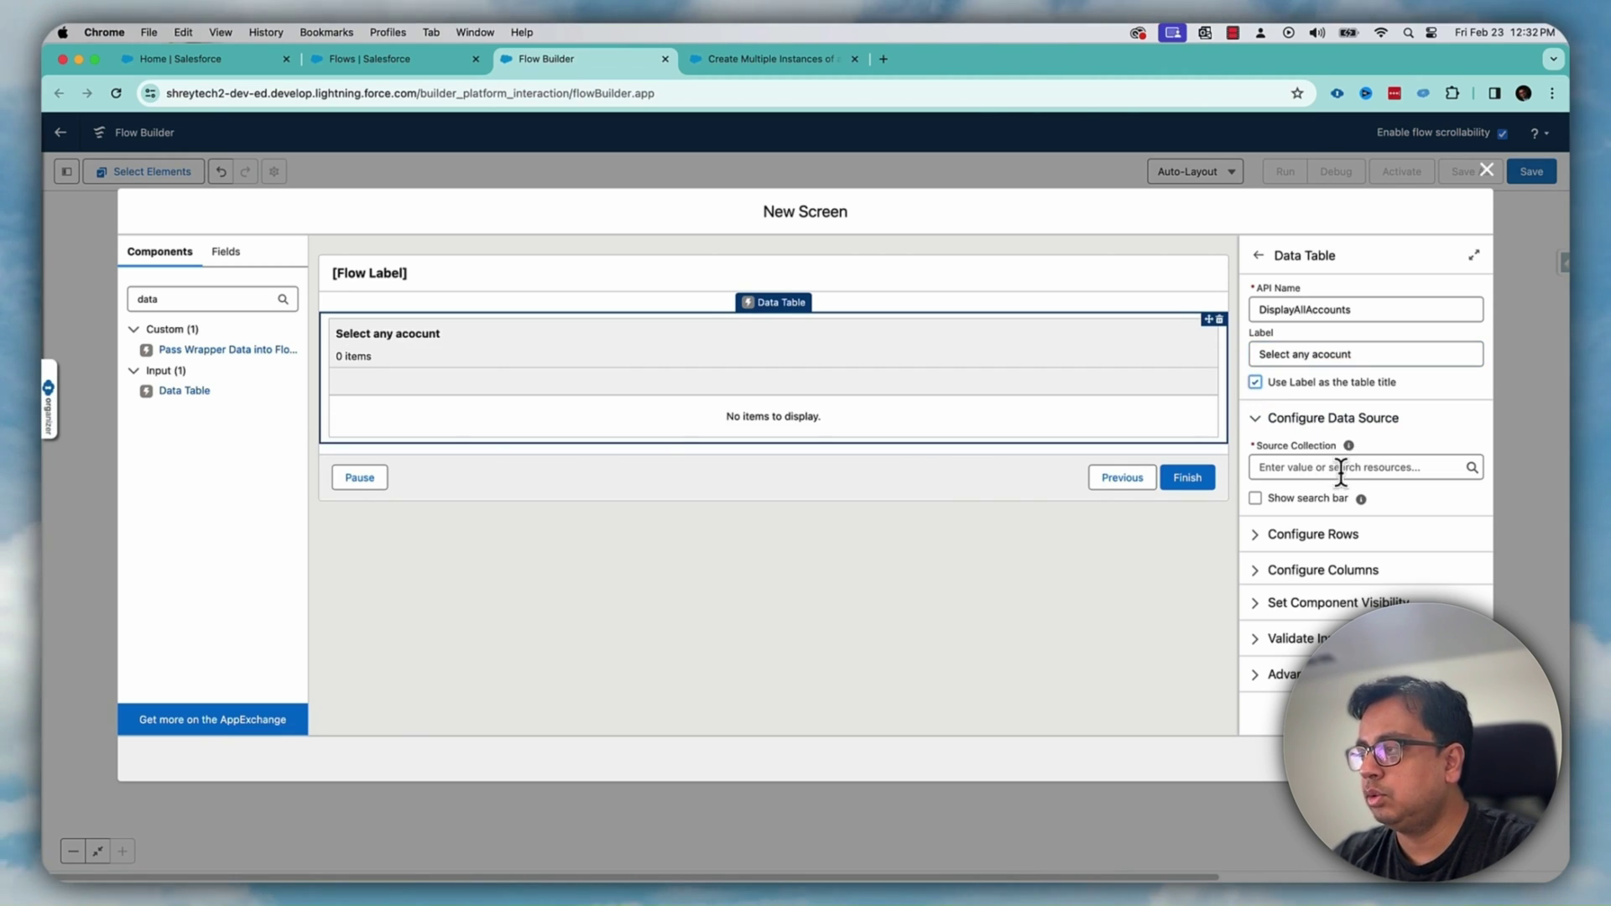
Feed the table from Get_All_Accounts, add a search bar, and allow single-row selection
{"action": "left_click", "coordinate": [1339, 468]}
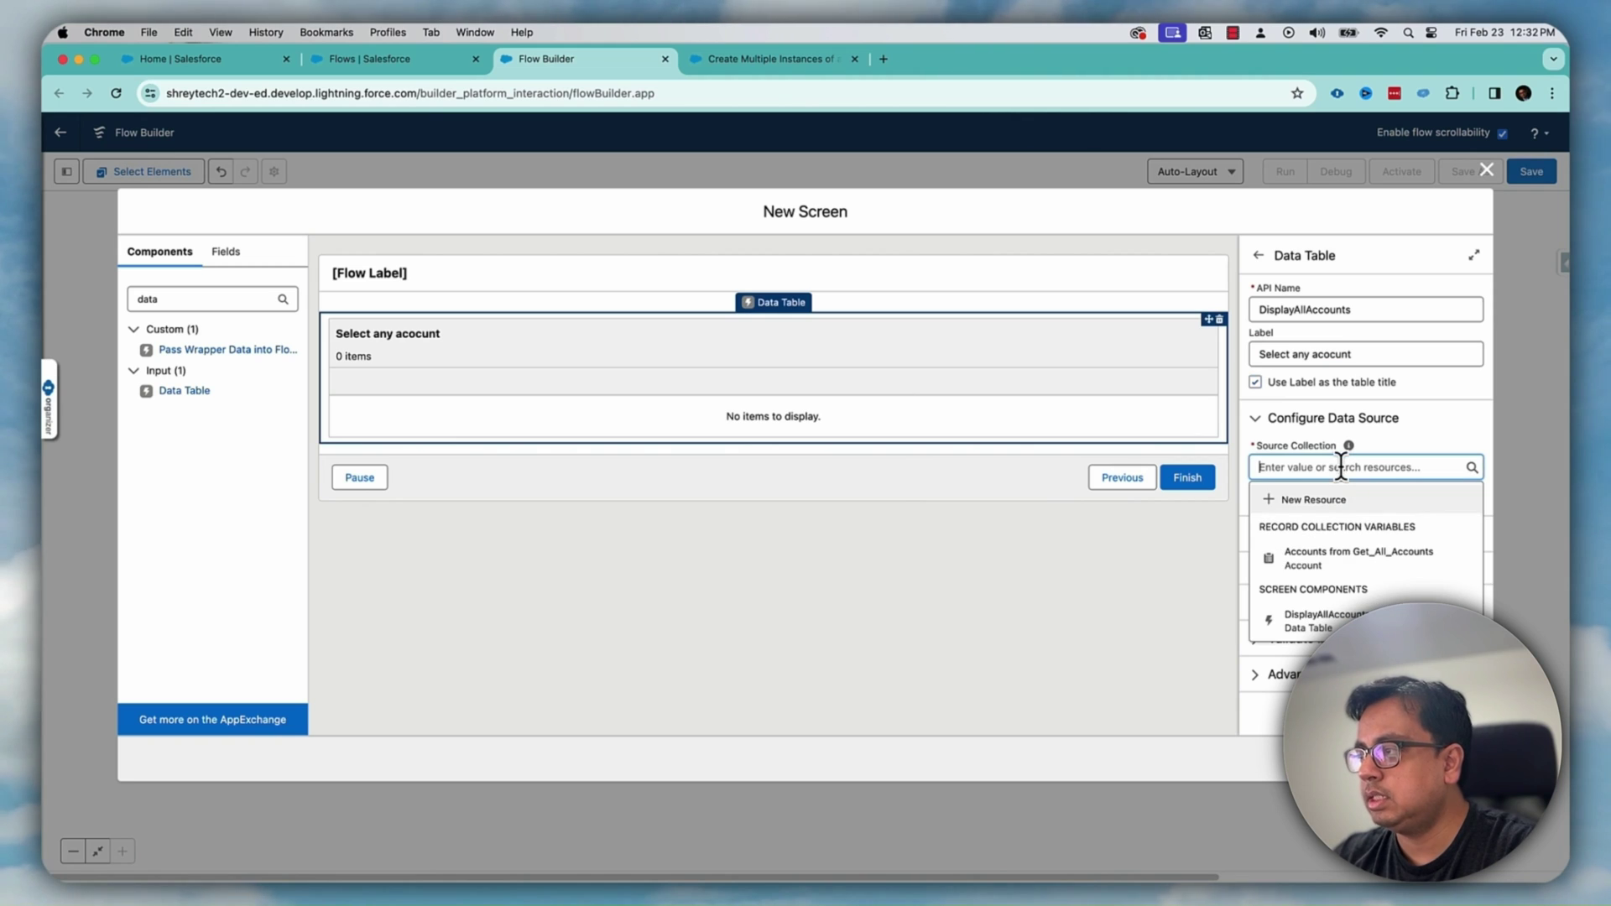
{"action": "left_click", "coordinate": [1339, 570]}
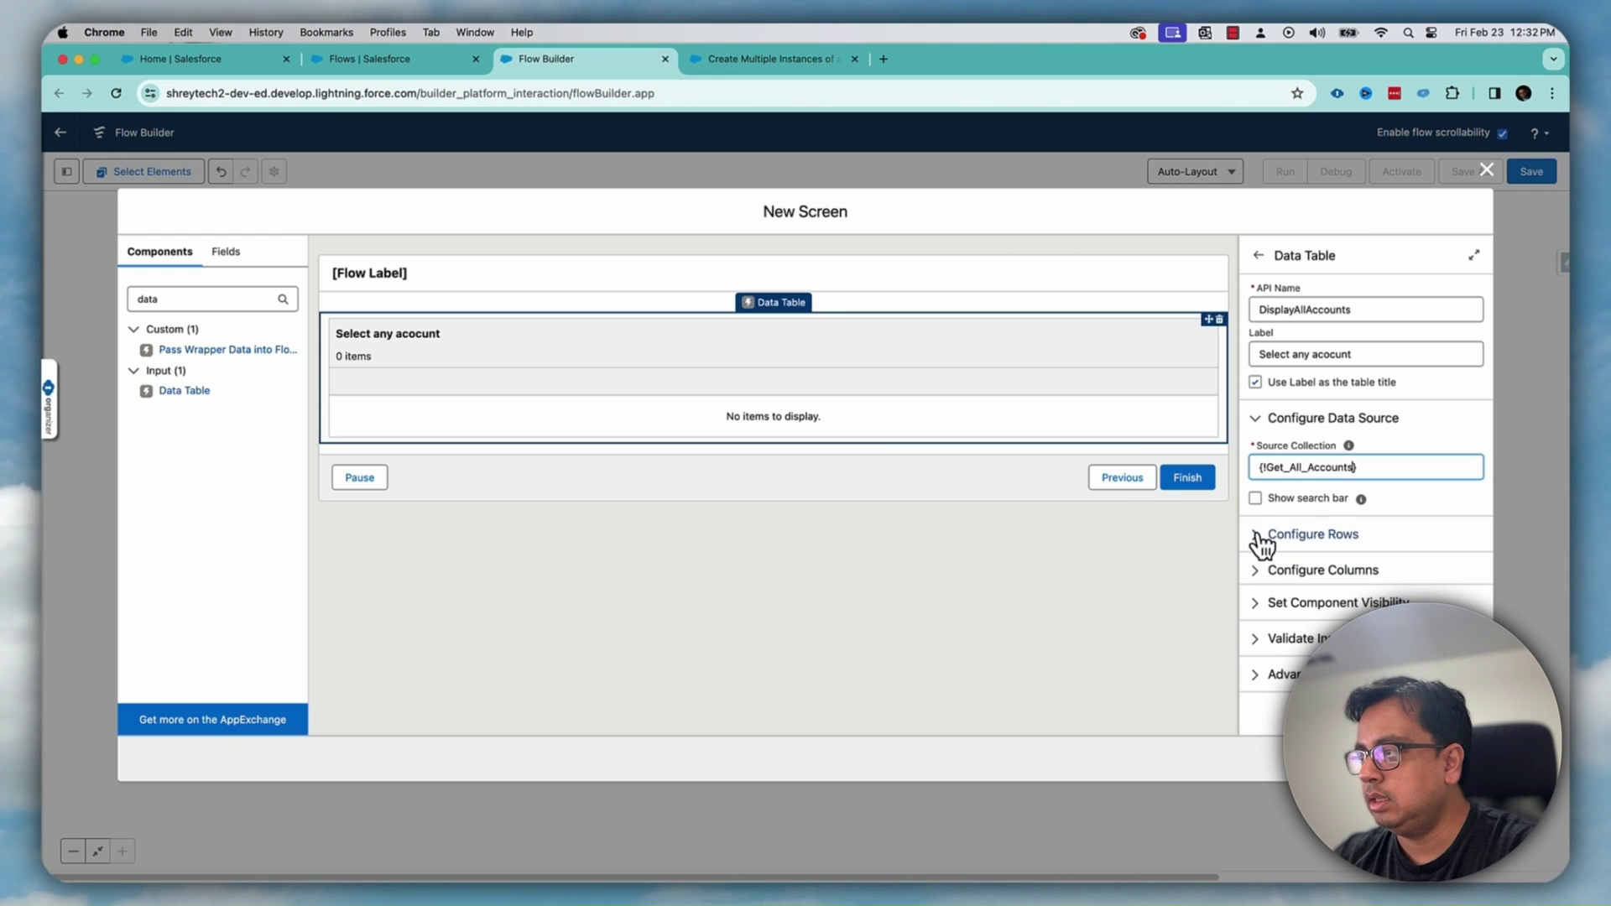
{"action": "left_click", "coordinate": [1257, 500]}
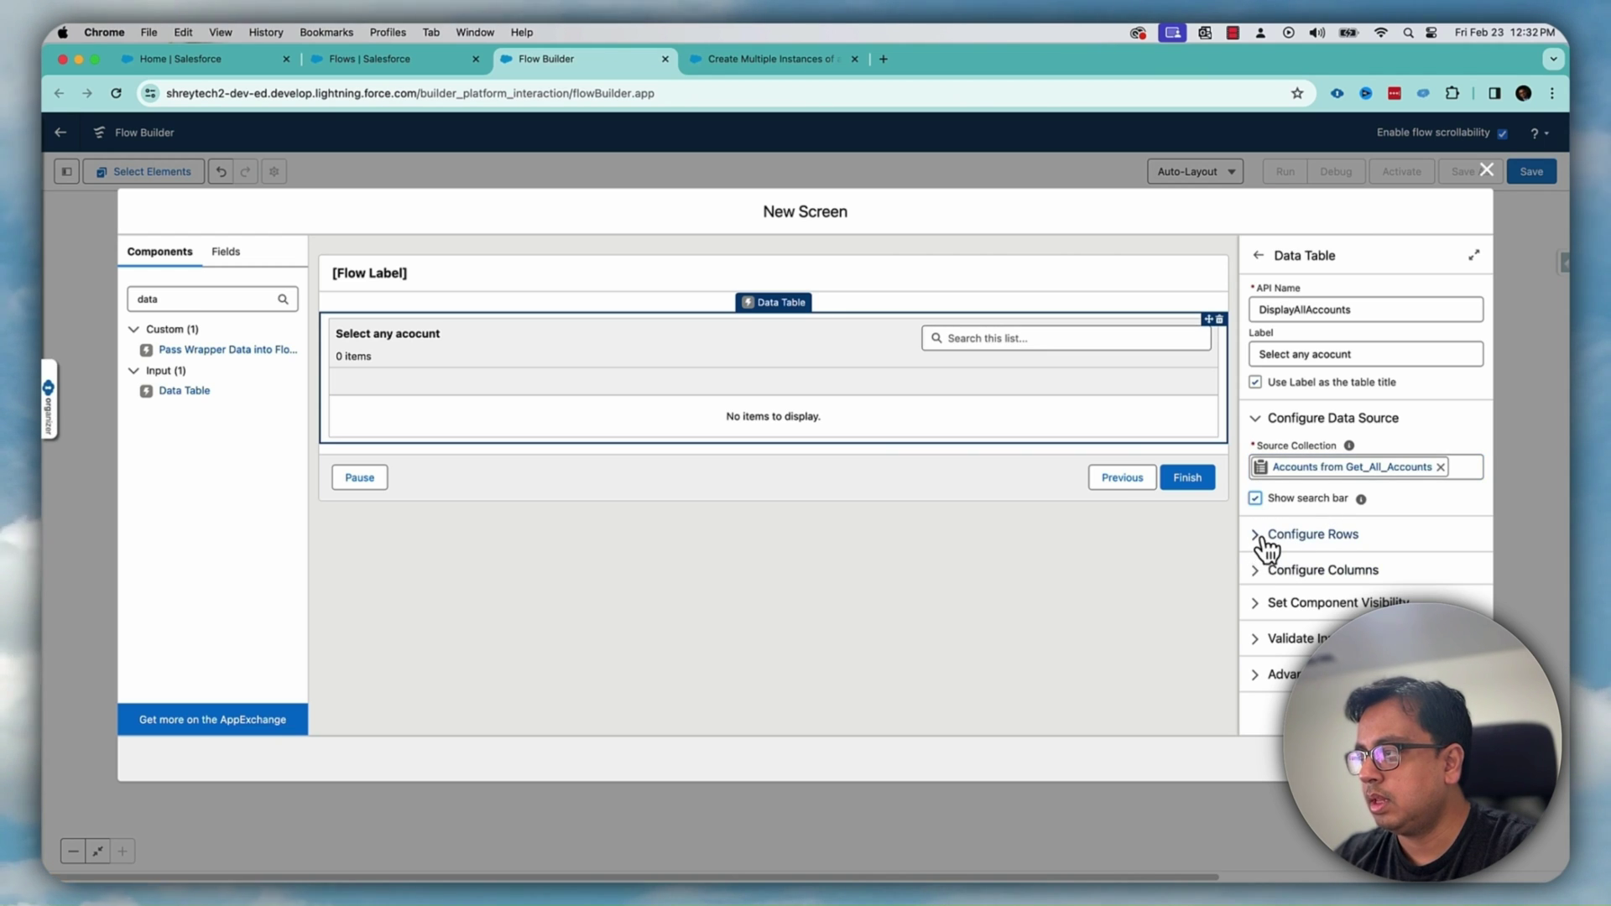
{"action": "left_click", "coordinate": [1264, 541]}
{"action": "left_click", "coordinate": [1255, 597]}
{"action": "scroll", "coordinate": [1306, 556], "scroll_direction": "down", "scroll_amount": 3}
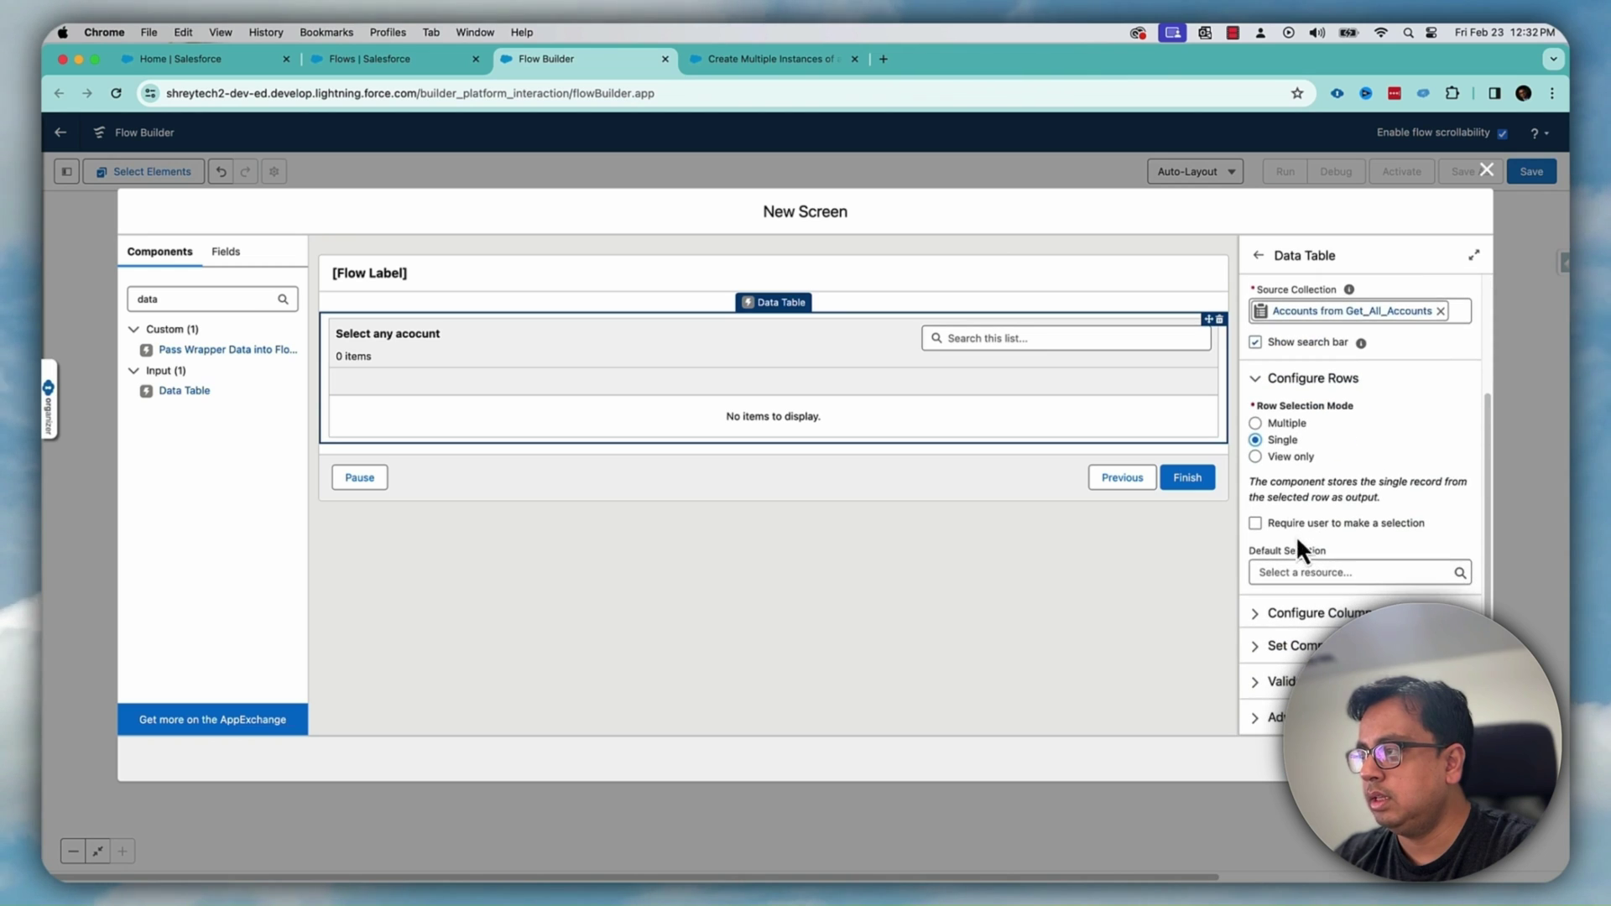
{"action": "left_click", "coordinate": [1261, 380]}
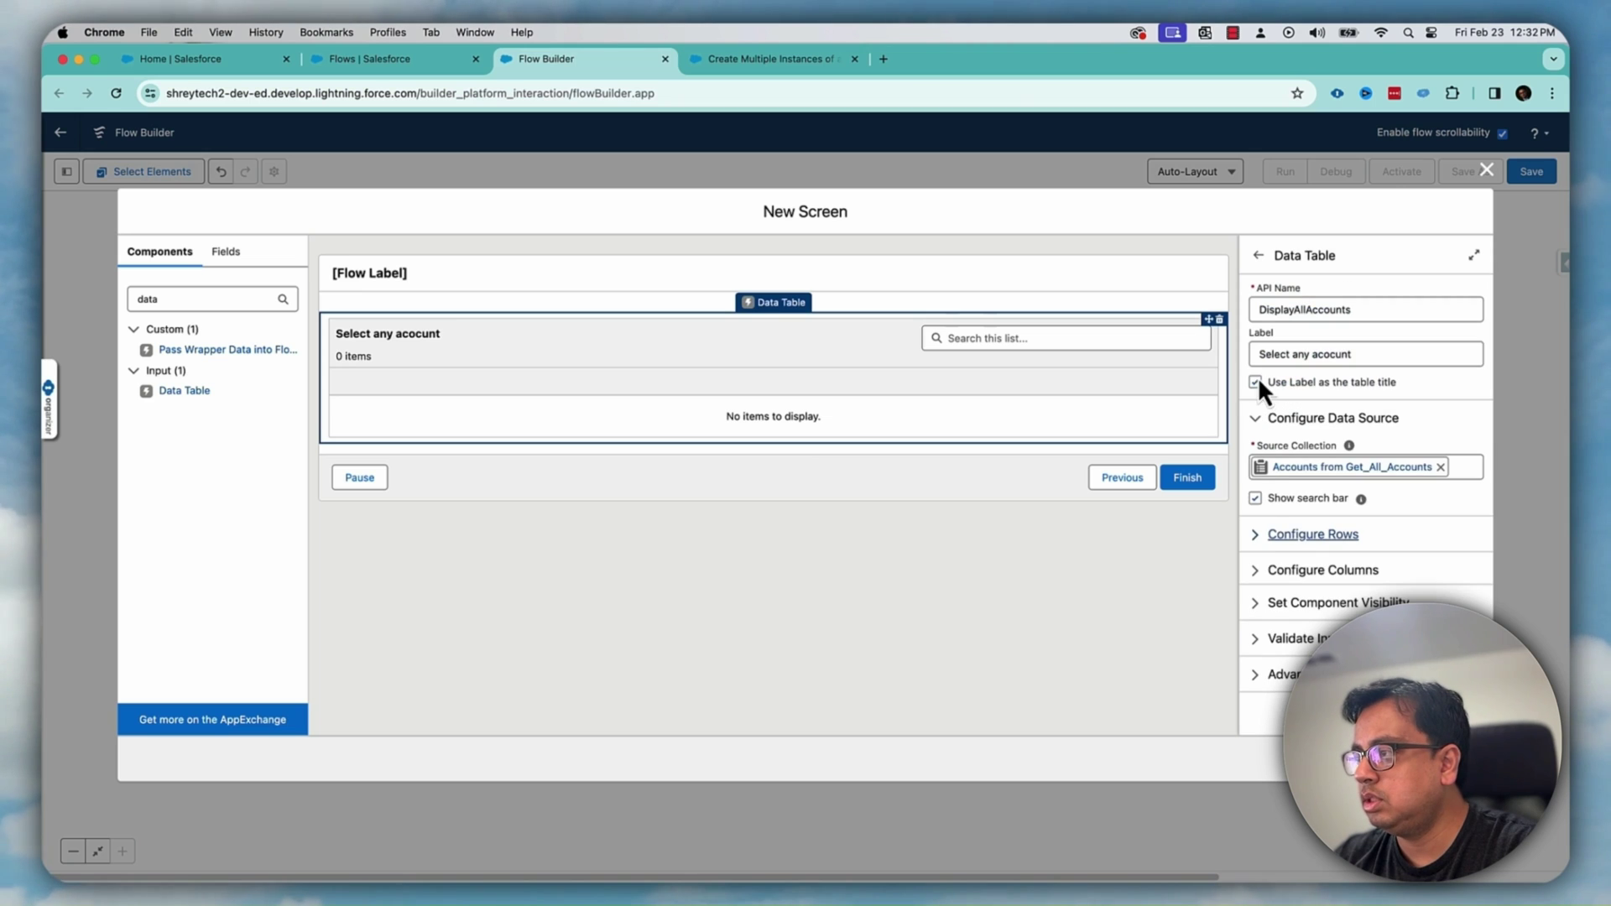
Add Account Number and Account Name columns, then close and reopen Screen1
{"action": "left_click", "coordinate": [1259, 572]}
{"action": "scroll", "coordinate": [1294, 535], "scroll_direction": "down", "scroll_amount": 5}
{"action": "left_click", "coordinate": [1311, 446]}
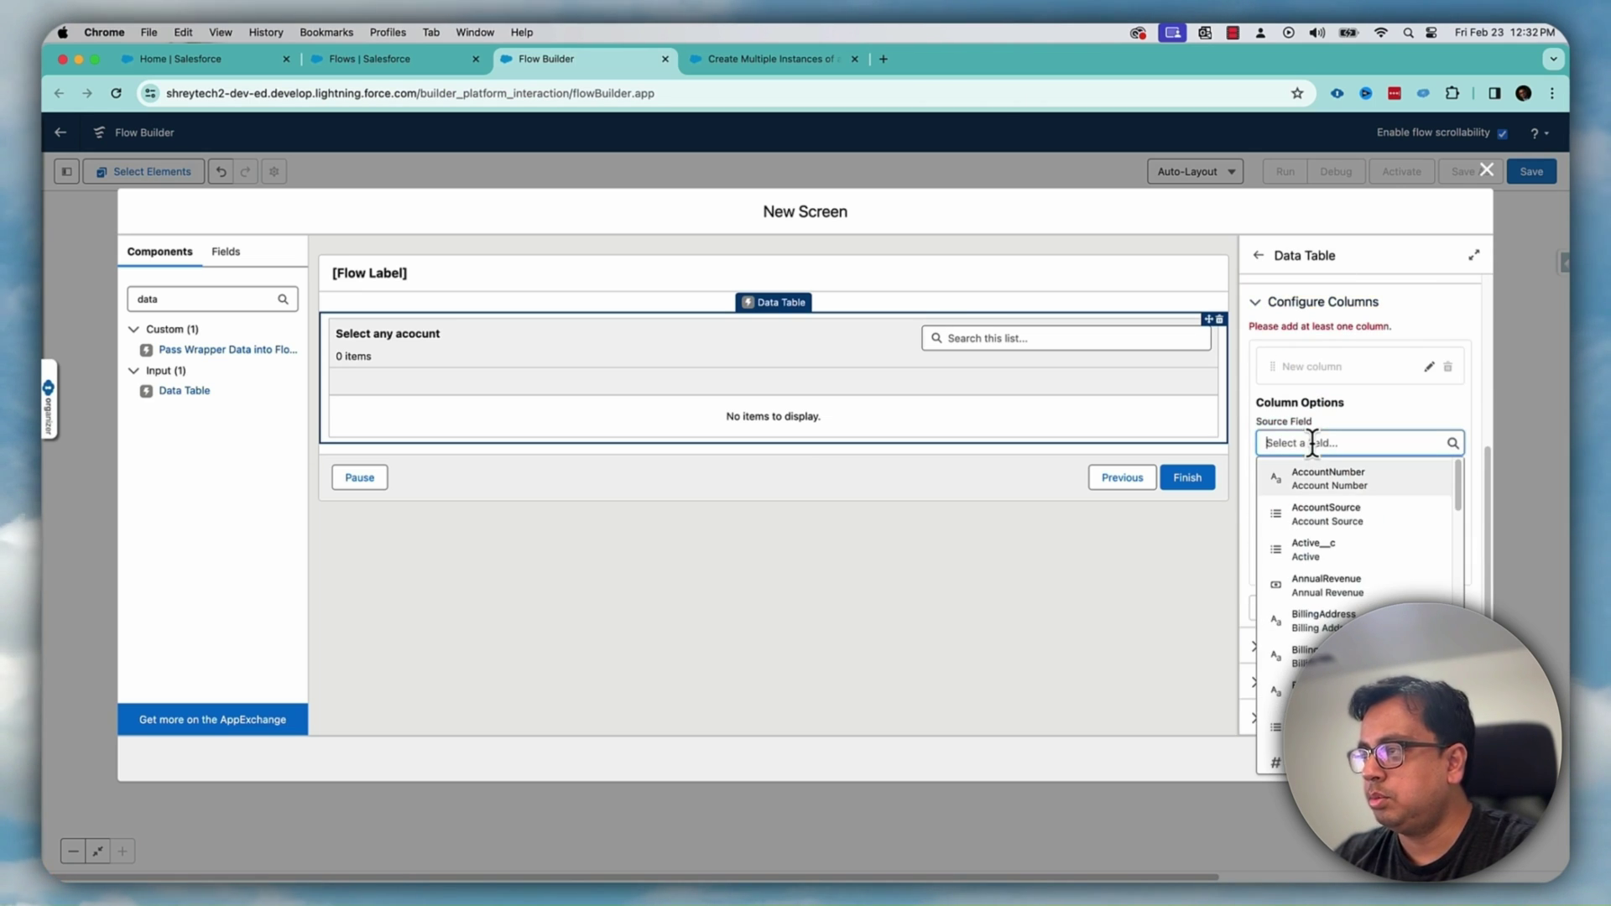
{"action": "type", "text": "Acc"}
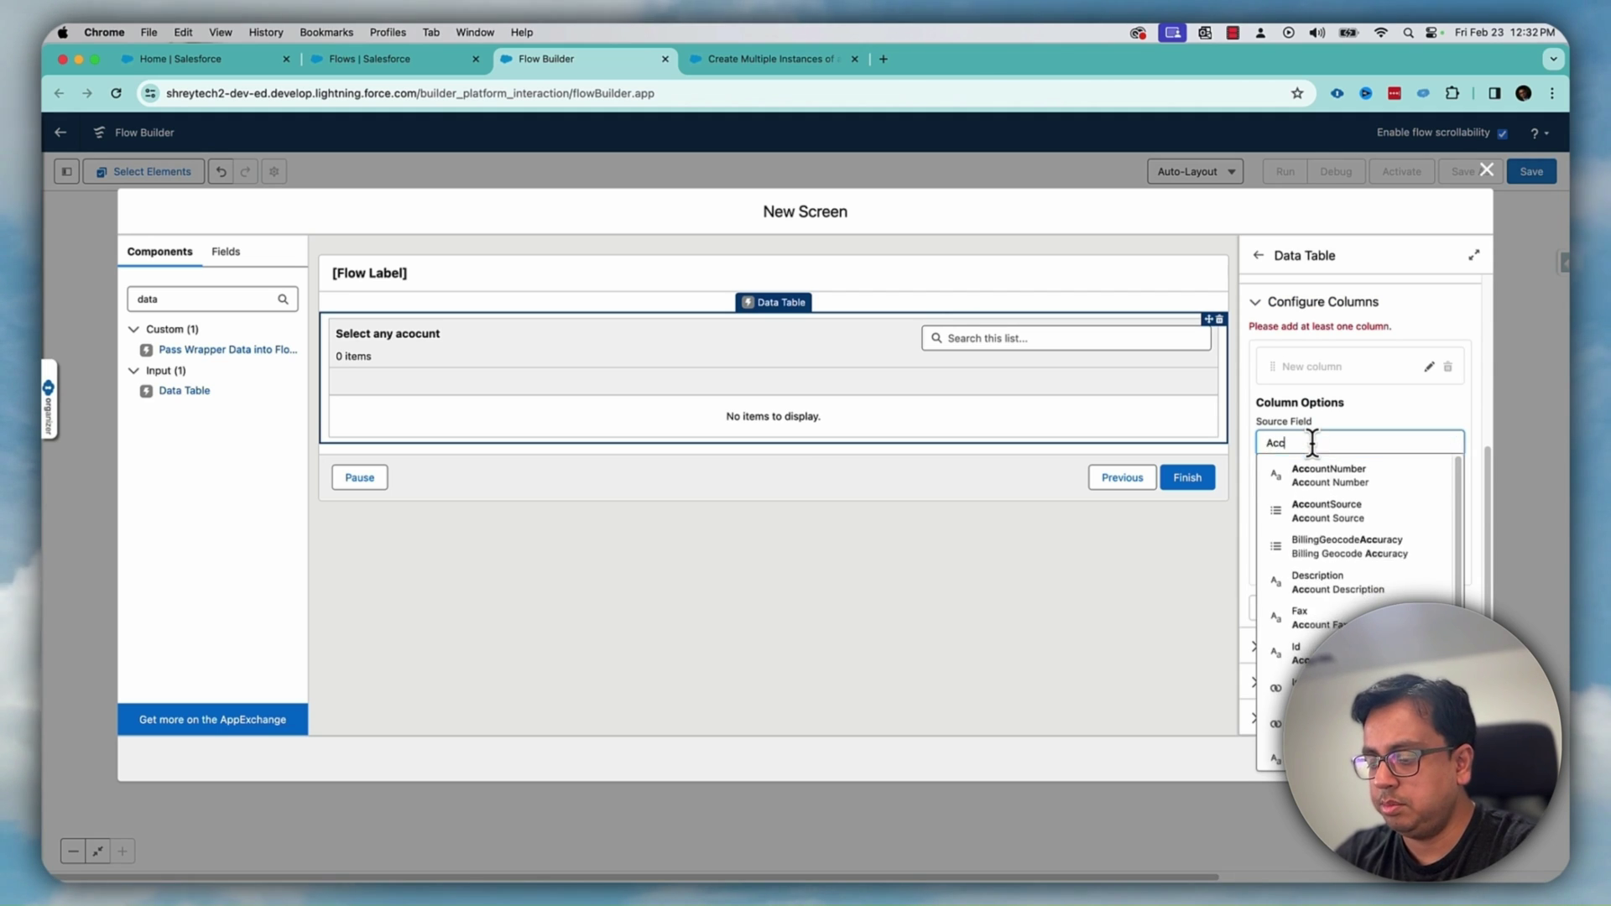
{"action": "type", "text": "ount"}
{"action": "left_click", "coordinate": [1338, 474]}
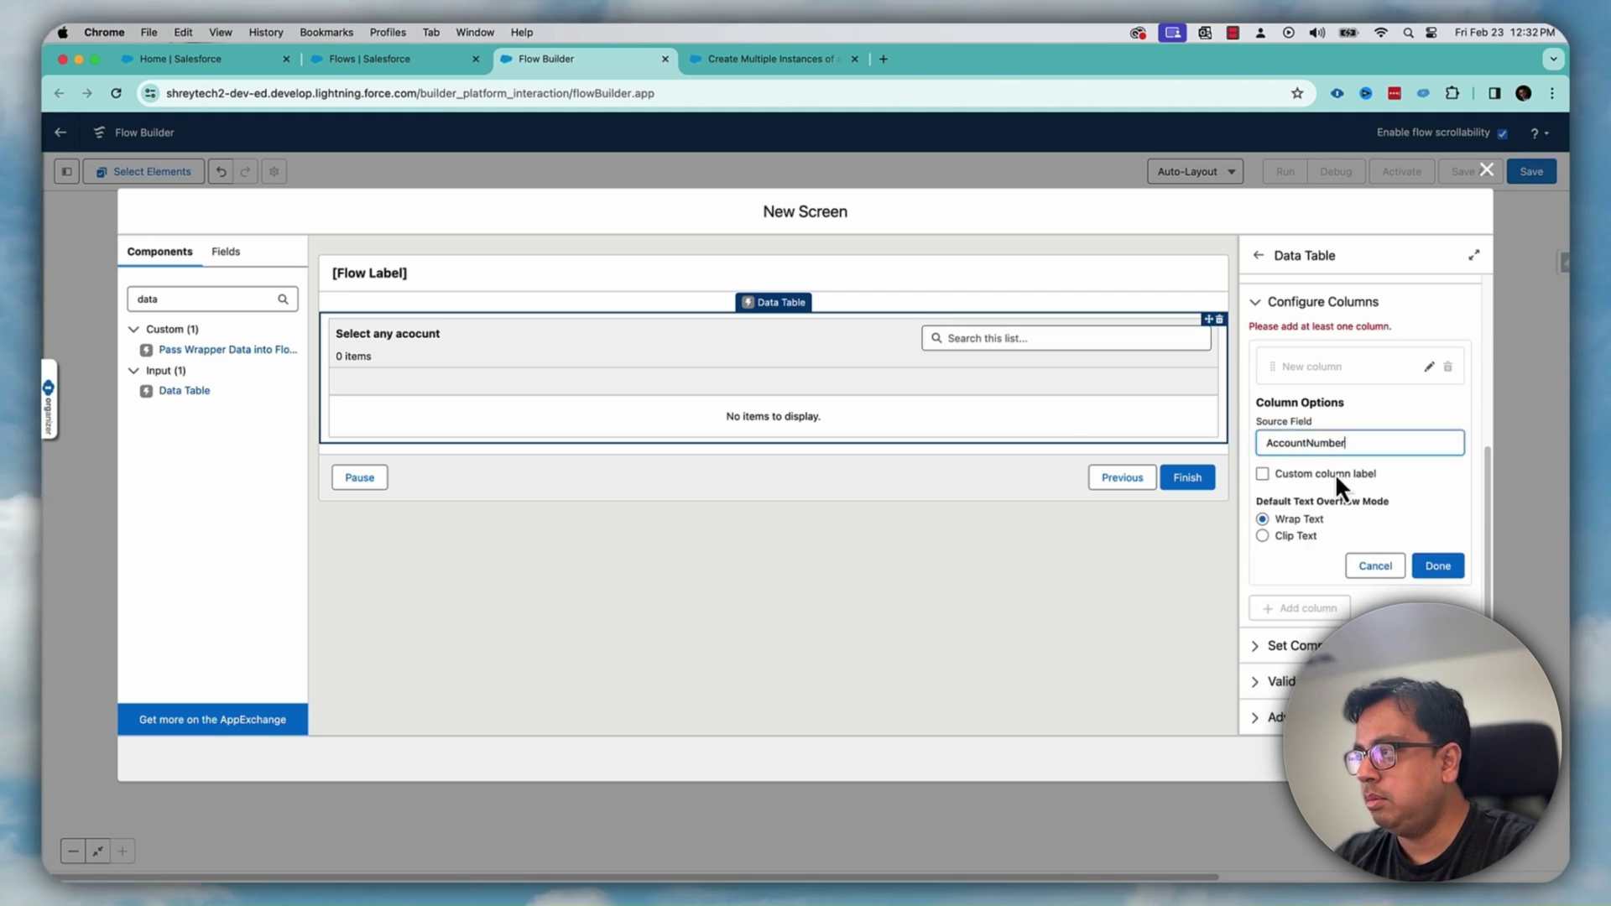
{"action": "left_click", "coordinate": [1436, 568]}
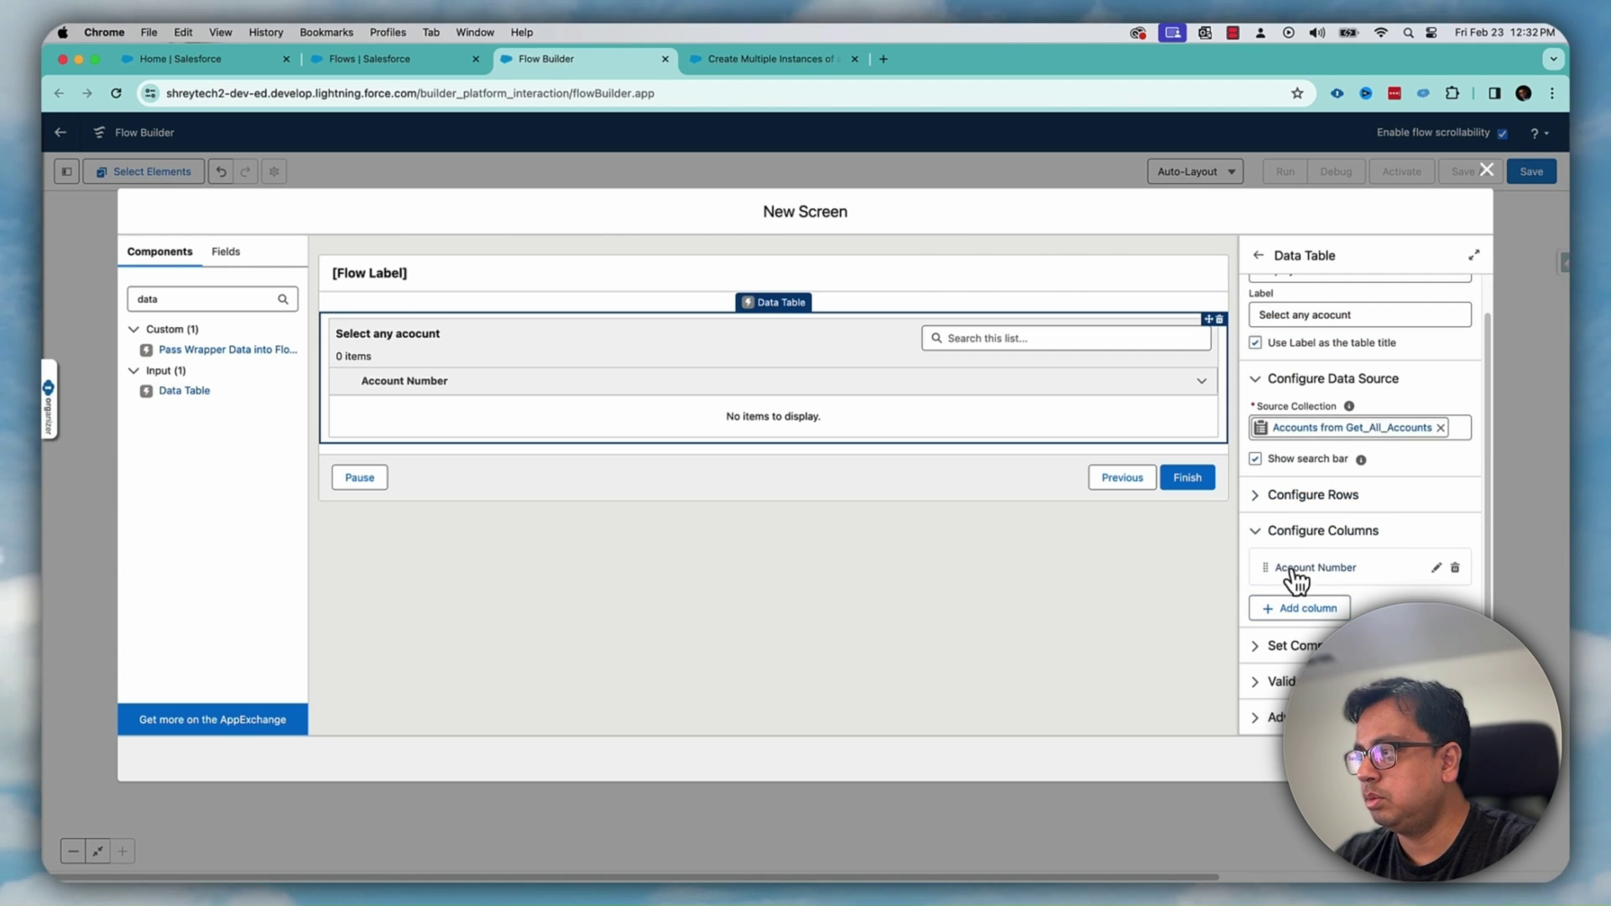
{"action": "left_click", "coordinate": [1300, 610]}
{"action": "type", "text": "A"}
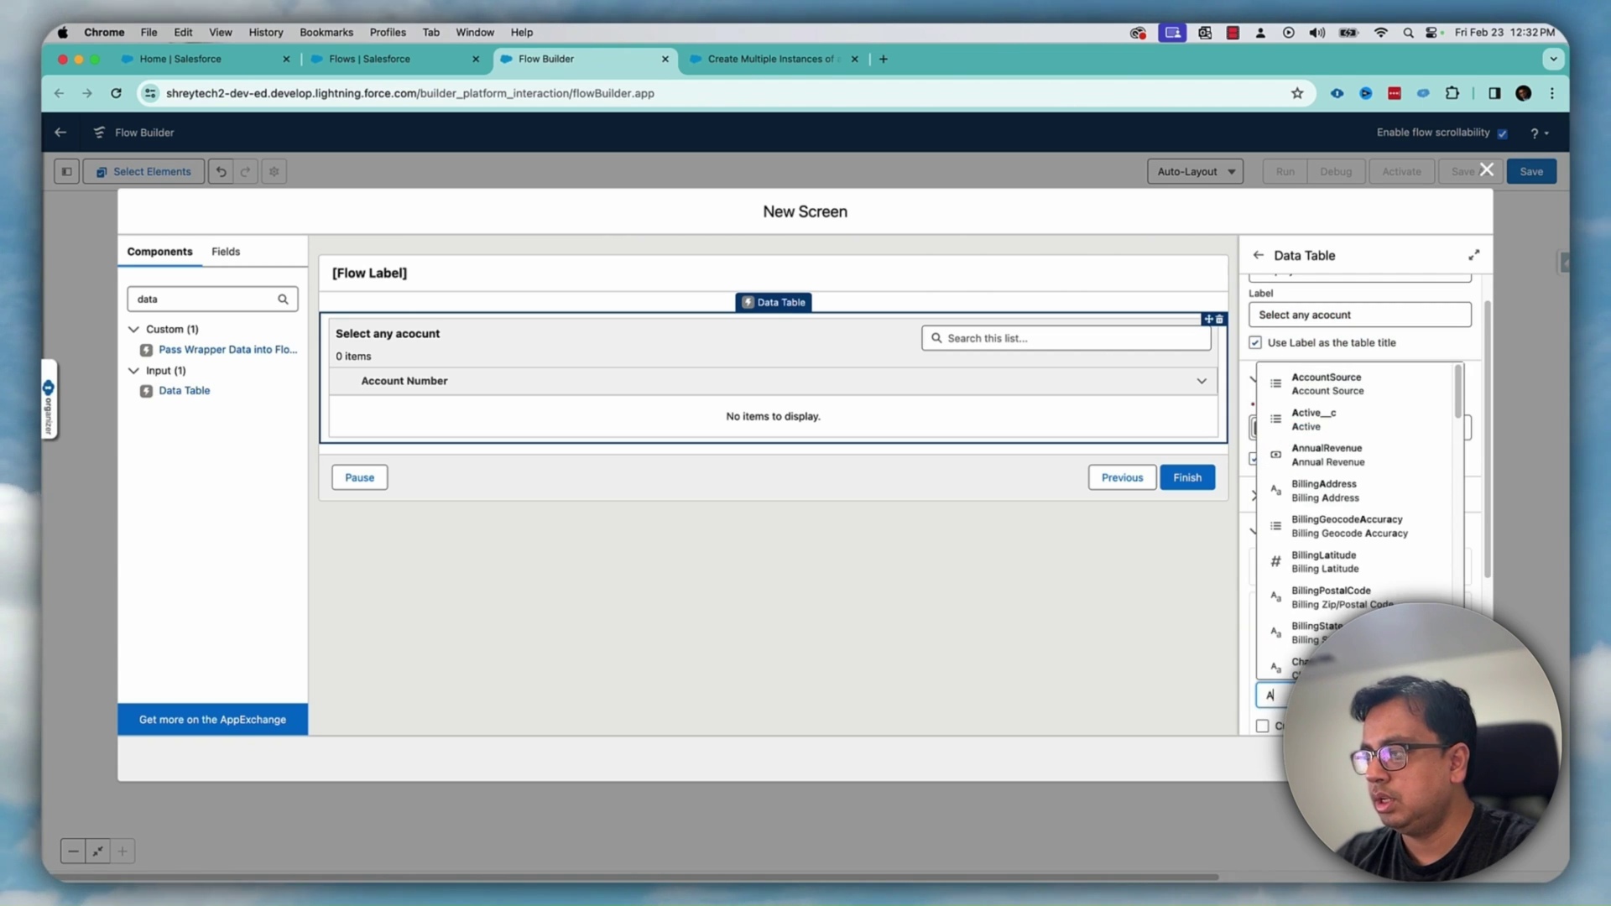
{"action": "type", "text": "cco"}
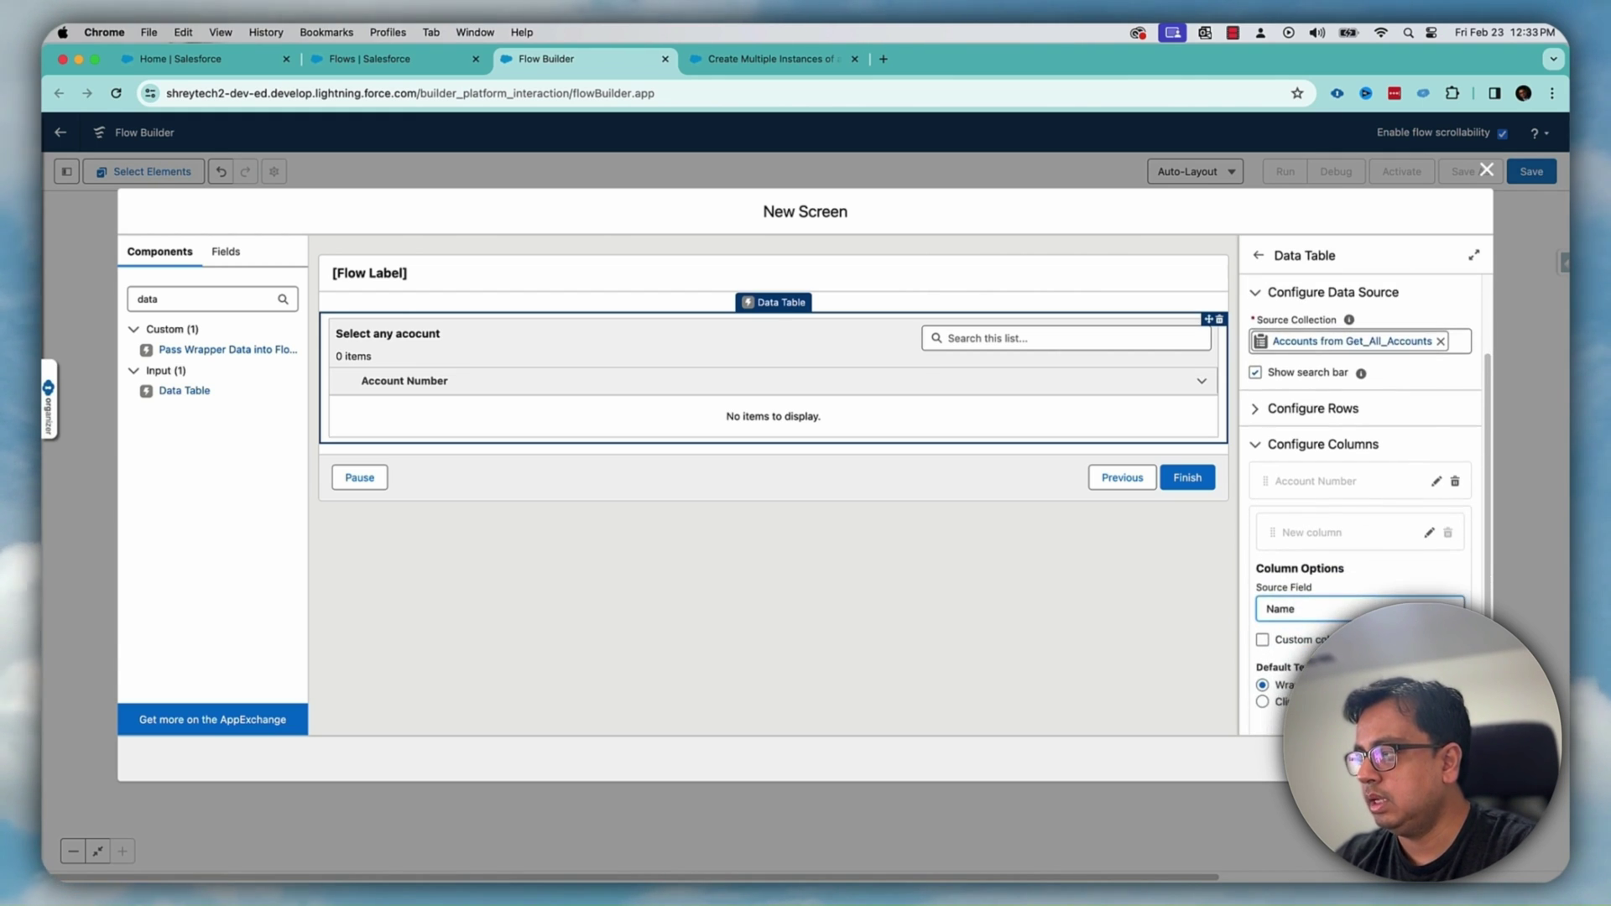
{"action": "left_click", "coordinate": [1296, 607]}
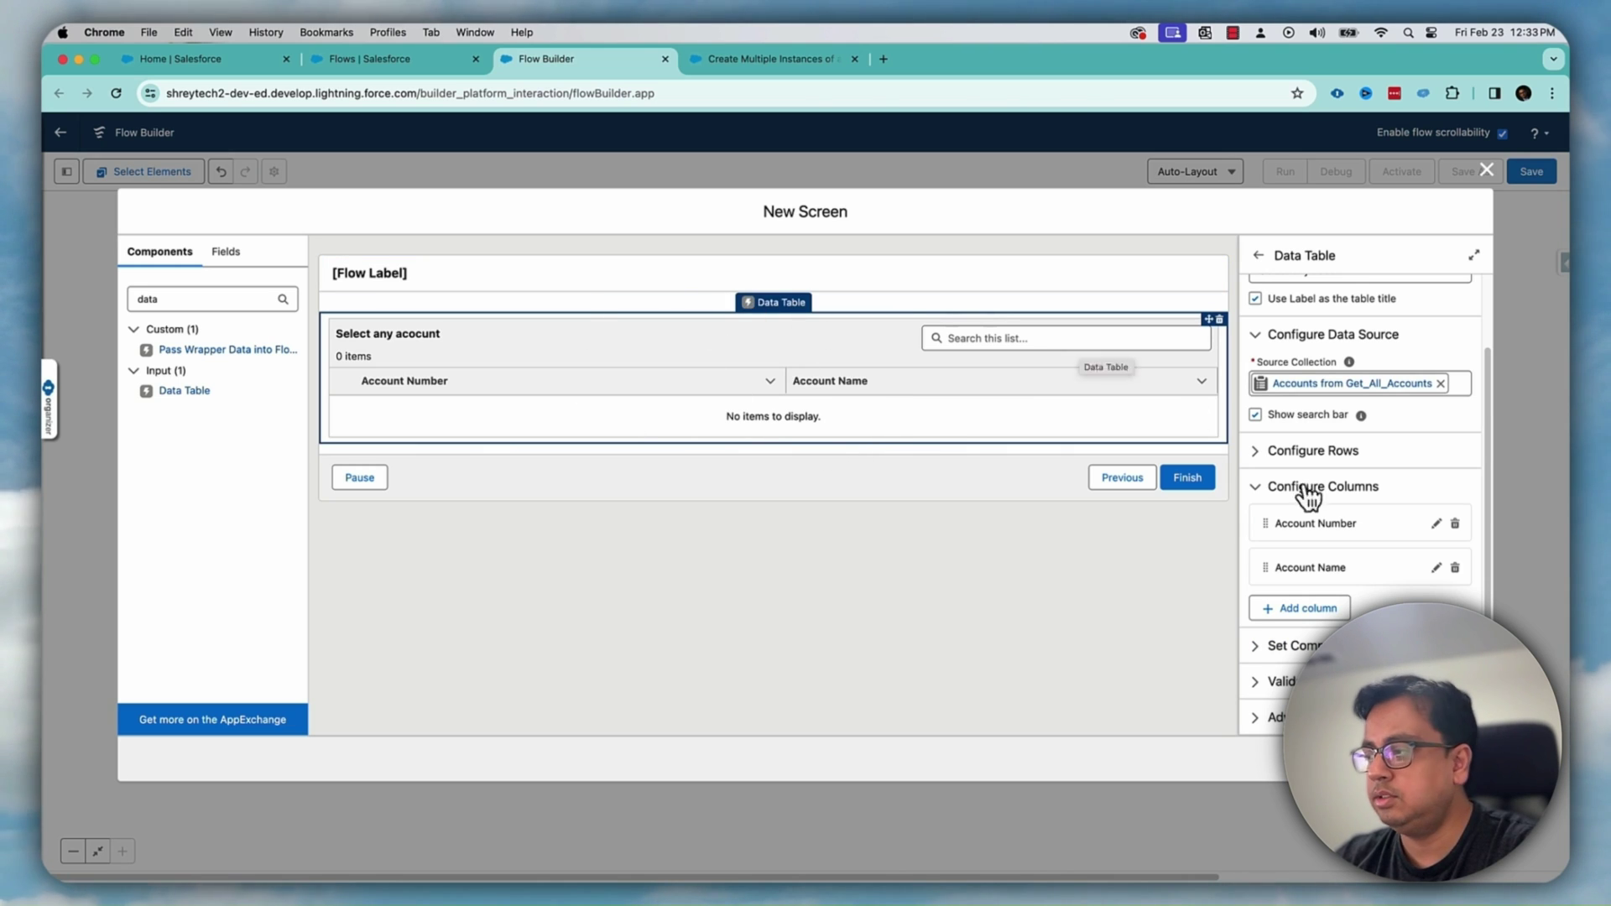
{"action": "key", "text": "Escape"}
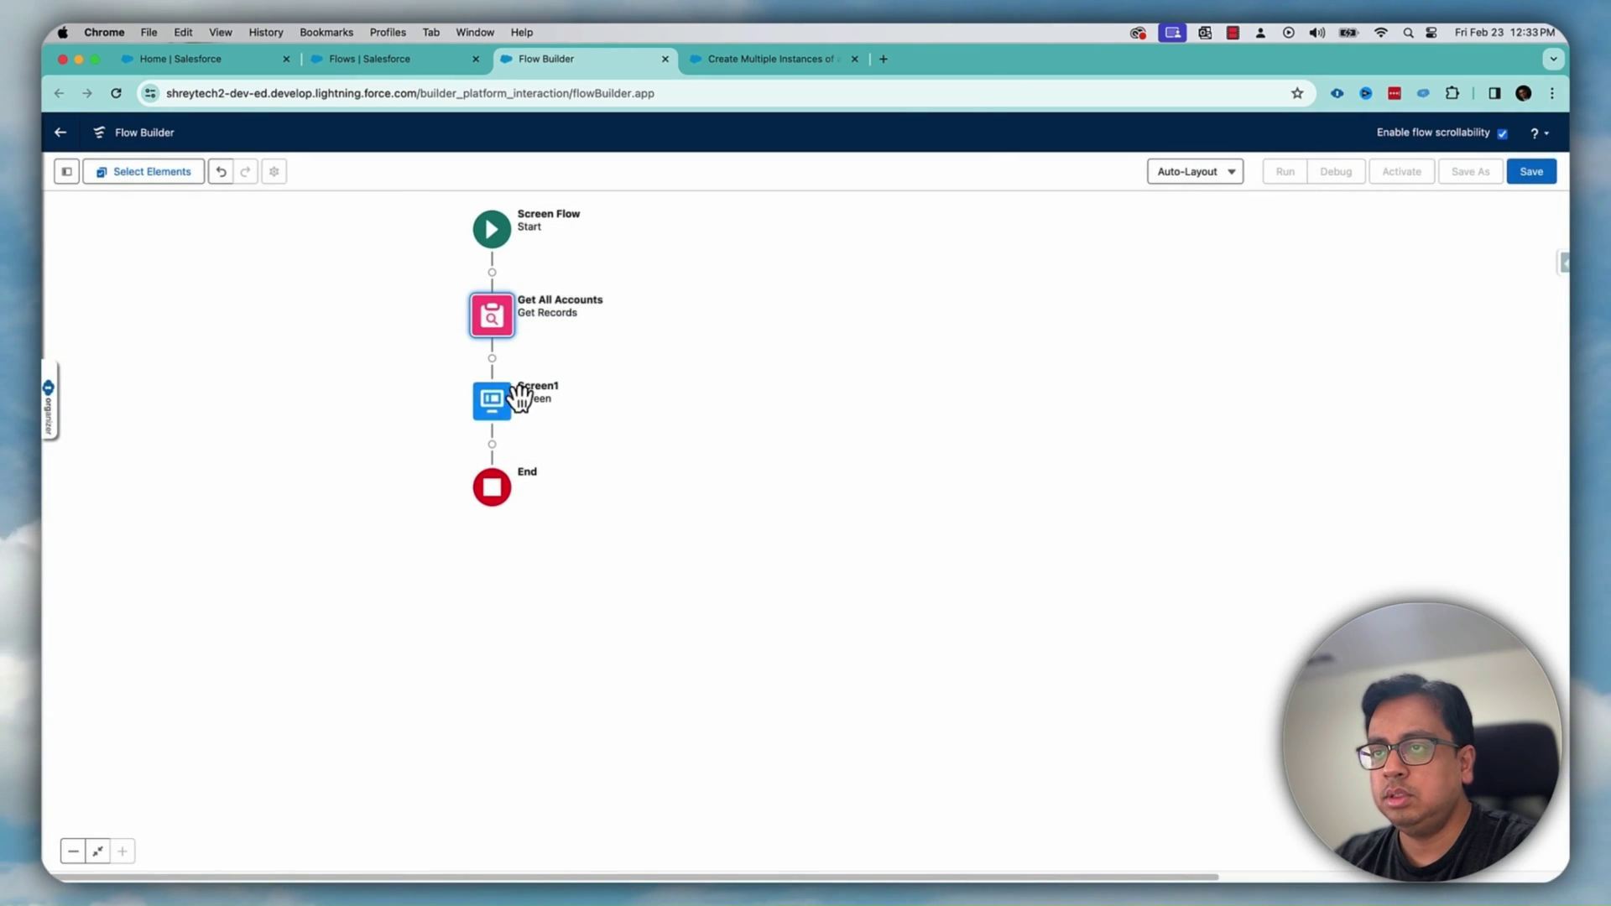
{"action": "double_click", "coordinate": [493, 400]}
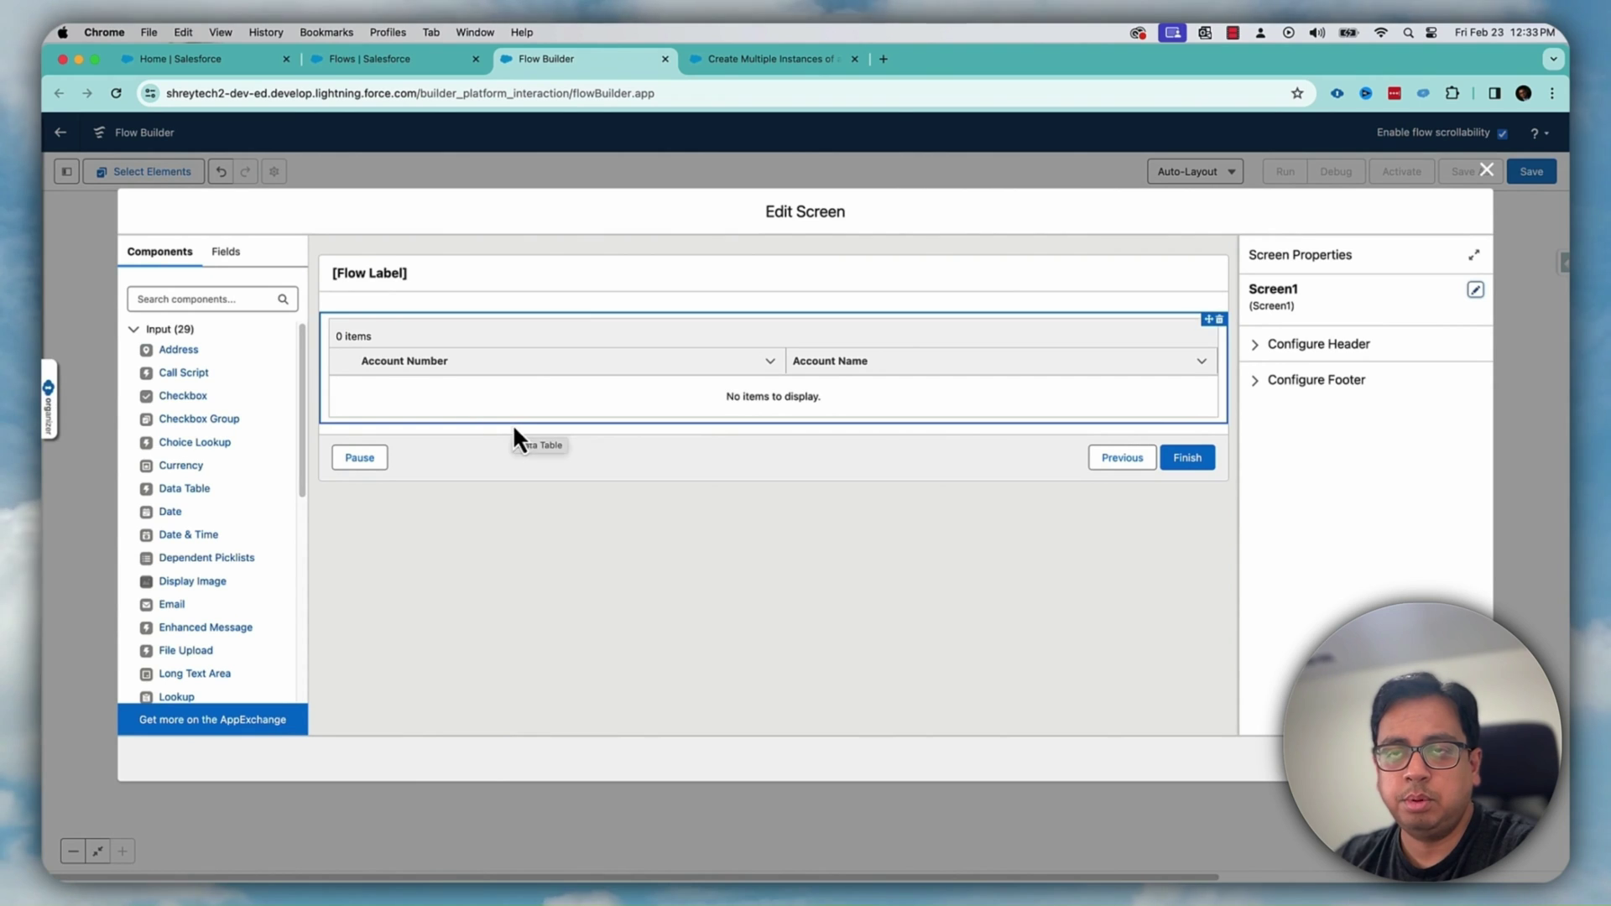
Place a Repeater (Beta) component beneath the DisplayAllAccounts data table on Screen1
{"action": "left_click", "coordinate": [216, 300]}
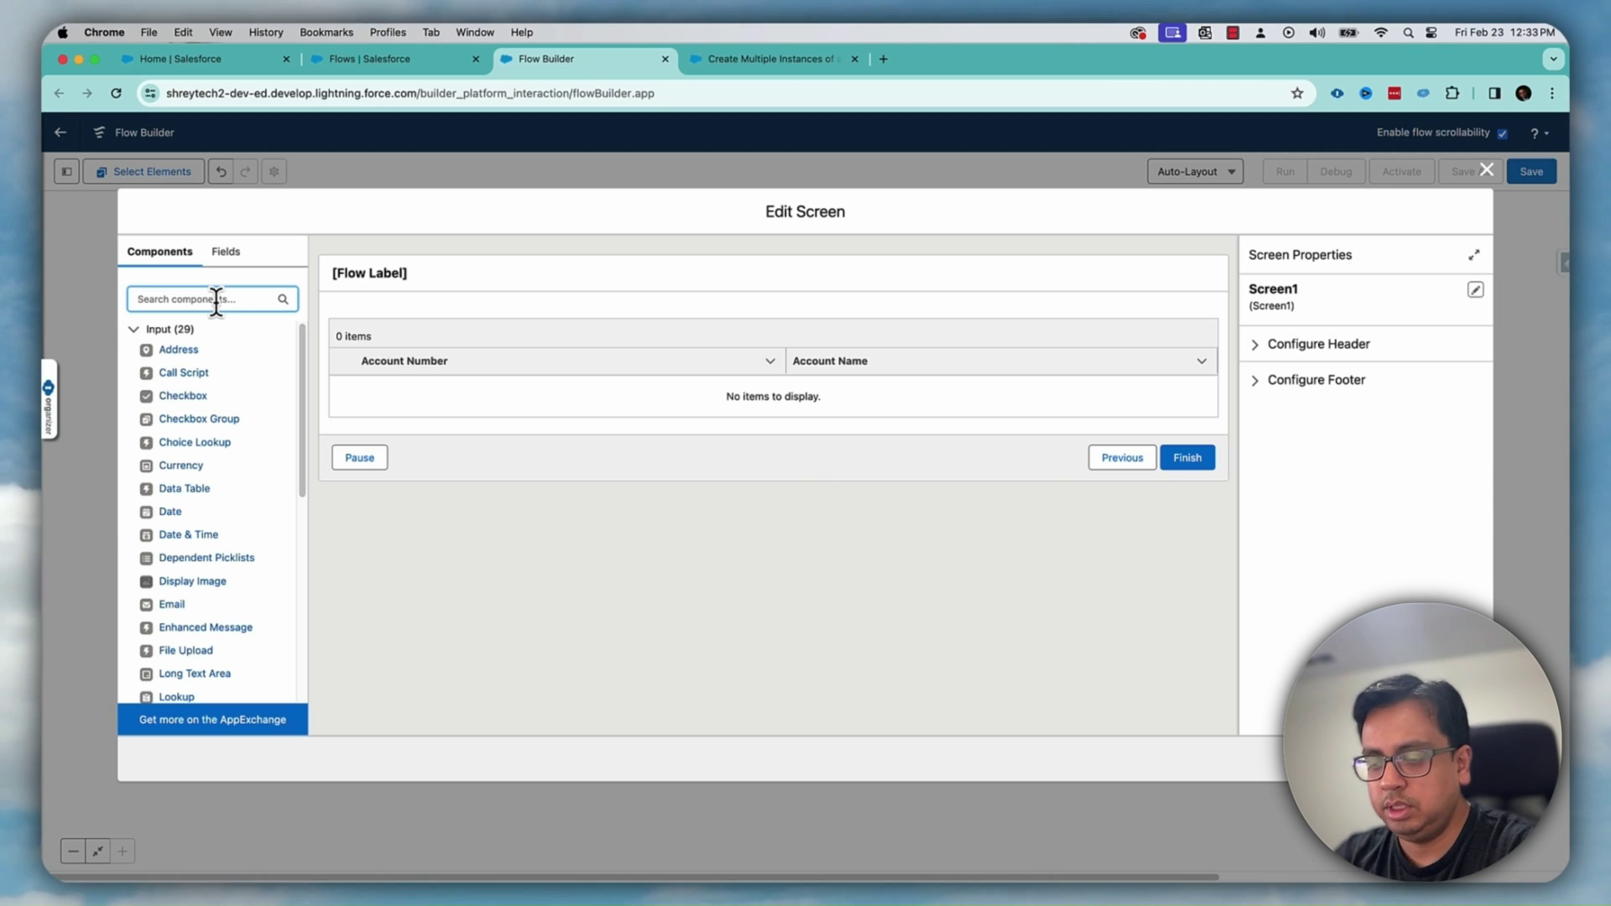
{"action": "type", "text": "rep"}
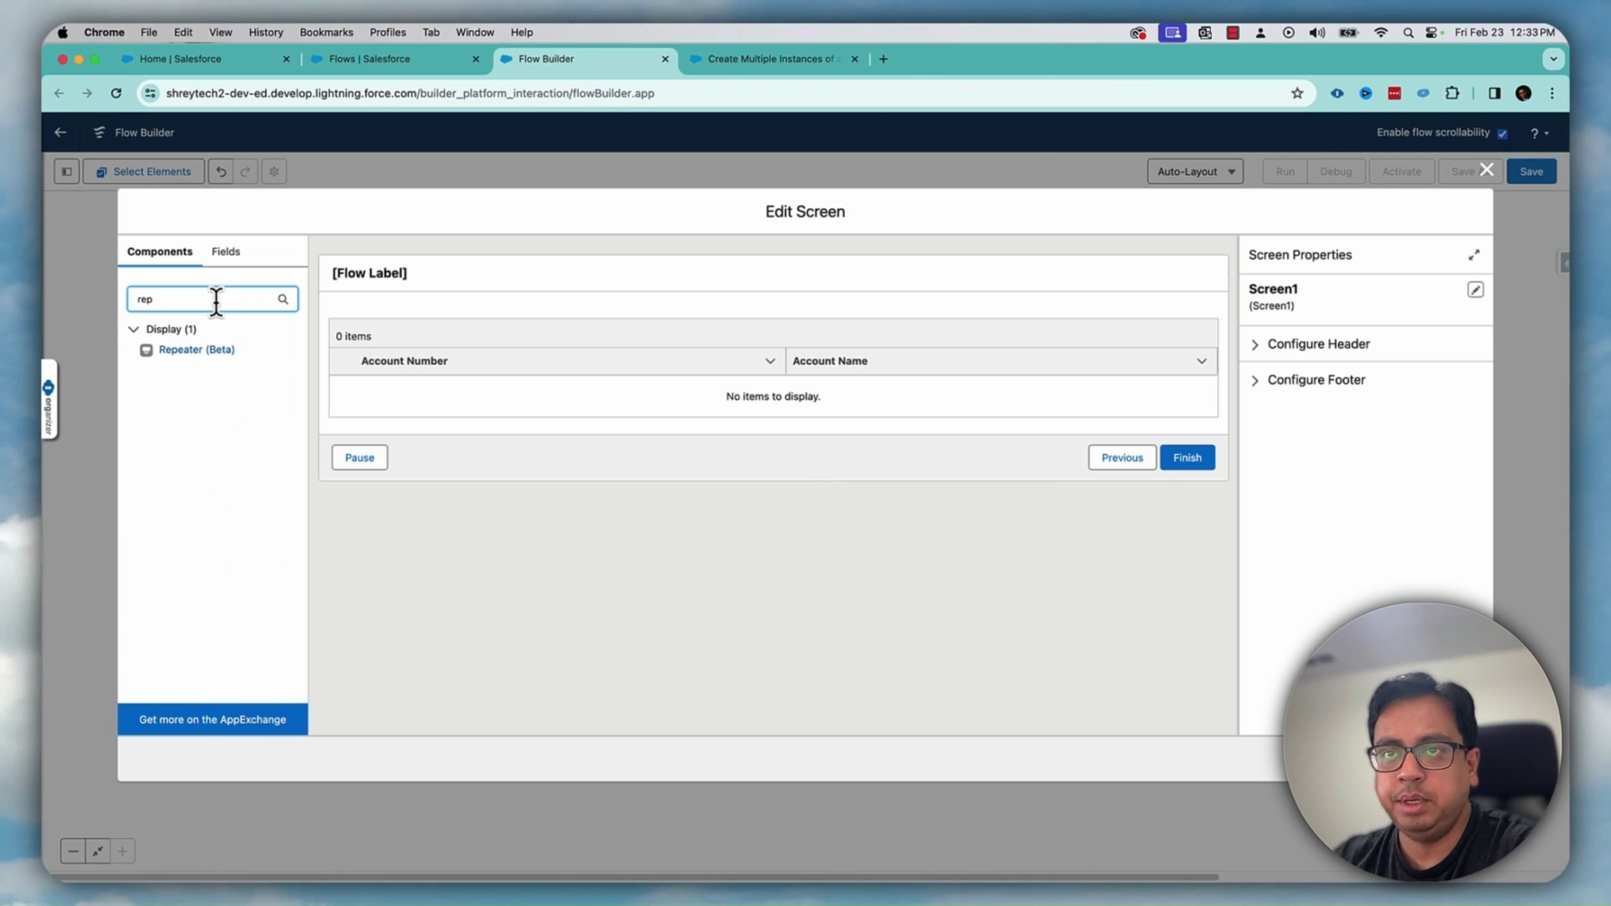
{"action": "left_click_drag", "start_coordinate": [348, 388], "coordinate": [433, 407]}
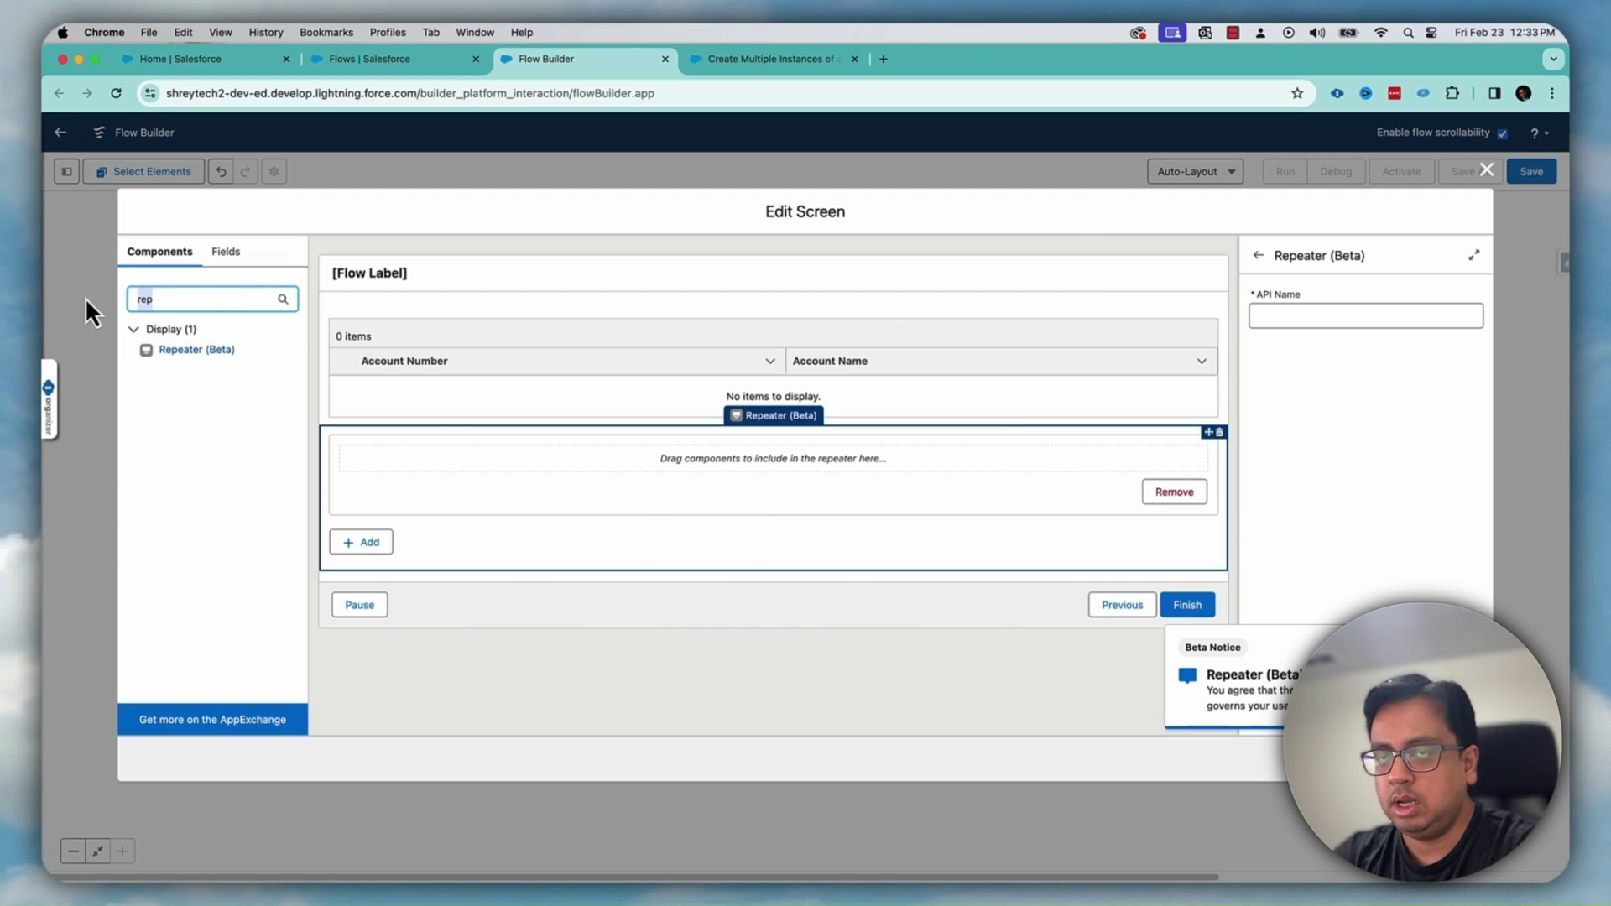
Add First Name and Last Name text inputs inside the repeater
{"action": "key", "text": "BackSpace"}
{"action": "key", "text": "BackSpace"}
{"action": "type", "text": "Tex"}
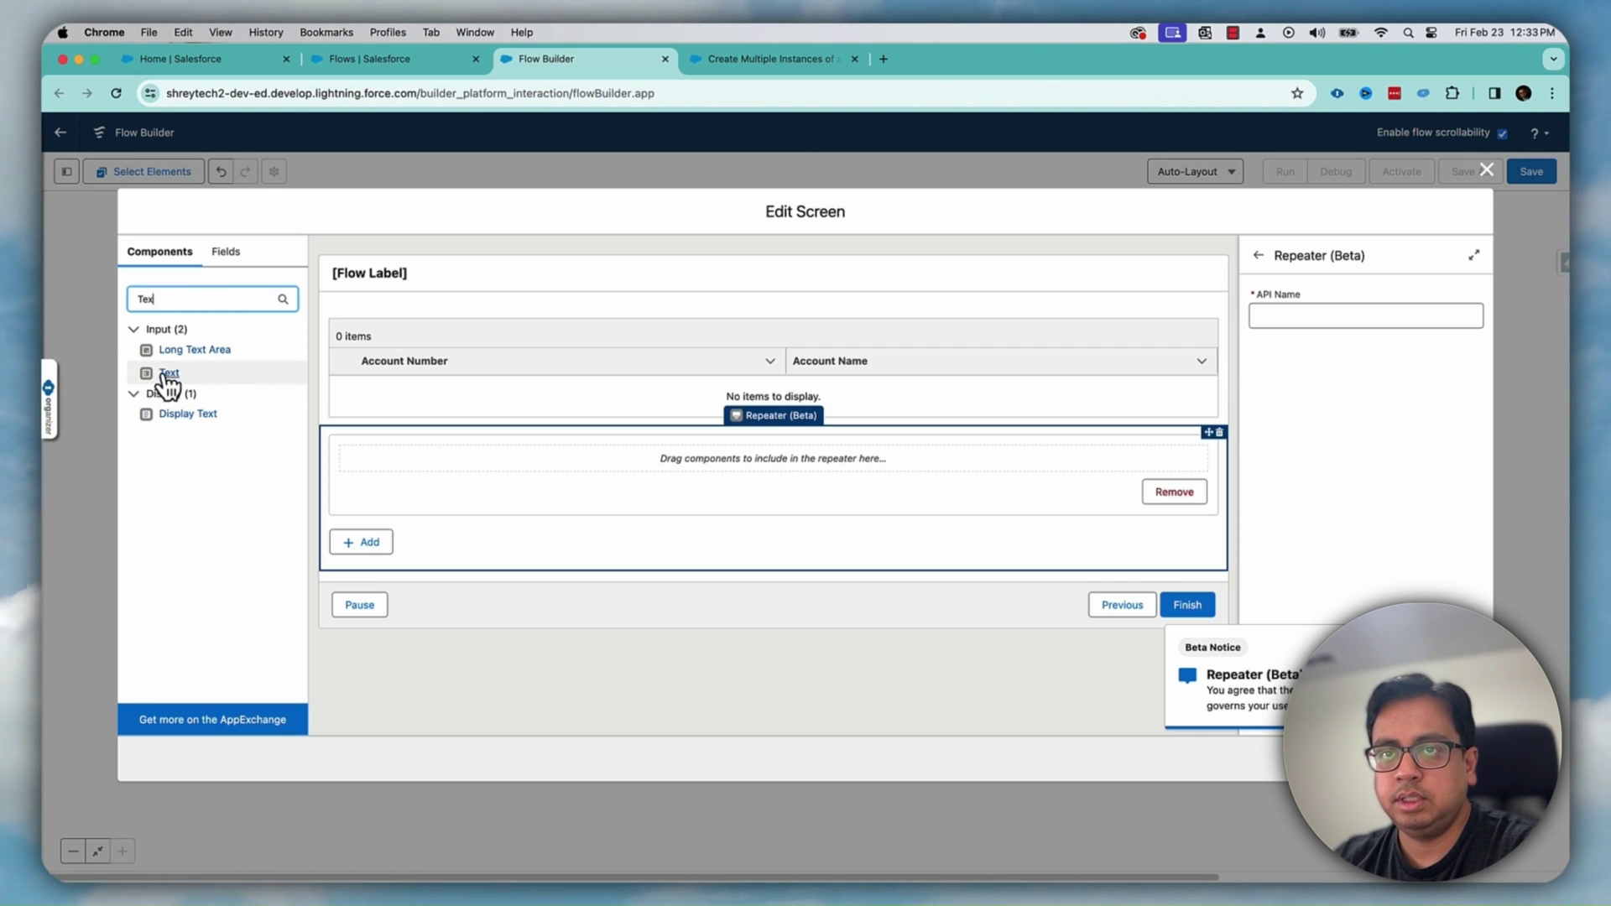
{"action": "left_click_drag", "start_coordinate": [165, 373], "coordinate": [399, 459]}
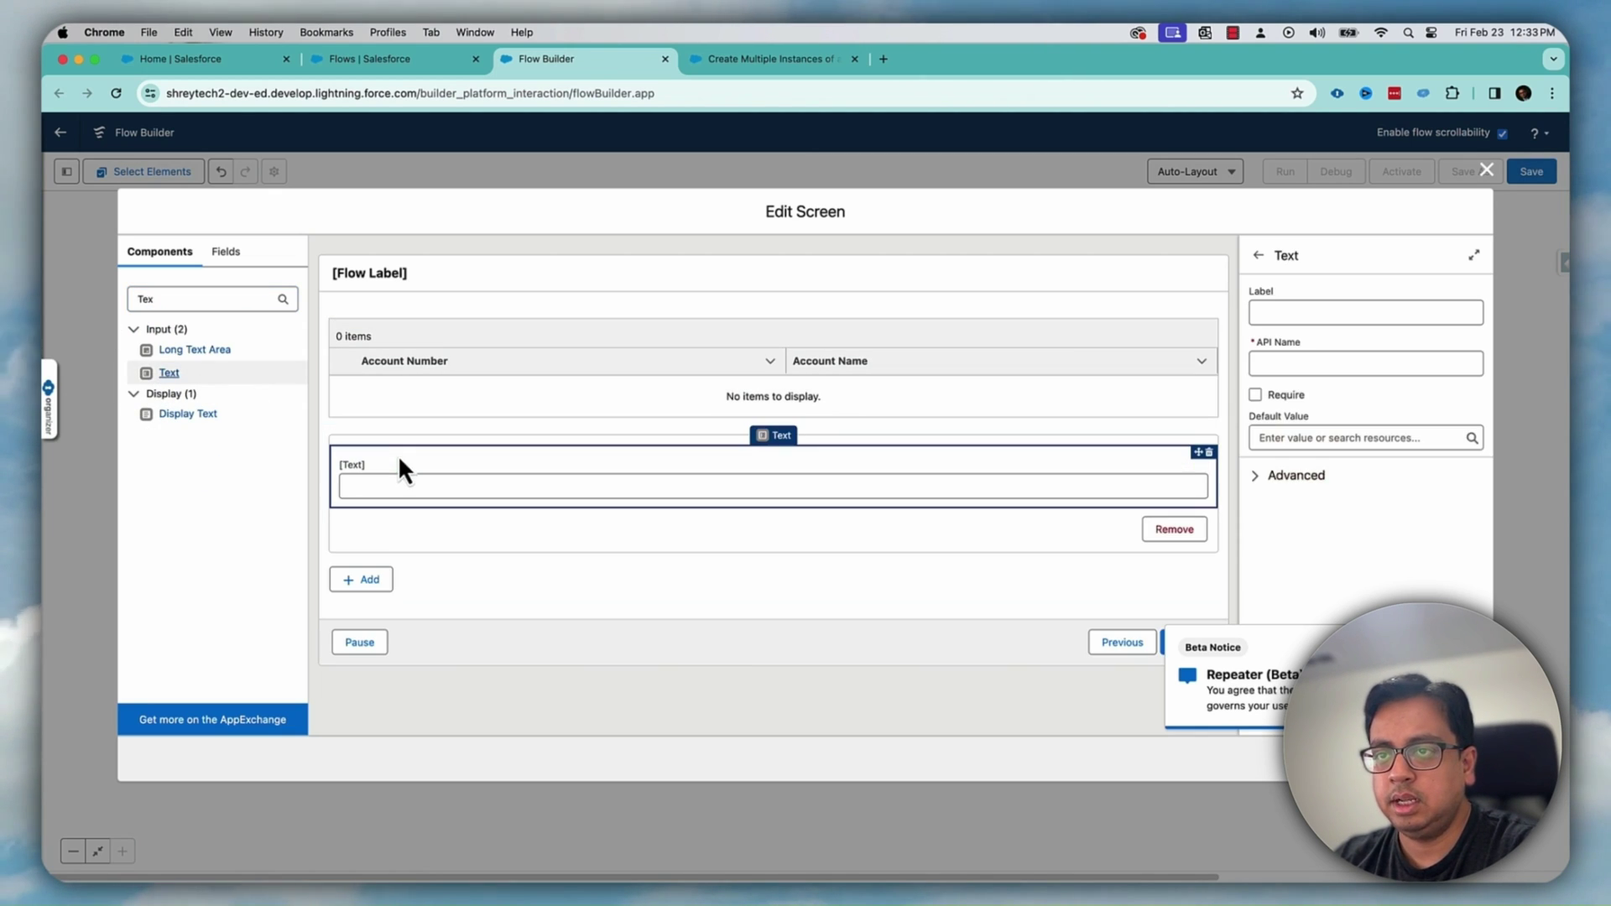
{"action": "left_click", "coordinate": [1288, 311]}
{"action": "type", "text": "First Nam"}
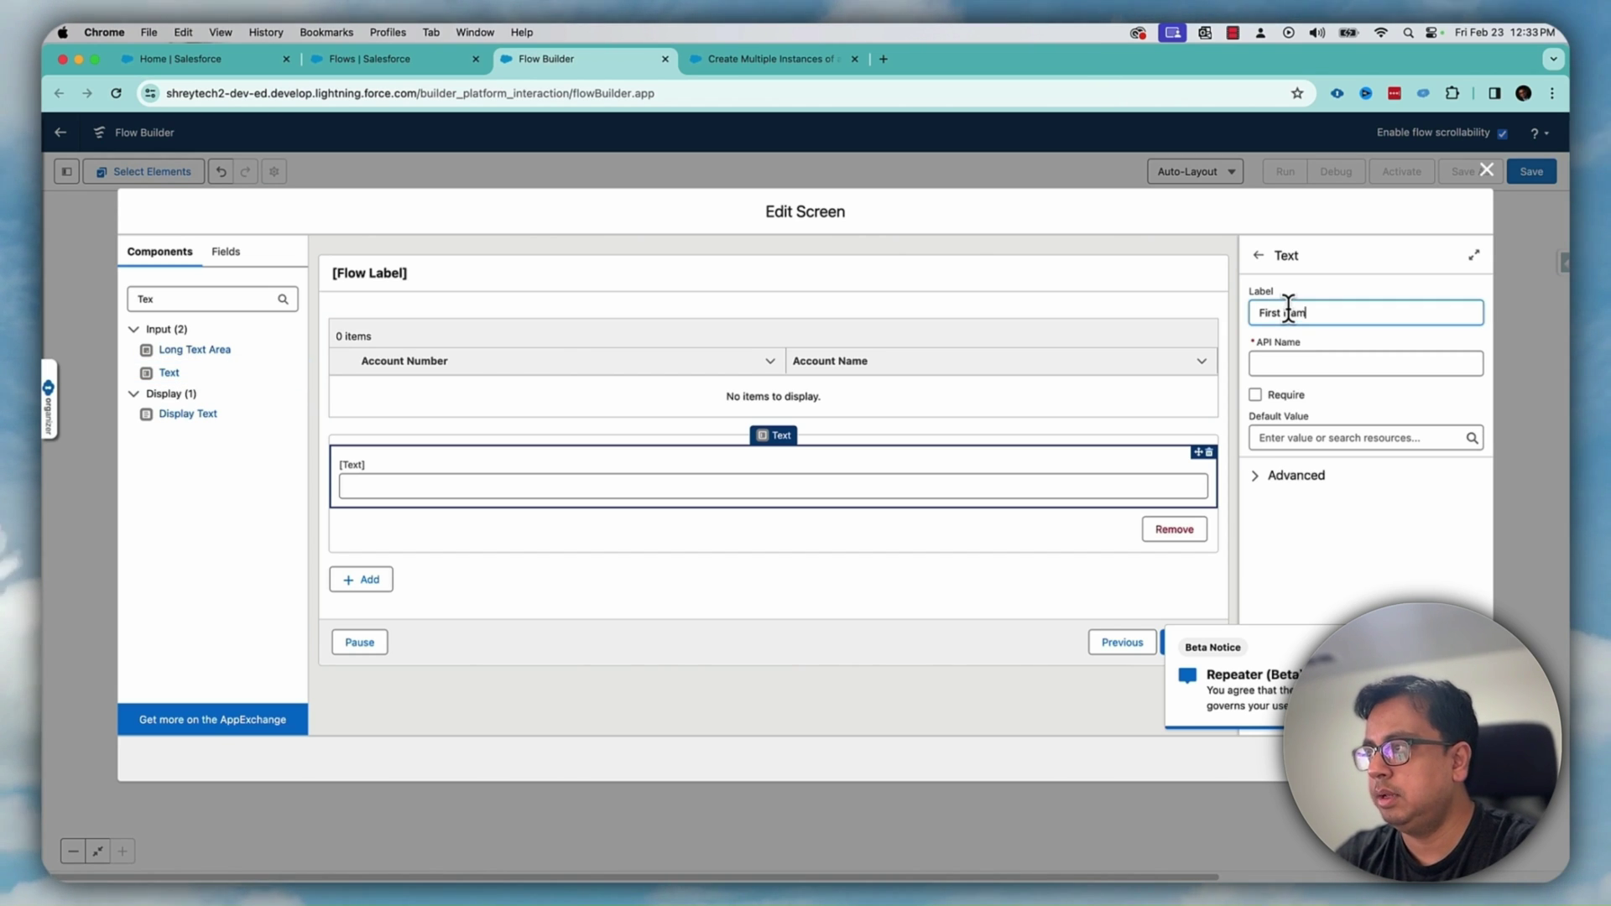
{"action": "type", "text": "e"}
{"action": "key", "text": "Tab"}
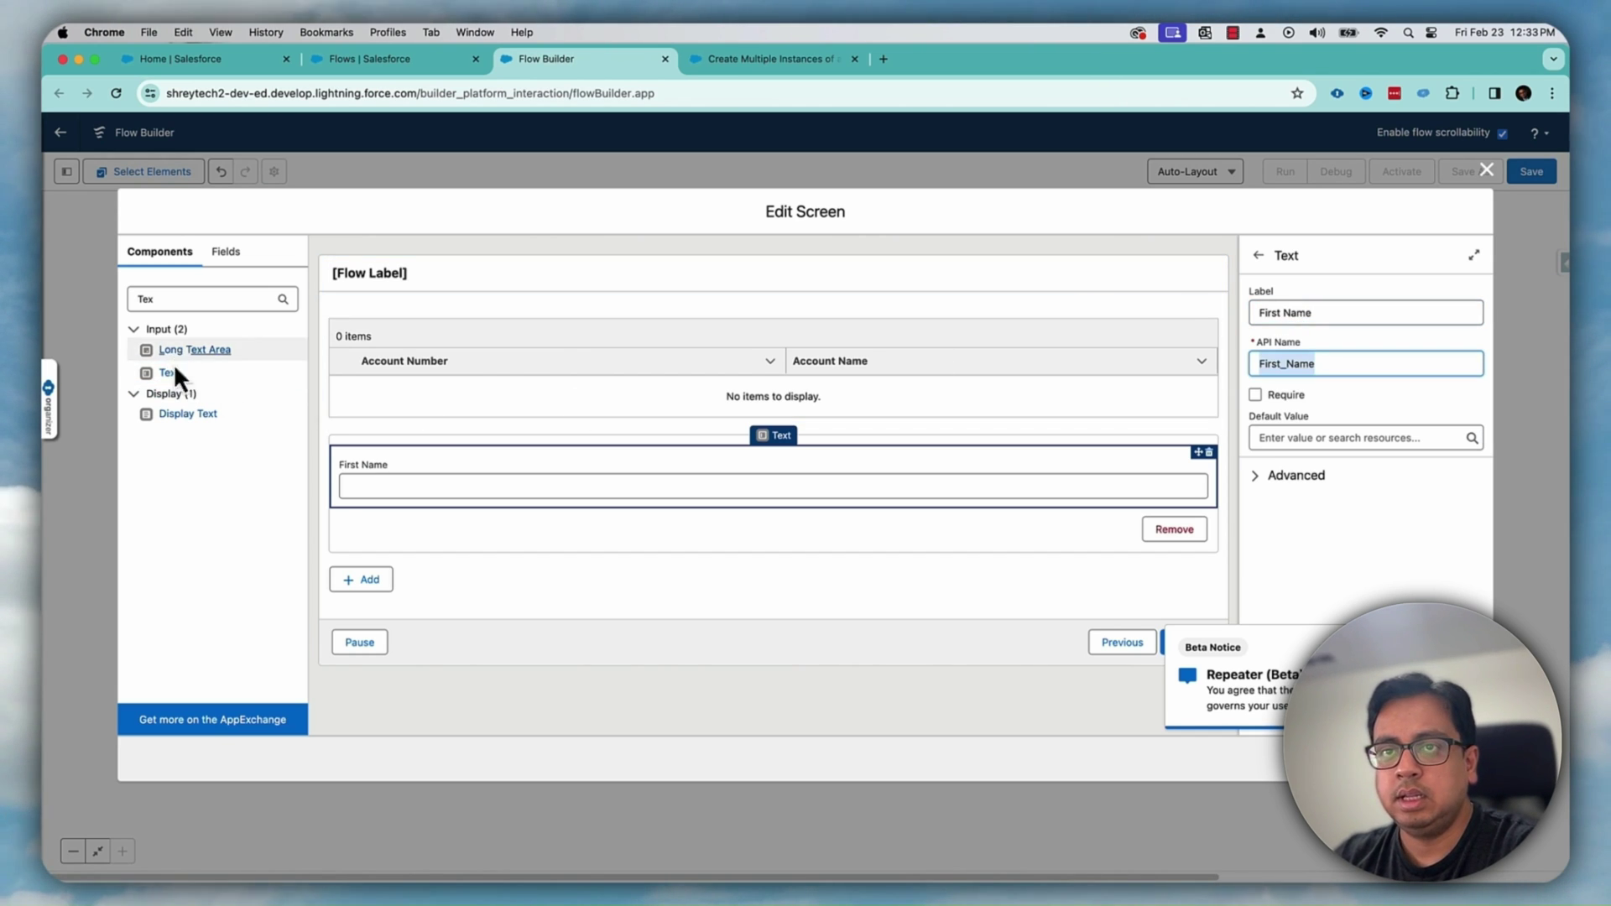
{"action": "left_click_drag", "start_coordinate": [341, 450], "coordinate": [409, 502]}
{"action": "left_click", "coordinate": [1346, 303]}
{"action": "type", "text": "Last N"}
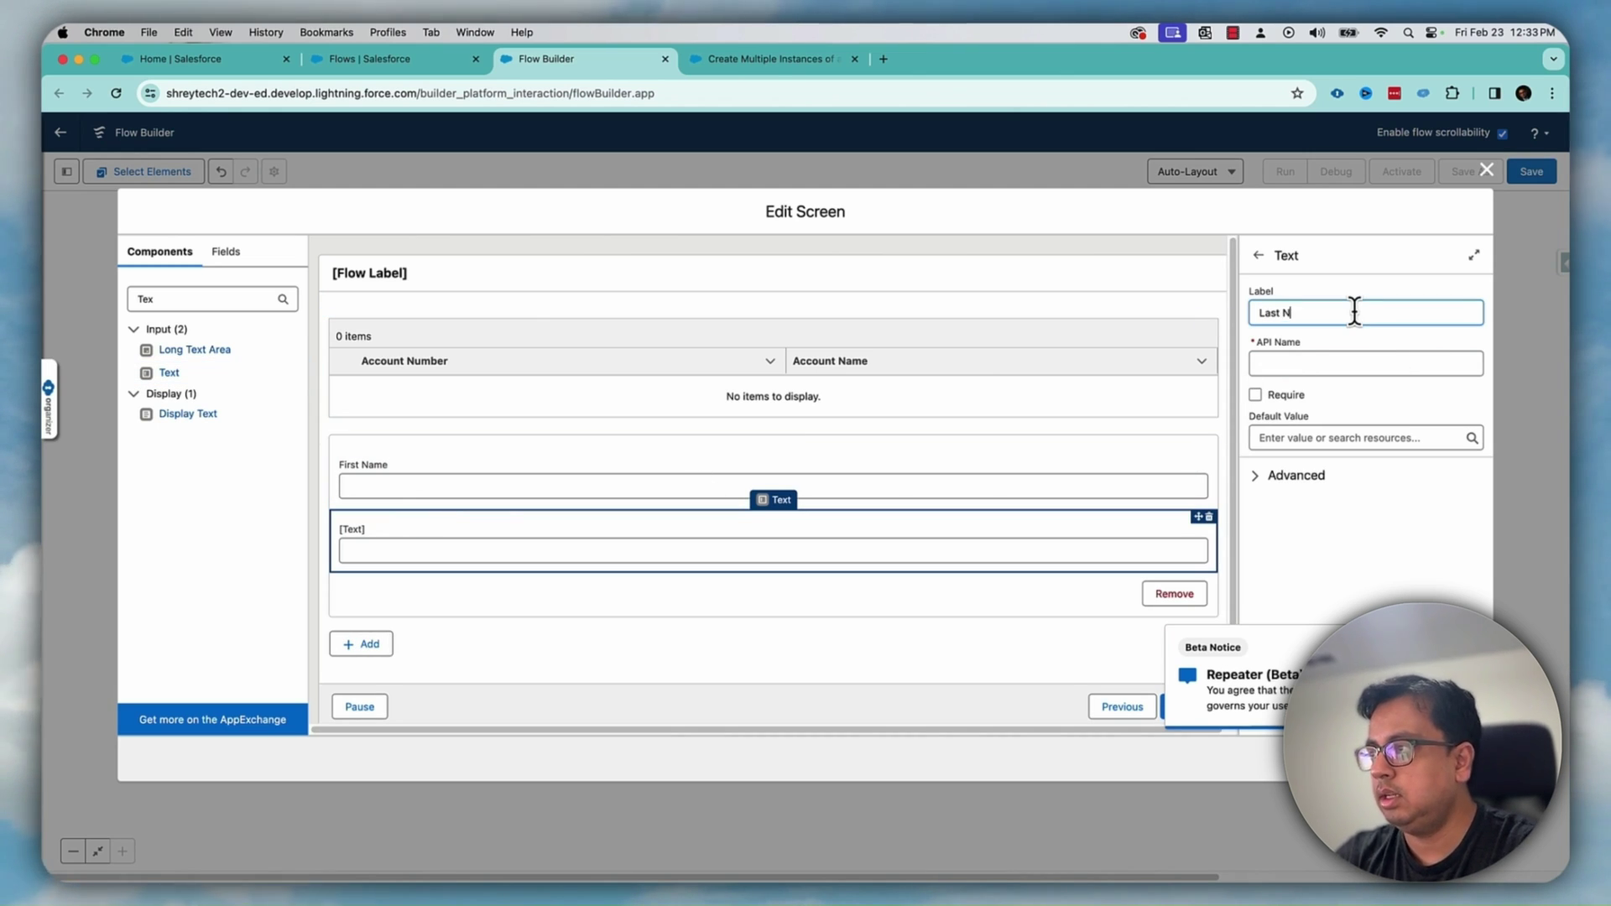
{"action": "type", "text": "ame"}
{"action": "key", "text": "Tab"}
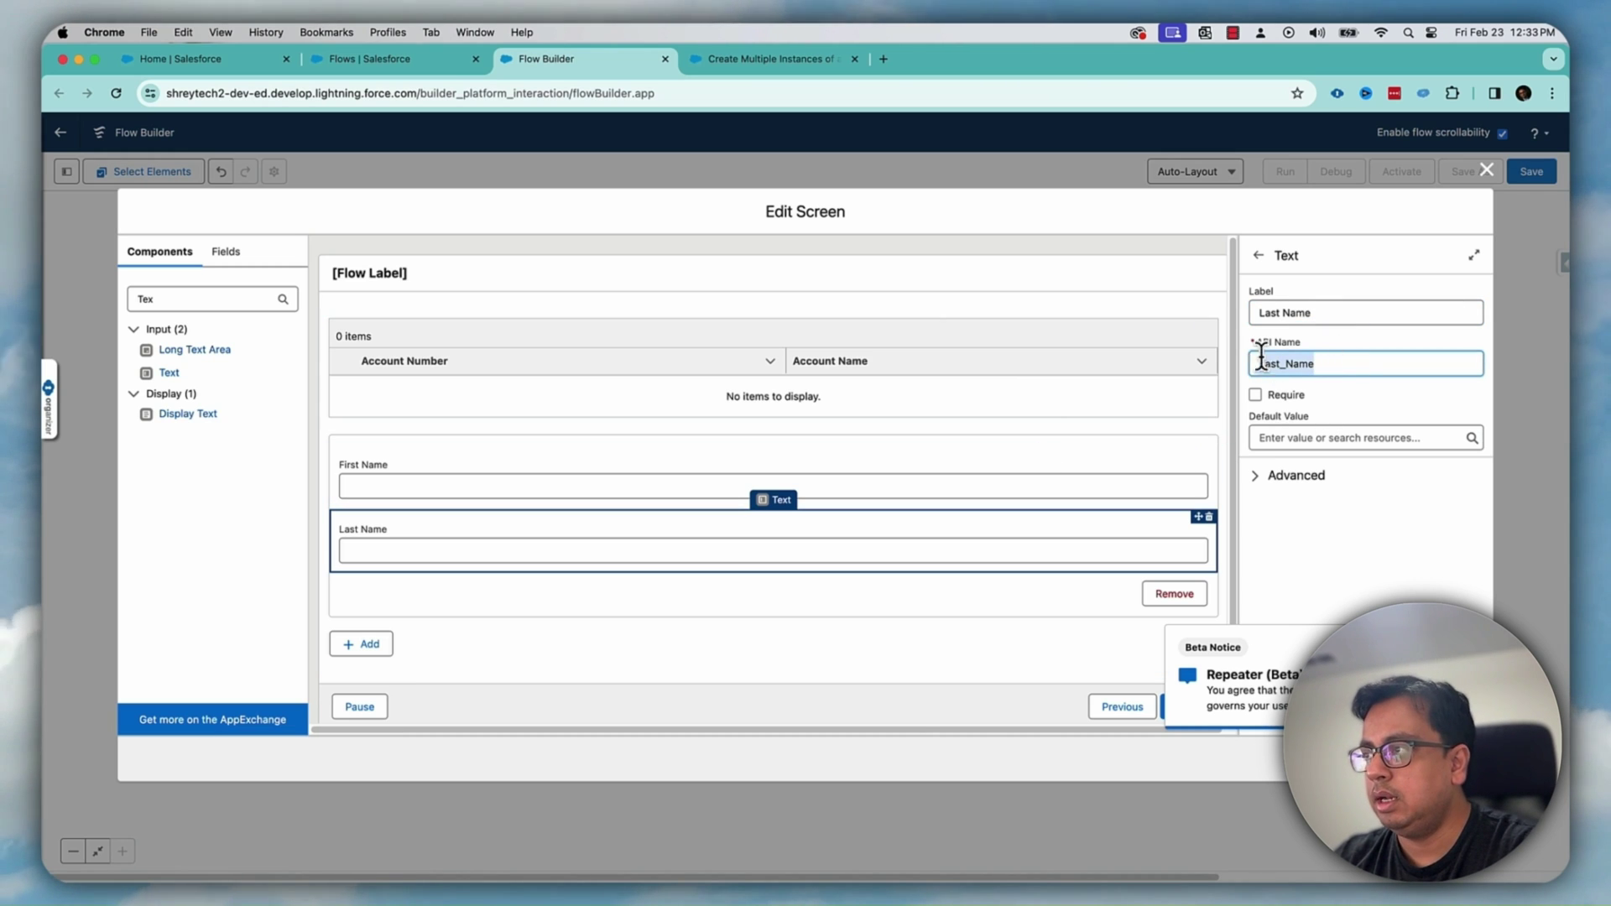
Make First Name and Last Name required, then select the repeater
{"action": "left_click", "coordinate": [641, 490]}
{"action": "left_click", "coordinate": [1255, 394]}
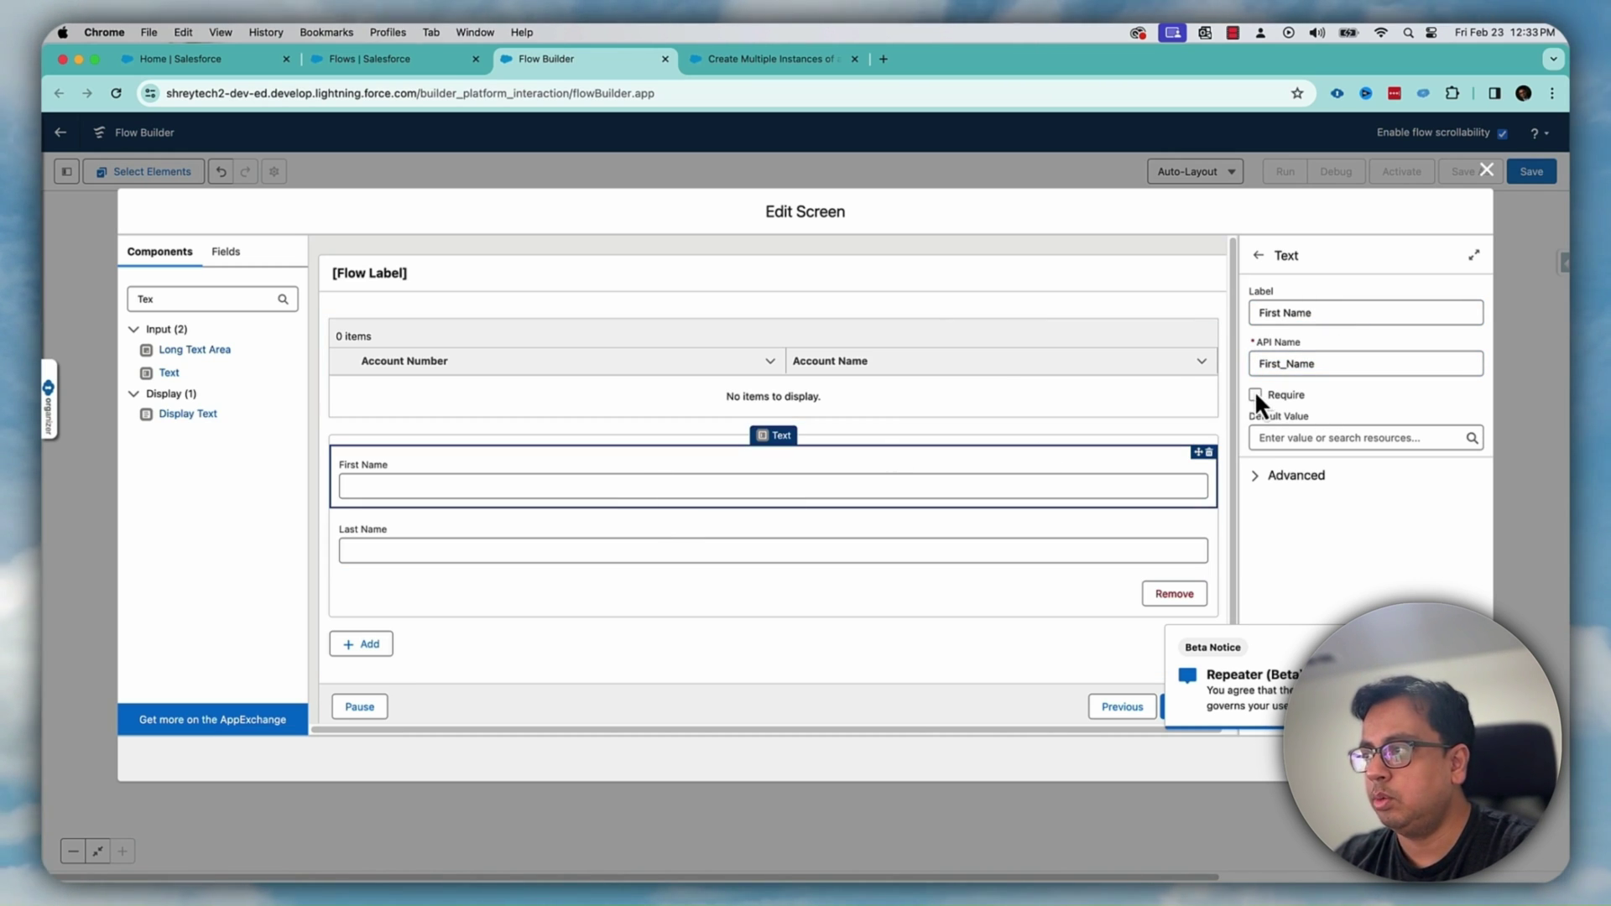
{"action": "left_click", "coordinate": [643, 532]}
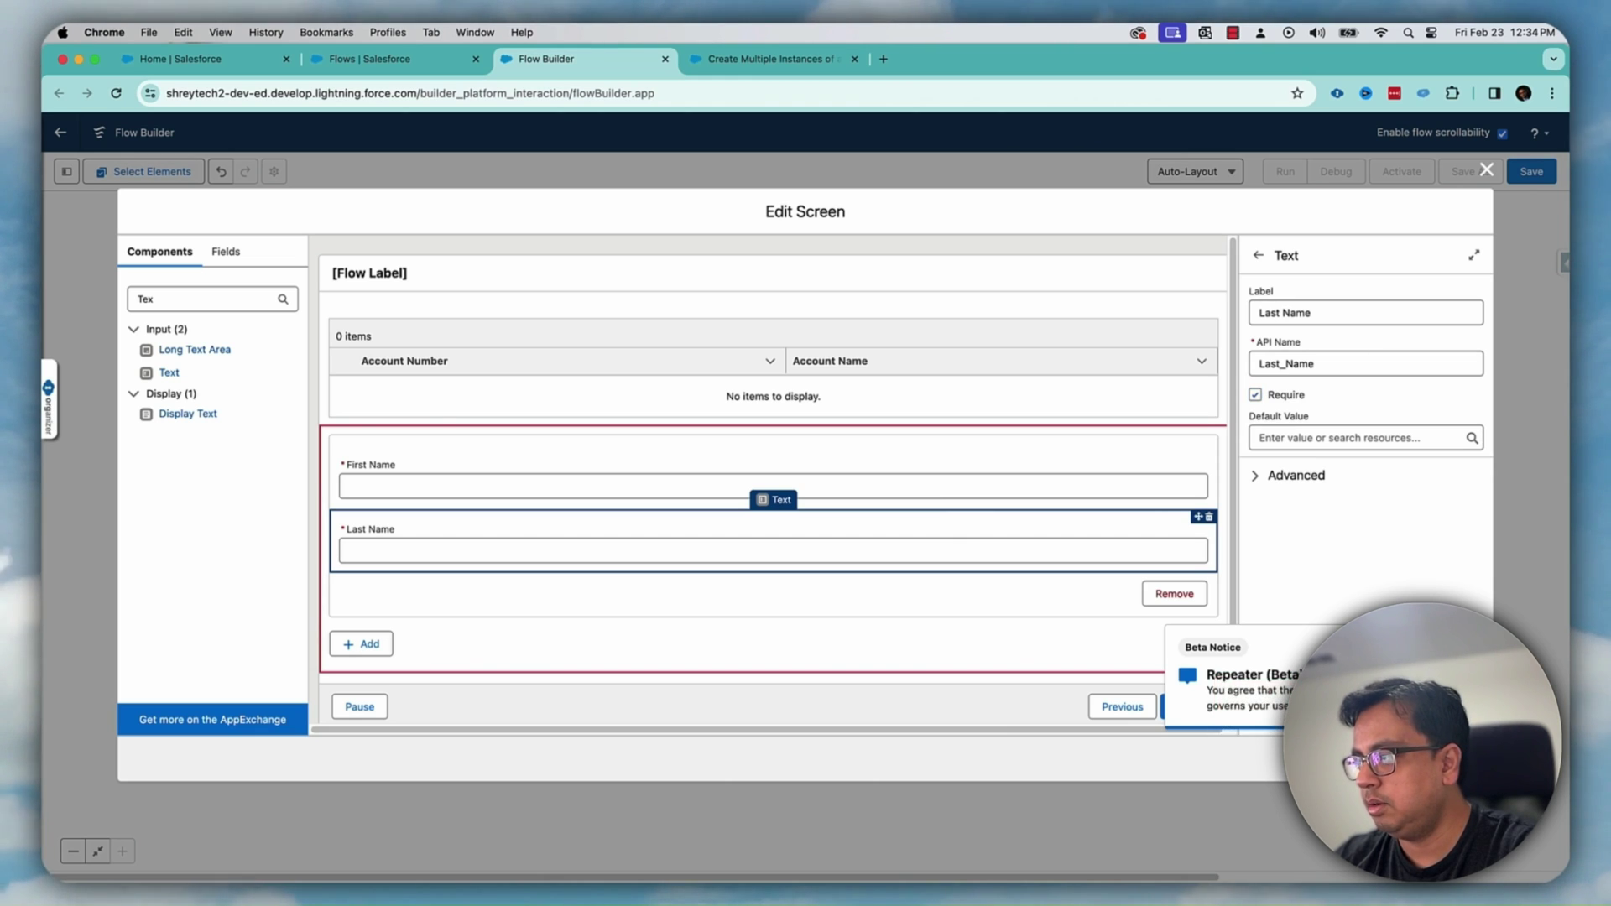
{"action": "left_click", "coordinate": [678, 479]}
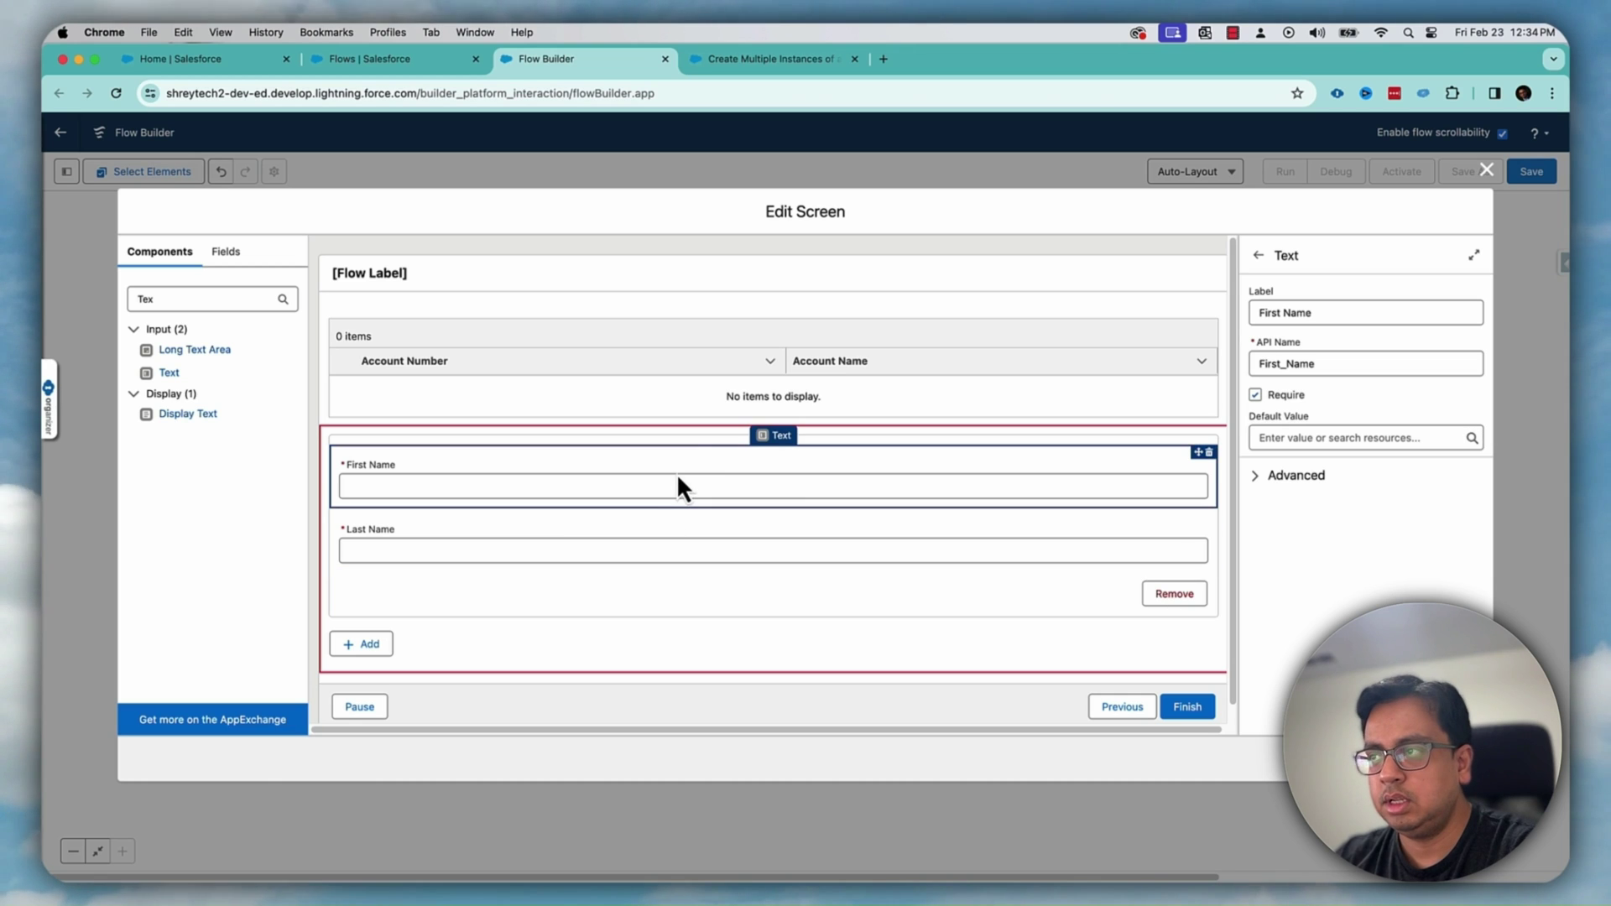
{"action": "left_click", "coordinate": [736, 431]}
{"action": "left_click", "coordinate": [1263, 320]}
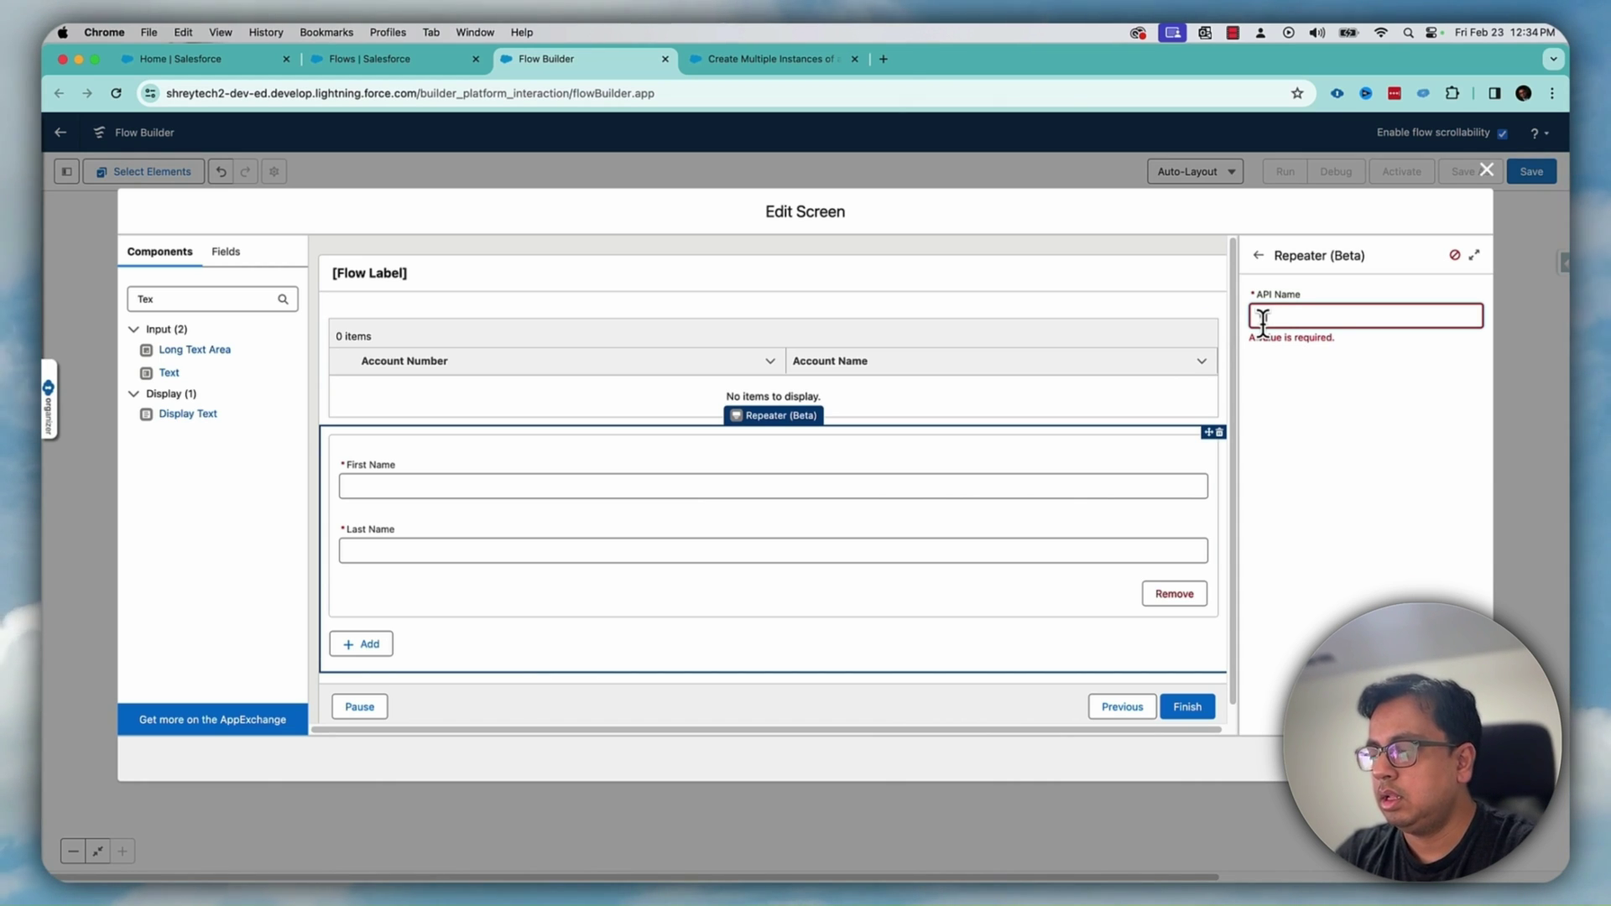
{"action": "type", "text": "ContactIn"}
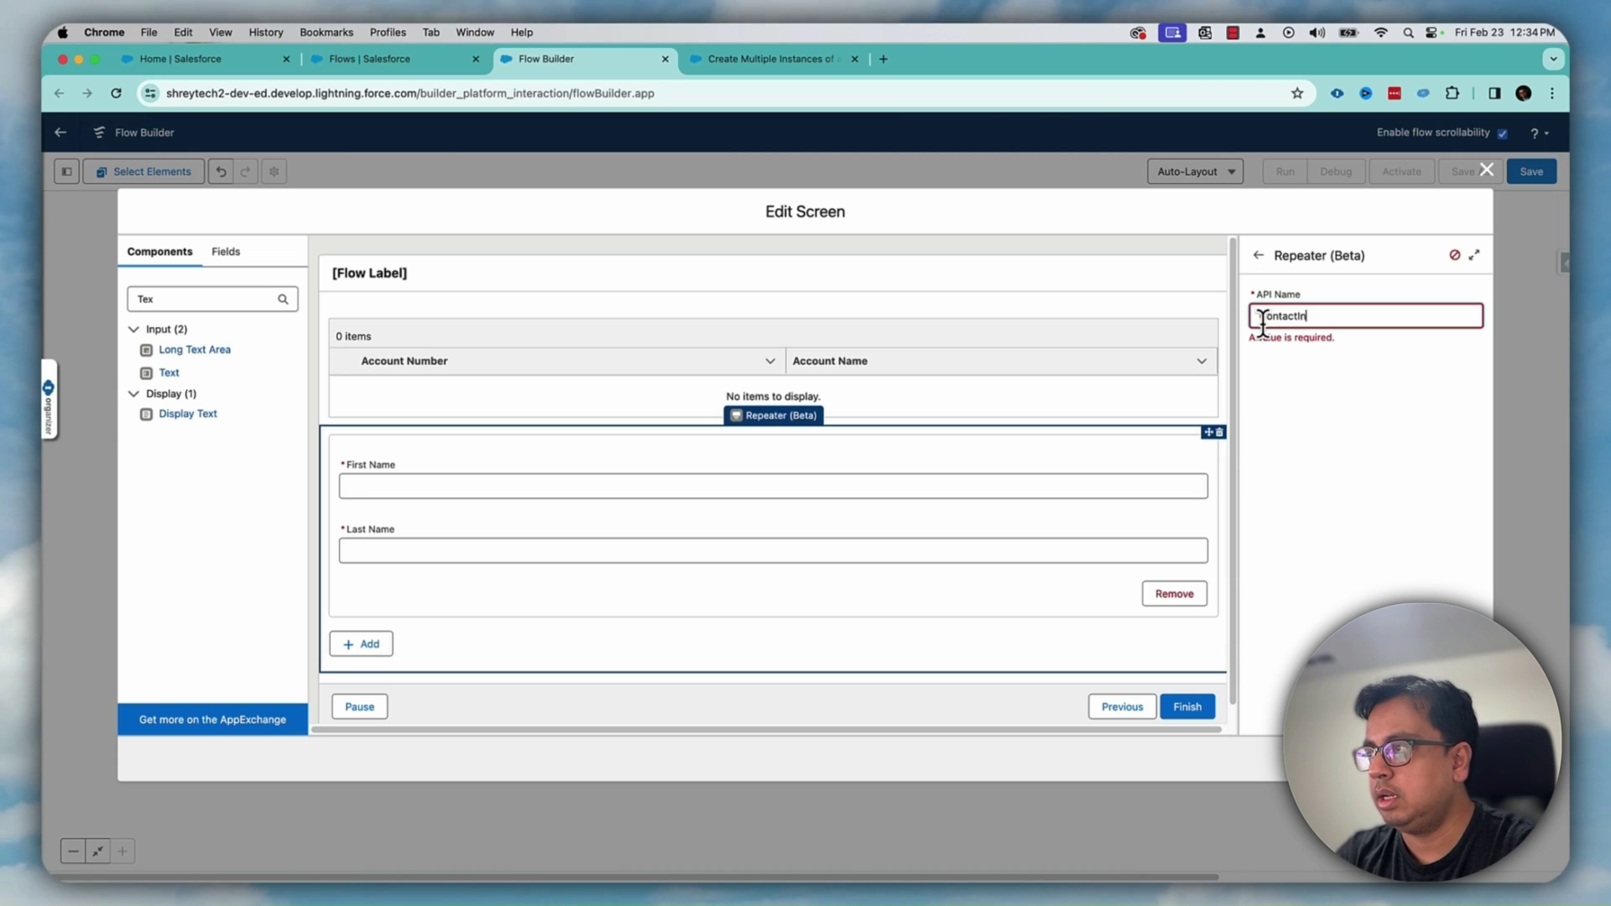
{"action": "type", "text": "fo"}
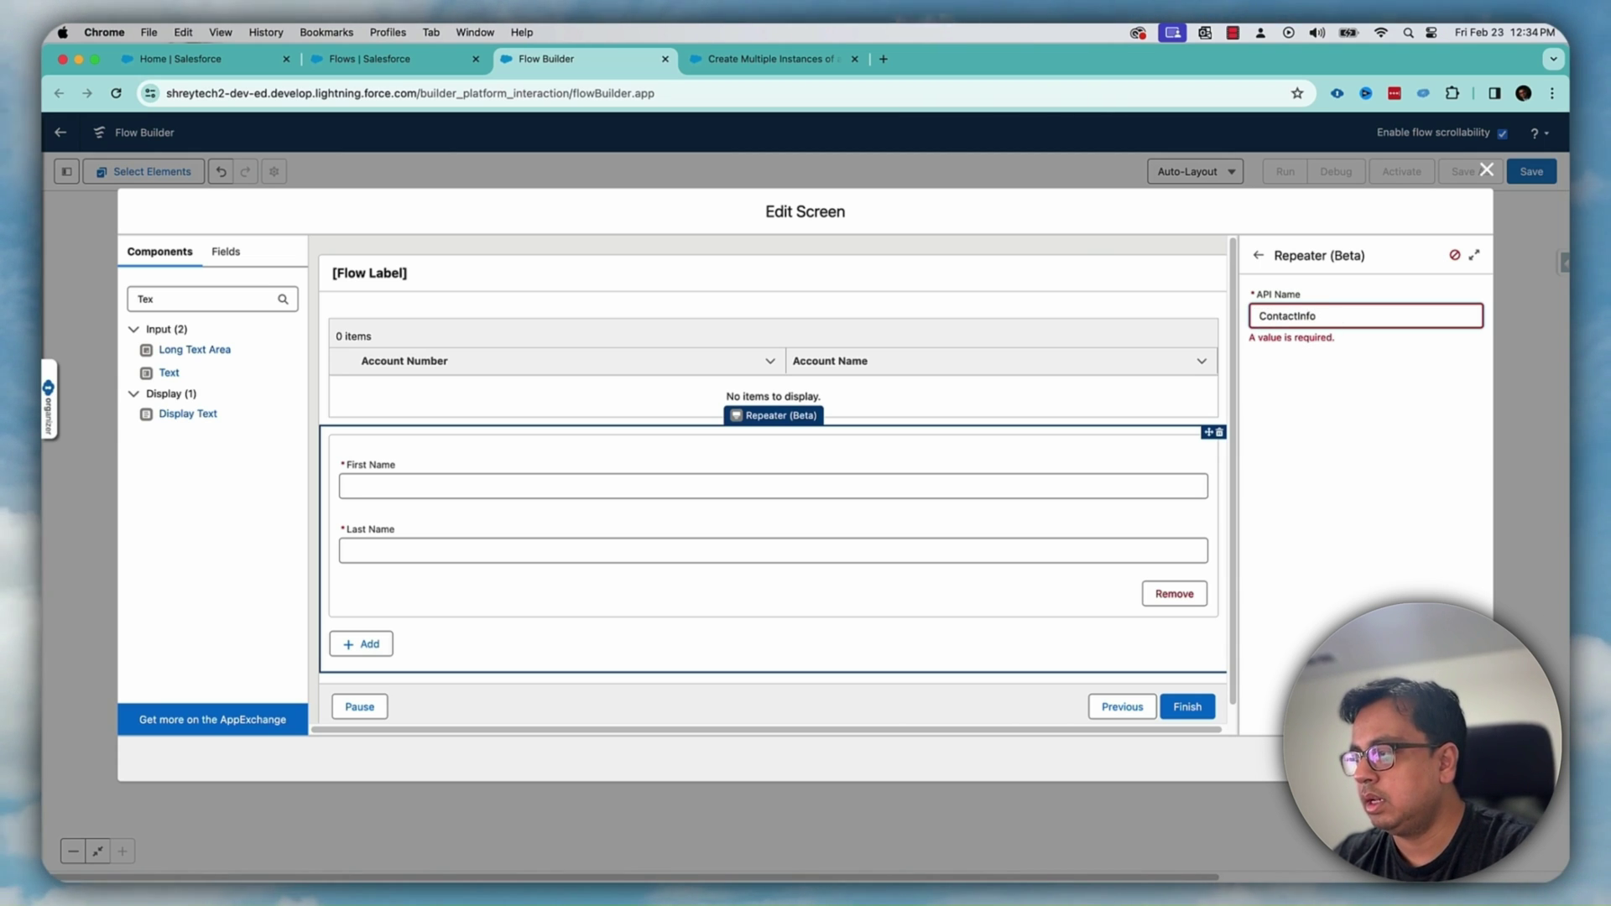
Set the repeater's API name to ContactInfo and close the screen editor
{"action": "left_click", "coordinate": [1447, 757]}
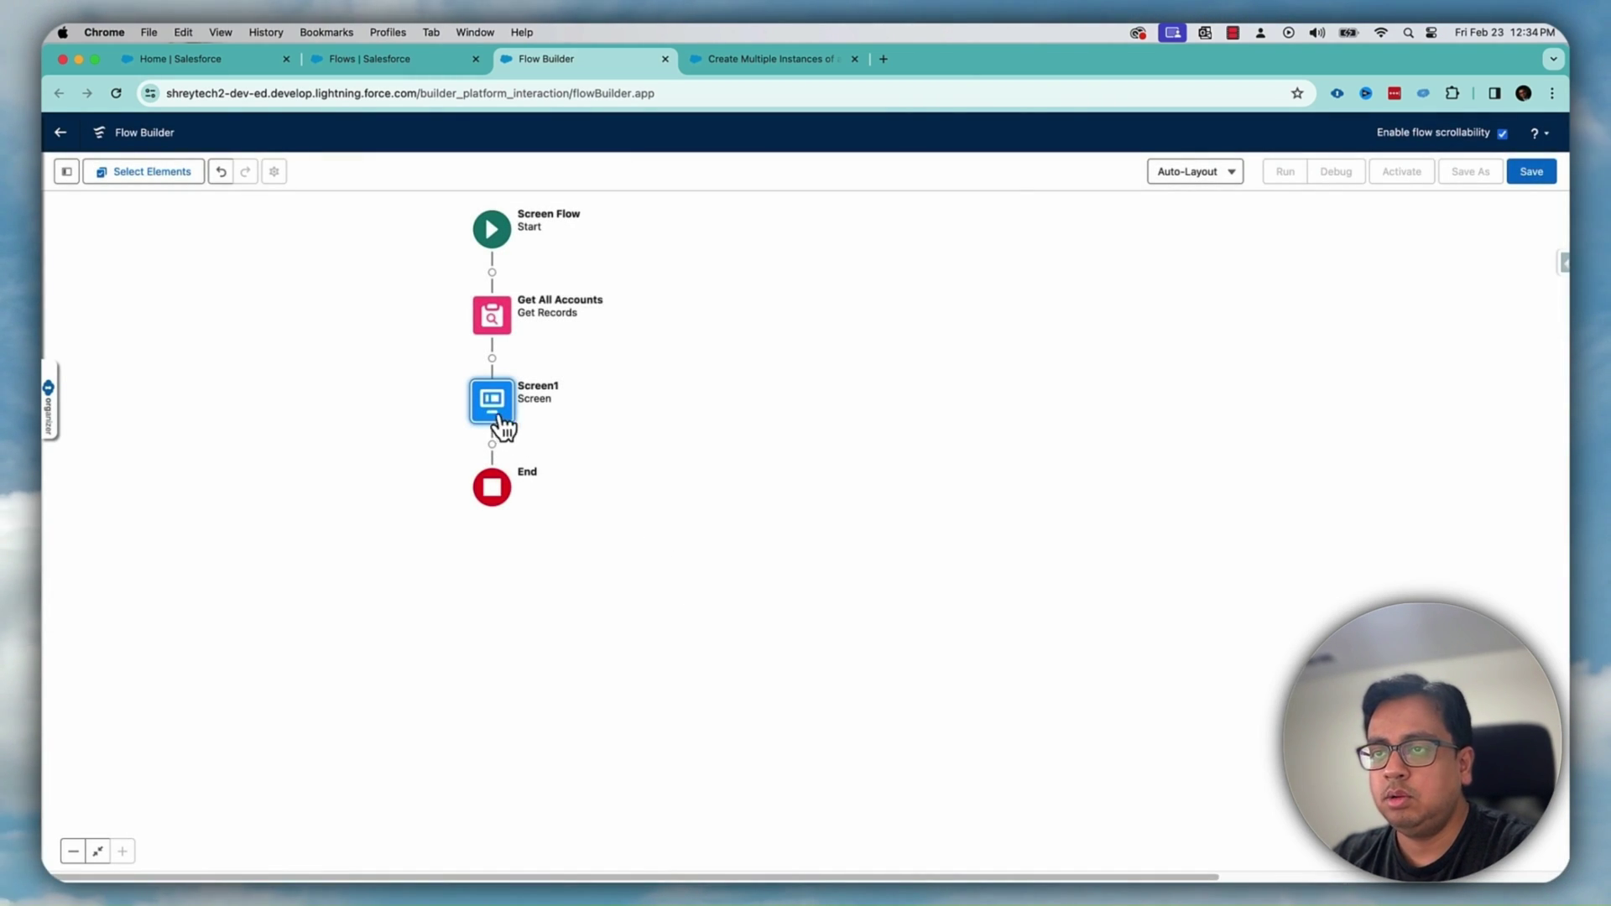
Add a Loop labelled Loop Through All Contacts over {!ContactInfo.AllItems} after Screen1
{"action": "left_click", "coordinate": [491, 446]}
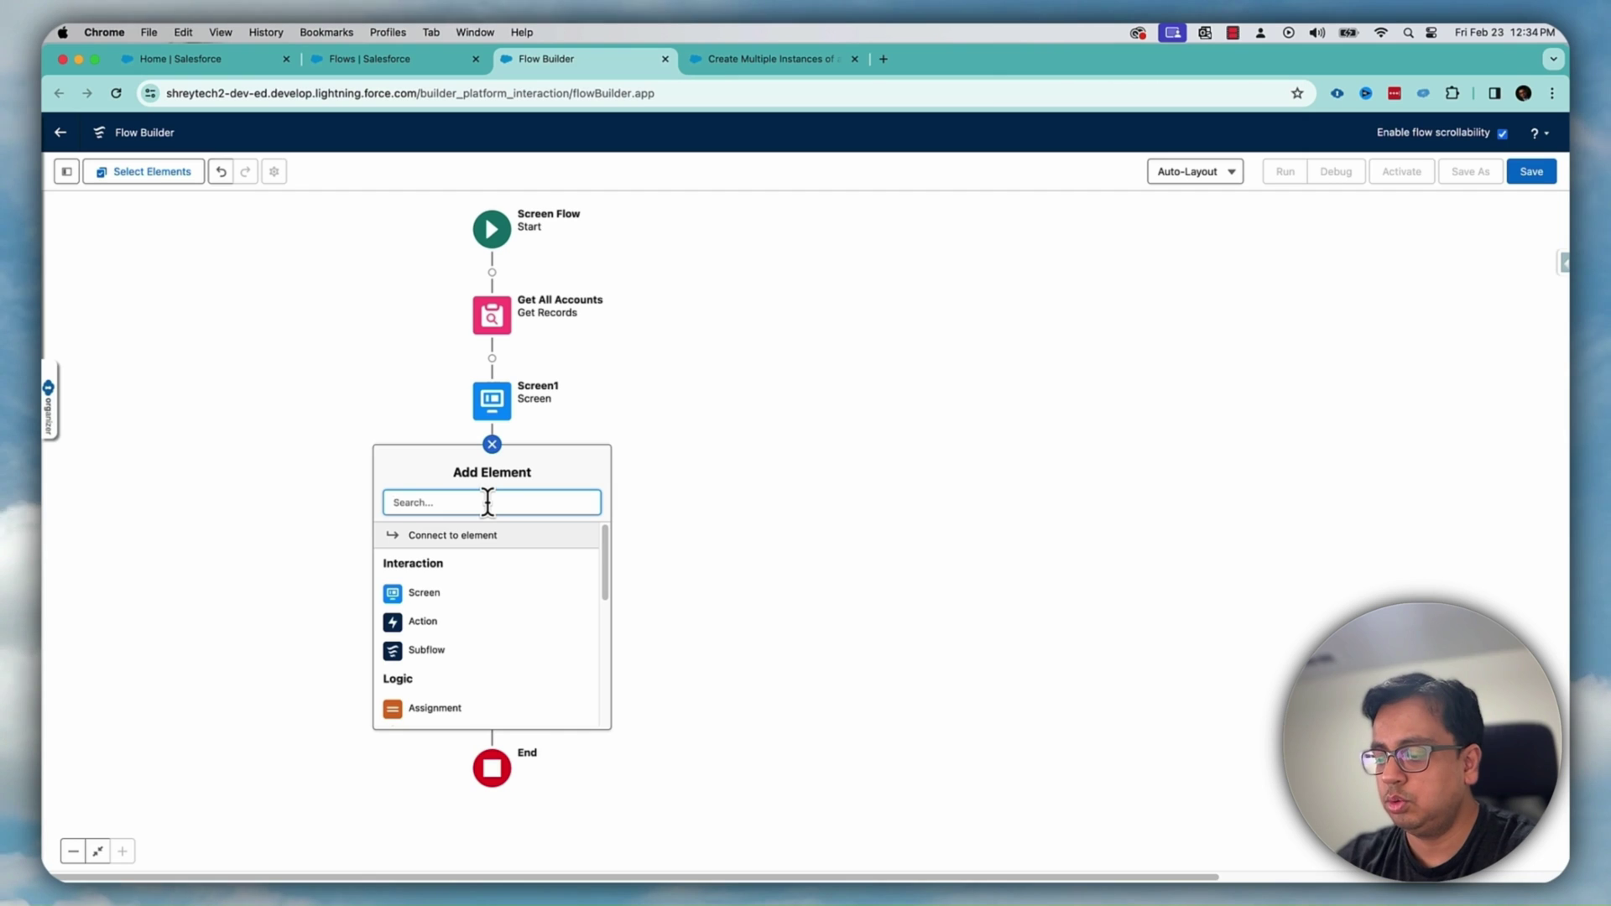
{"action": "type", "text": "loop"}
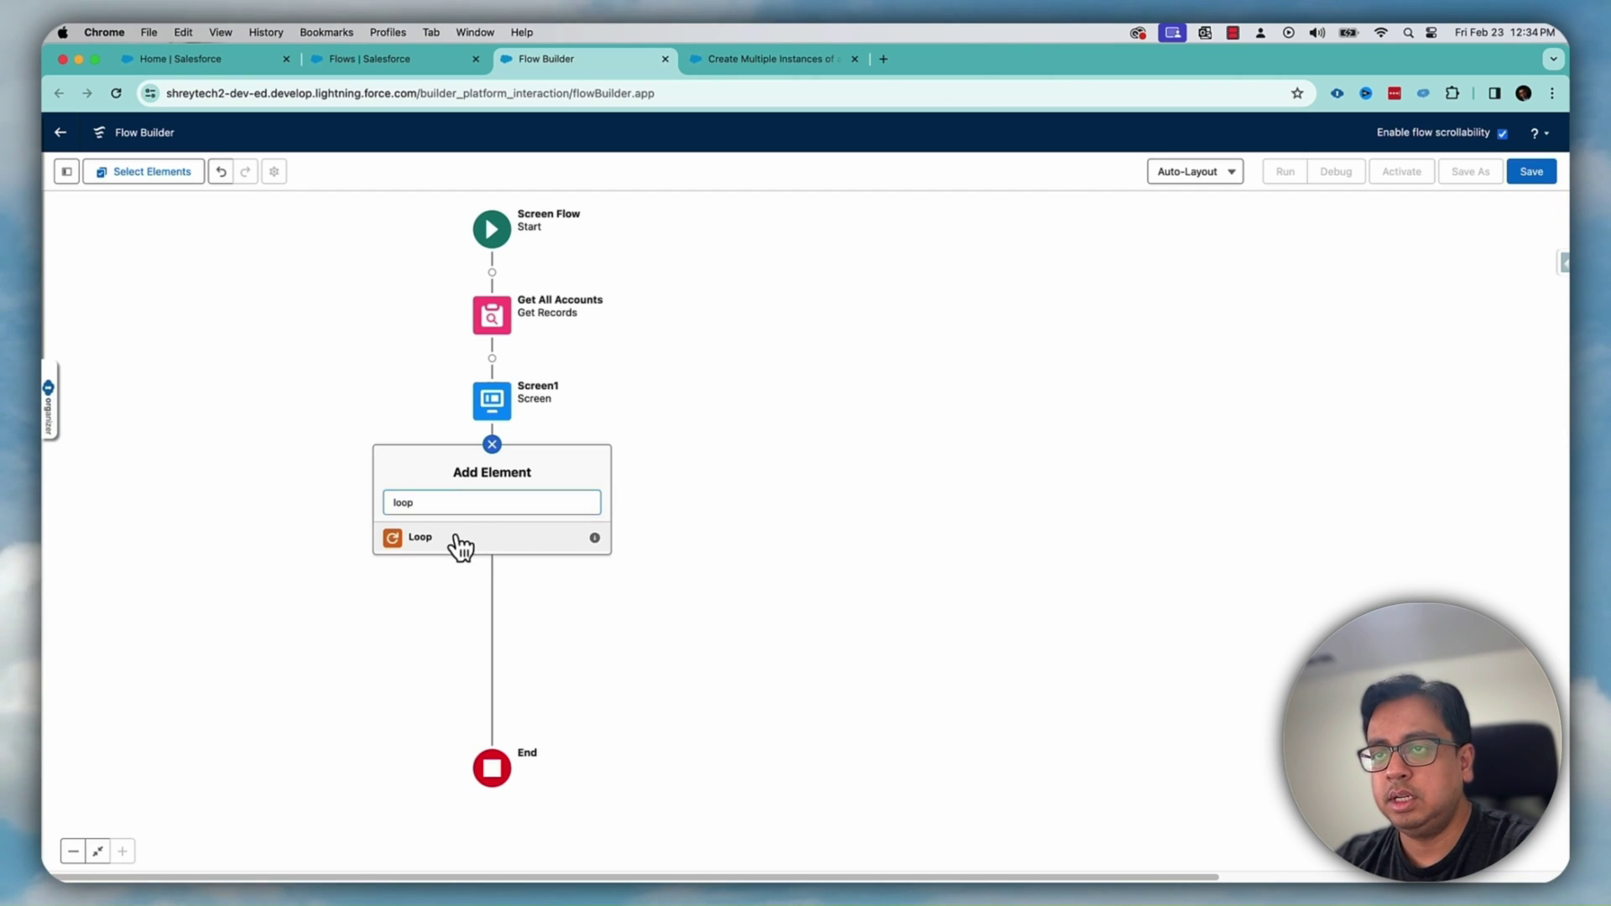
{"action": "left_click", "coordinate": [461, 545]}
{"action": "left_click", "coordinate": [1232, 266]}
{"action": "type", "text": "L"}
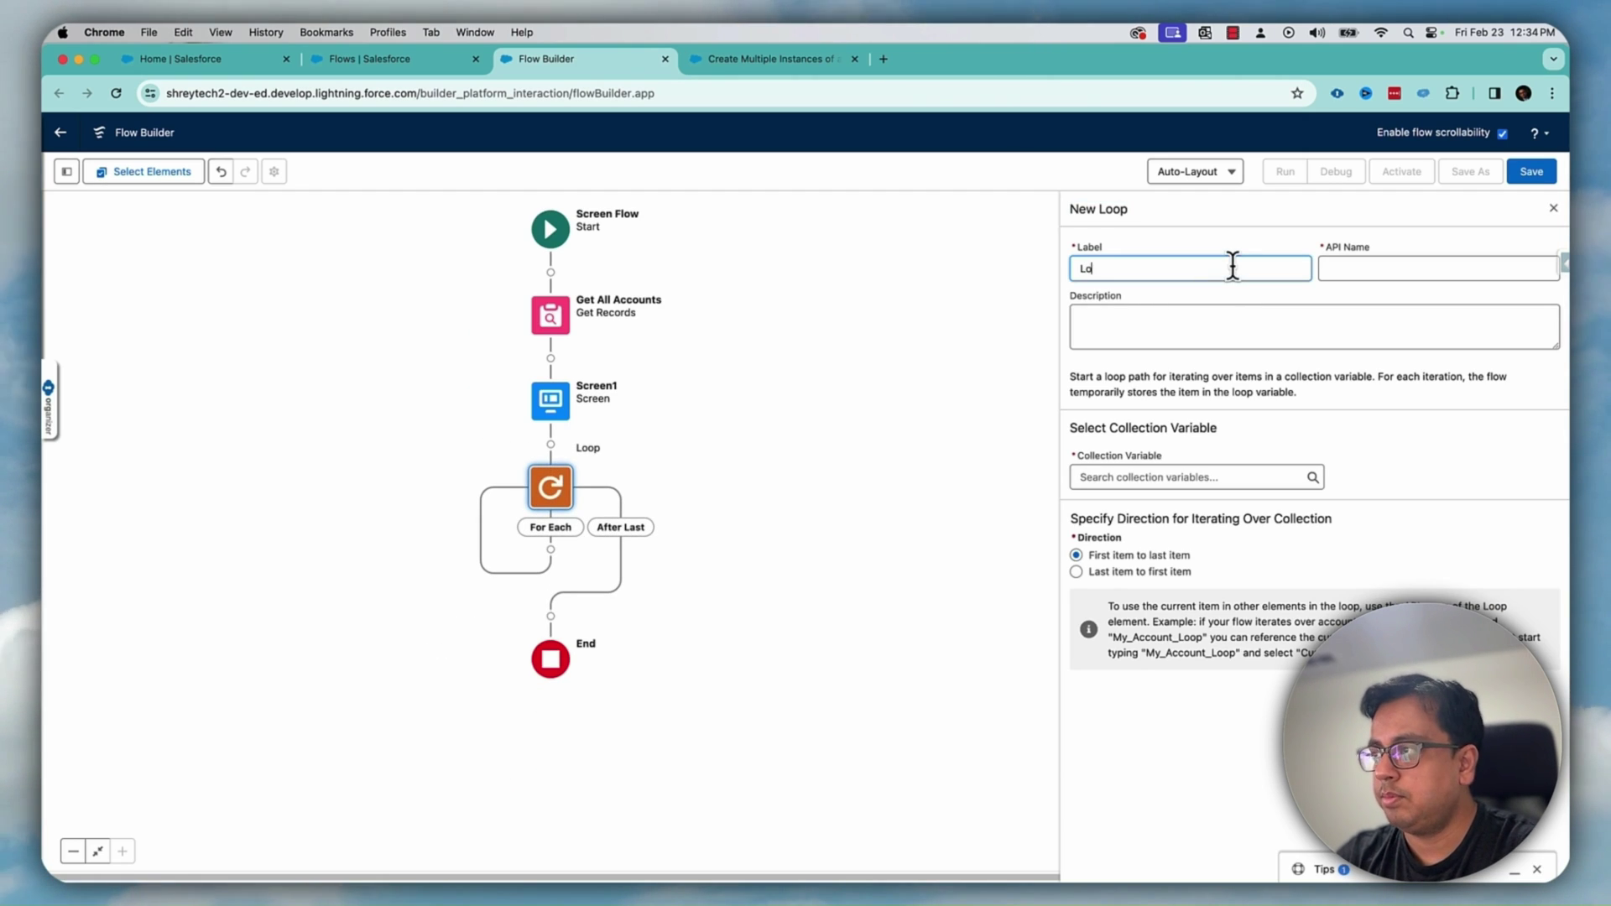
{"action": "type", "text": "op Through "}
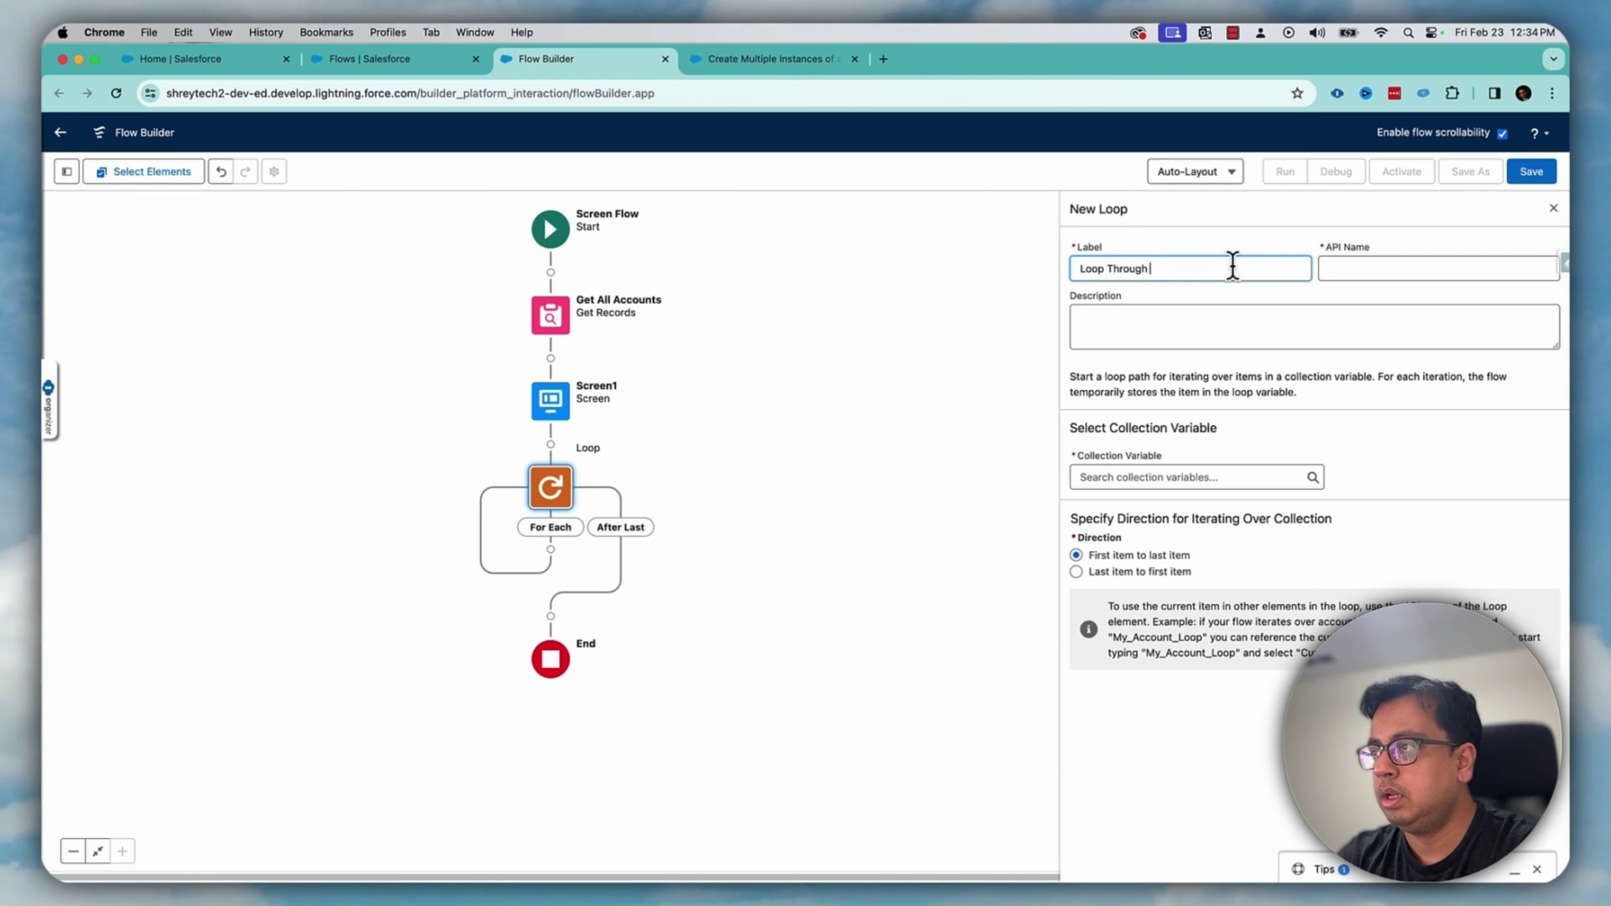
{"action": "type", "text": "All A"}
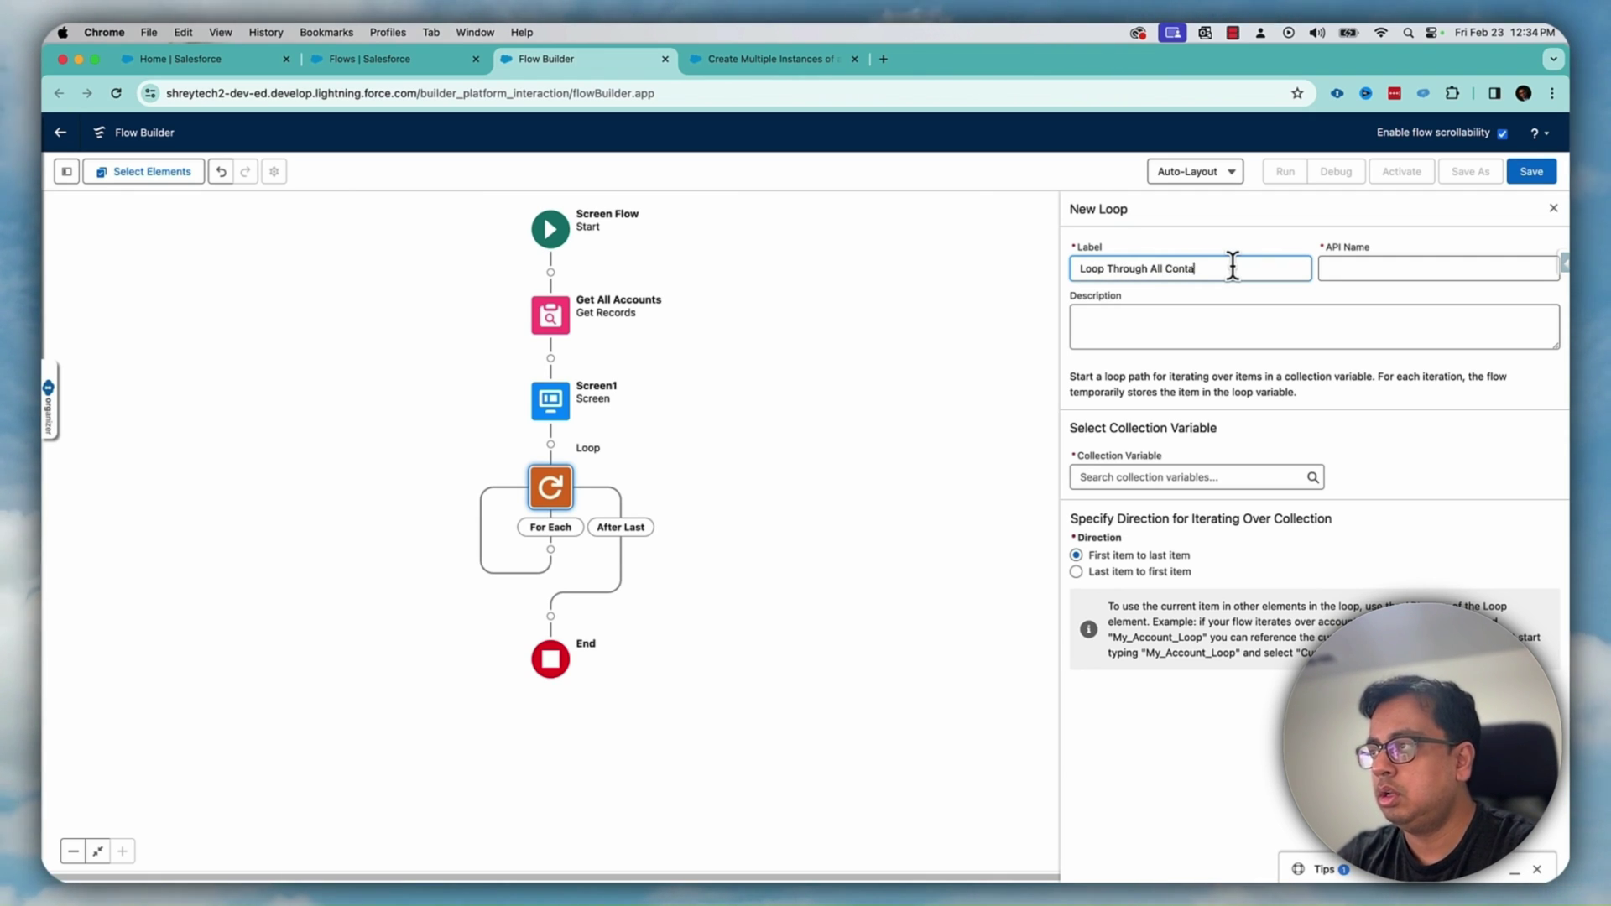
{"action": "key", "text": "Tab"}
{"action": "left_click", "coordinate": [1211, 480]}
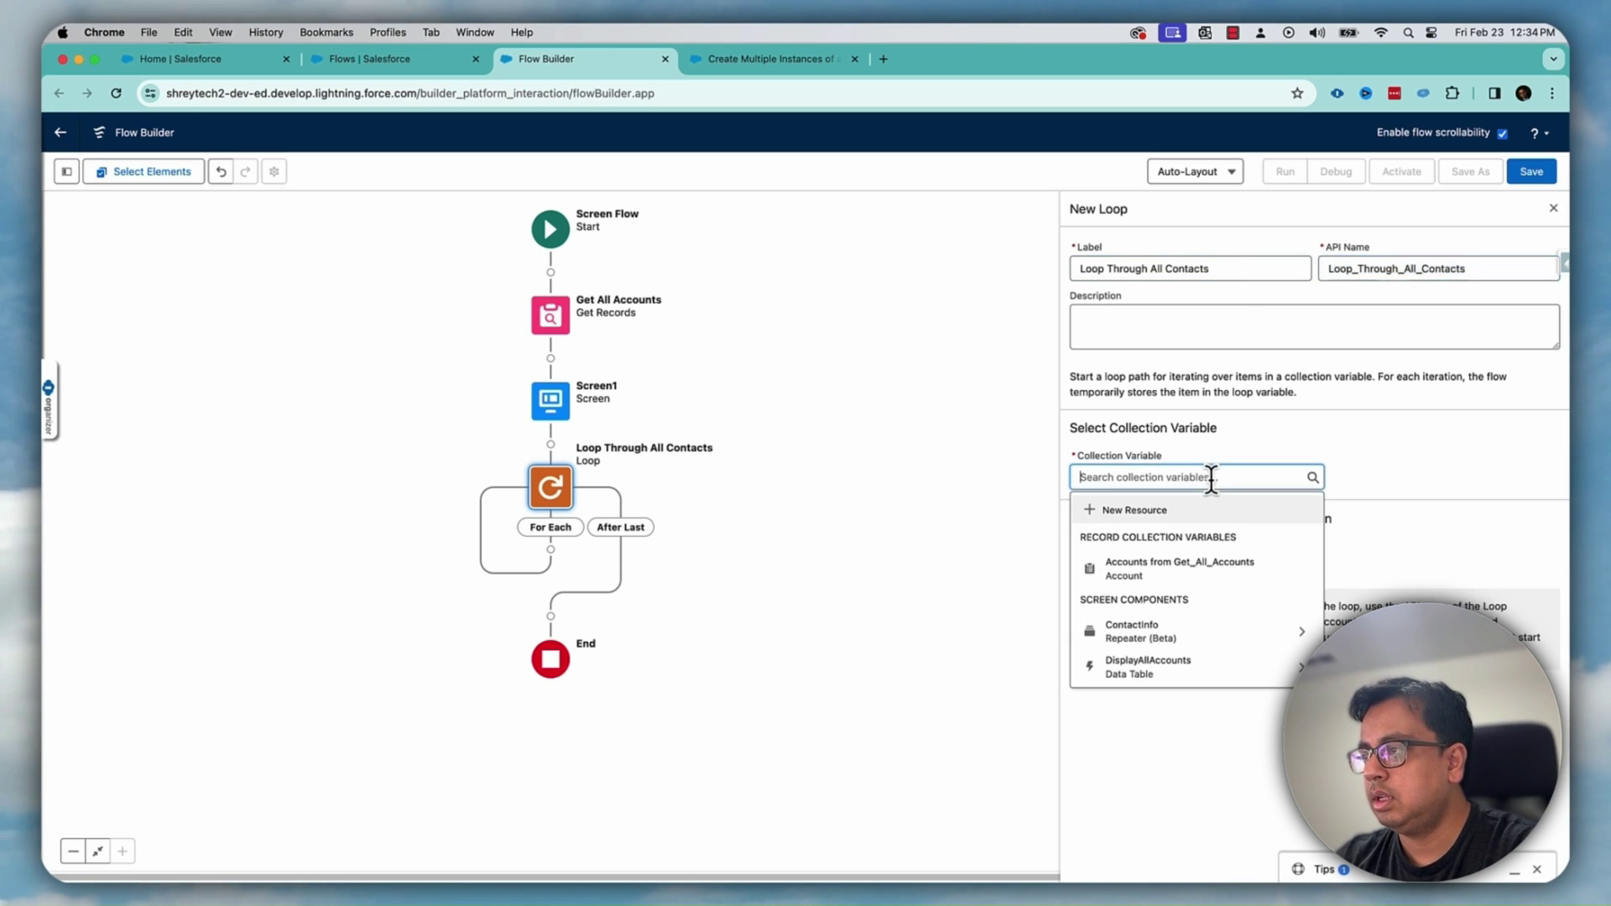
{"action": "left_click", "coordinate": [1202, 644]}
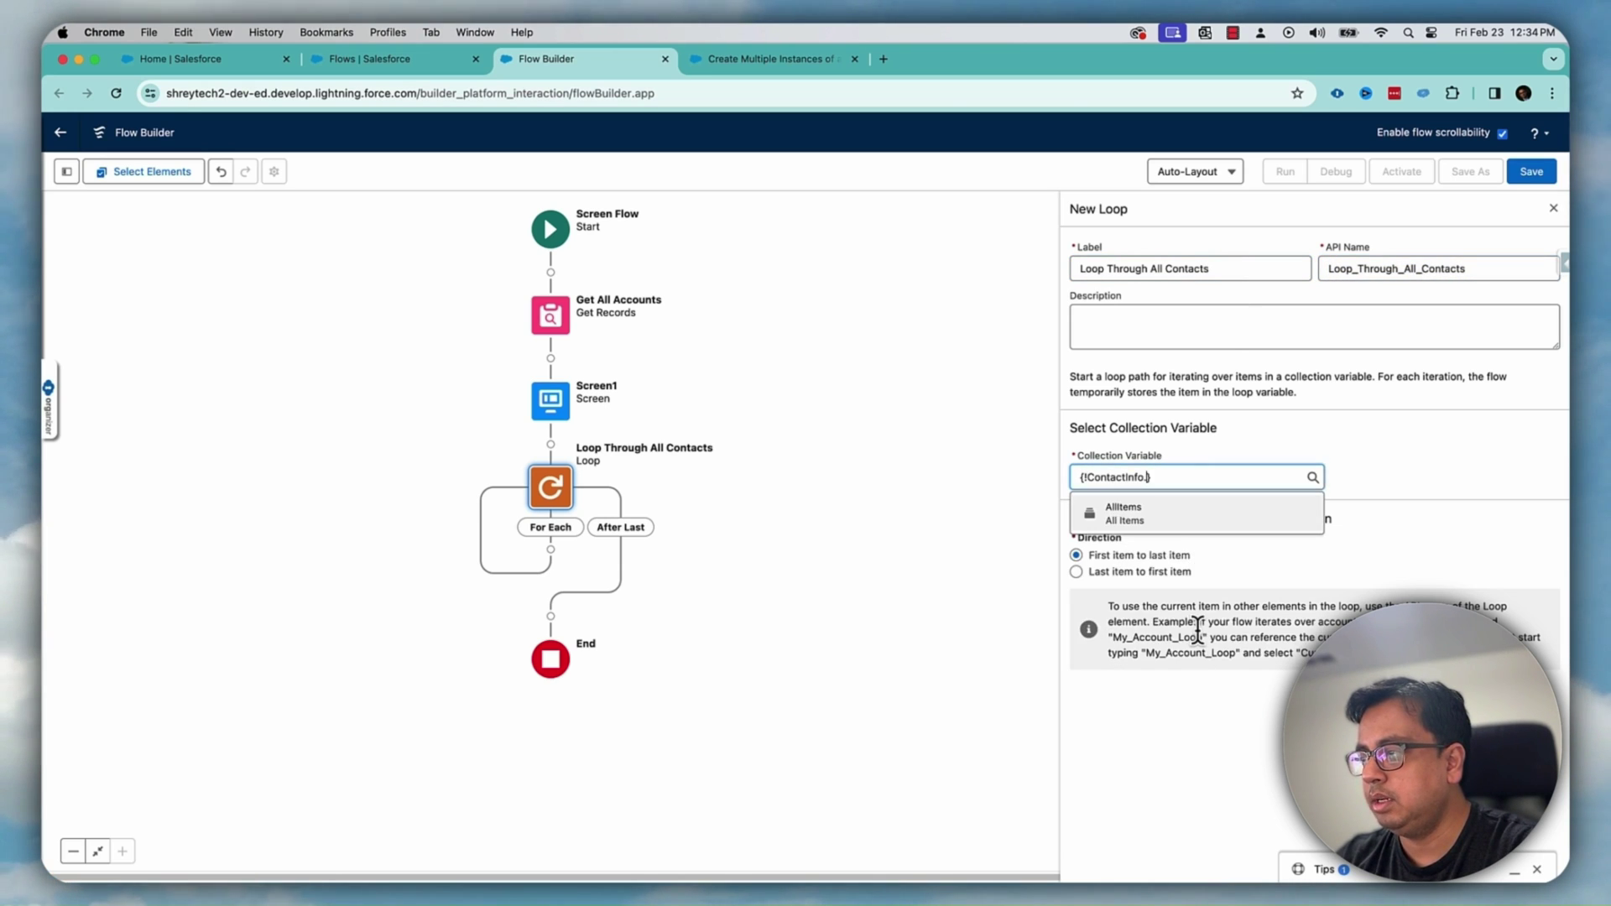
{"action": "left_click", "coordinate": [1143, 511]}
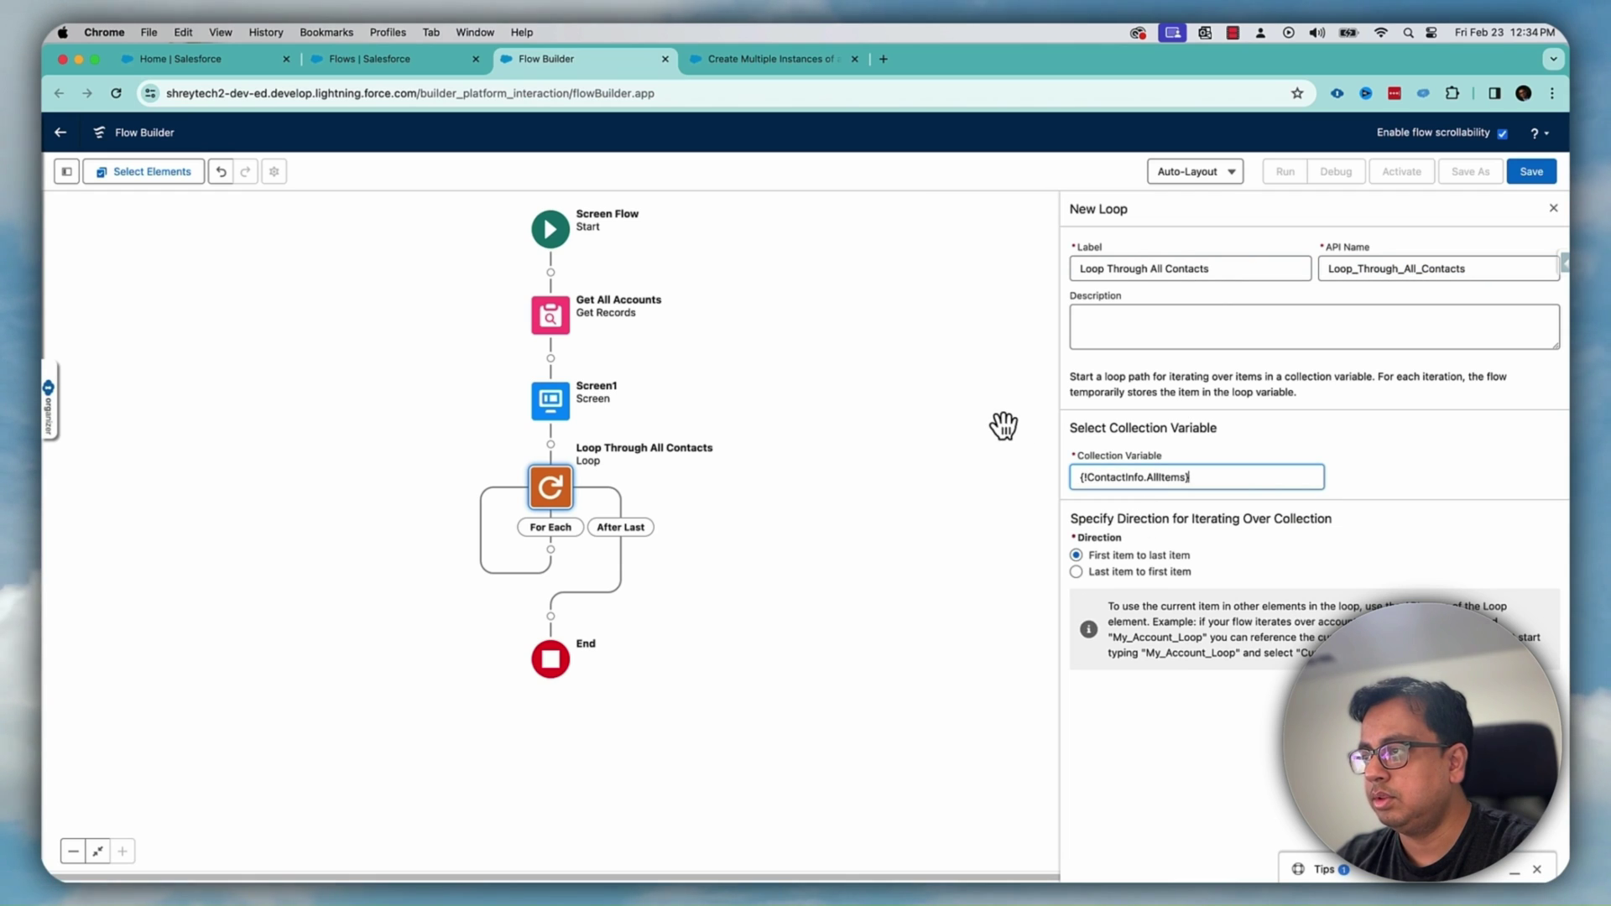
Insert an Assignment labelled Assign Single Contact on the For Each path and start a new resource
{"action": "left_click", "coordinate": [550, 550]}
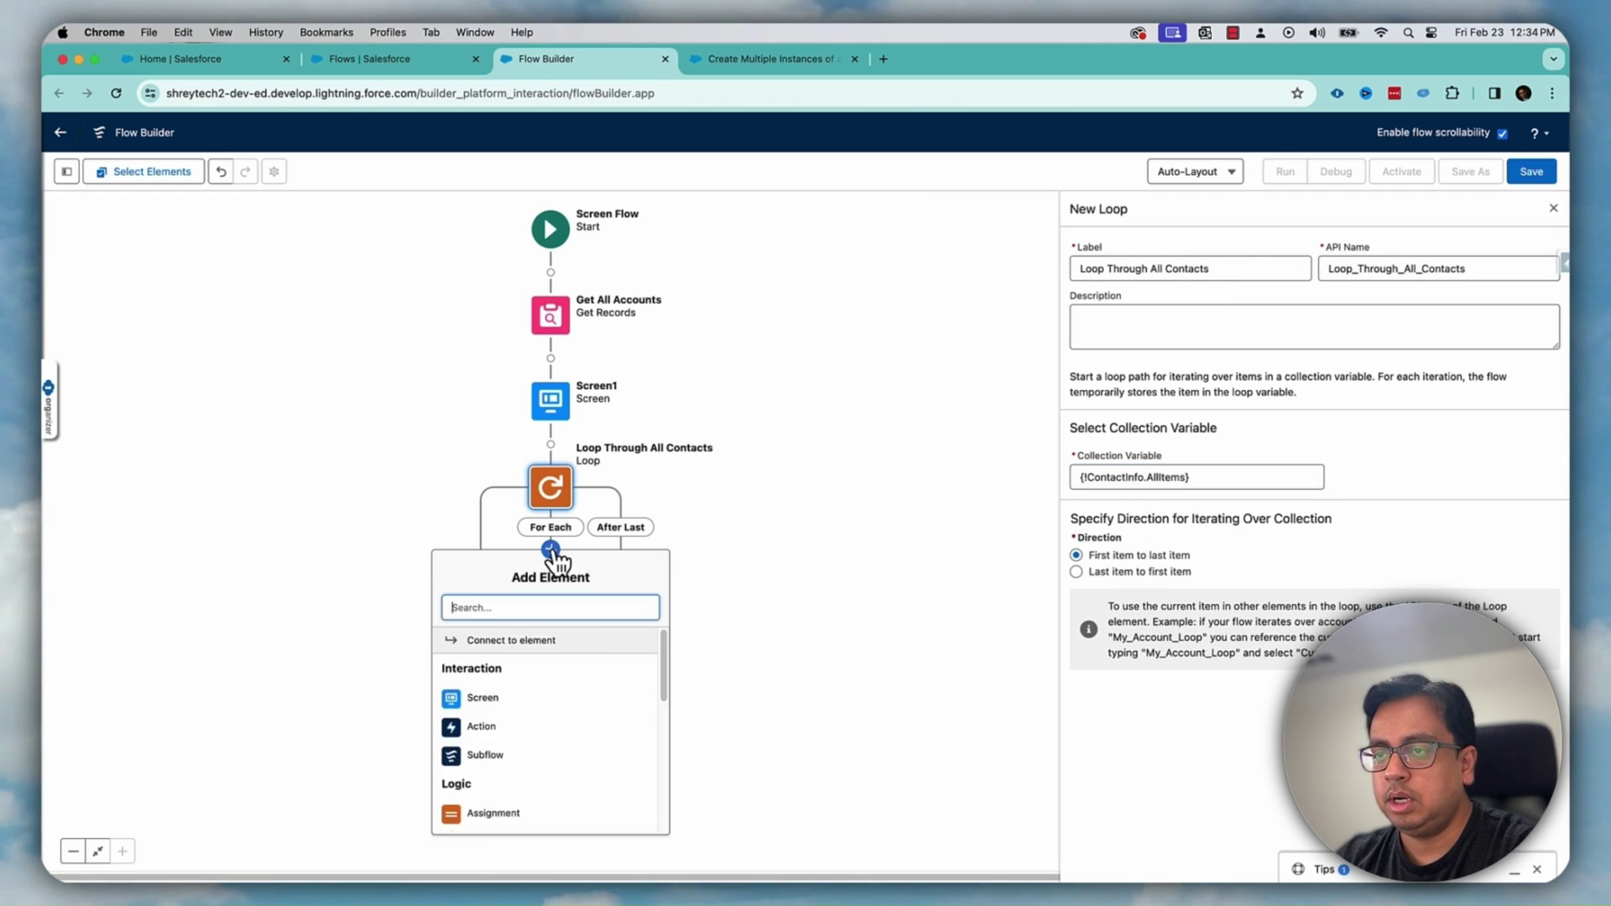
{"action": "scroll", "coordinate": [548, 695], "scroll_direction": "down", "scroll_amount": 2}
{"action": "scroll", "coordinate": [558, 699], "scroll_direction": "down", "scroll_amount": 3}
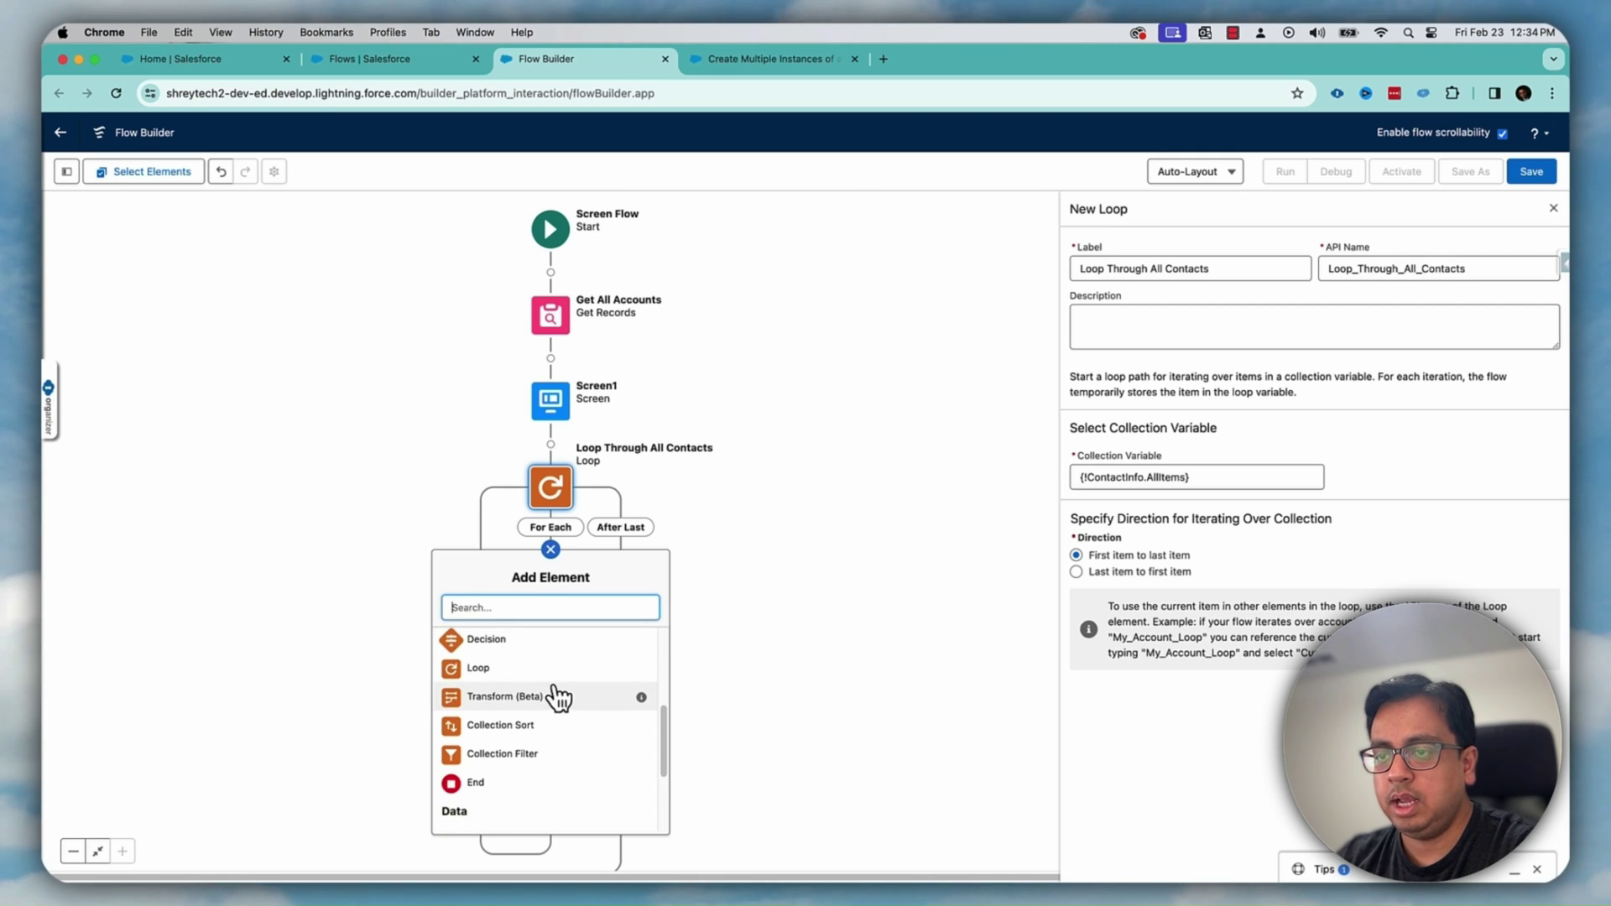
{"action": "scroll", "coordinate": [560, 703], "scroll_direction": "down", "scroll_amount": 2}
{"action": "scroll", "coordinate": [558, 698], "scroll_direction": "down", "scroll_amount": 2}
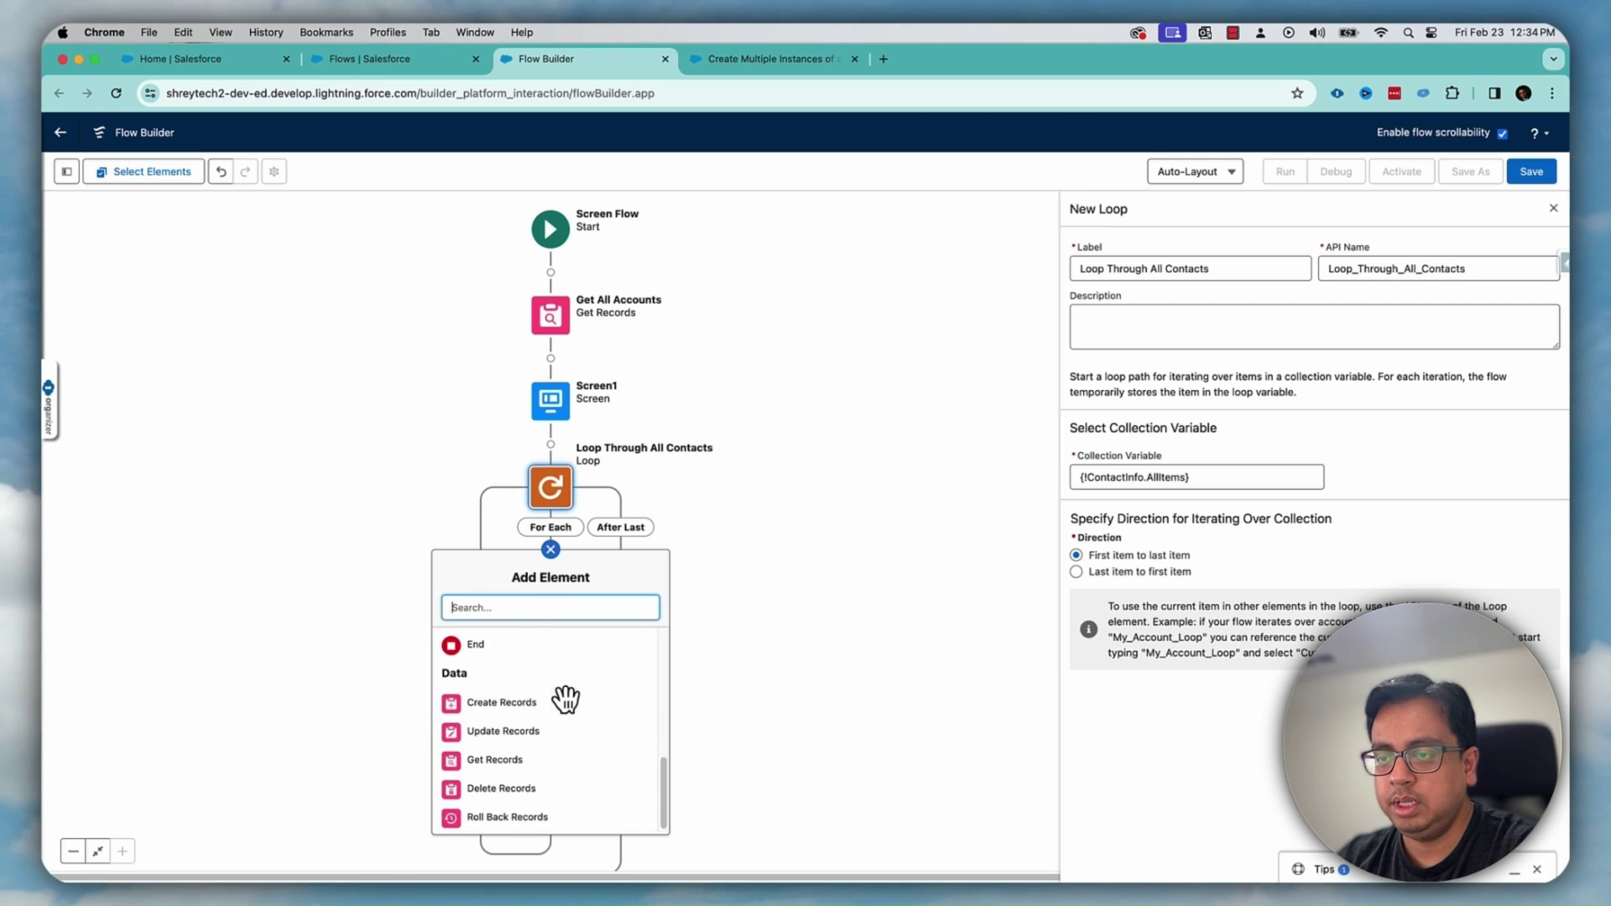
{"action": "scroll", "coordinate": [566, 716], "scroll_direction": "up", "scroll_amount": 5}
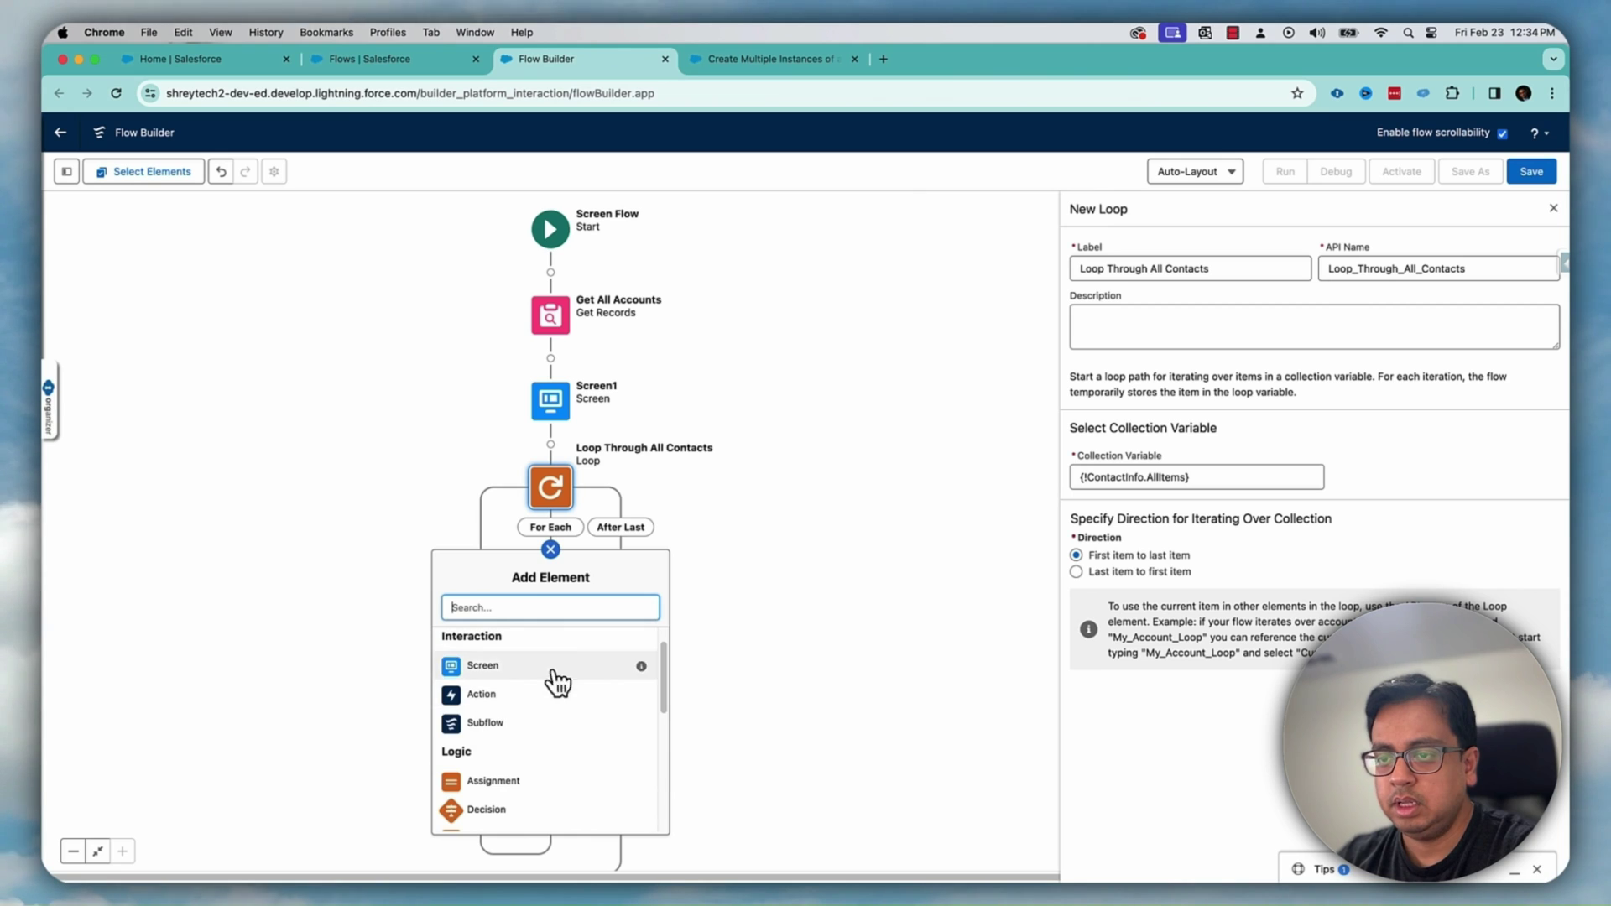
{"action": "scroll", "coordinate": [557, 683], "scroll_direction": "down", "scroll_amount": 3}
{"action": "scroll", "coordinate": [562, 719], "scroll_direction": "up", "scroll_amount": 2}
{"action": "left_click", "coordinate": [503, 668]}
{"action": "type", "text": "A"}
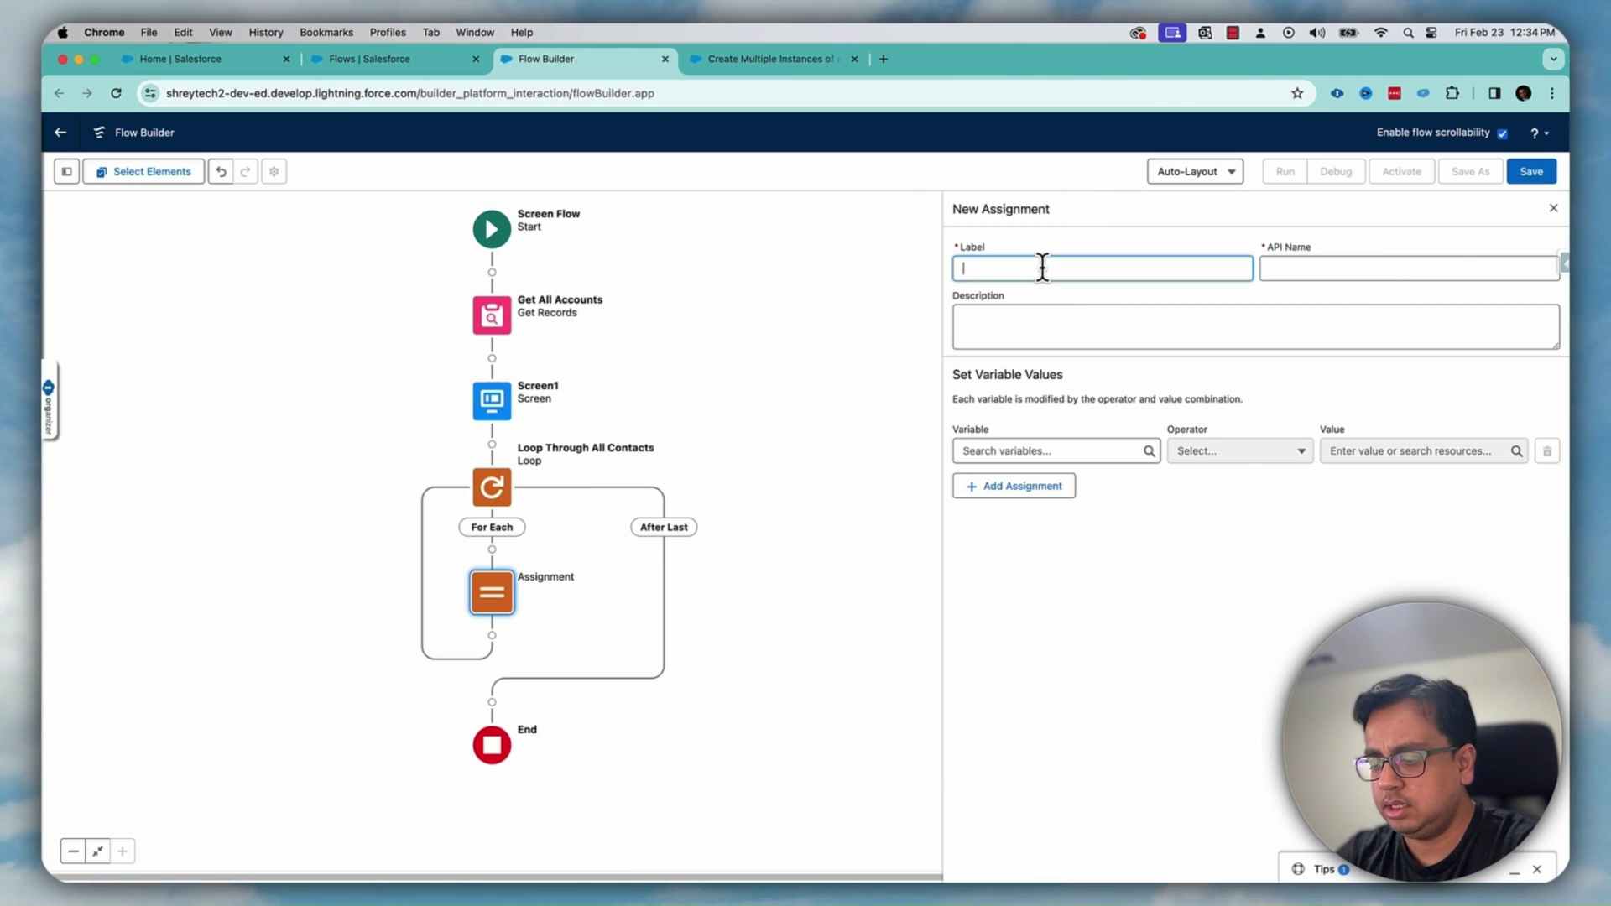
{"action": "type", "text": "ssign Single Contact"}
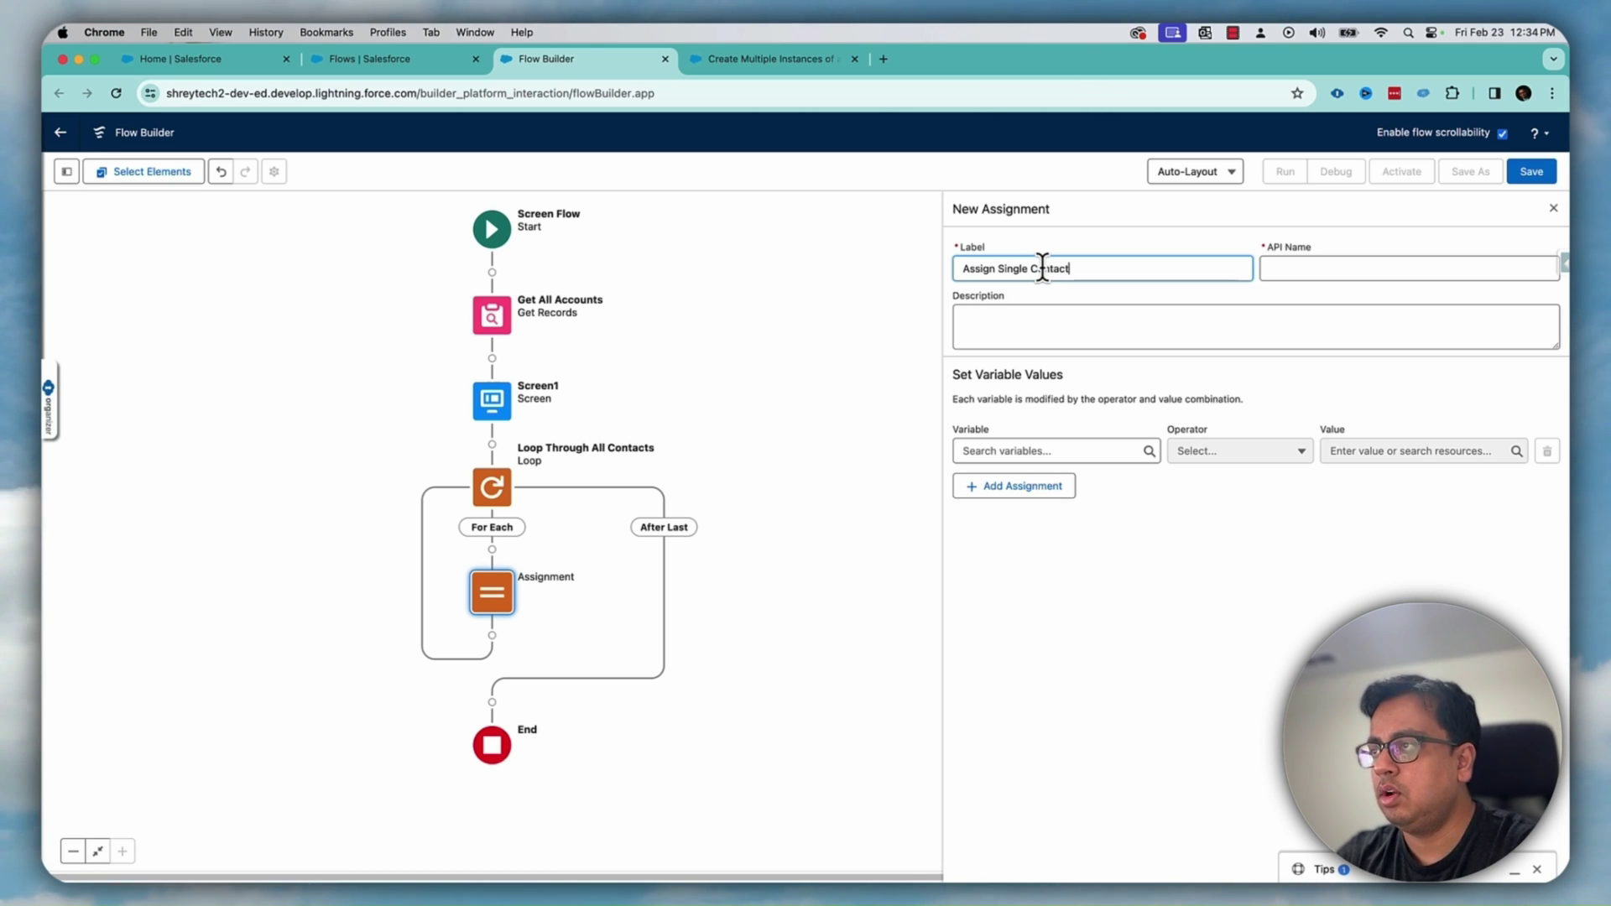
{"action": "key", "text": "Tab"}
{"action": "left_click", "coordinate": [982, 452]}
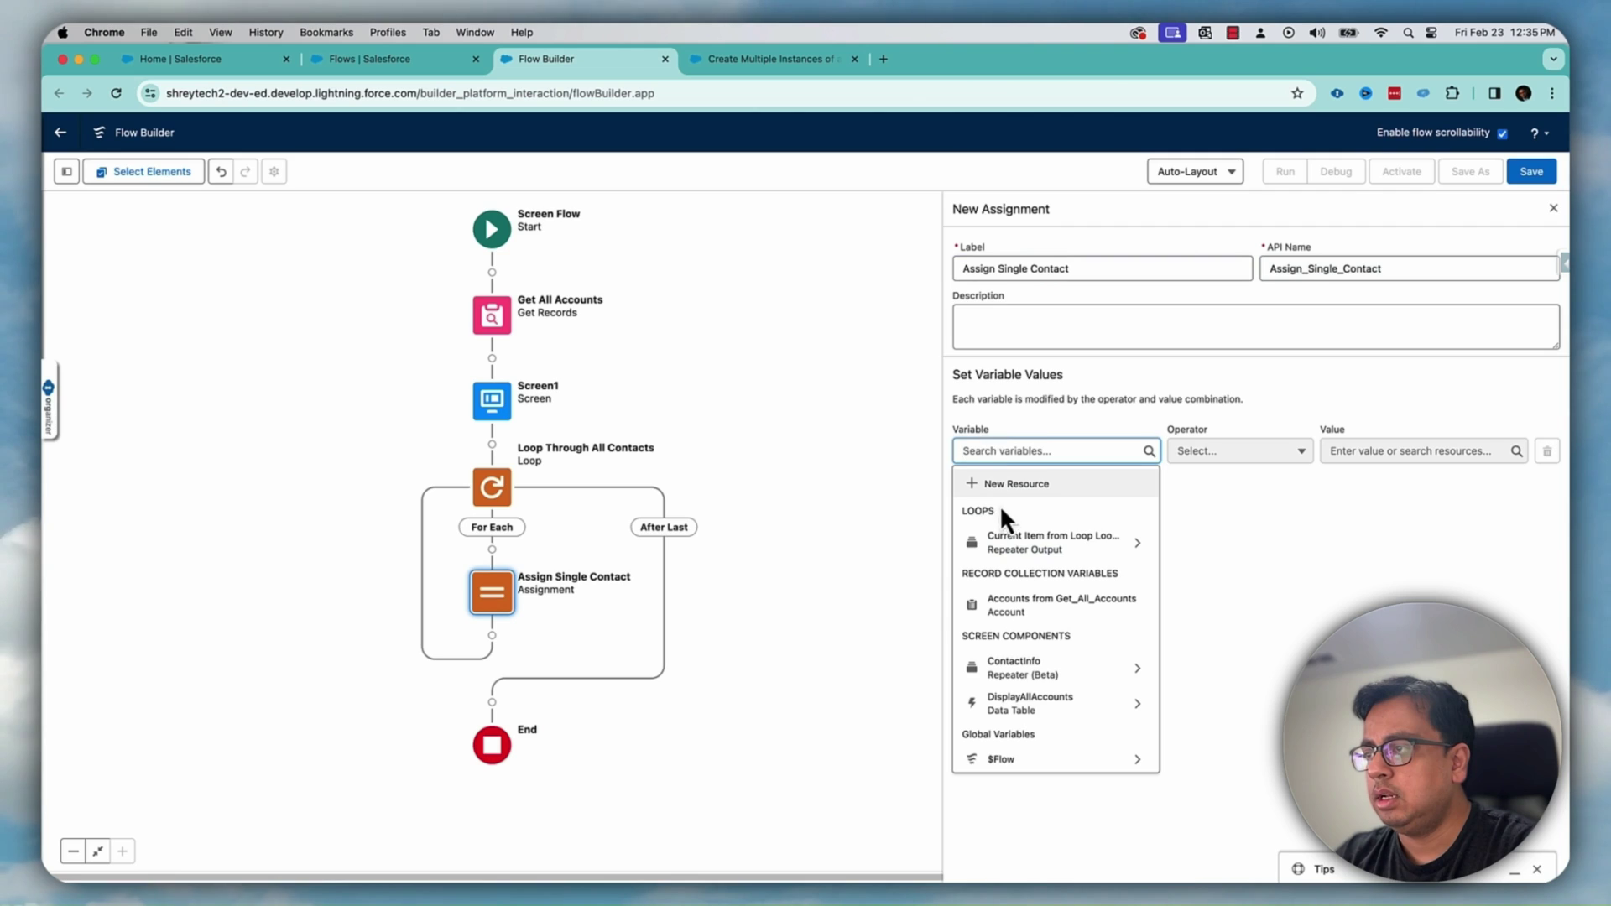
{"action": "left_click", "coordinate": [1005, 489]}
Create a Variable named singleContact with Data Type Record and Object Contact
{"action": "left_click", "coordinate": [730, 434]}
{"action": "left_click", "coordinate": [586, 461]}
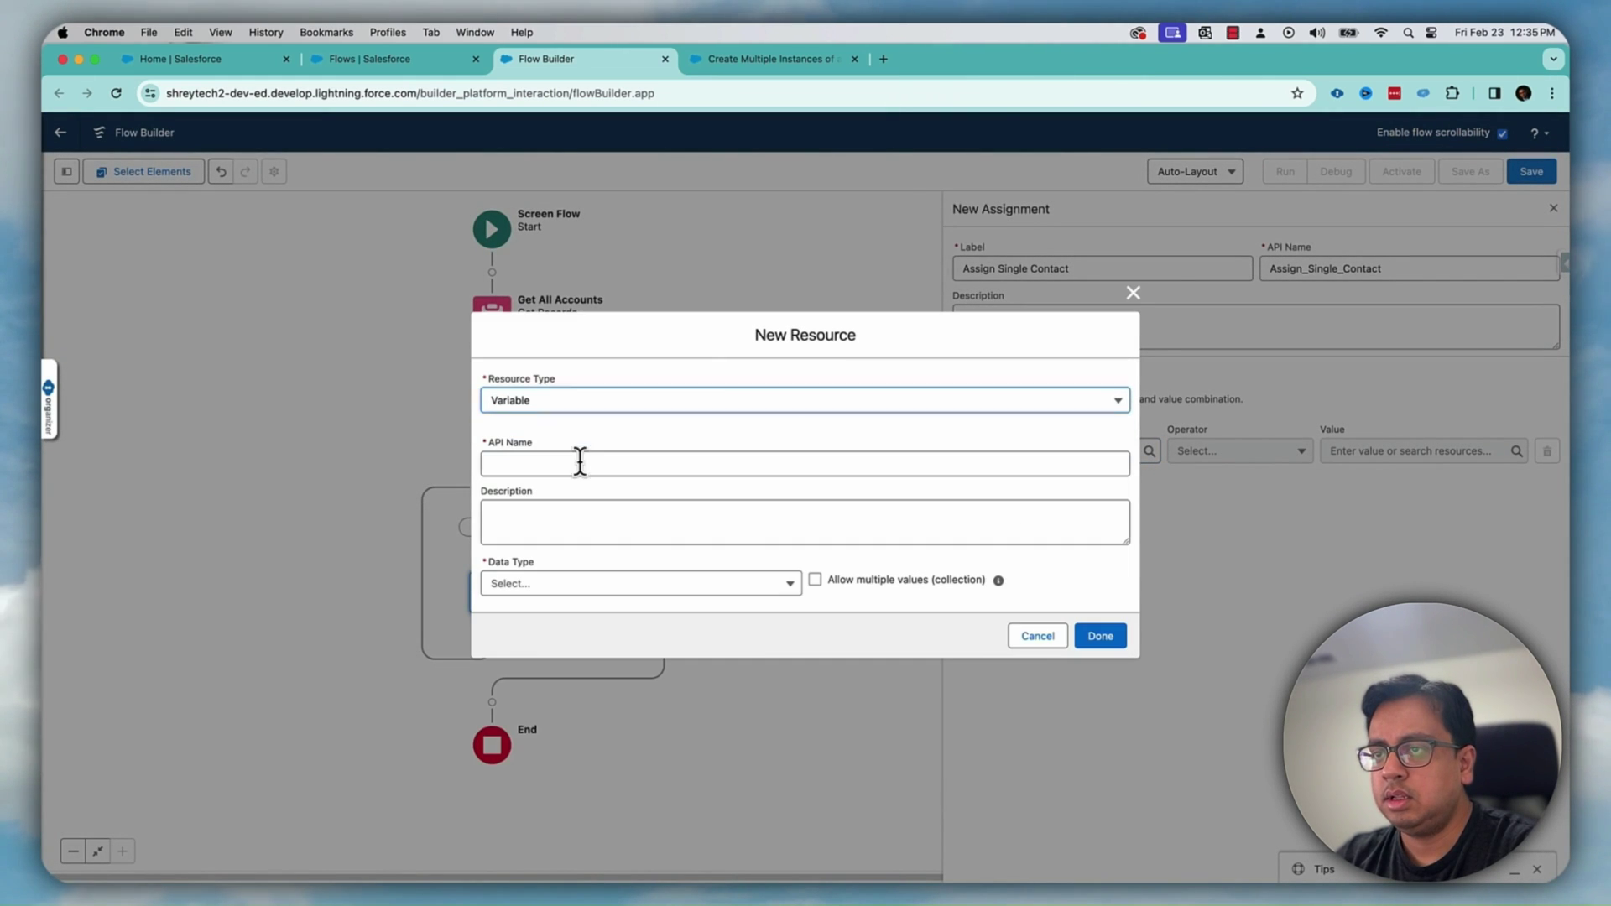
{"action": "left_click", "coordinate": [573, 464]}
{"action": "type", "text": "single"}
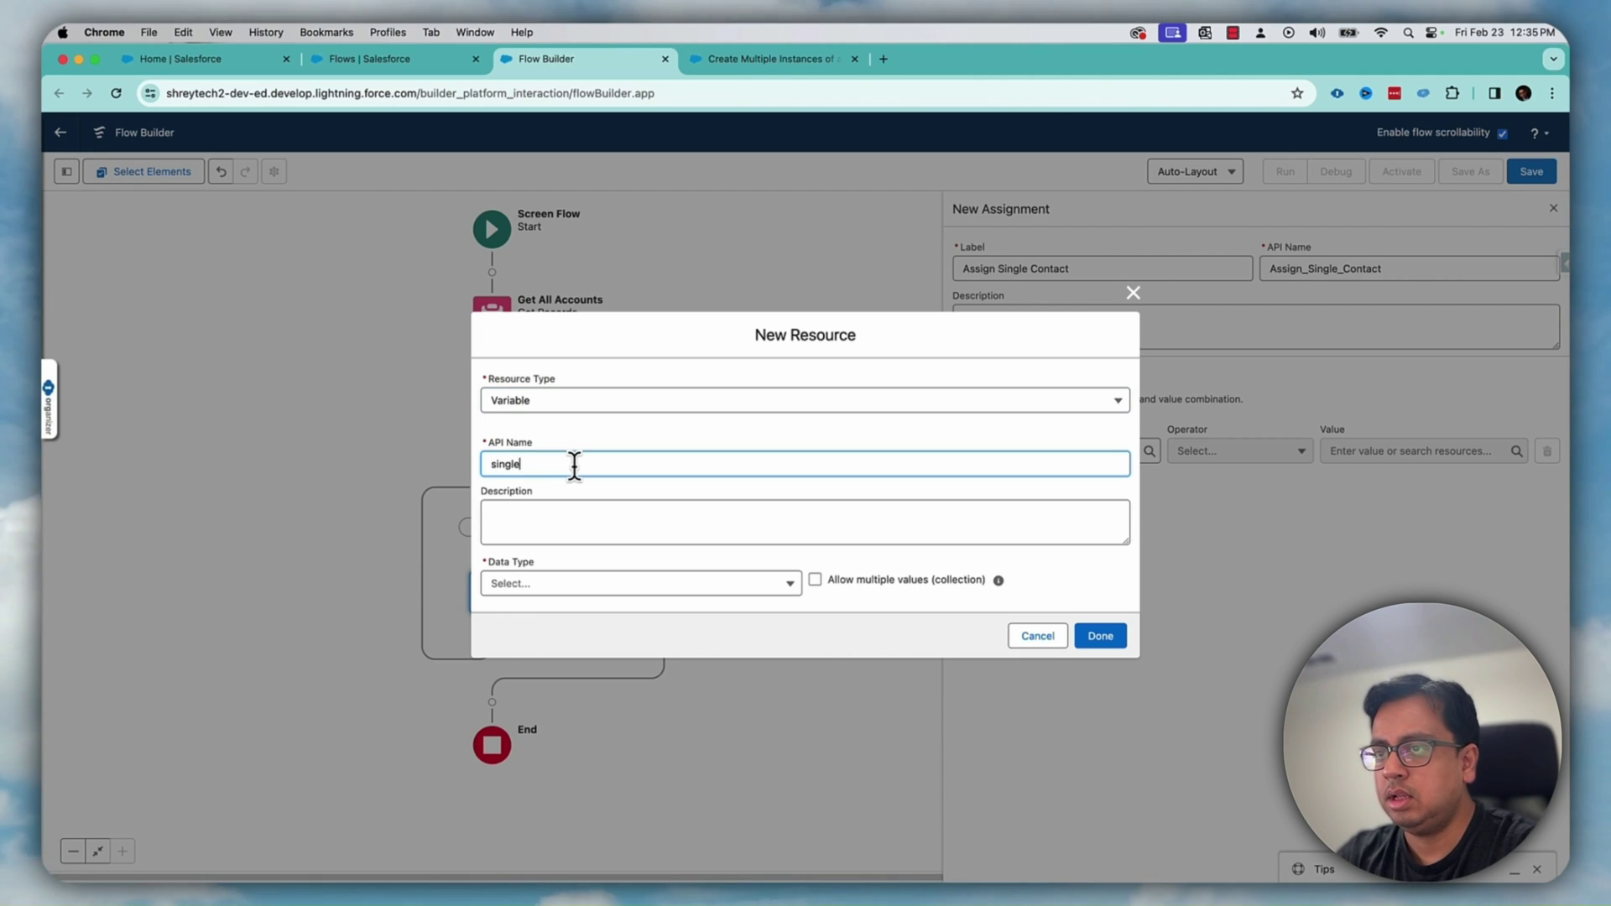
{"action": "type", "text": "Contact"}
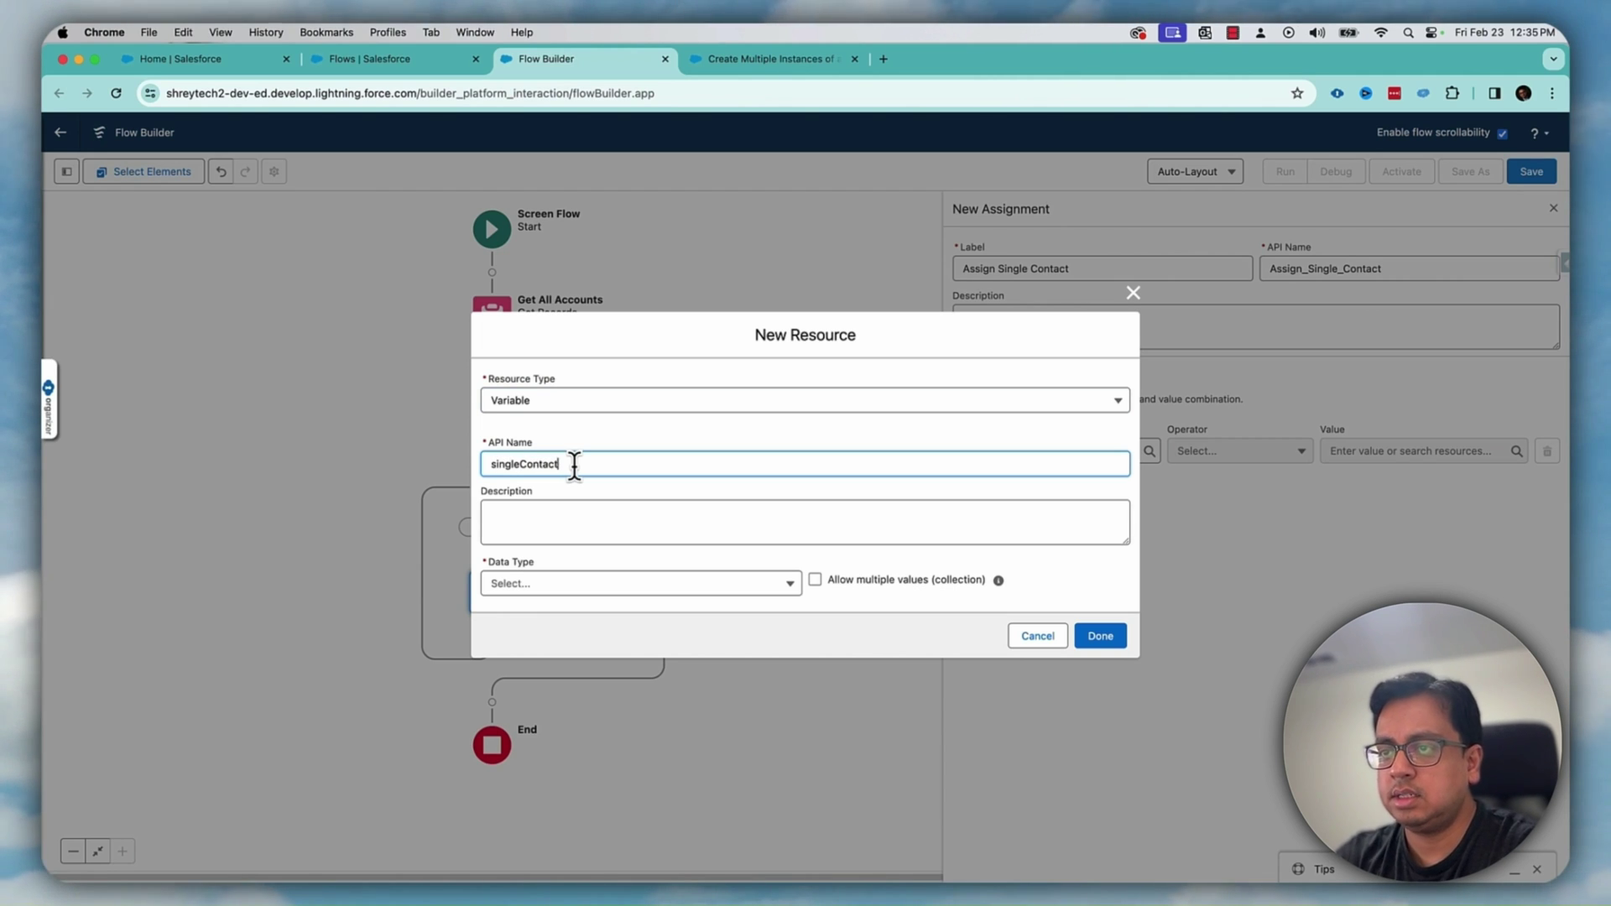
{"action": "left_click", "coordinate": [592, 583]}
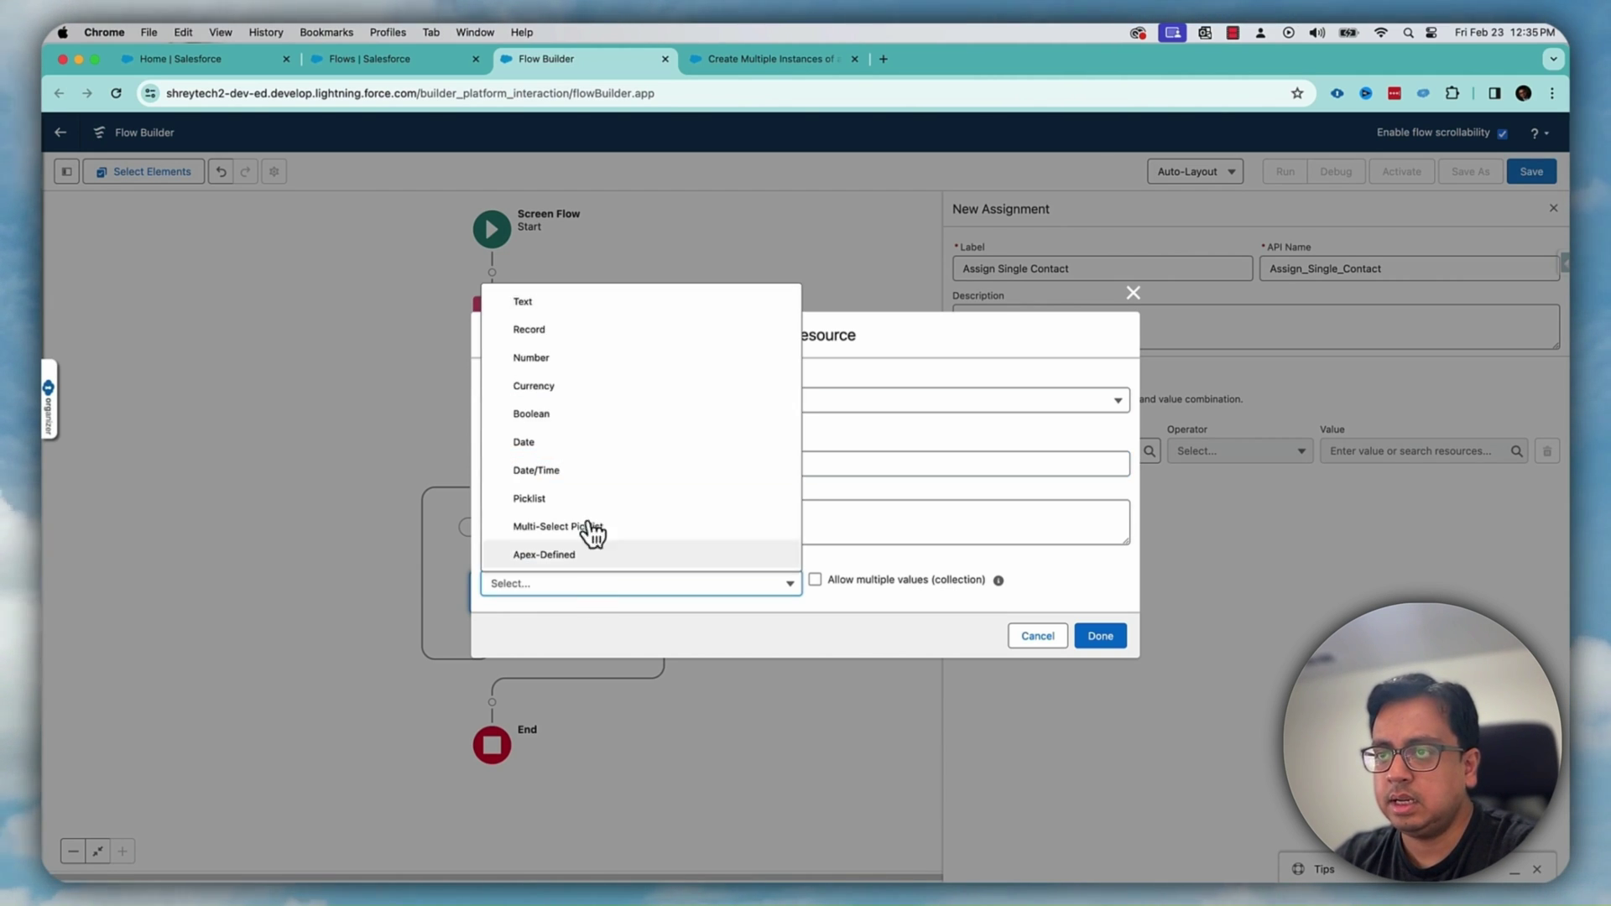
{"action": "left_click", "coordinate": [572, 334]}
{"action": "left_click", "coordinate": [578, 581]}
{"action": "type", "text": "Cont"}
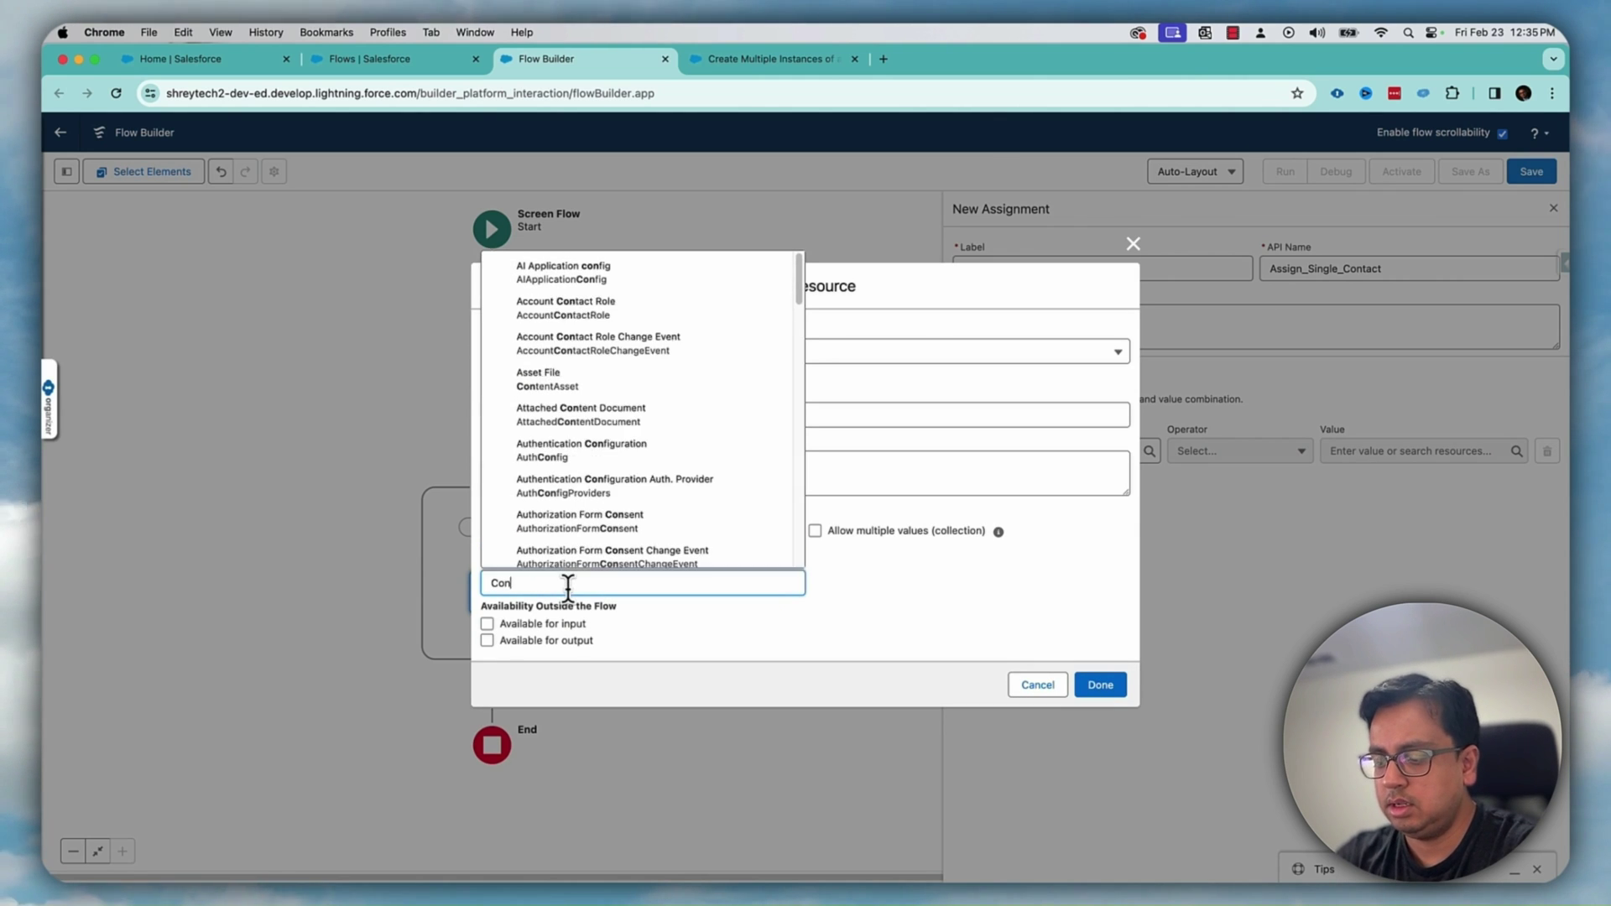
{"action": "type", "text": "act"}
{"action": "left_click", "coordinate": [595, 381]}
Finish singleContact and assign singleContact.FirstName from the loop item's First_Name
{"action": "left_click", "coordinate": [1100, 684]}
{"action": "type", "text": ".F"}
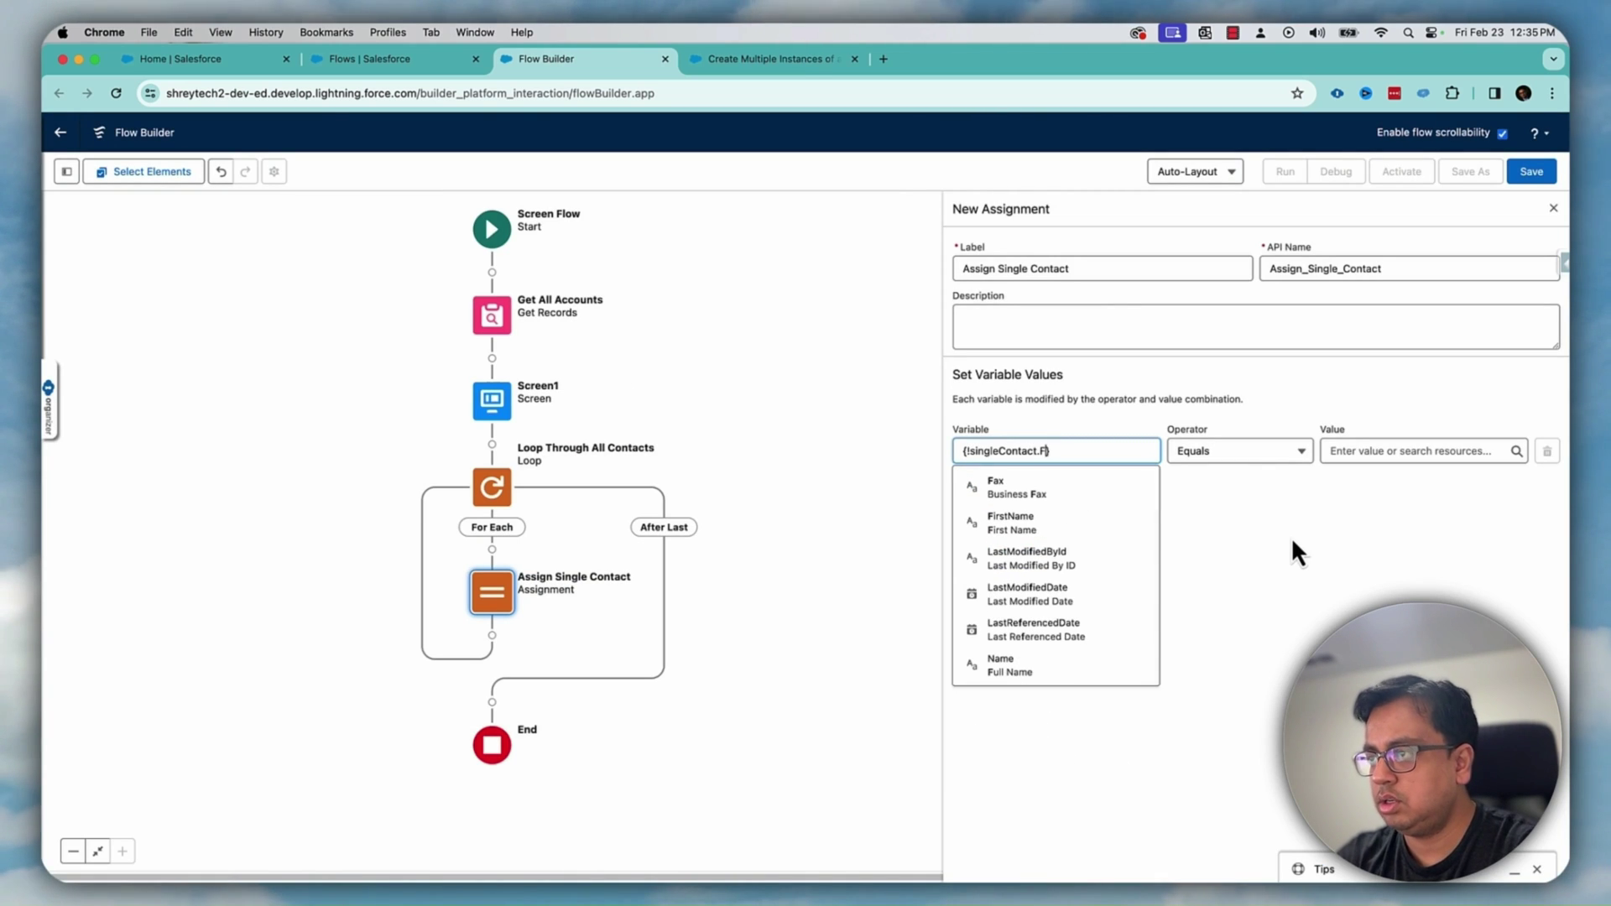
{"action": "left_click", "coordinate": [1091, 525]}
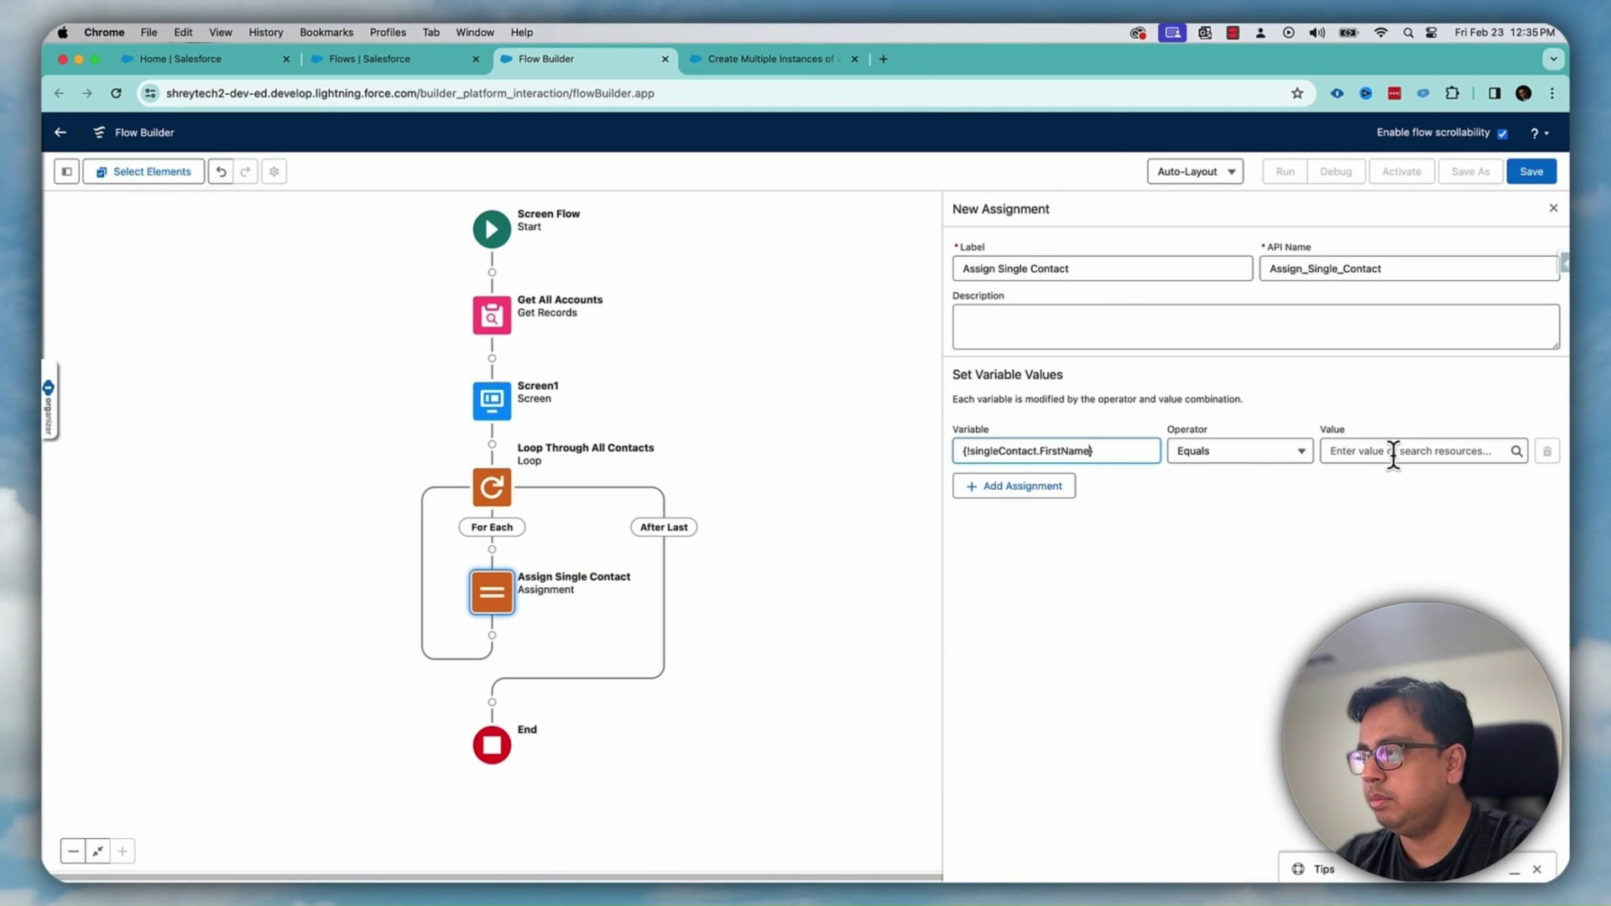
{"action": "left_click", "coordinate": [1397, 449]}
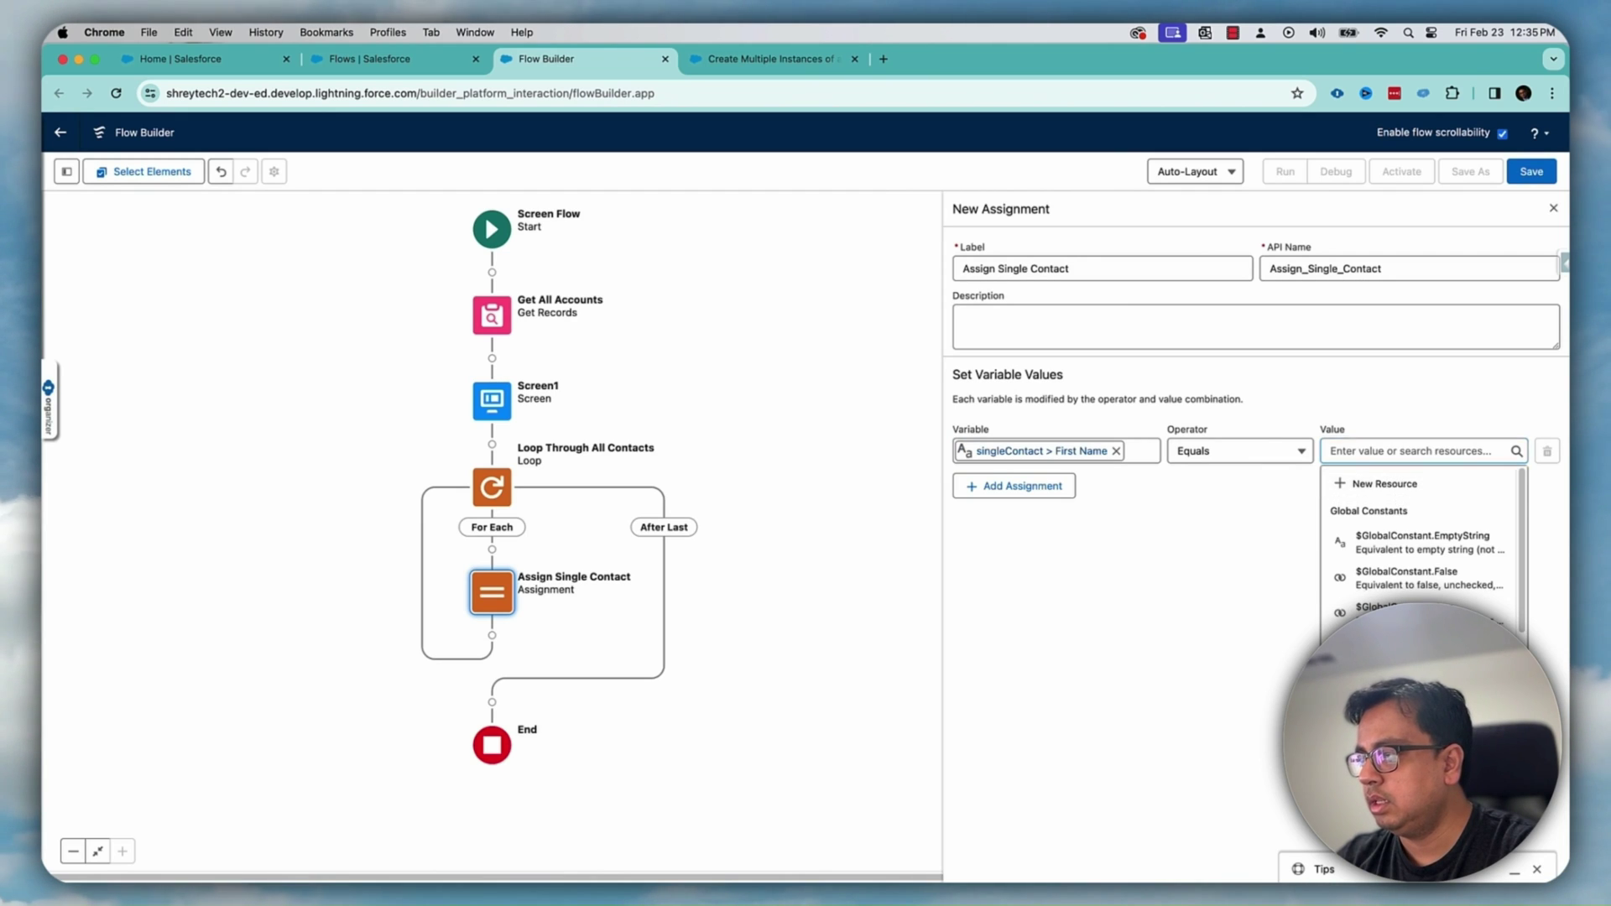
{"action": "type", "text": "{!Loop_Through_All_Contacts."}
{"action": "left_click", "coordinate": [1400, 490]}
Add a second row setting singleContact.LastName from Loop_Through_All_Contacts.Last_Name
{"action": "left_click", "coordinate": [1045, 488]}
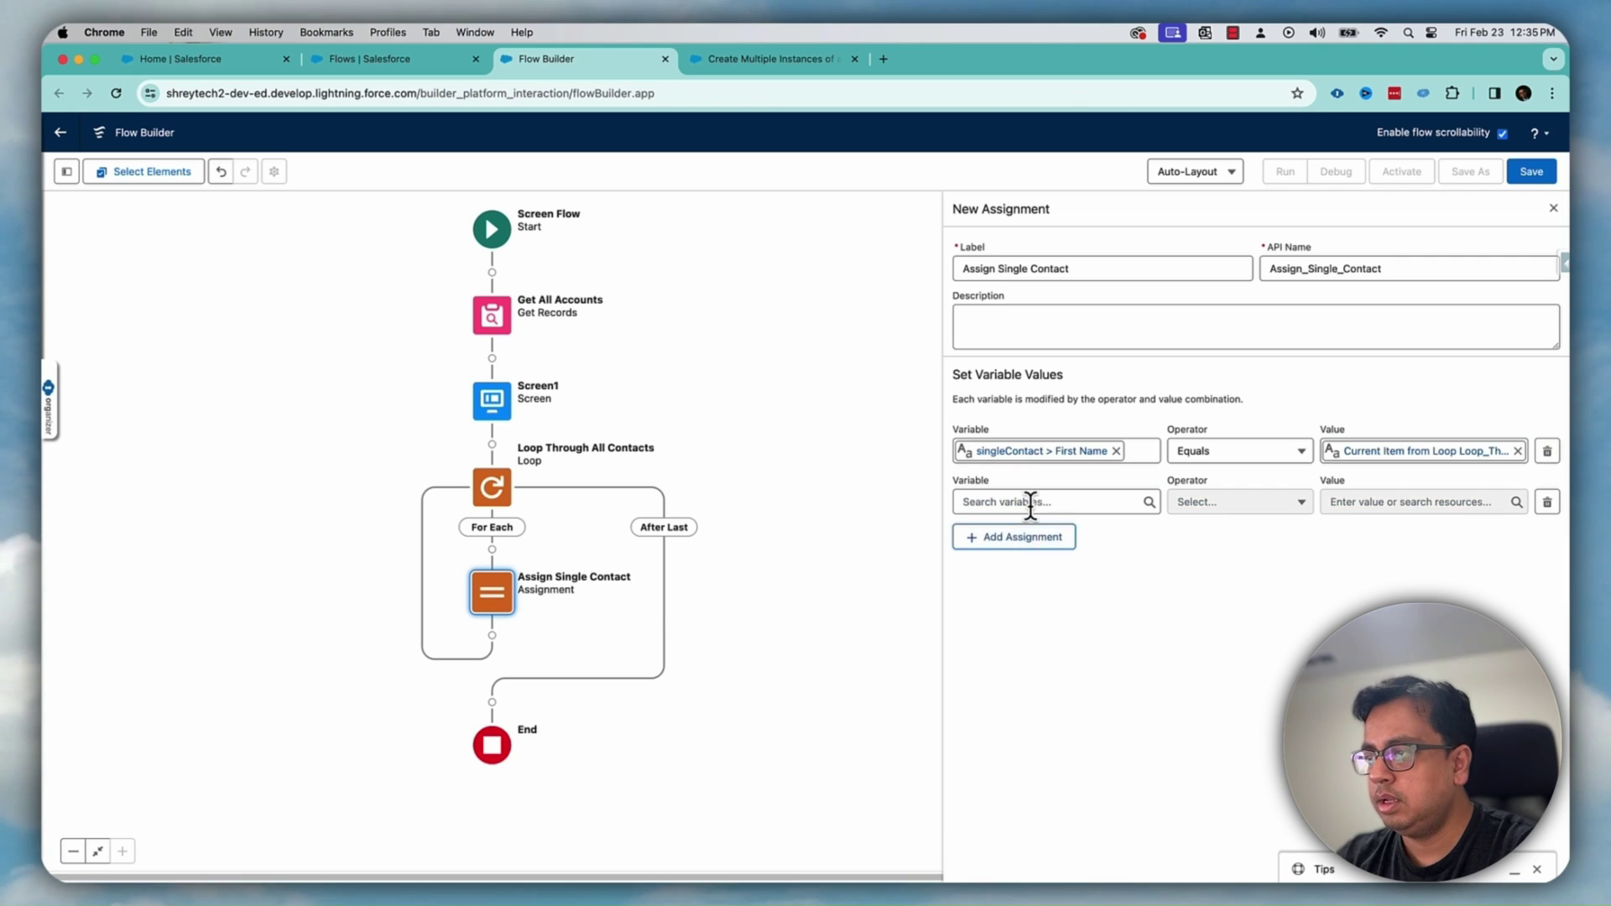
{"action": "type", "text": "sing"}
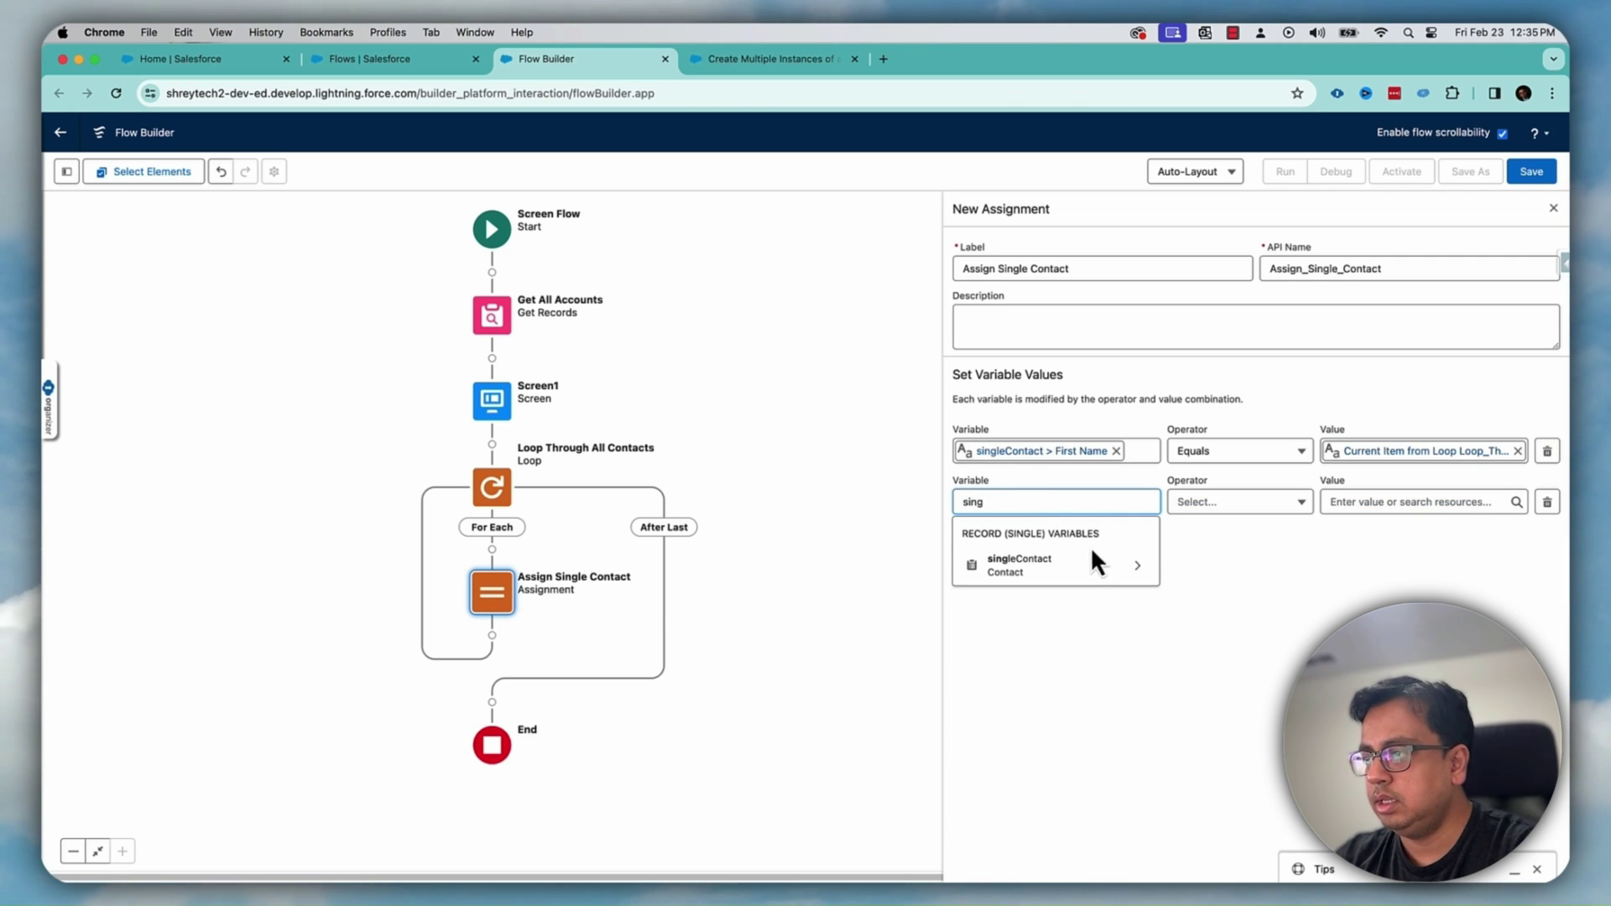
{"action": "left_click", "coordinate": [1090, 565]}
{"action": "type", "text": "Last"}
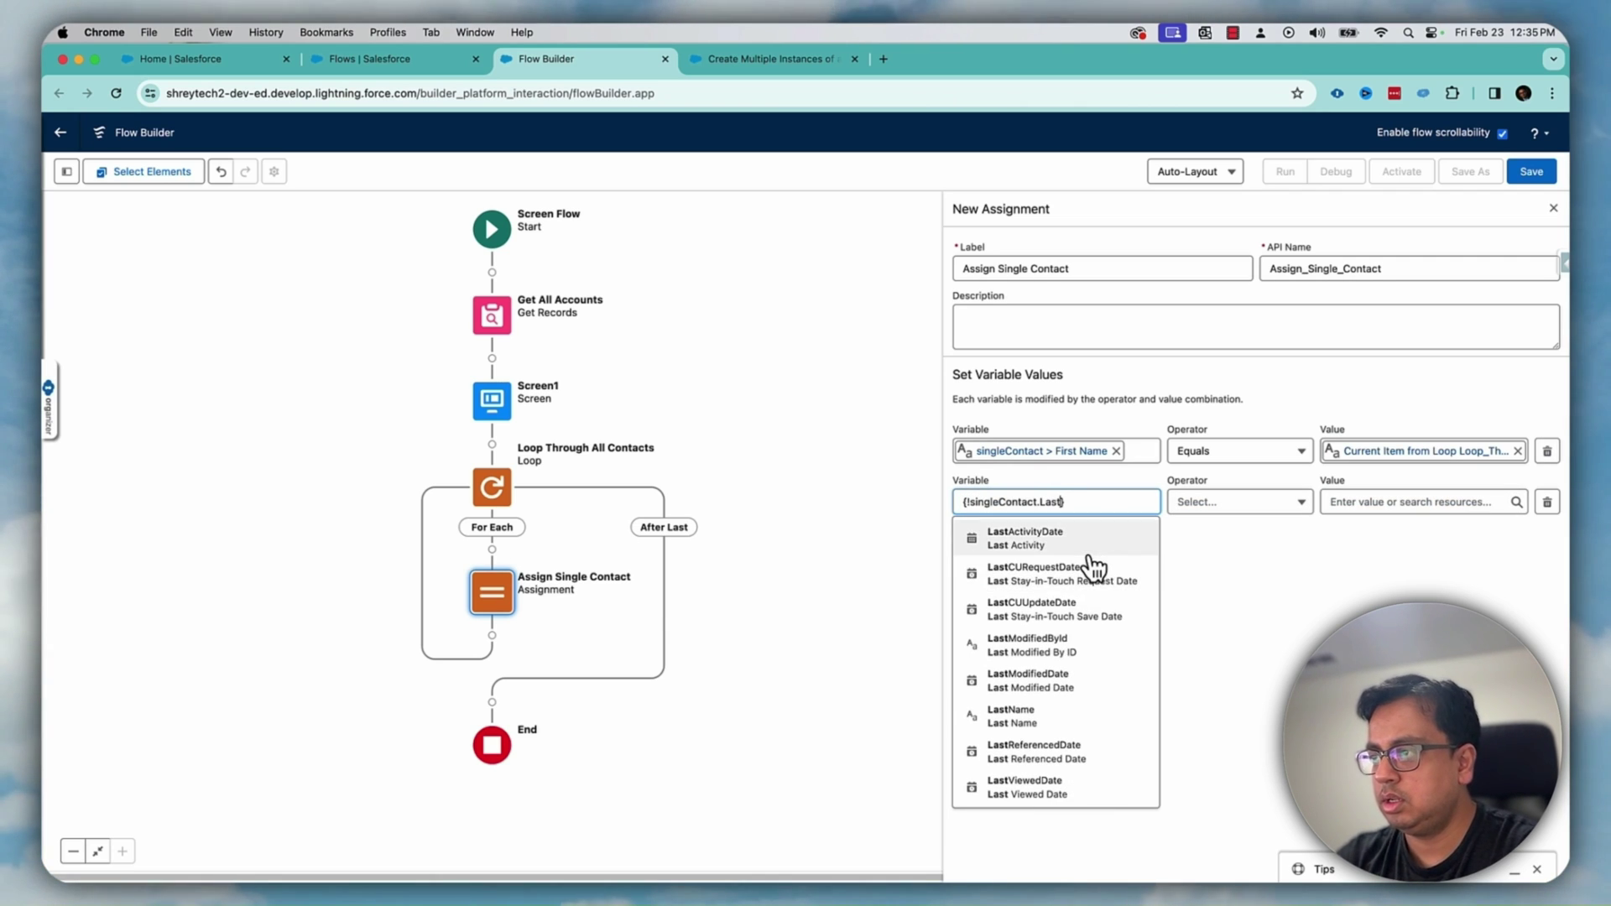
{"action": "left_click", "coordinate": [1064, 751]}
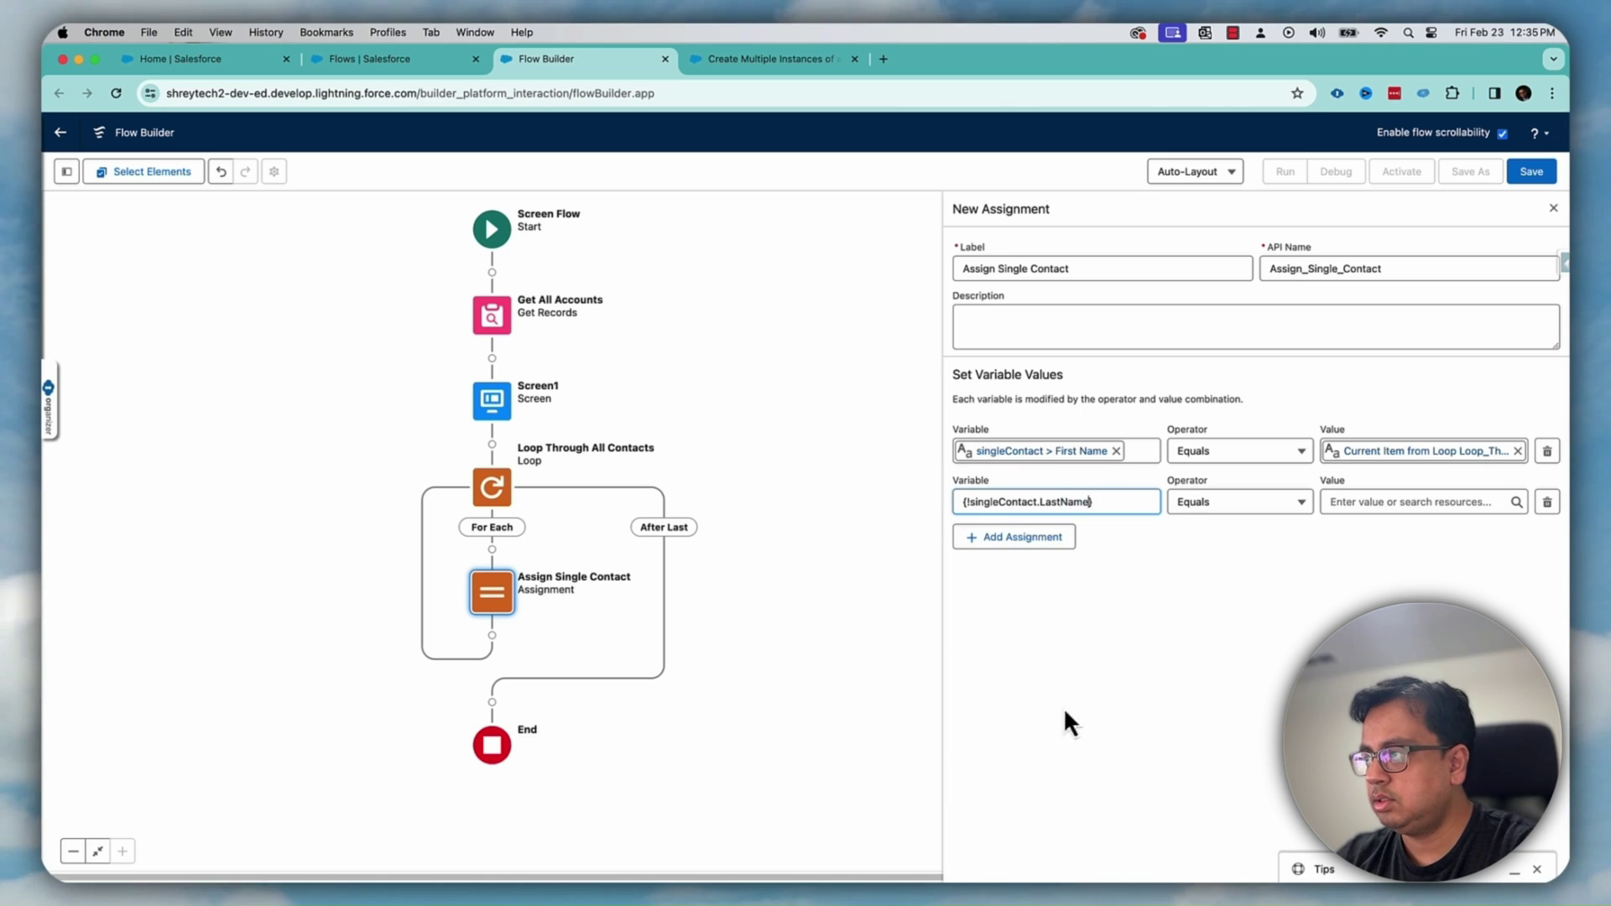
{"action": "left_click", "coordinate": [1392, 504]}
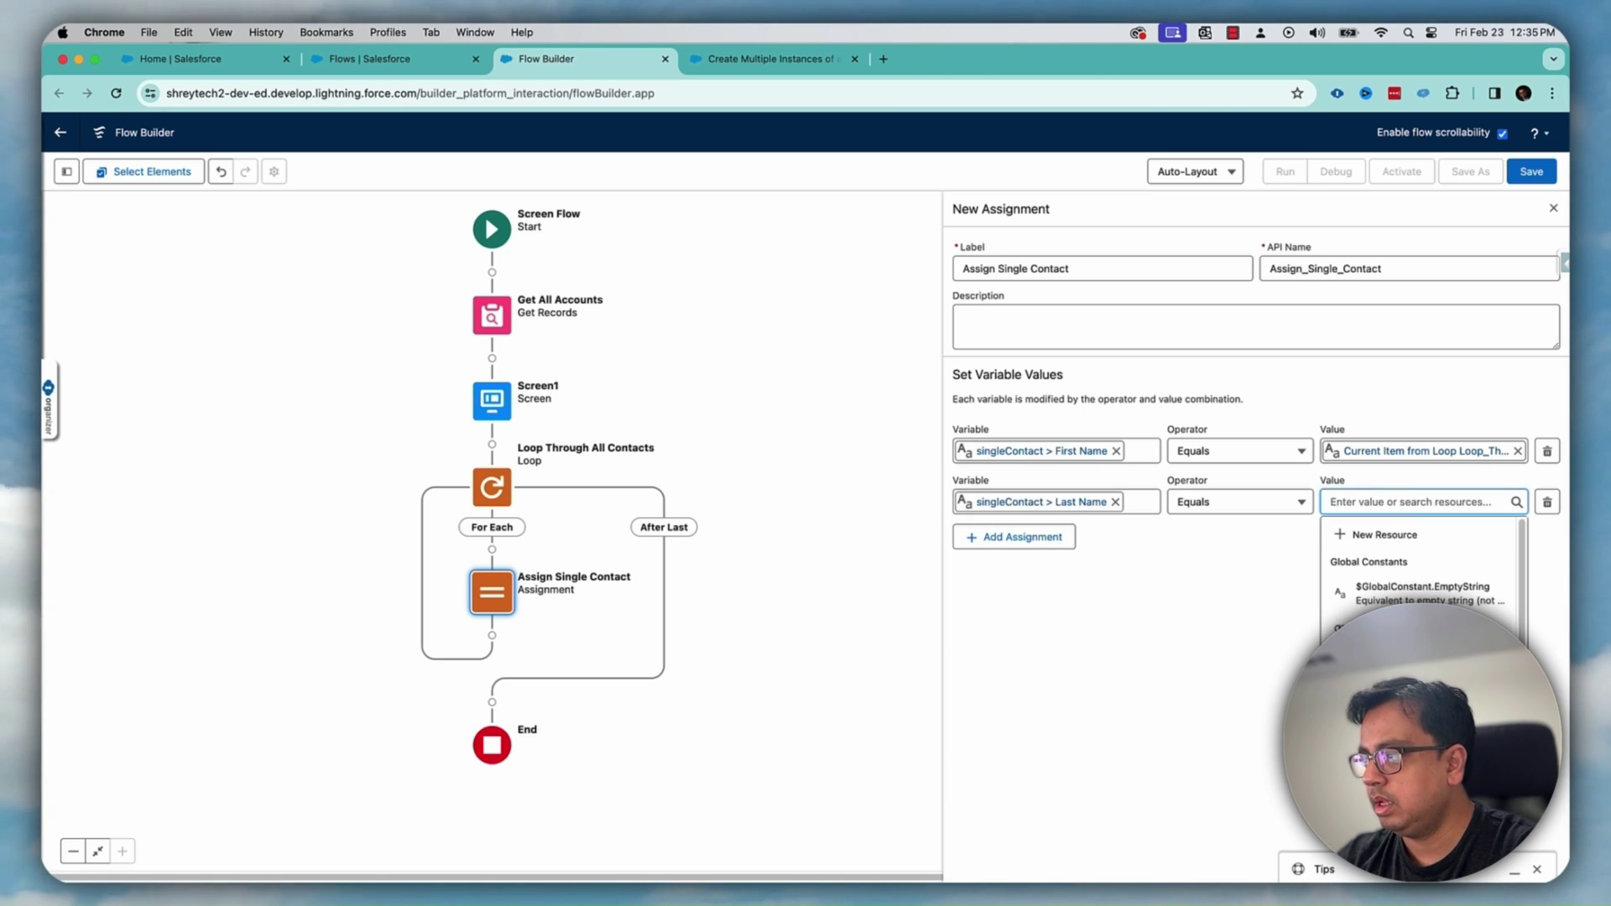
{"action": "type", "text": "{!Loop_Through_All_Contacts.}N"}
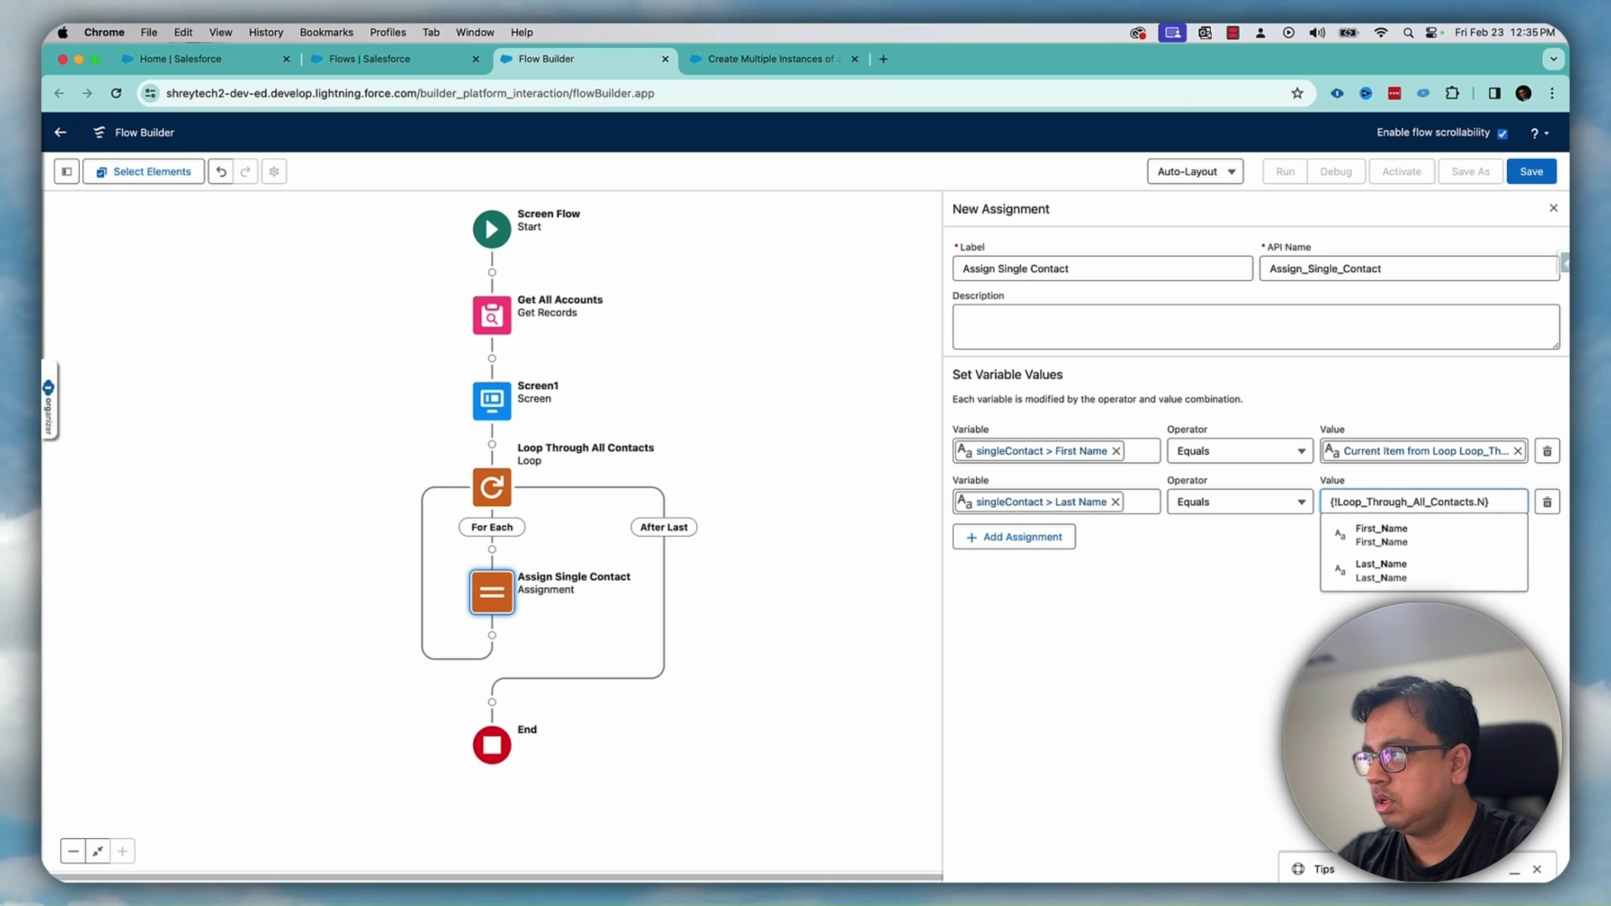
{"action": "key", "text": "BackSpace"}
{"action": "left_click", "coordinate": [1372, 577]}
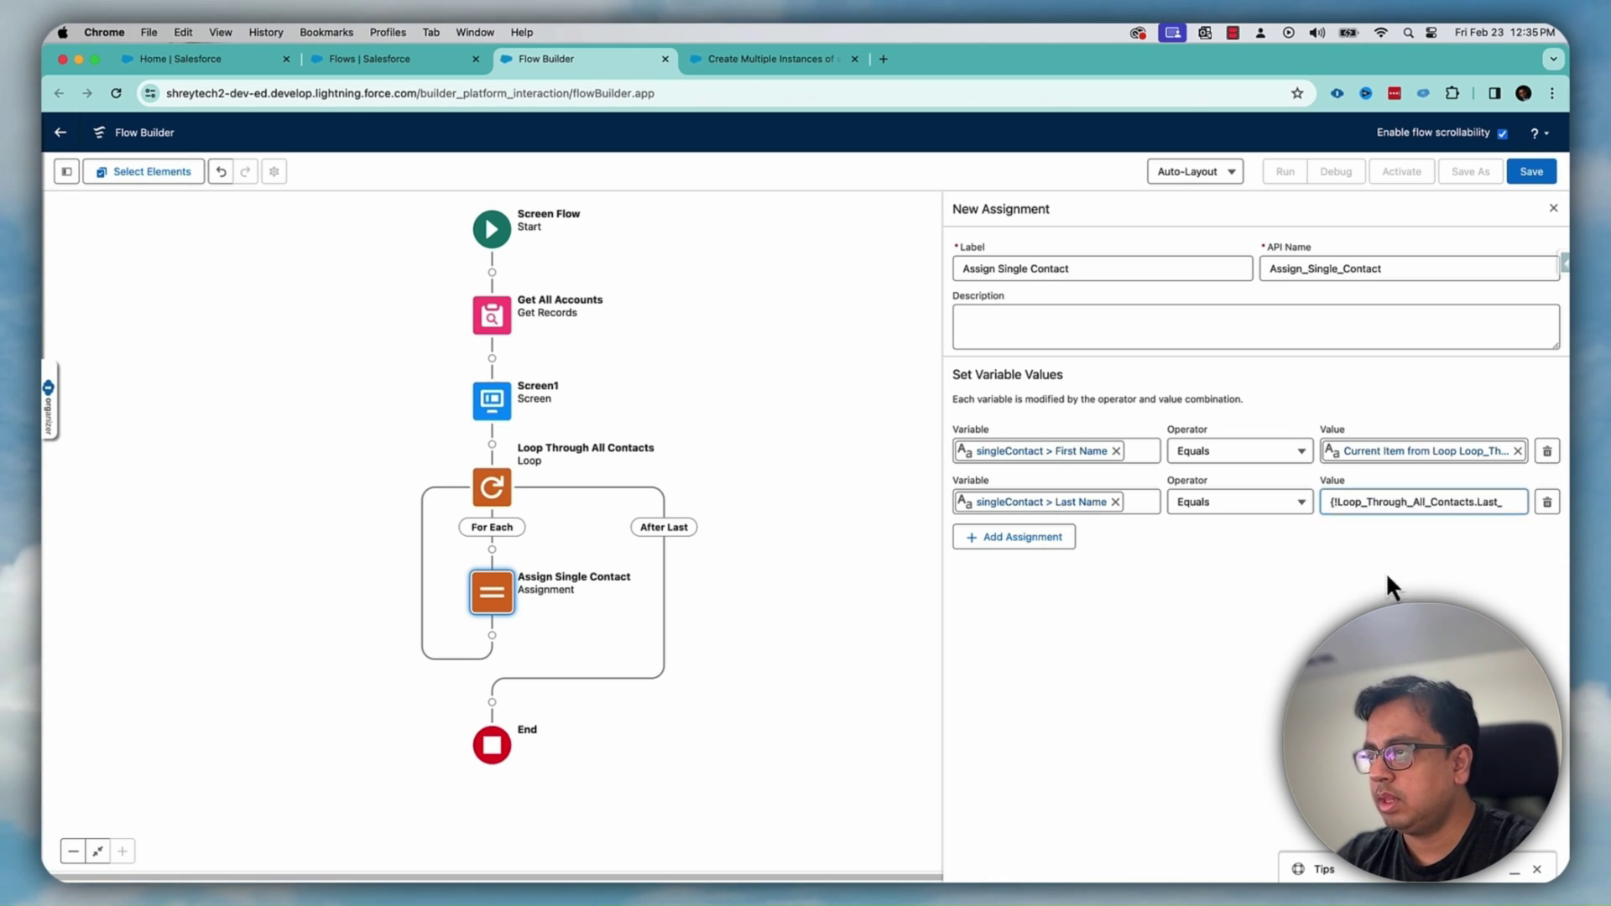
{"action": "left_click", "coordinate": [1060, 537]}
Add a third row for singleContact.AccountId, referencing DisplayAllAccounts' firstSelectedRow
{"action": "left_click", "coordinate": [1032, 552]}
{"action": "type", "text": "sing"}
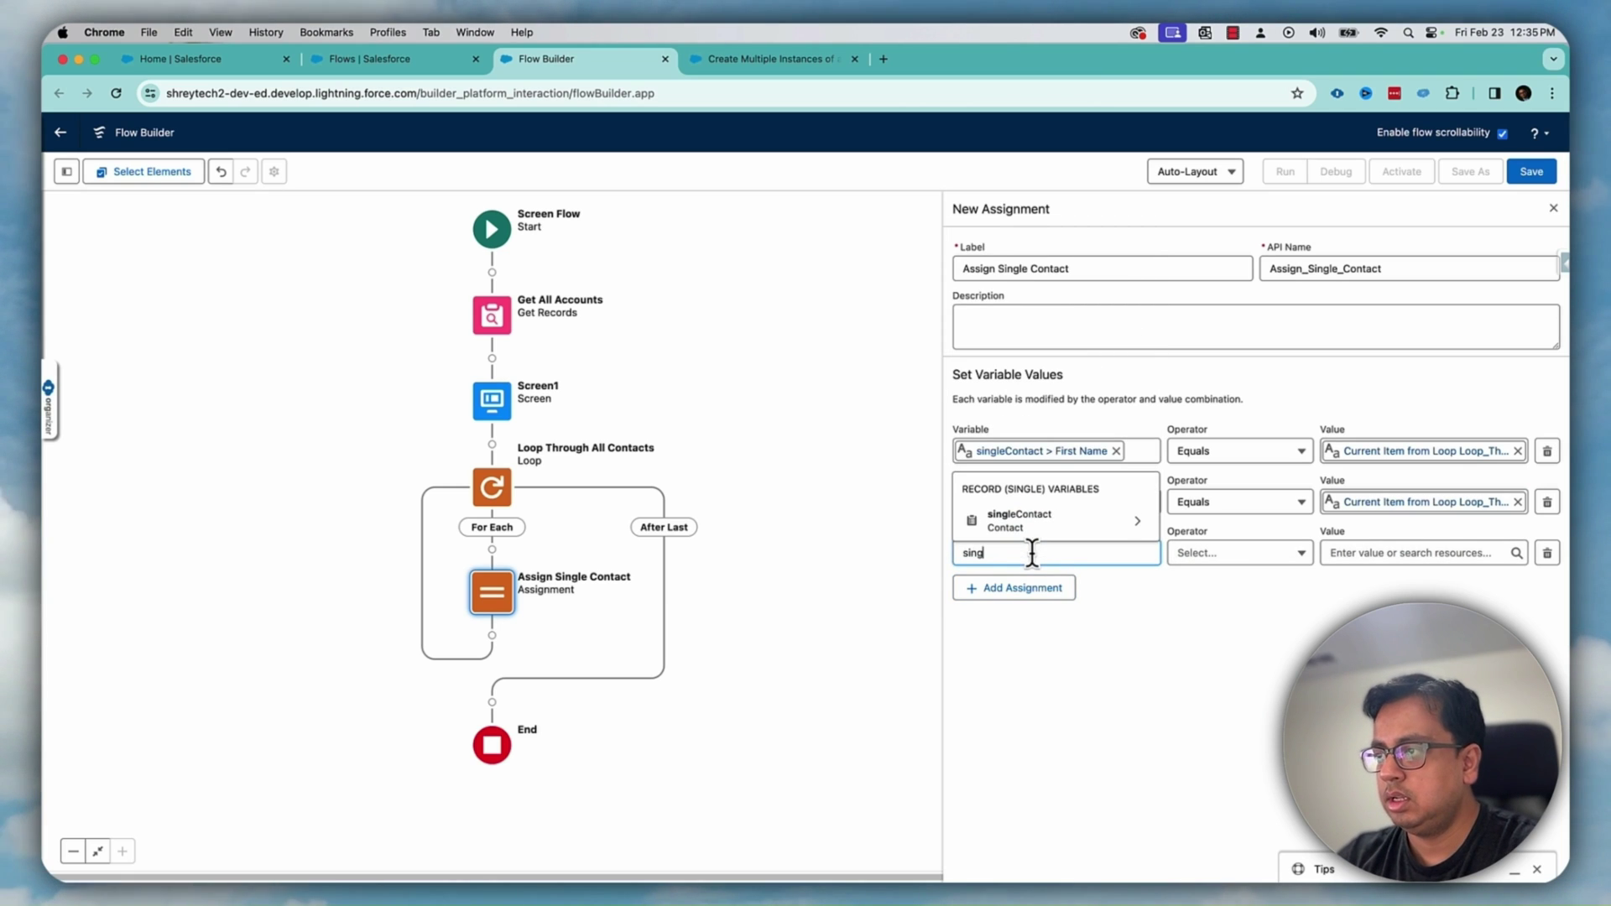
{"action": "left_click", "coordinate": [1052, 526]}
{"action": "type", "text": "accou"}
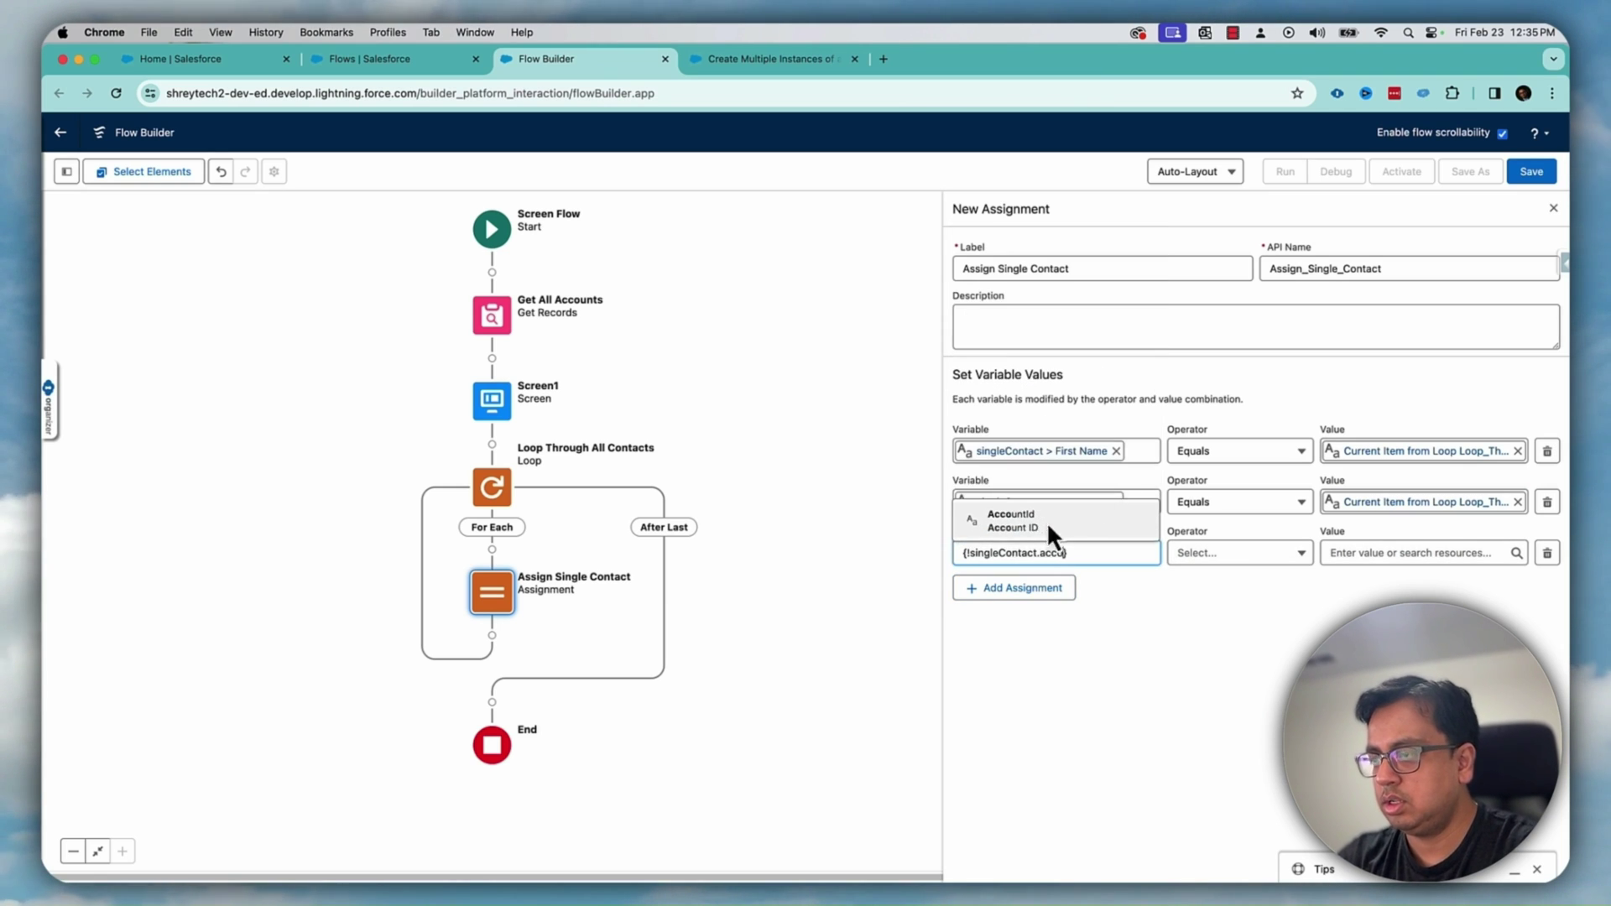
{"action": "left_click", "coordinate": [1039, 522]}
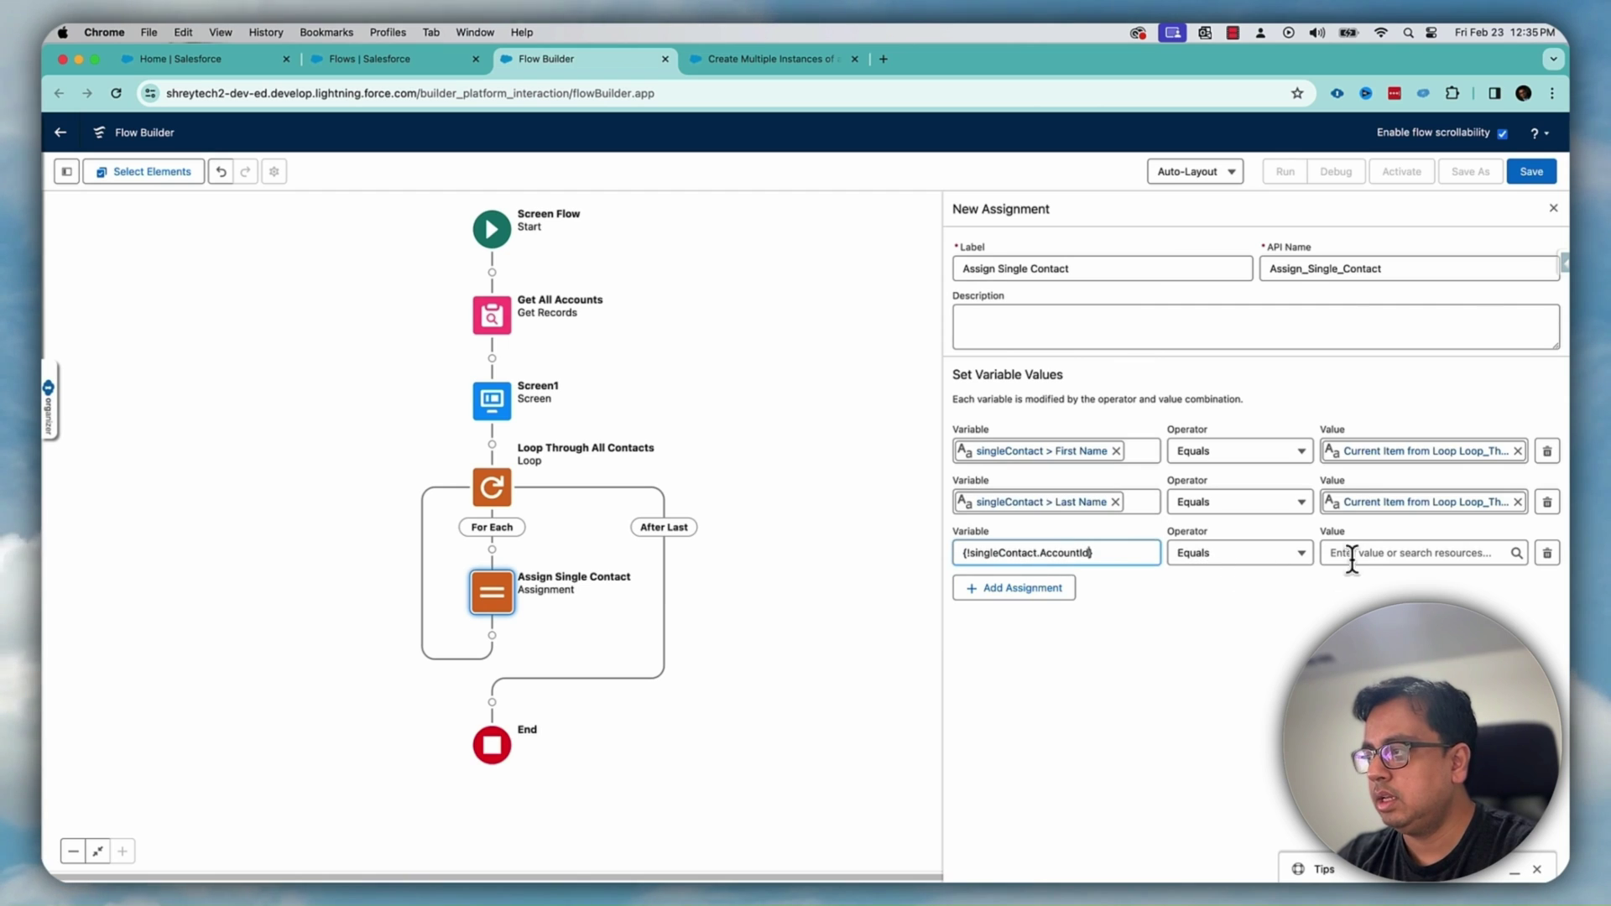
{"action": "left_click", "coordinate": [1366, 554]}
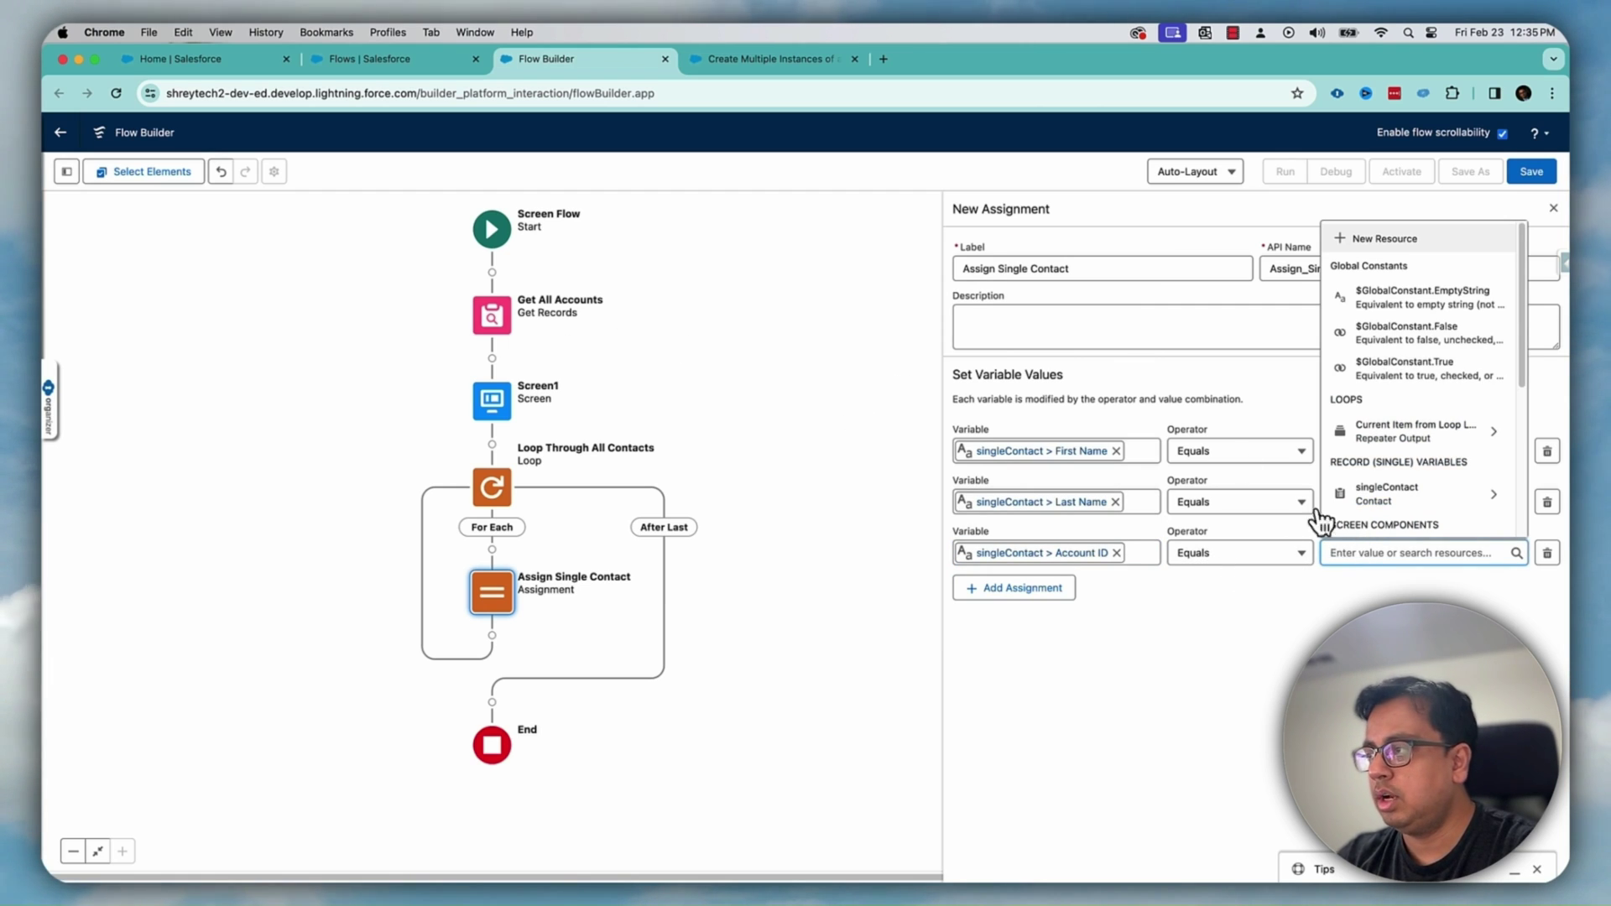
{"action": "scroll", "coordinate": [1447, 434], "scroll_direction": "down", "scroll_amount": 2}
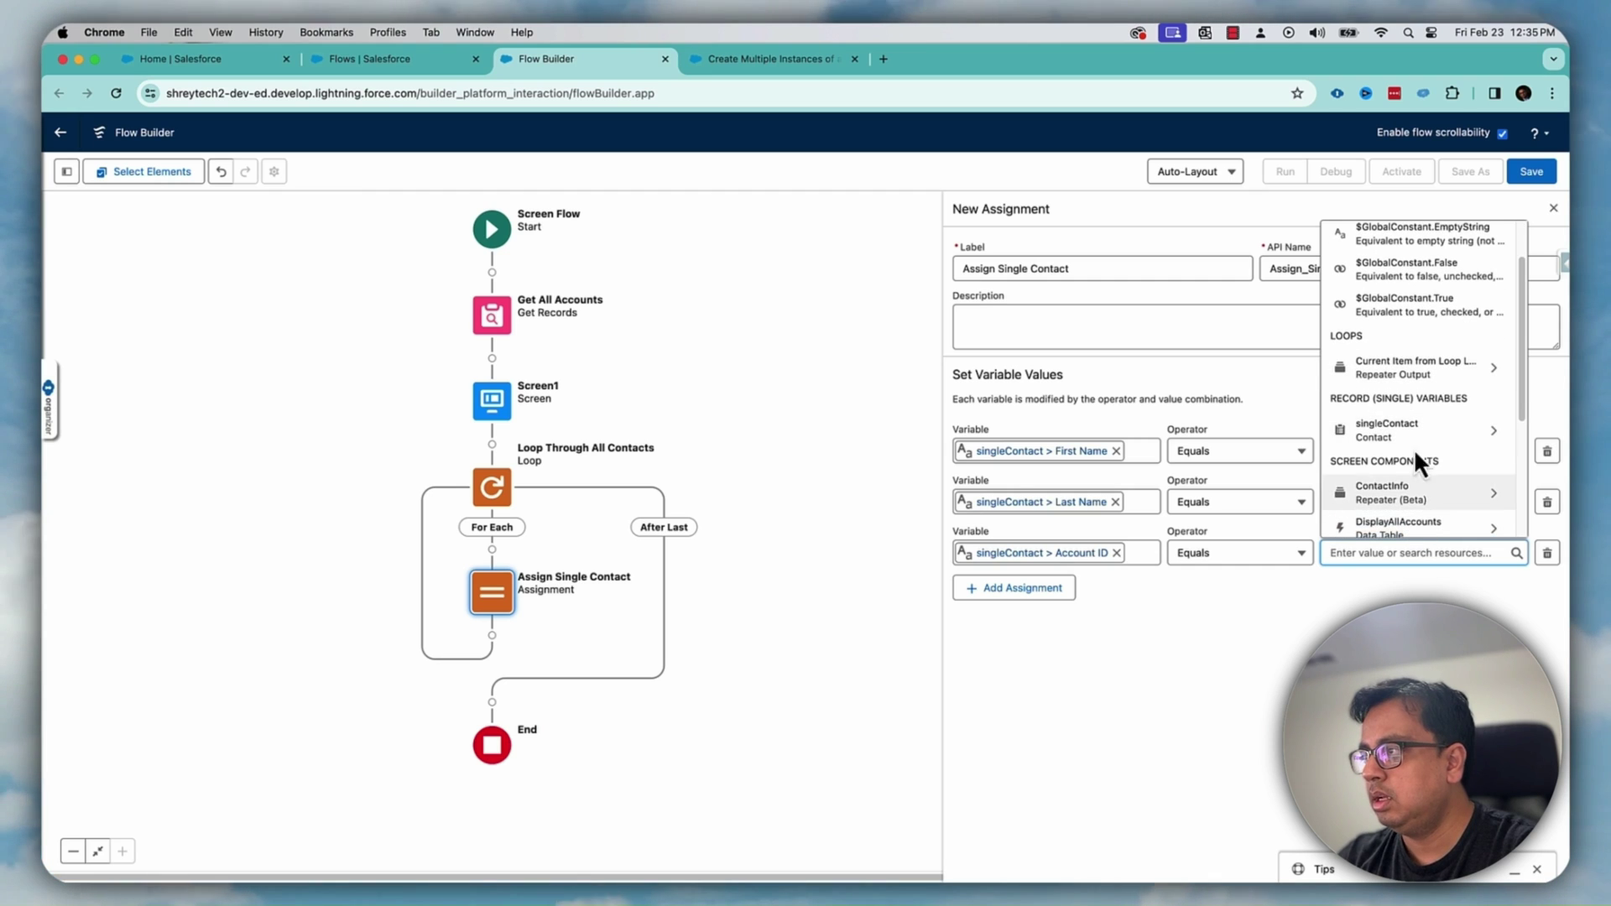
{"action": "scroll", "coordinate": [1426, 523], "scroll_direction": "down", "scroll_amount": 1}
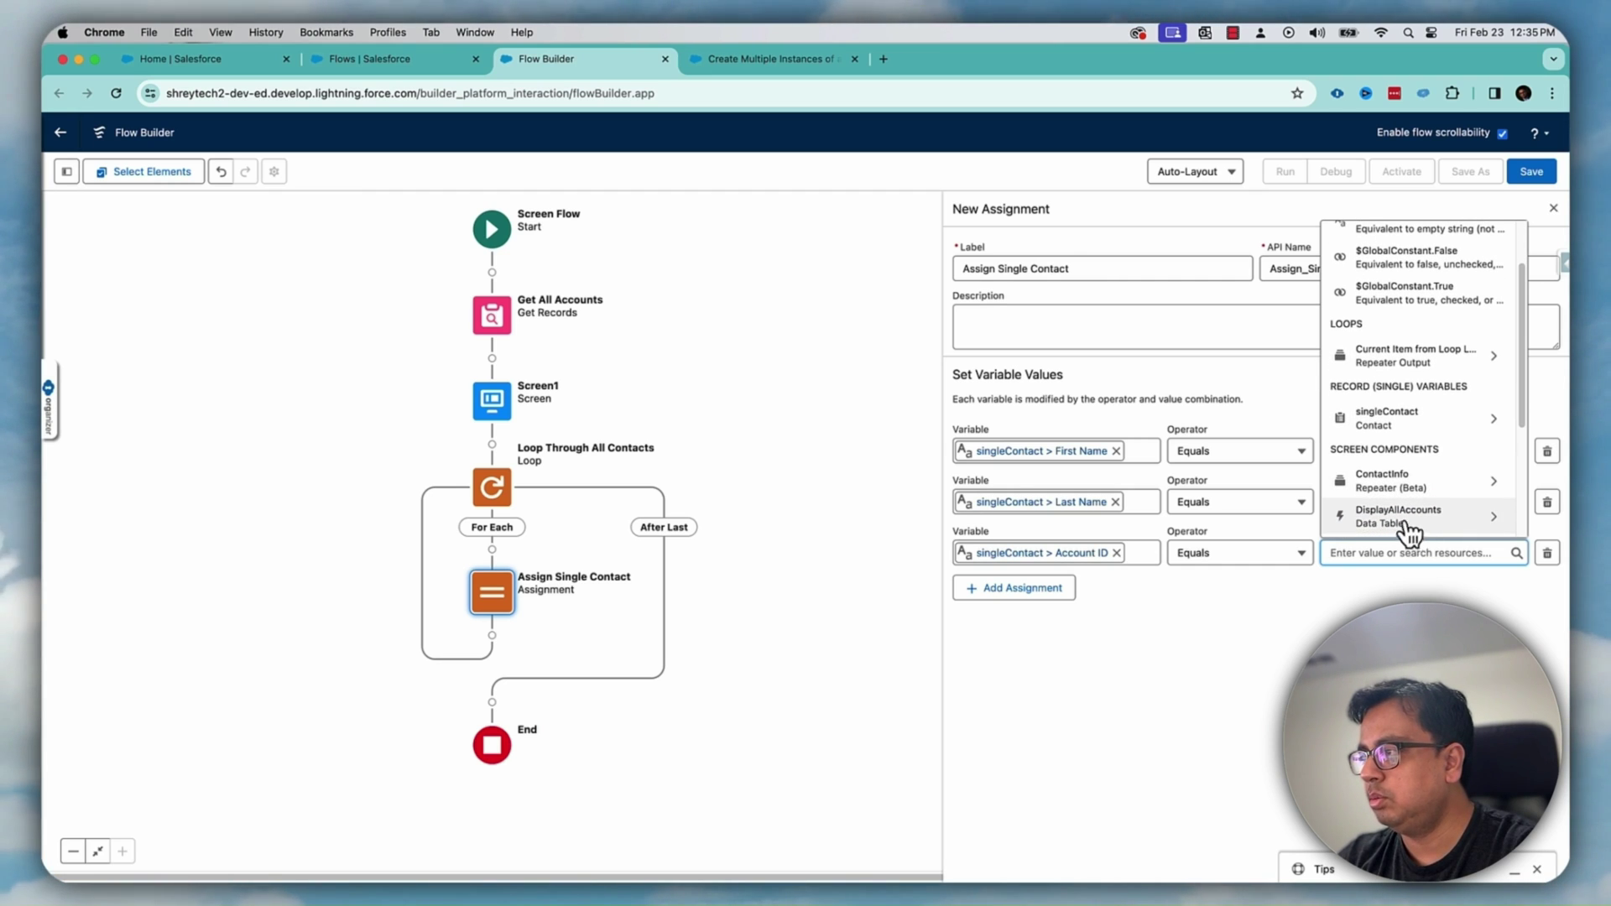
{"action": "left_click", "coordinate": [1432, 530]}
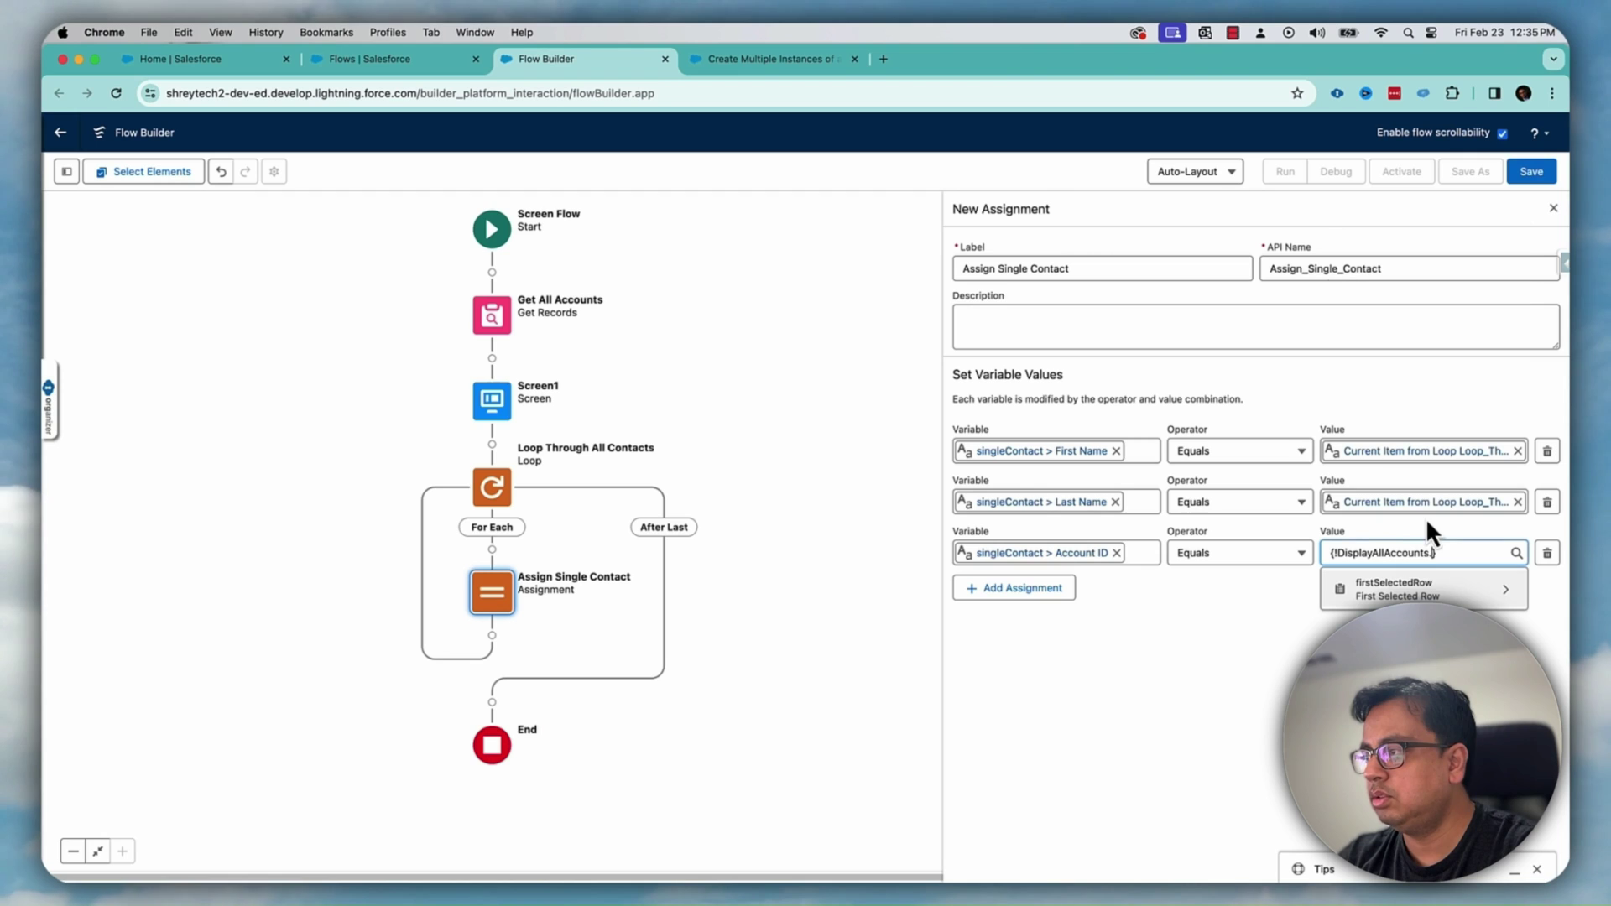
{"action": "left_click", "coordinate": [1422, 594]}
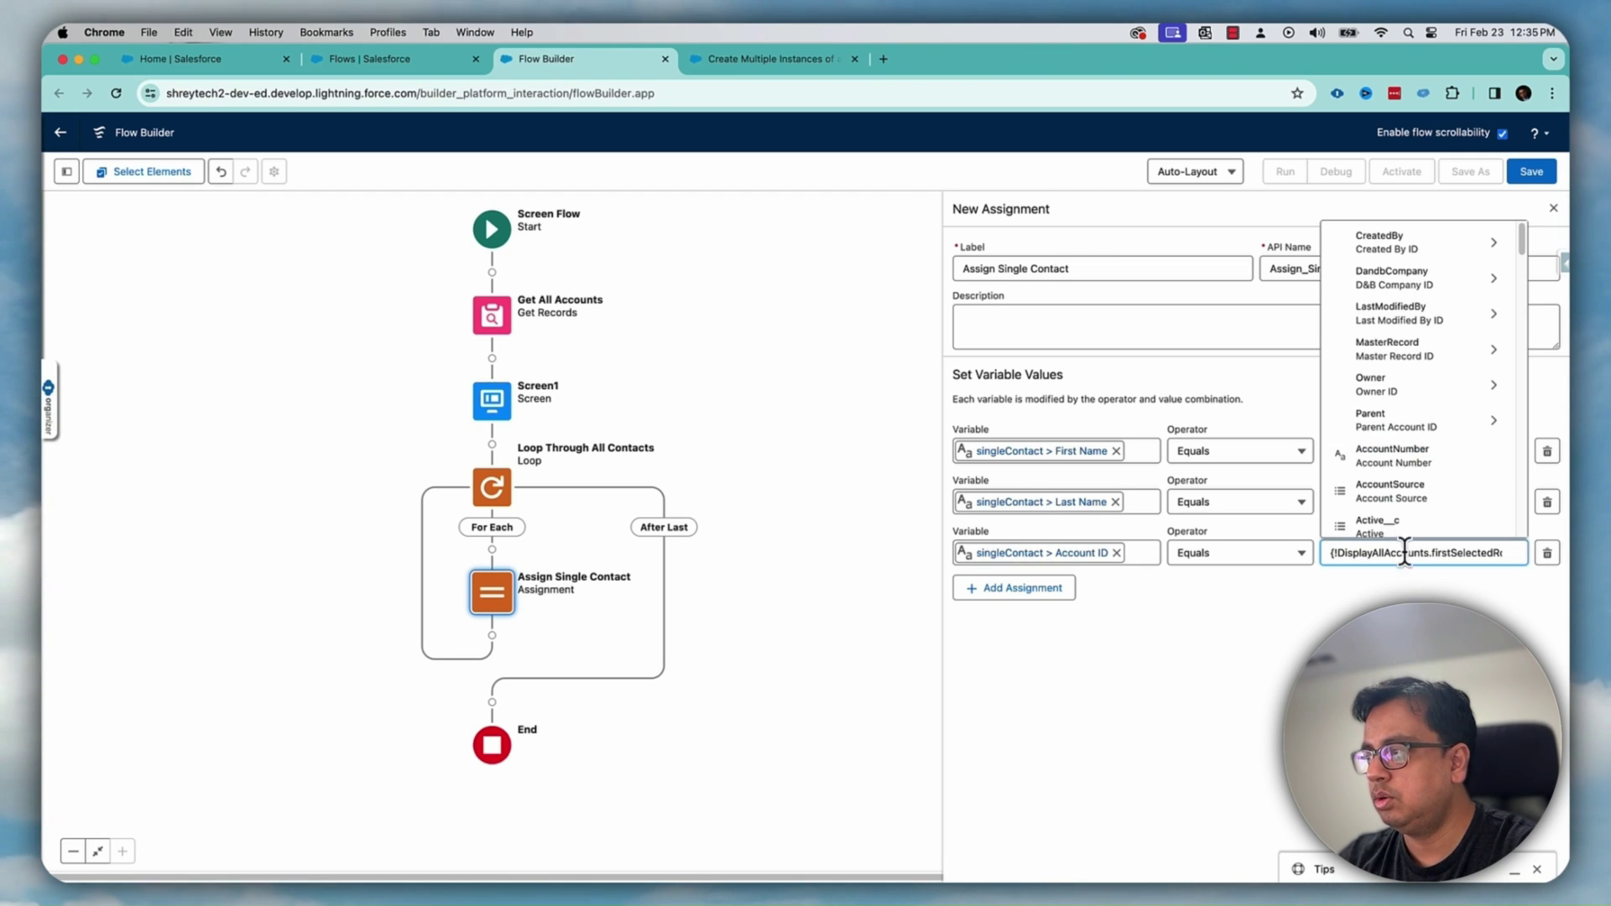
{"action": "scroll", "coordinate": [1405, 468], "scroll_direction": "down", "scroll_amount": 3}
{"action": "scroll", "coordinate": [1412, 492], "scroll_direction": "down", "scroll_amount": 1}
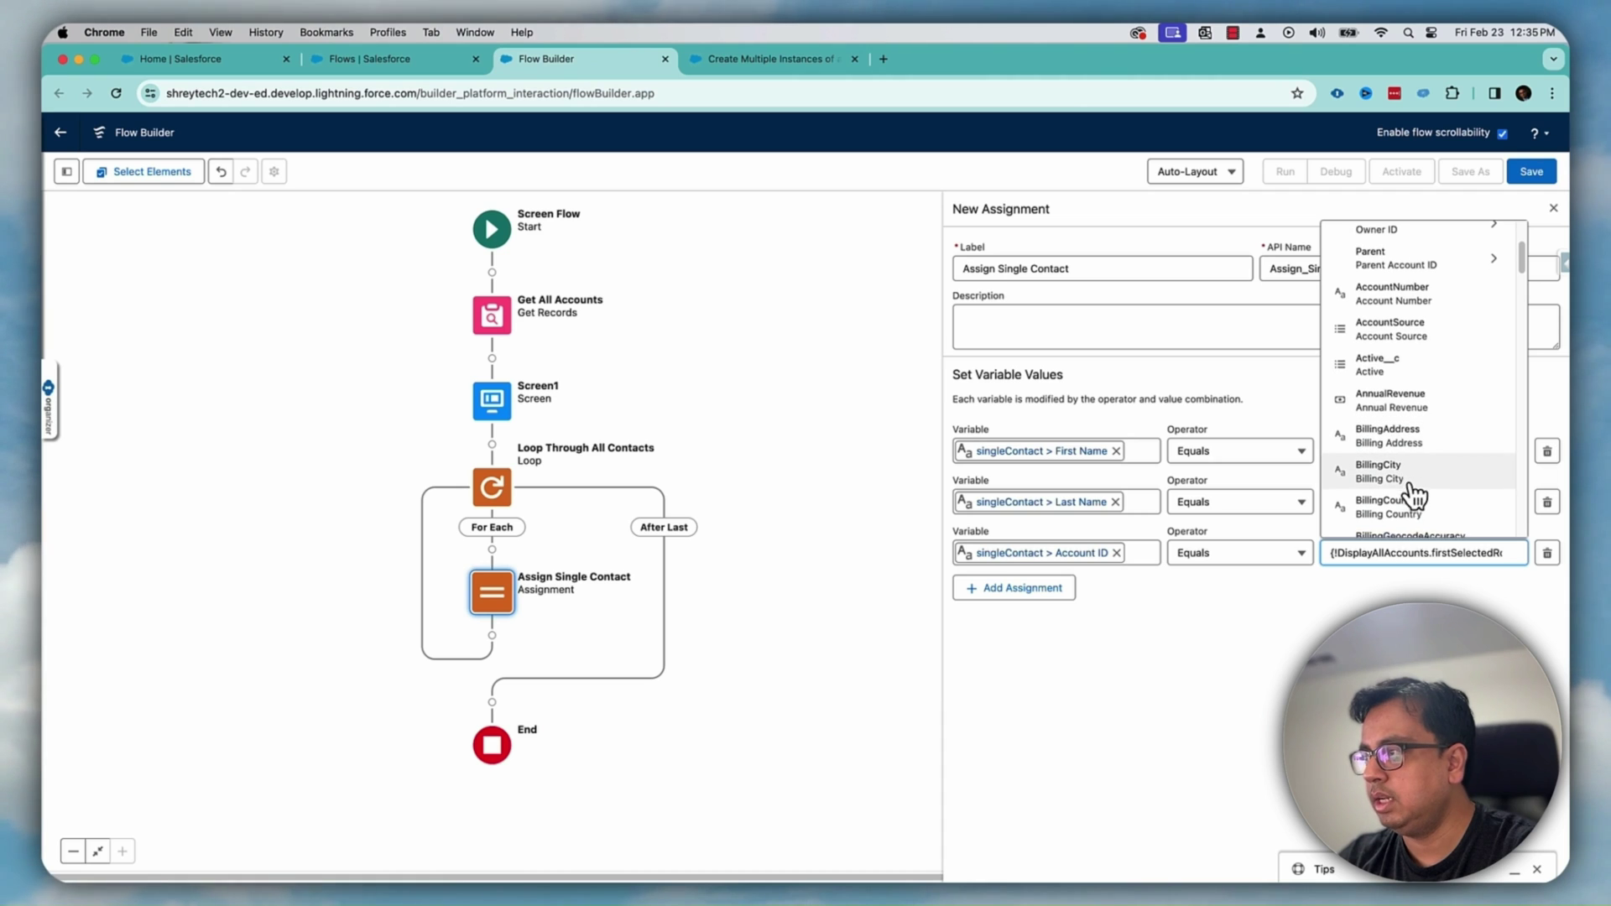
{"action": "scroll", "coordinate": [1413, 493], "scroll_direction": "down", "scroll_amount": 1}
{"action": "scroll", "coordinate": [1413, 492], "scroll_direction": "down", "scroll_amount": 2}
{"action": "scroll", "coordinate": [1413, 492], "scroll_direction": "down", "scroll_amount": 2}
{"action": "scroll", "coordinate": [1412, 491], "scroll_direction": "down", "scroll_amount": 2}
{"action": "scroll", "coordinate": [1412, 491], "scroll_direction": "down", "scroll_amount": 2}
{"action": "scroll", "coordinate": [1413, 491], "scroll_direction": "down", "scroll_amount": 2}
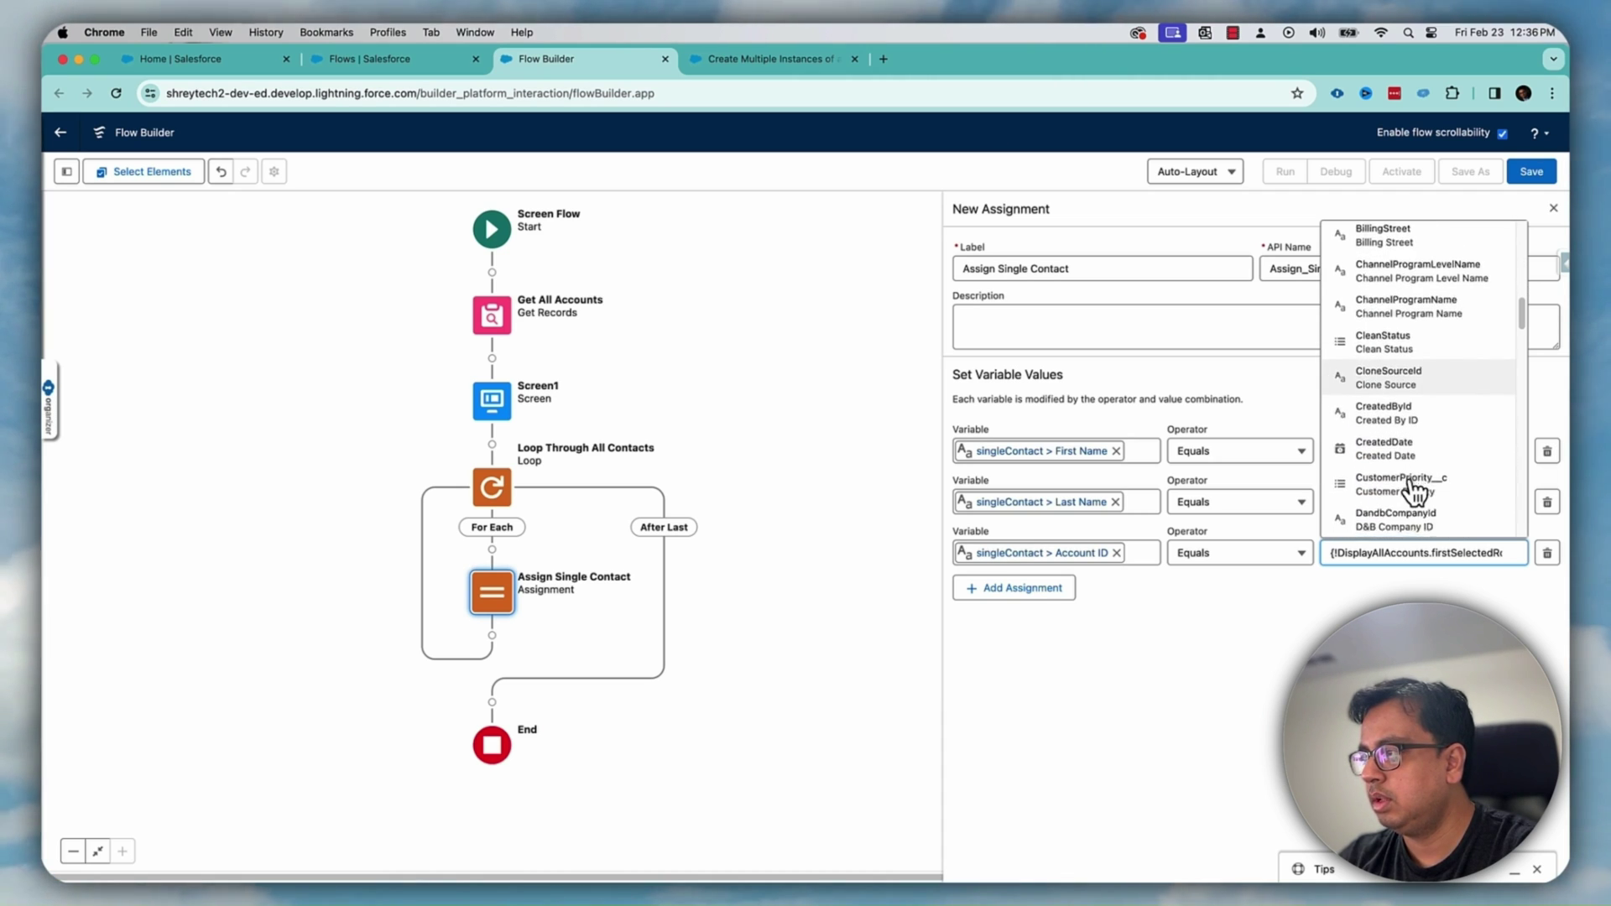
{"action": "scroll", "coordinate": [1412, 492], "scroll_direction": "down", "scroll_amount": 3}
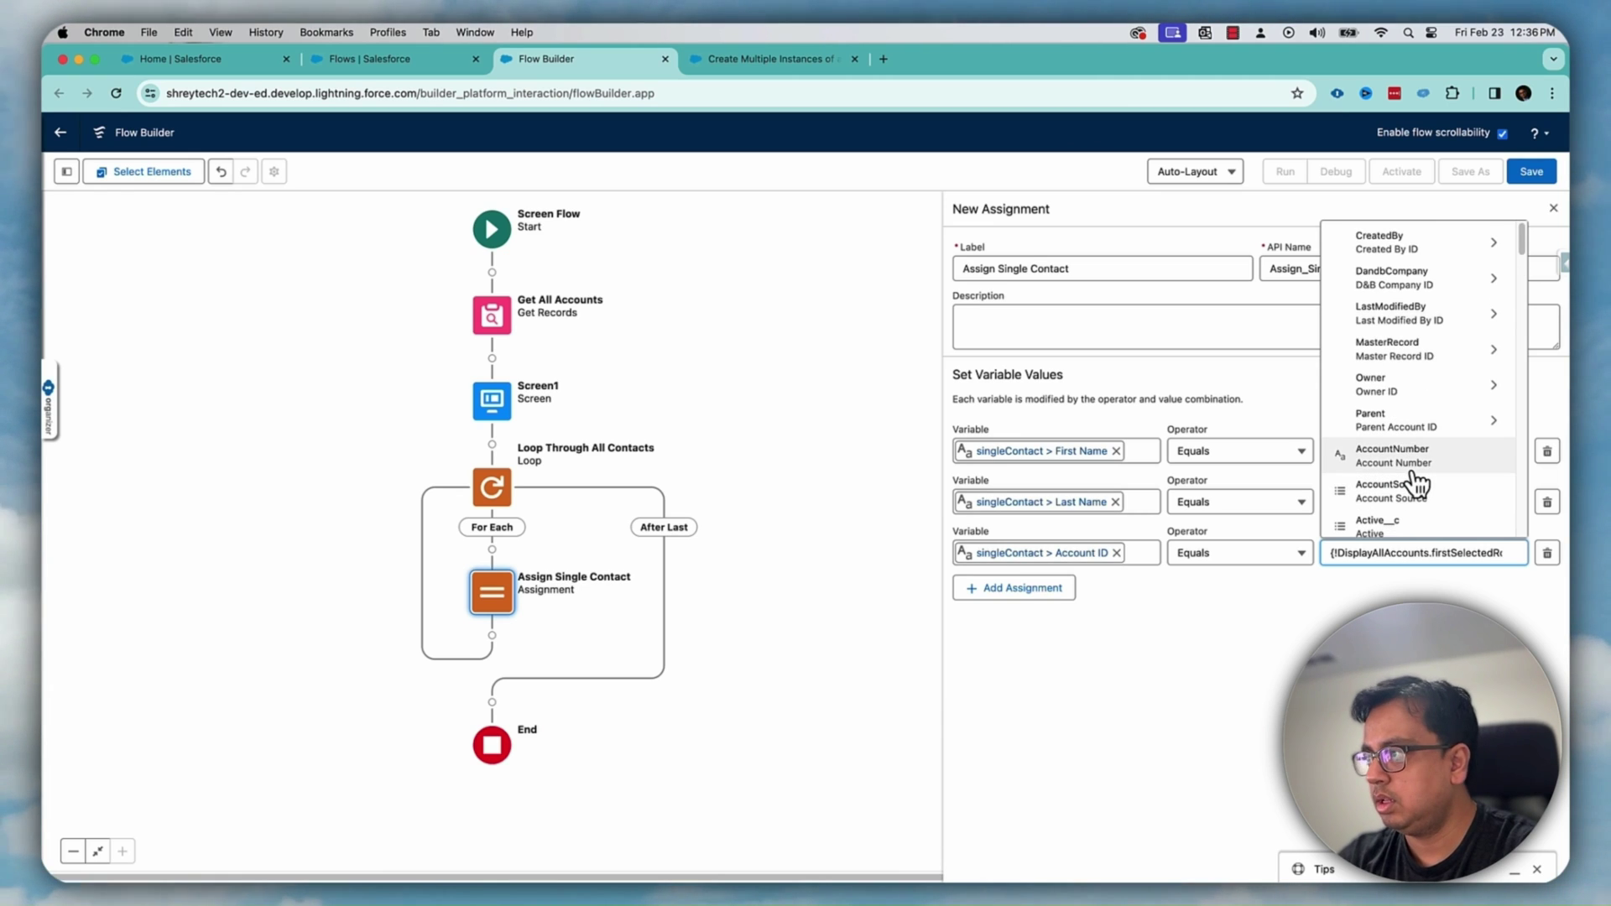
{"action": "type", "text": "accoiy"}
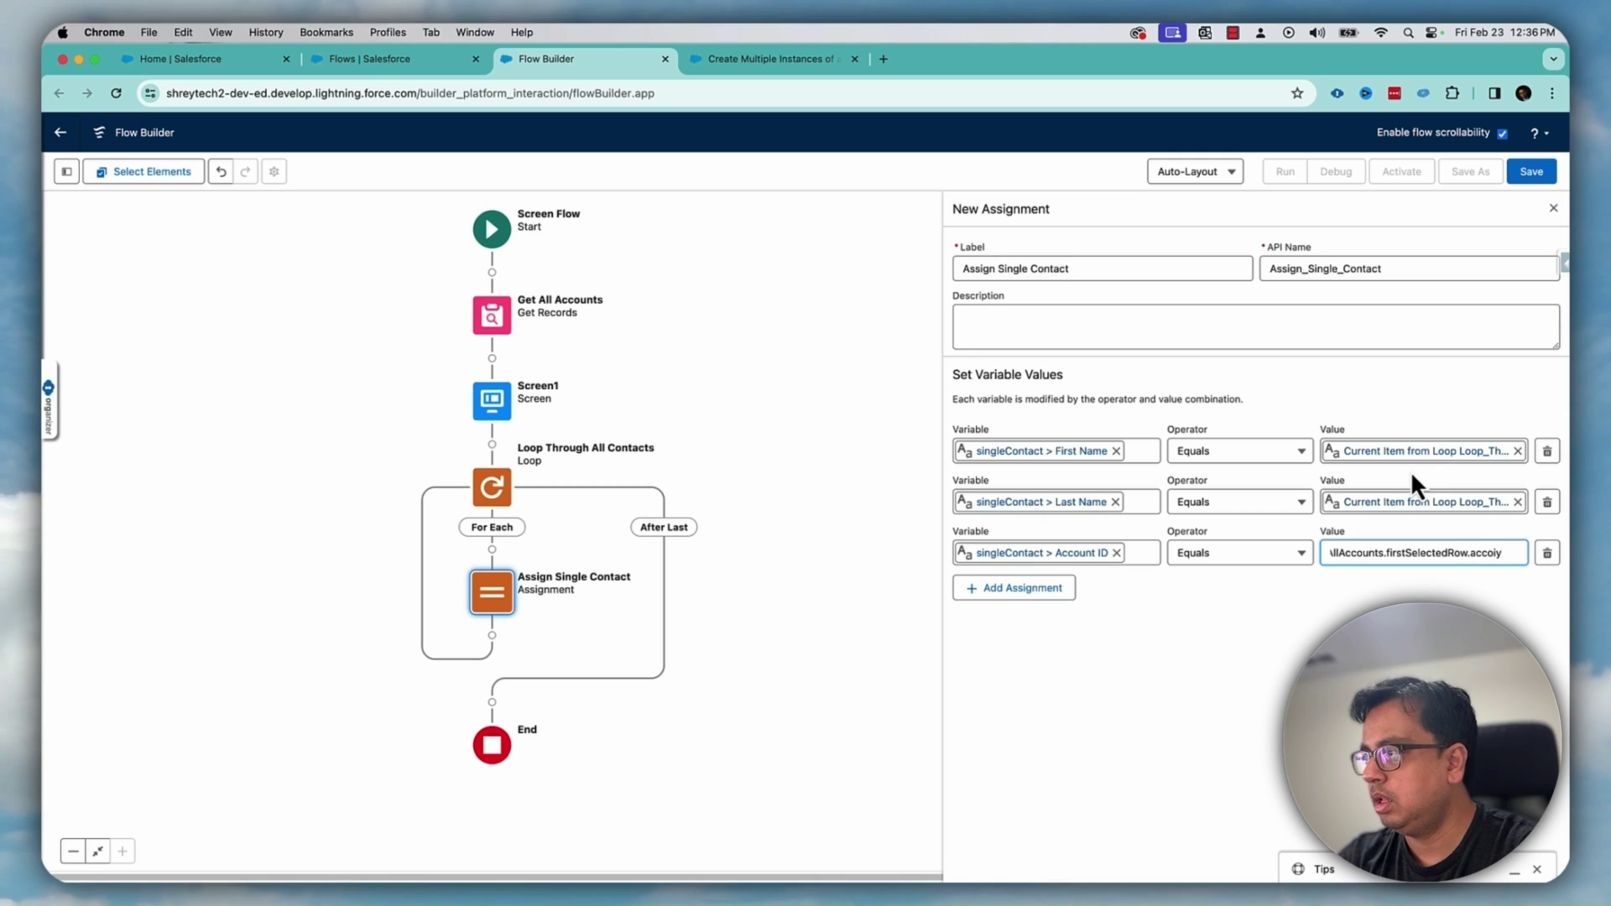
Complete the value as DisplayAllAccounts > firstSelectedRow > Id and close the panel
{"action": "key", "text": "BackSpace"}
{"action": "key", "text": "BackSpace"}
{"action": "key", "text": "BackSpace"}
{"action": "type", "text": "ountId"}
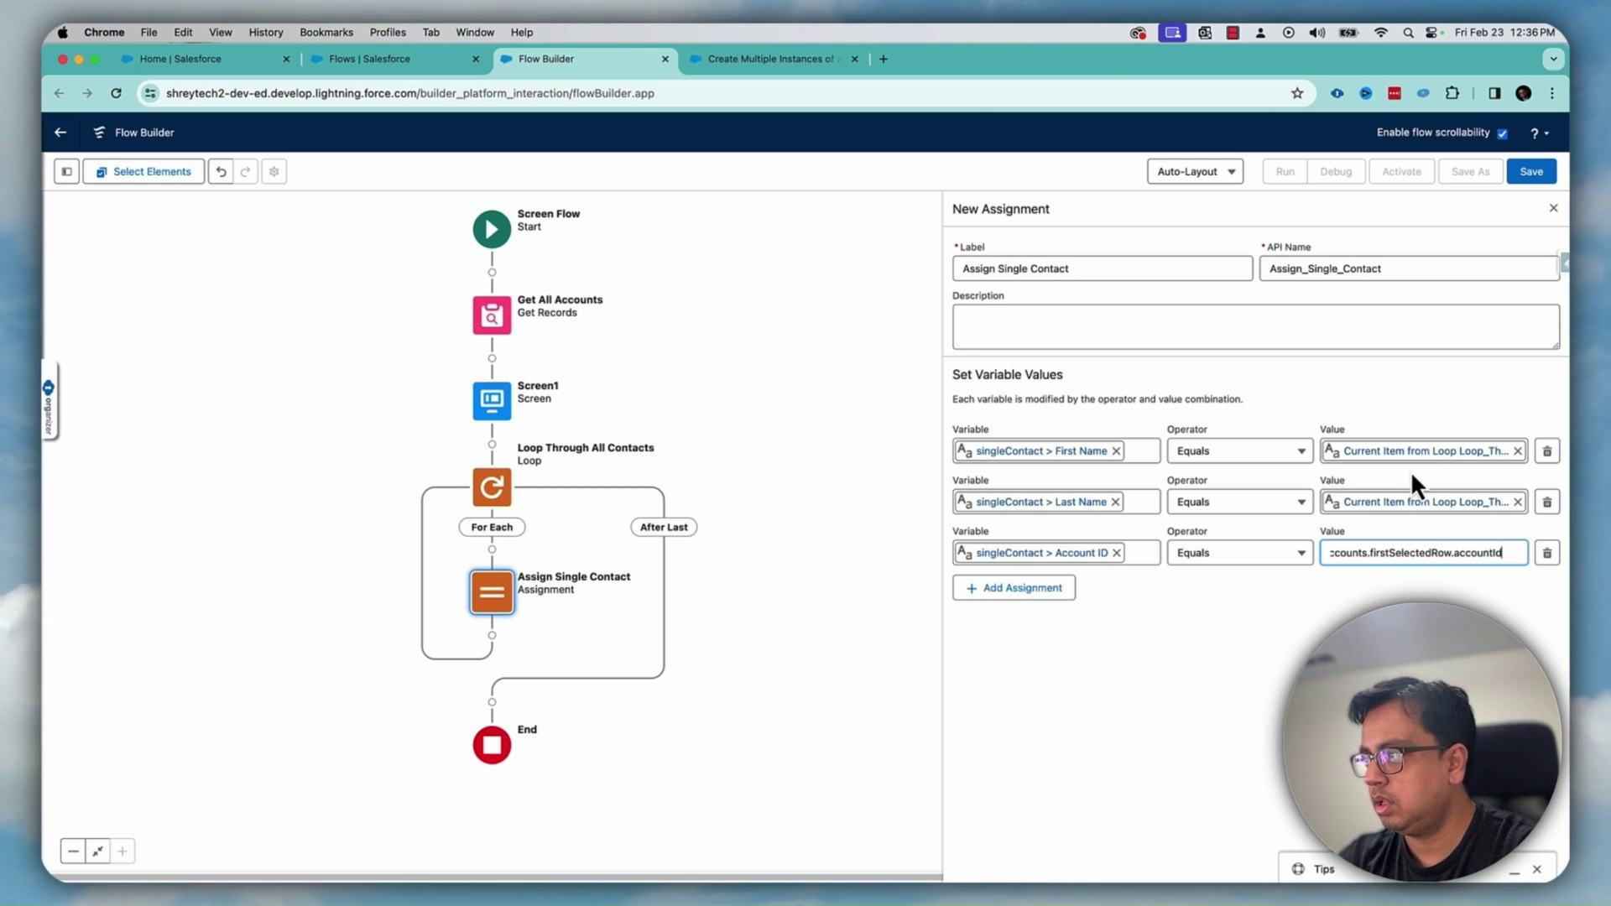
{"action": "key", "text": "BackSpace"}
{"action": "key", "text": "BackSpace"}
{"action": "key", "text": "BackSpace"}
{"action": "key", "text": "BackSpace"}
{"action": "key", "text": "BackSpace"}
{"action": "key", "text": "BackSpace"}
{"action": "key", "text": "BackSpace"}
{"action": "type", "text": "Id"}
{"action": "scroll", "coordinate": [1417, 479], "scroll_direction": "down", "scroll_amount": 1}
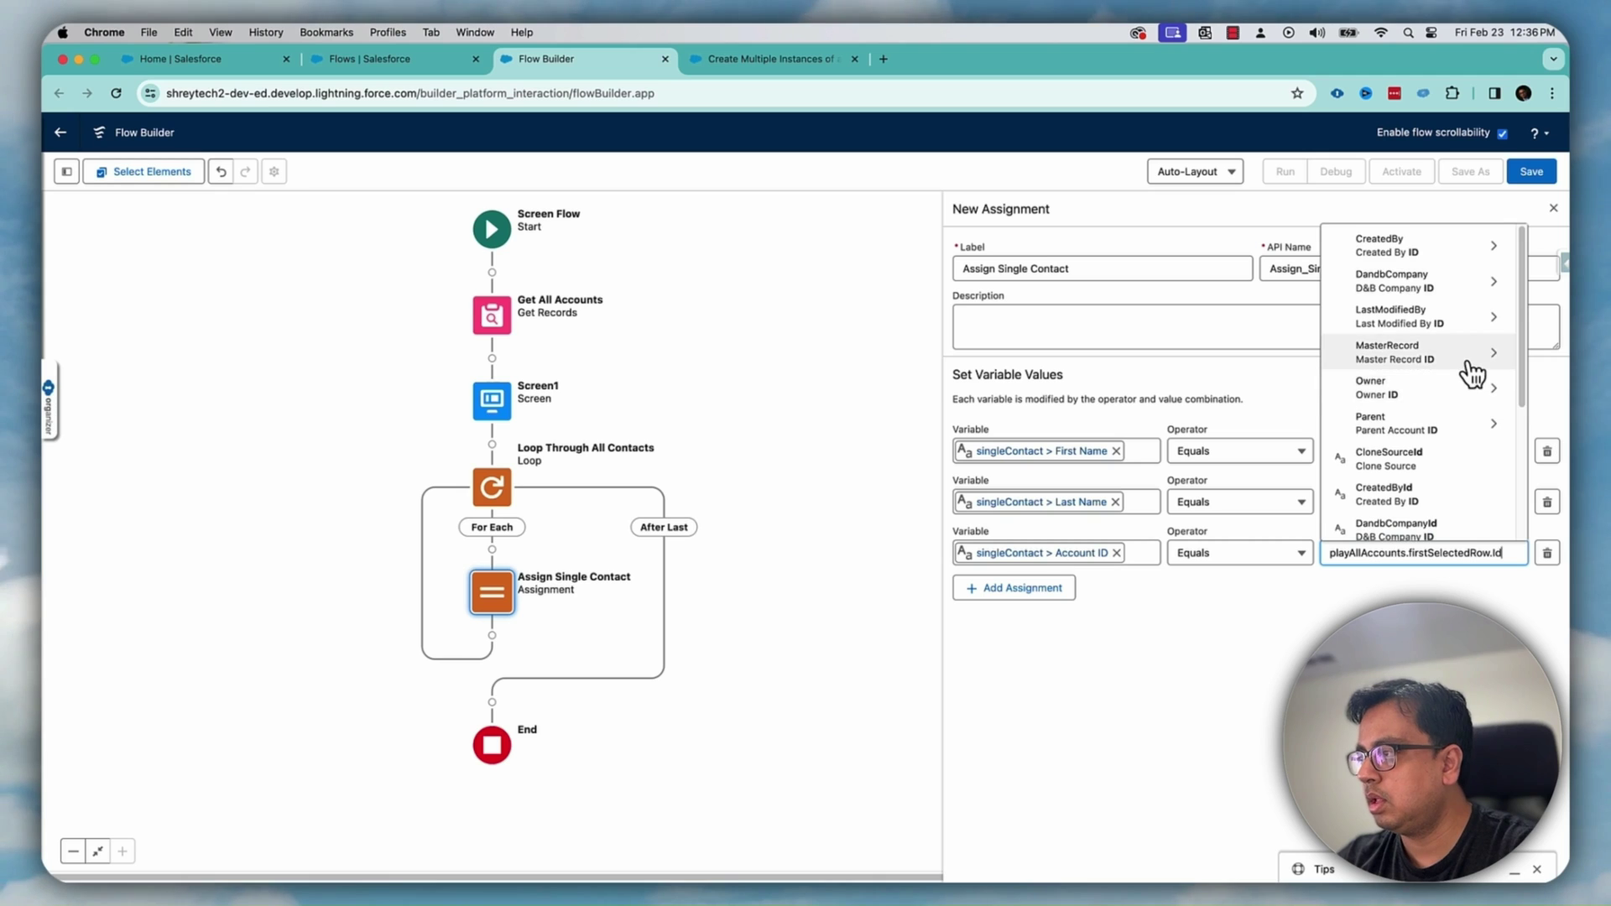
{"action": "scroll", "coordinate": [1416, 485], "scroll_direction": "down", "scroll_amount": 1}
{"action": "scroll", "coordinate": [1419, 490], "scroll_direction": "down", "scroll_amount": 1}
{"action": "left_click", "coordinate": [1419, 492]}
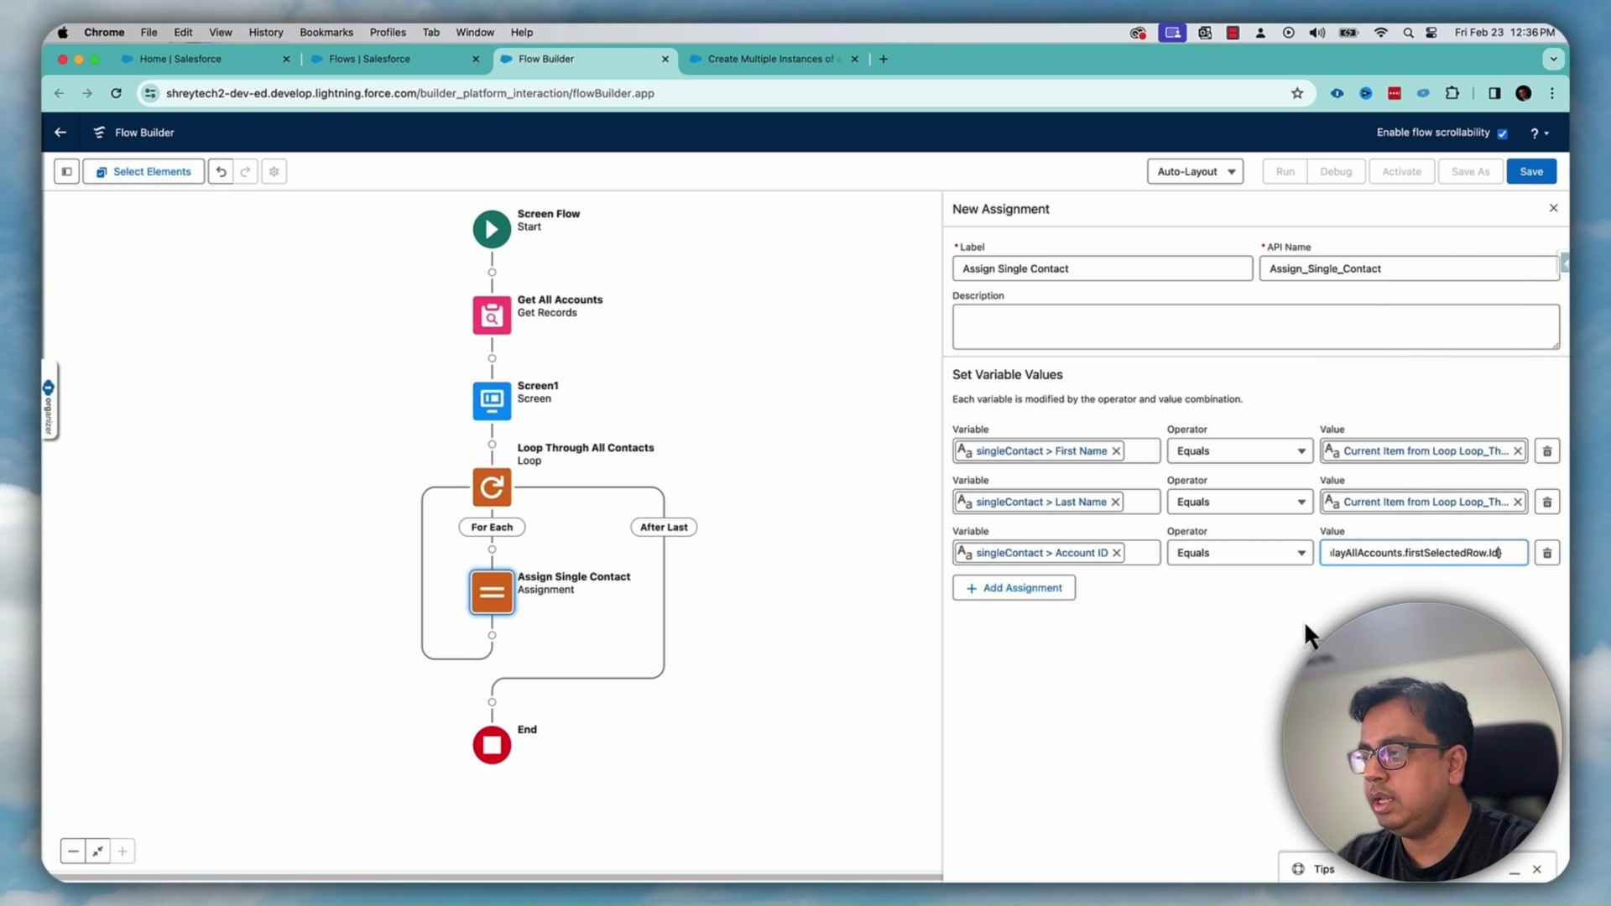
{"action": "left_click", "coordinate": [1286, 638]}
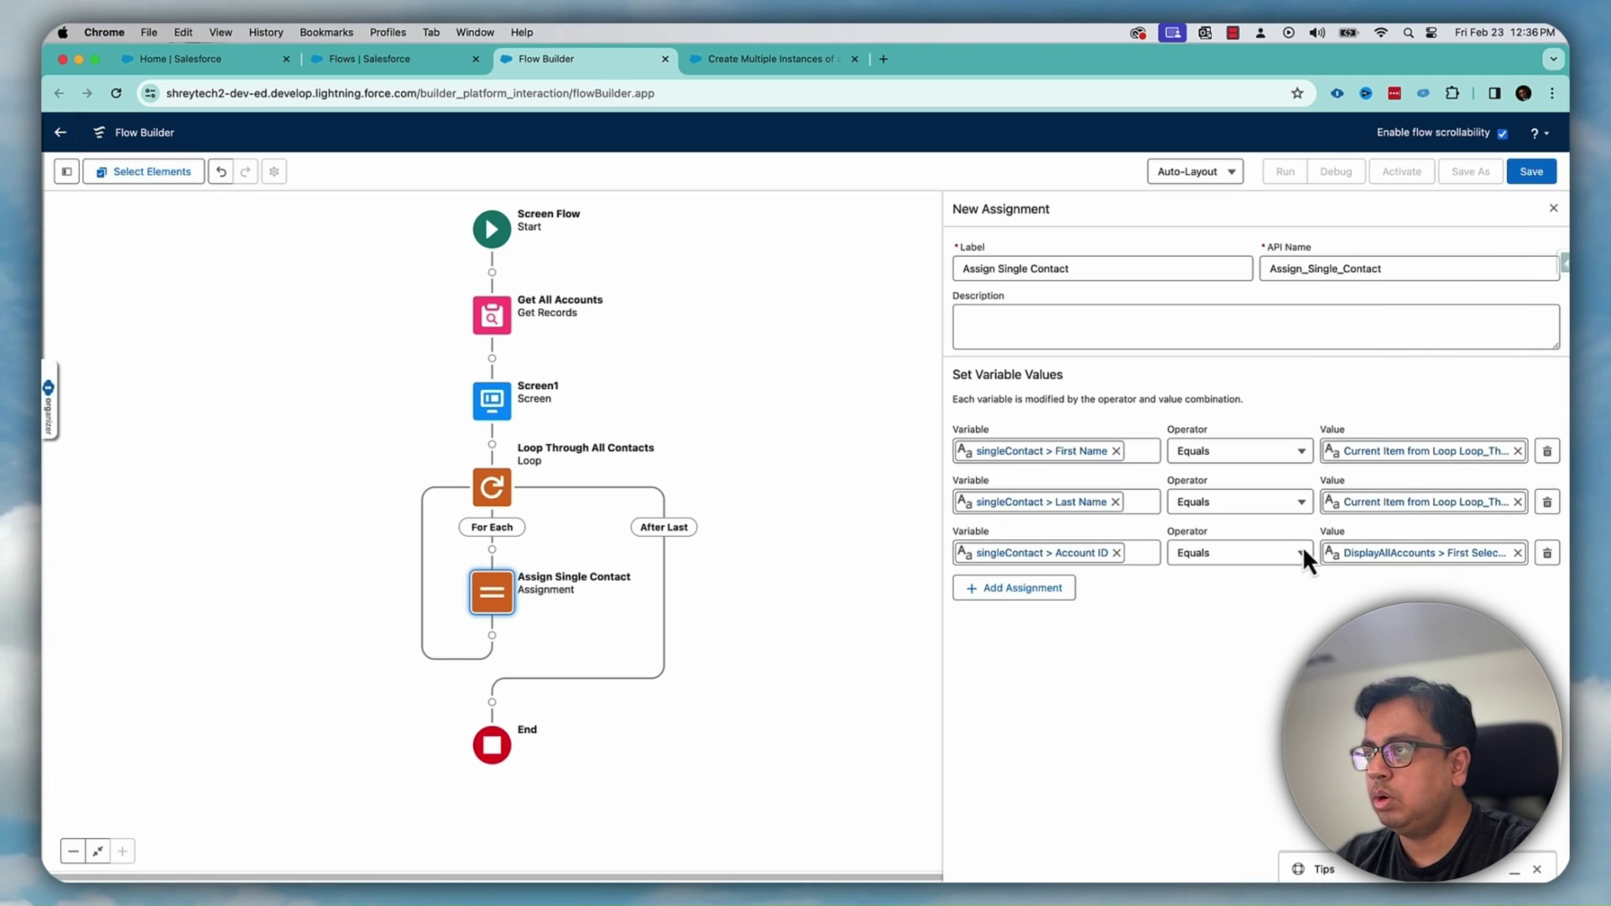
{"action": "left_click", "coordinate": [1554, 213]}
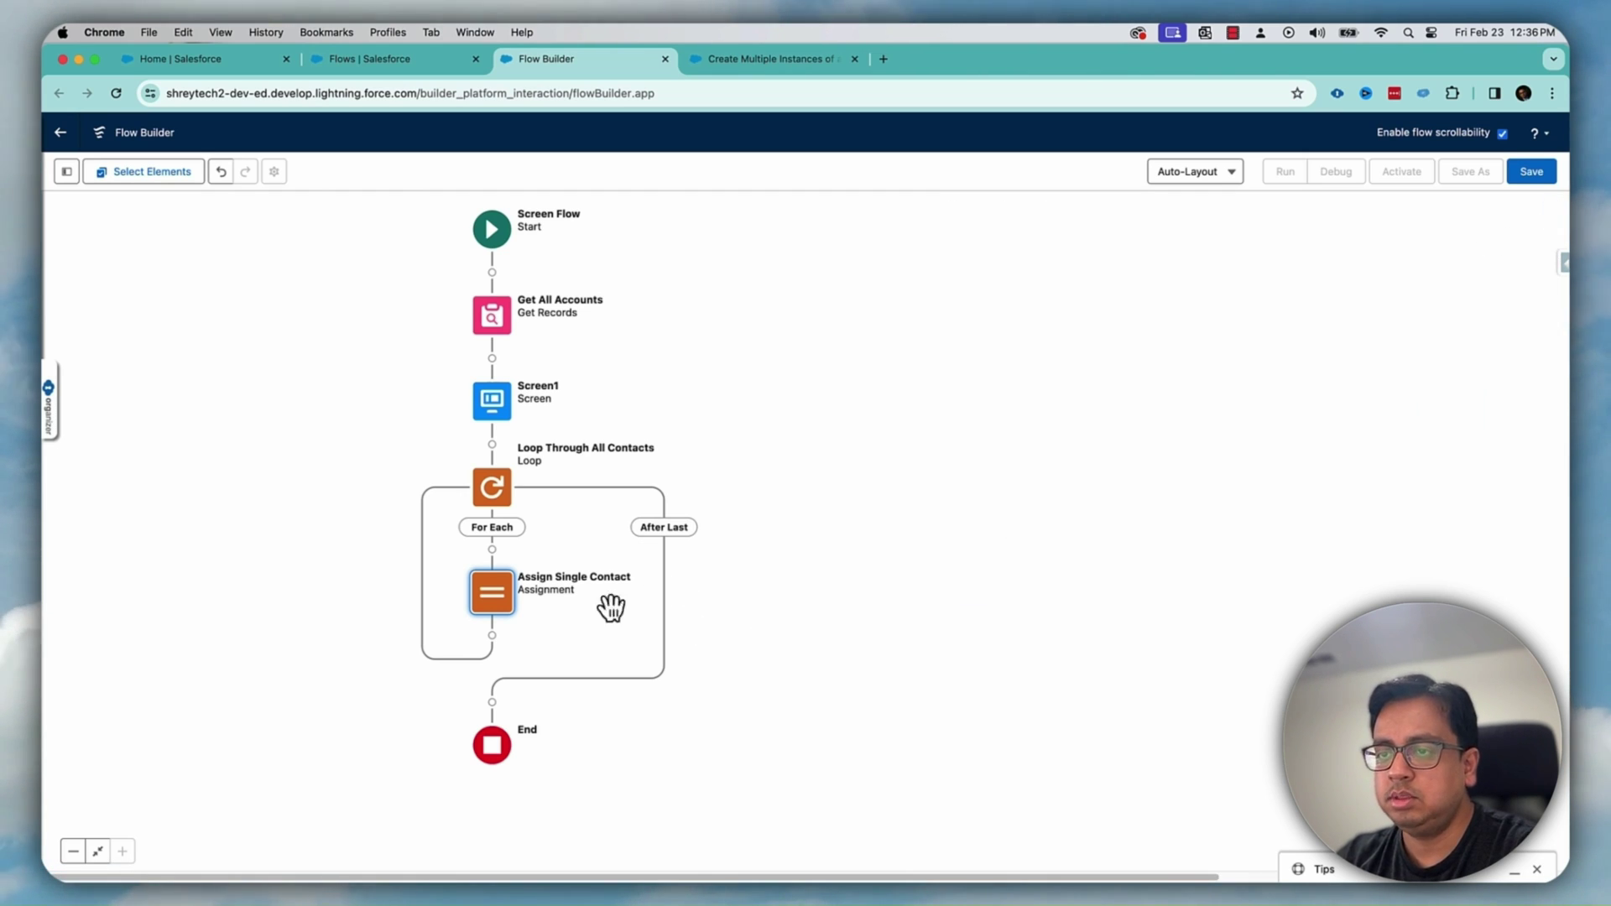
Add an Assignment labelled 'Assign to Contact Lists' below Assign Single Contact
{"action": "left_click", "coordinate": [493, 634]}
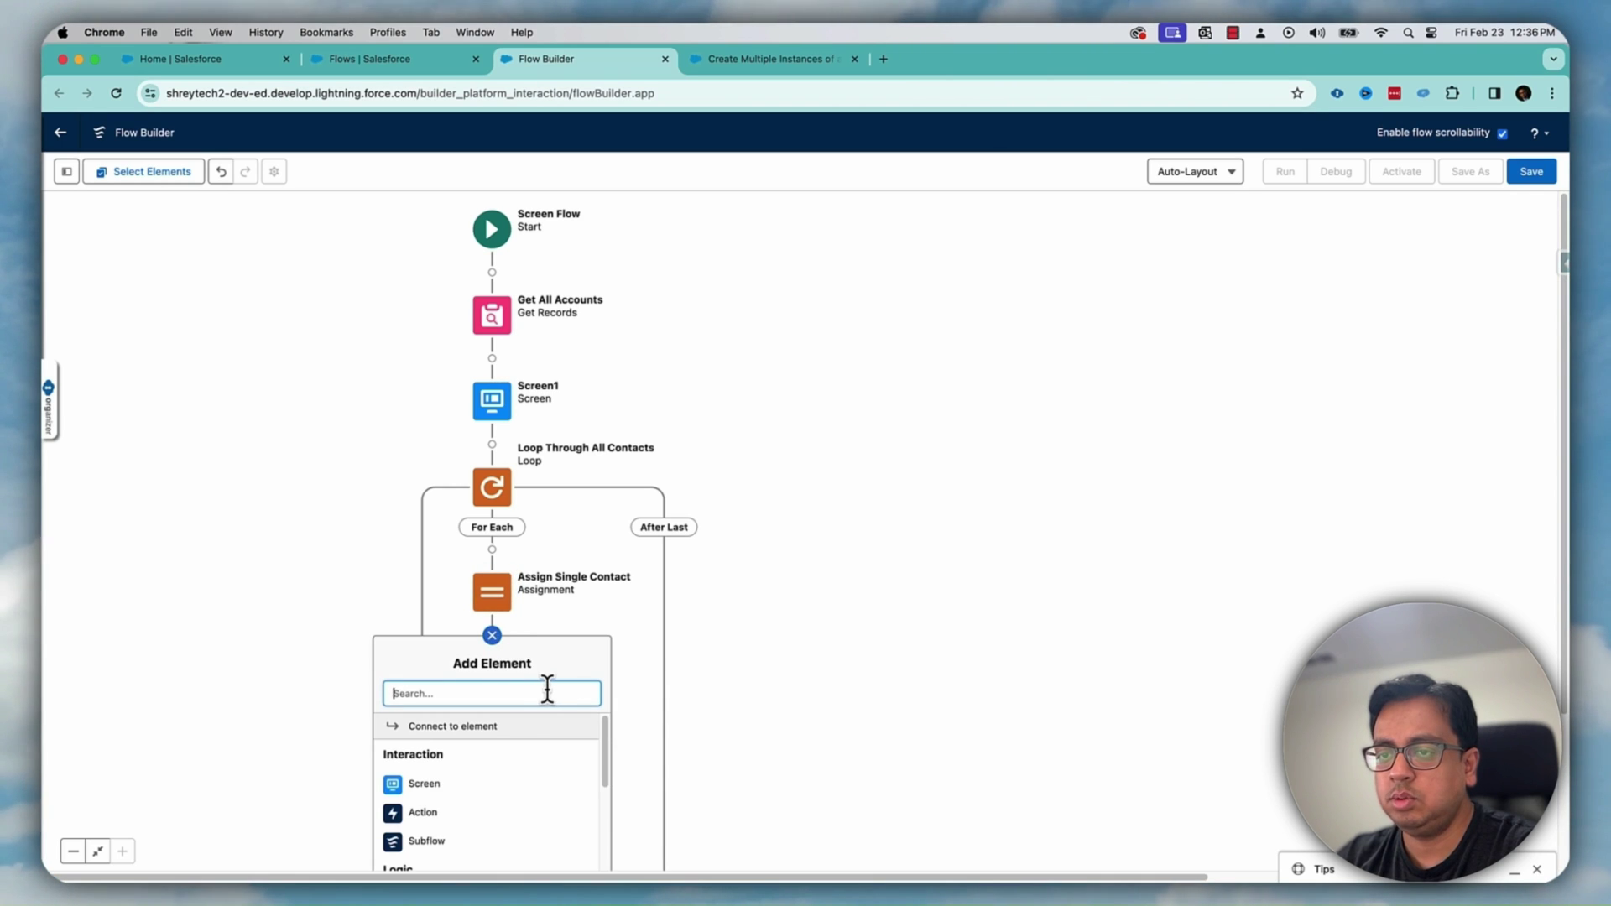
{"action": "type", "text": "ass"}
{"action": "left_click", "coordinate": [515, 729]}
{"action": "left_click", "coordinate": [1041, 268]}
{"action": "type", "text": "Assign to Contact"}
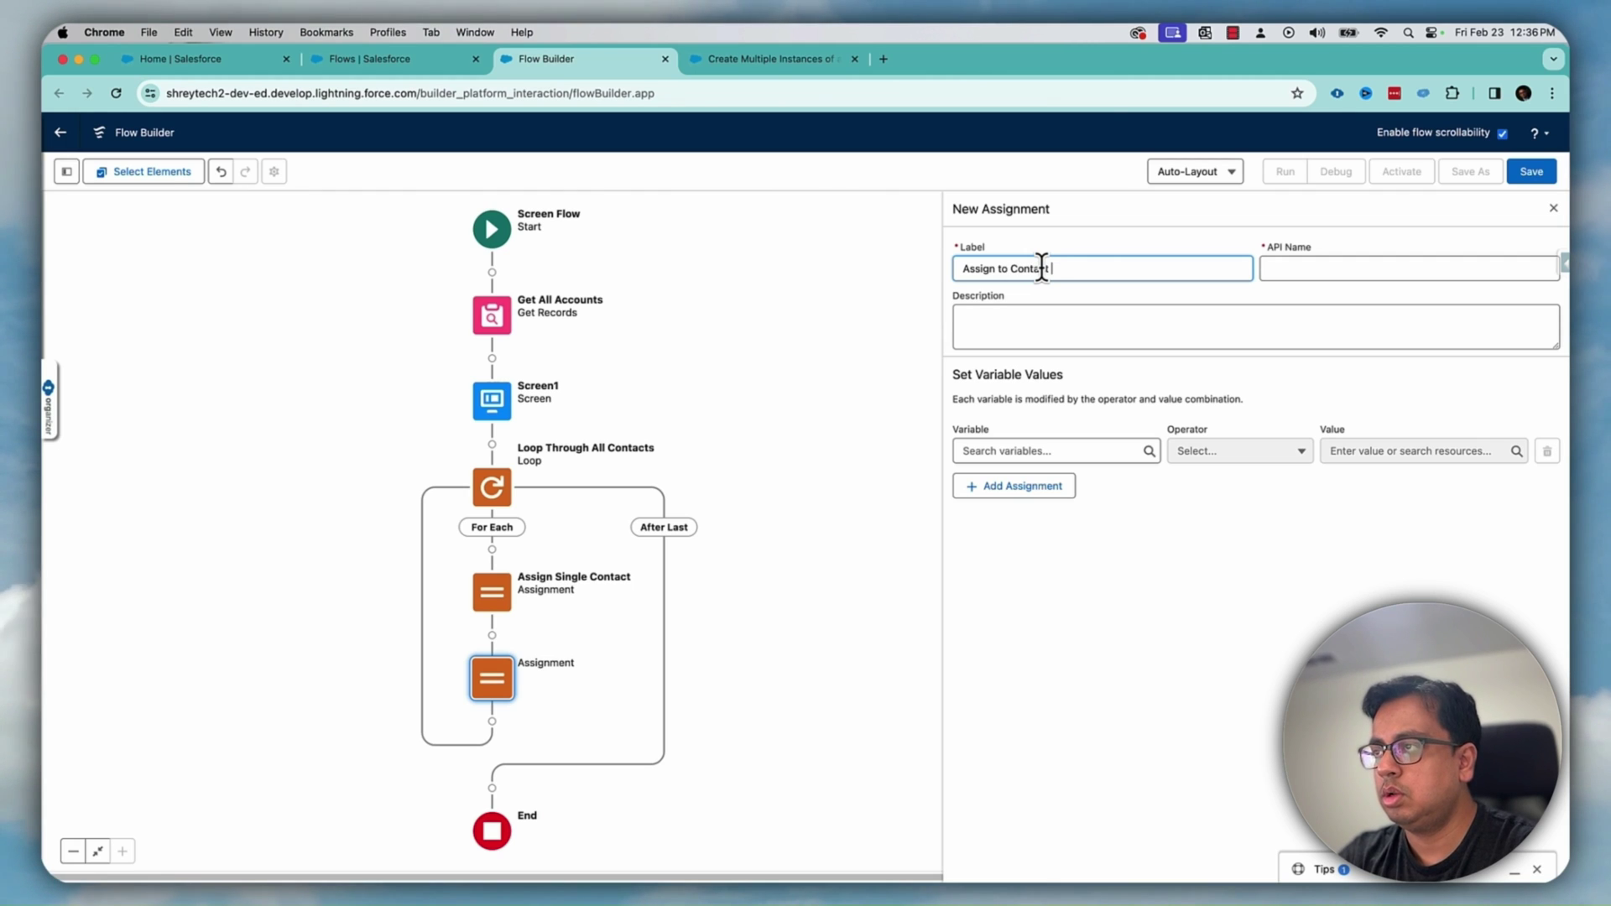
{"action": "type", "text": "sts"}
{"action": "key", "text": "Tab"}
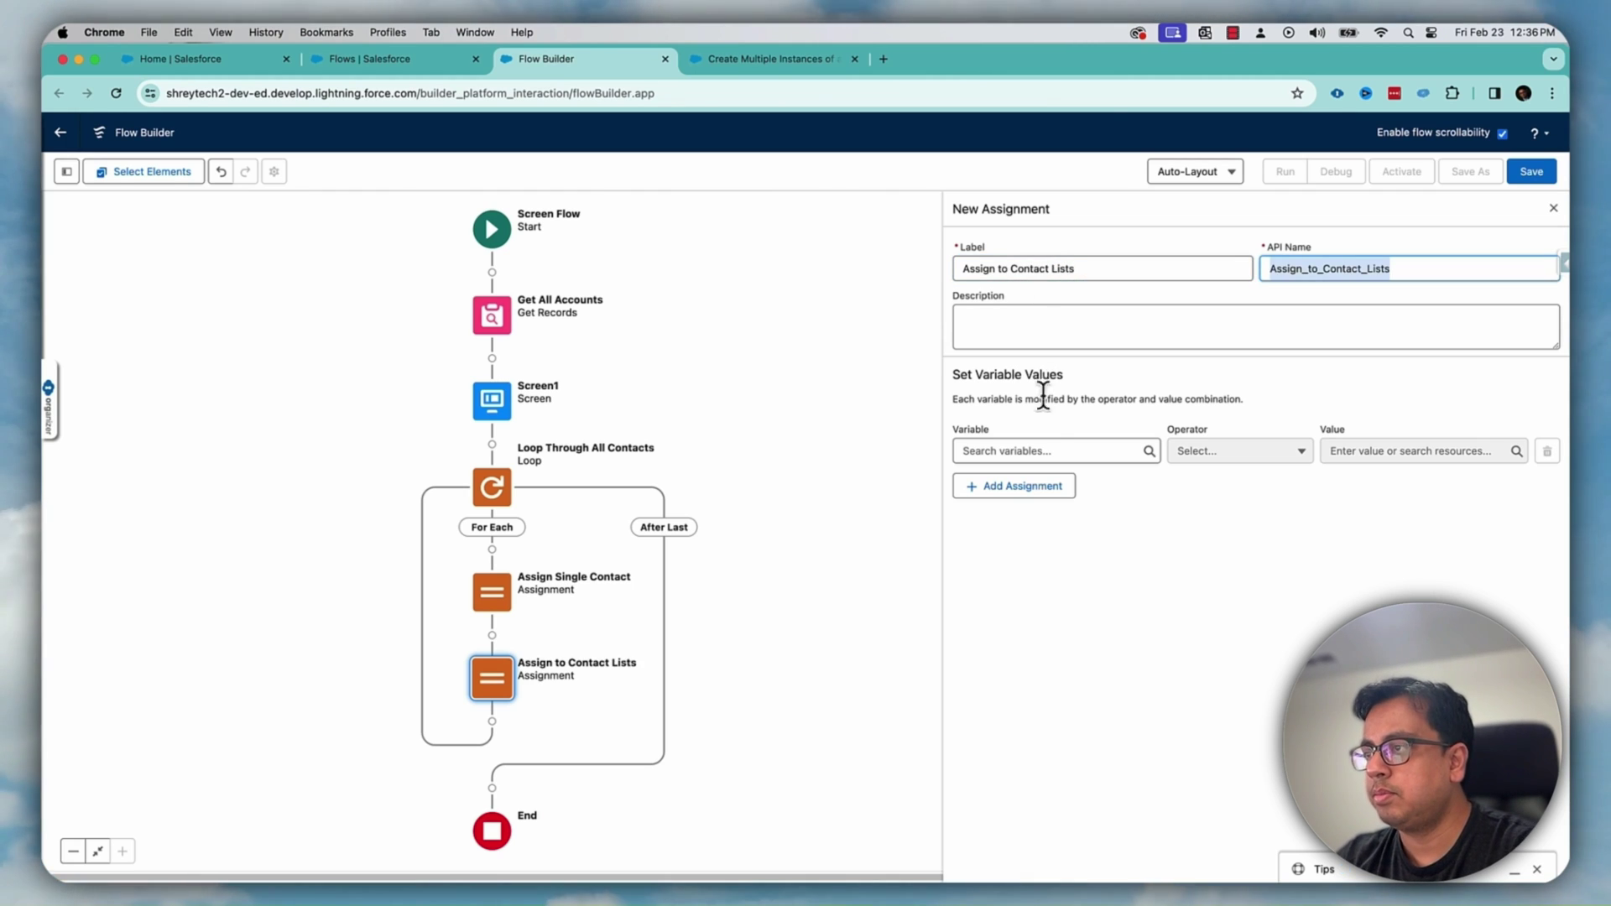
{"action": "left_click", "coordinate": [1040, 451]}
Create allContacts as a Record variable of Contact with Allow multiple values enabled
{"action": "left_click", "coordinate": [1022, 486]}
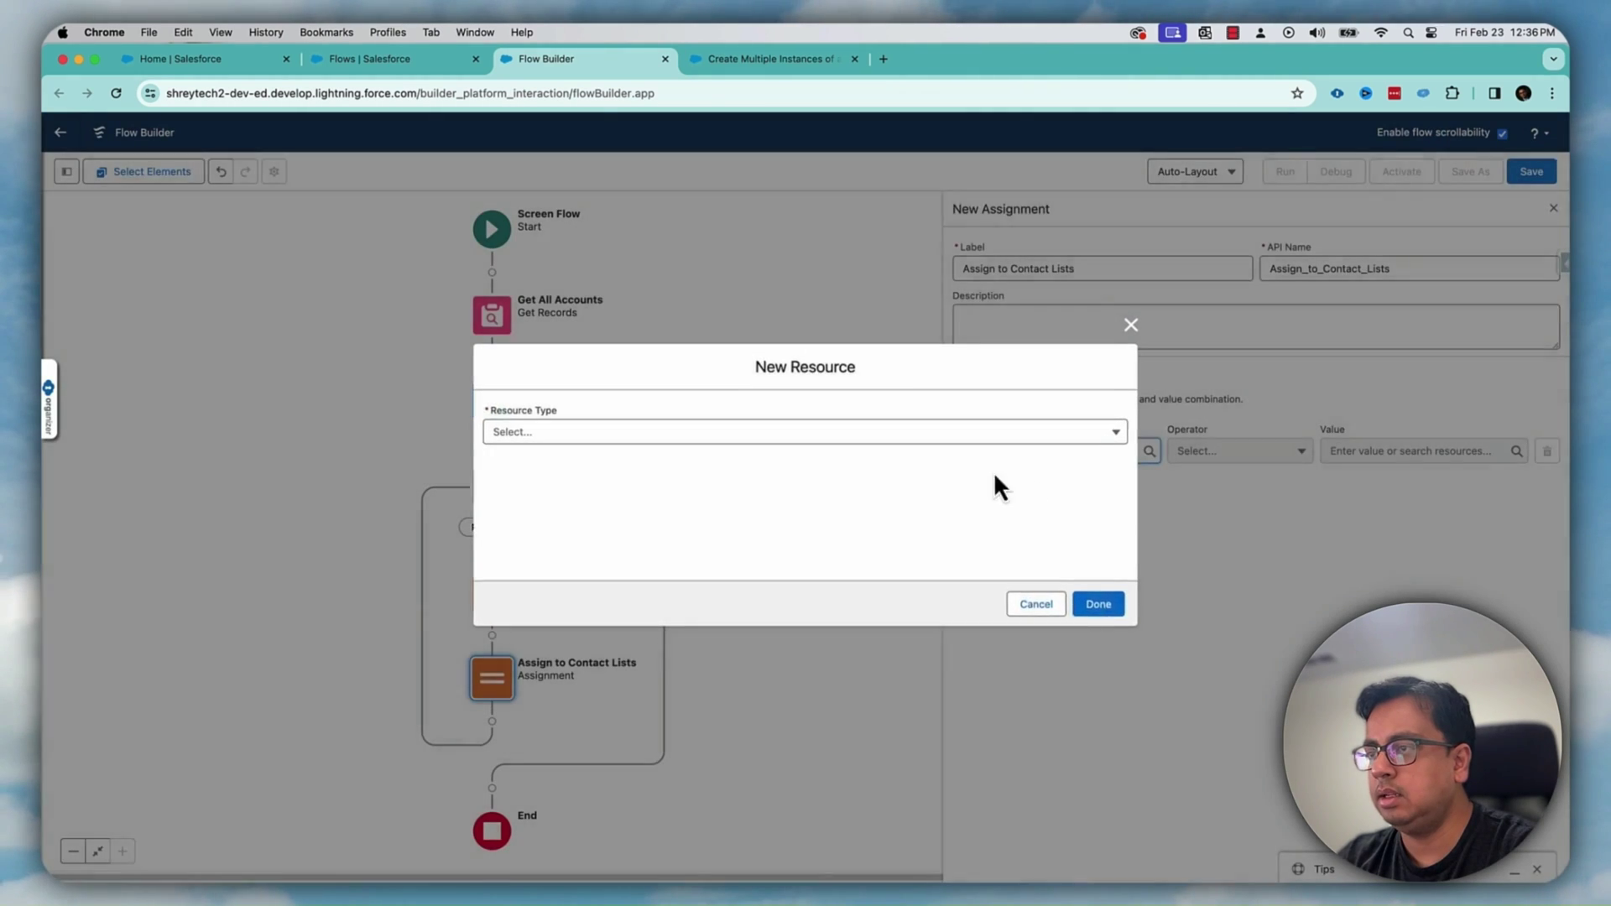
{"action": "left_click", "coordinate": [706, 432]}
{"action": "left_click", "coordinate": [621, 468]}
{"action": "type", "text": "allContac"}
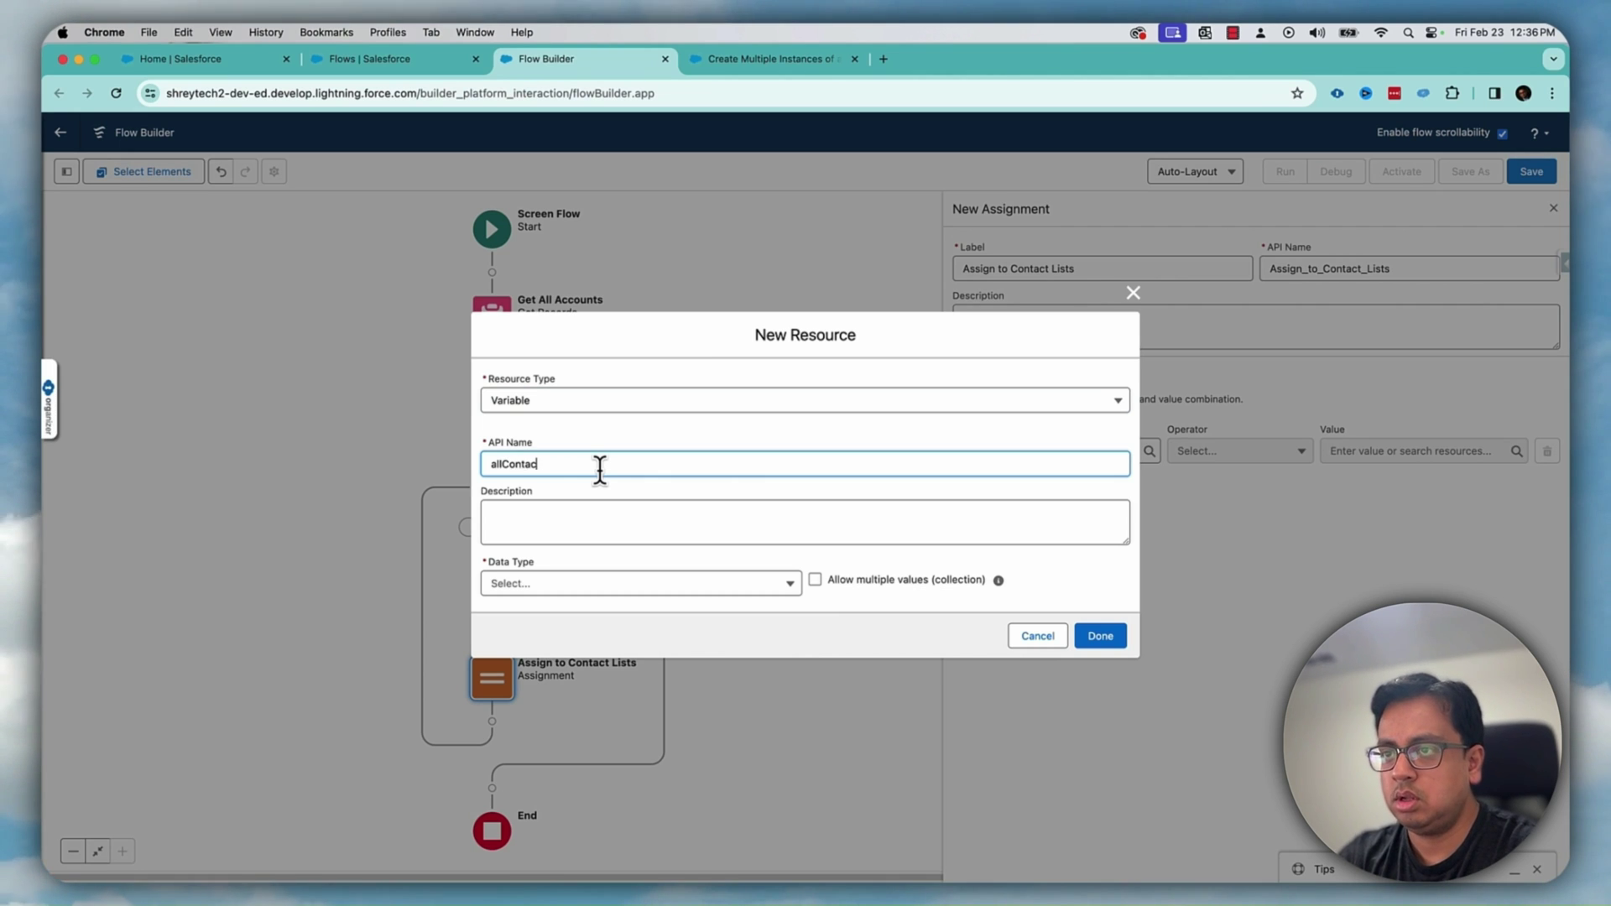
{"action": "type", "text": "ts"}
{"action": "key", "text": "Tab"}
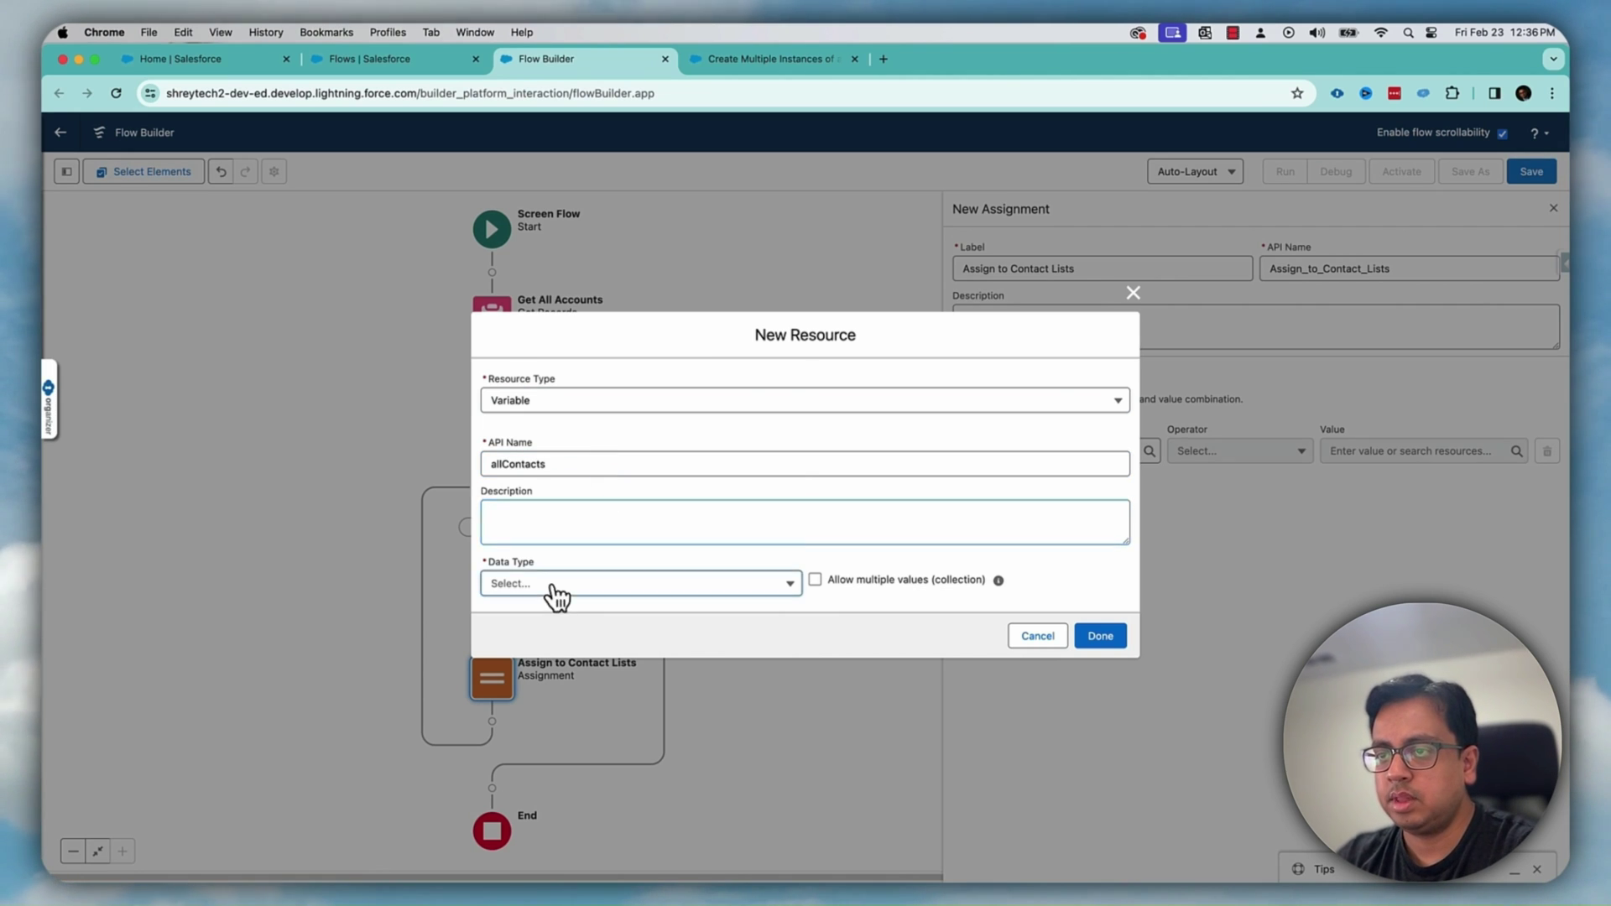
{"action": "left_click", "coordinate": [558, 587]}
{"action": "left_click", "coordinate": [561, 335]}
{"action": "left_click", "coordinate": [625, 579]}
{"action": "type", "text": "co"}
{"action": "key", "text": "BackSpace"}
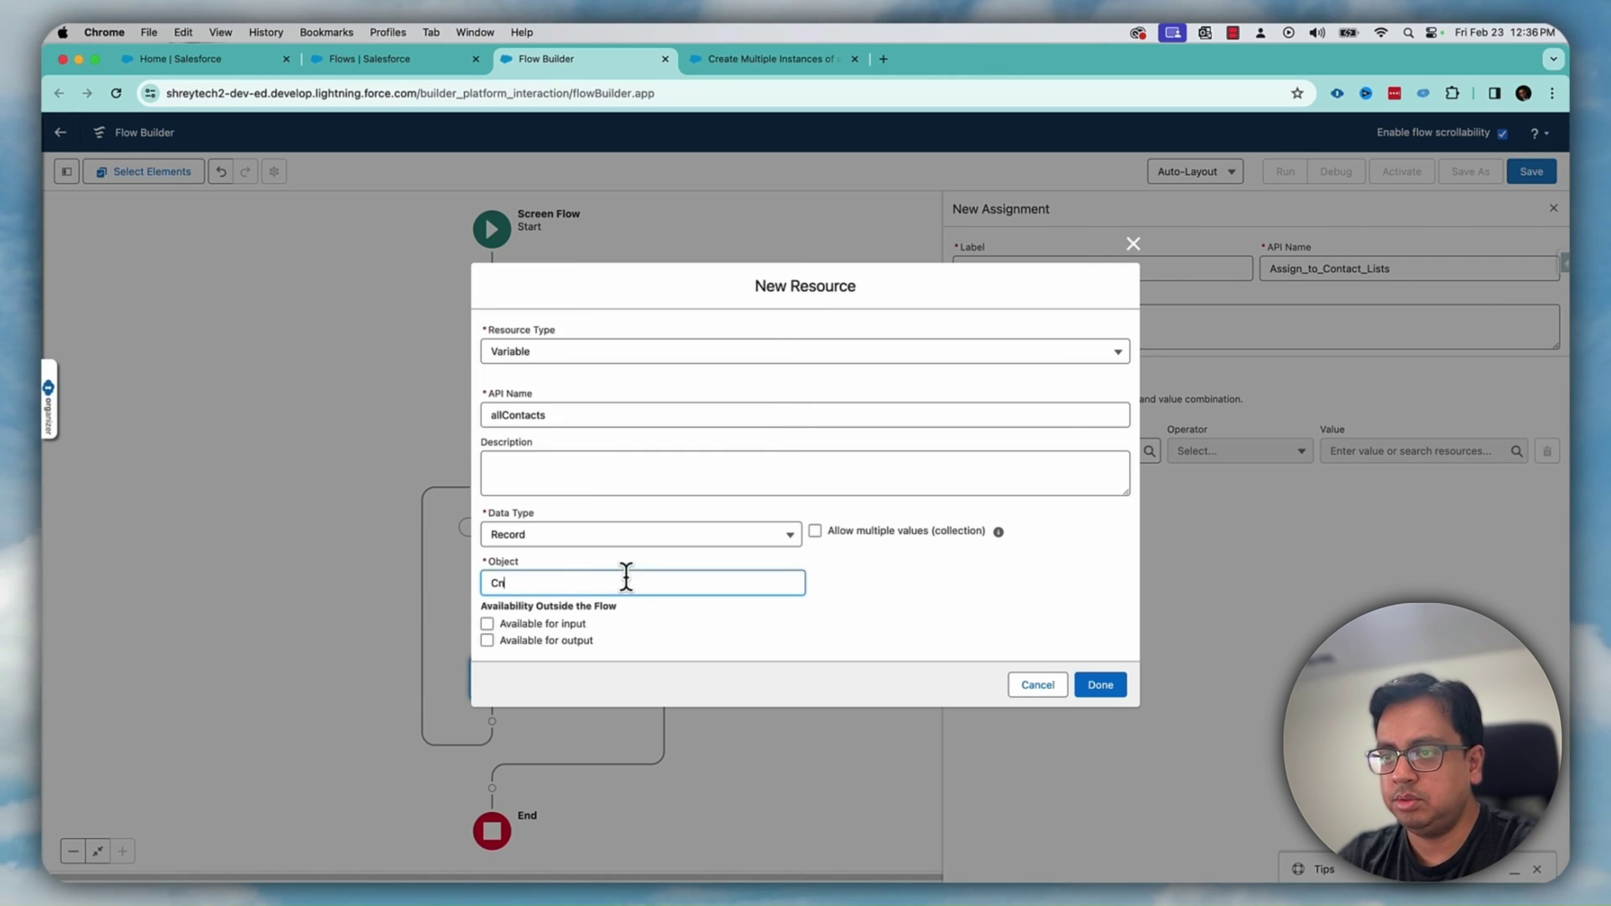
{"action": "key", "text": "BackSpace"}
{"action": "type", "text": "Contact"}
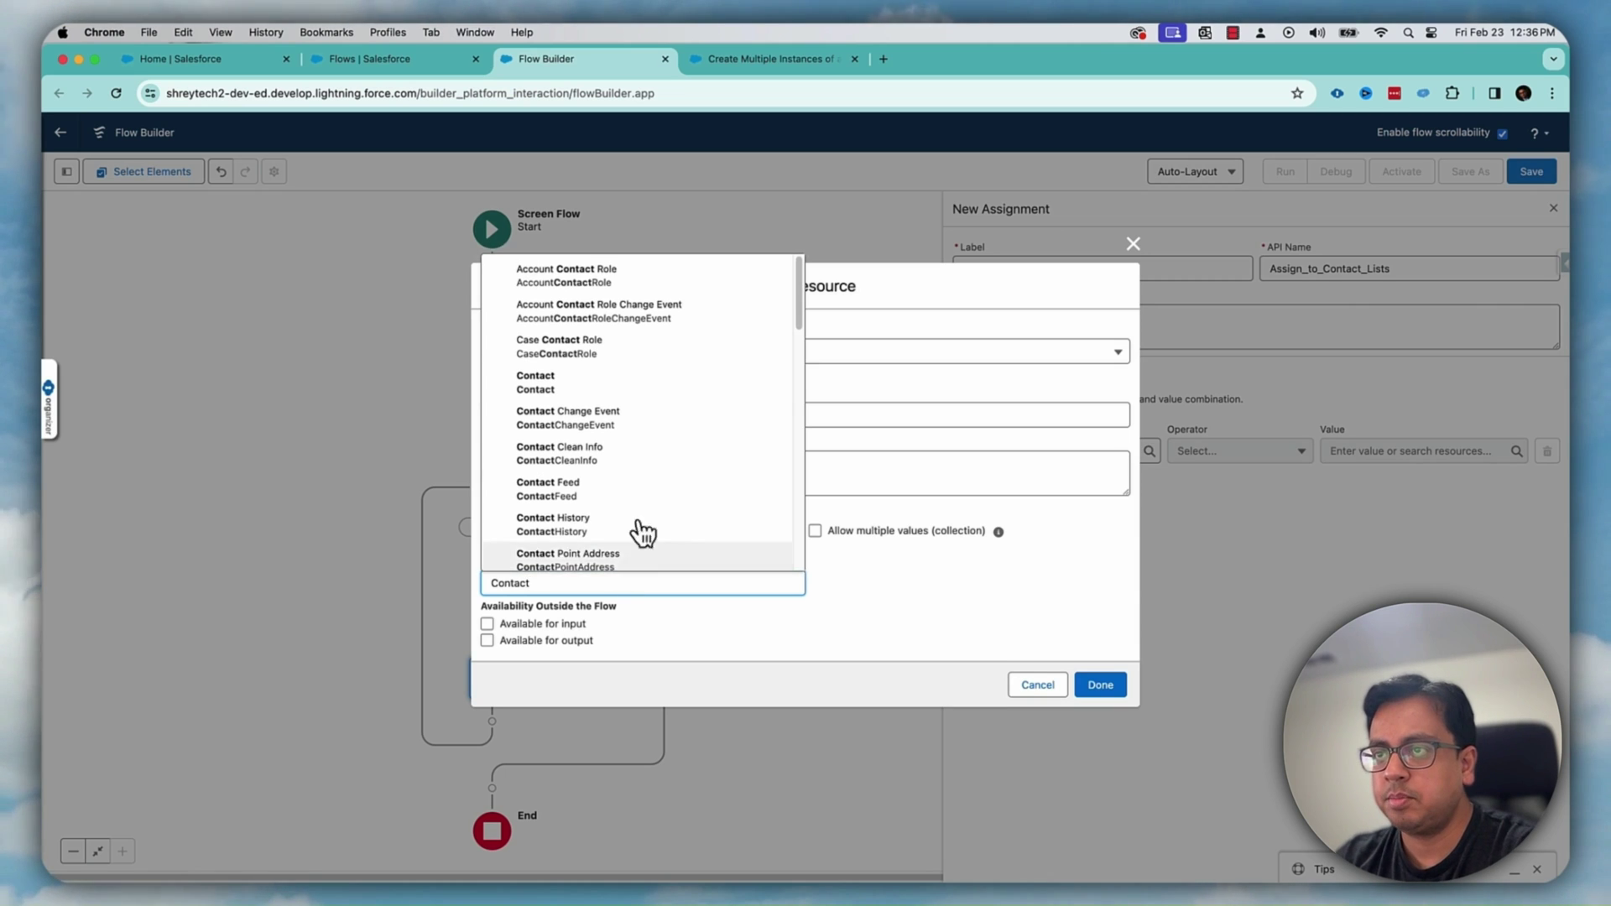
{"action": "left_click", "coordinate": [647, 381]}
{"action": "left_click", "coordinate": [814, 532]}
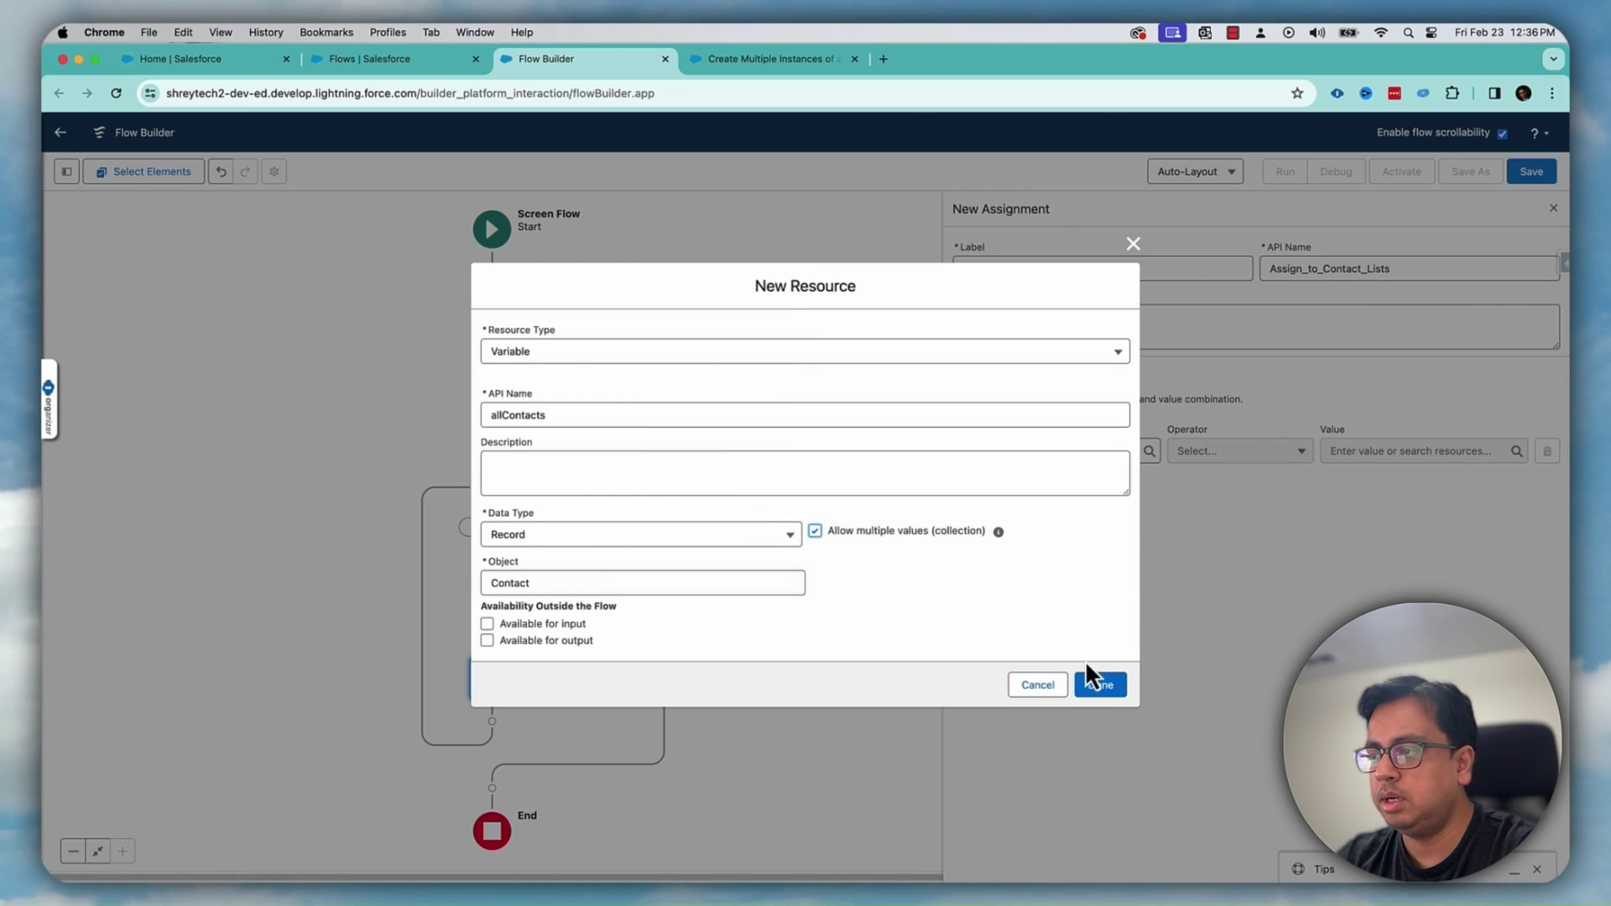
{"action": "left_click", "coordinate": [1103, 687]}
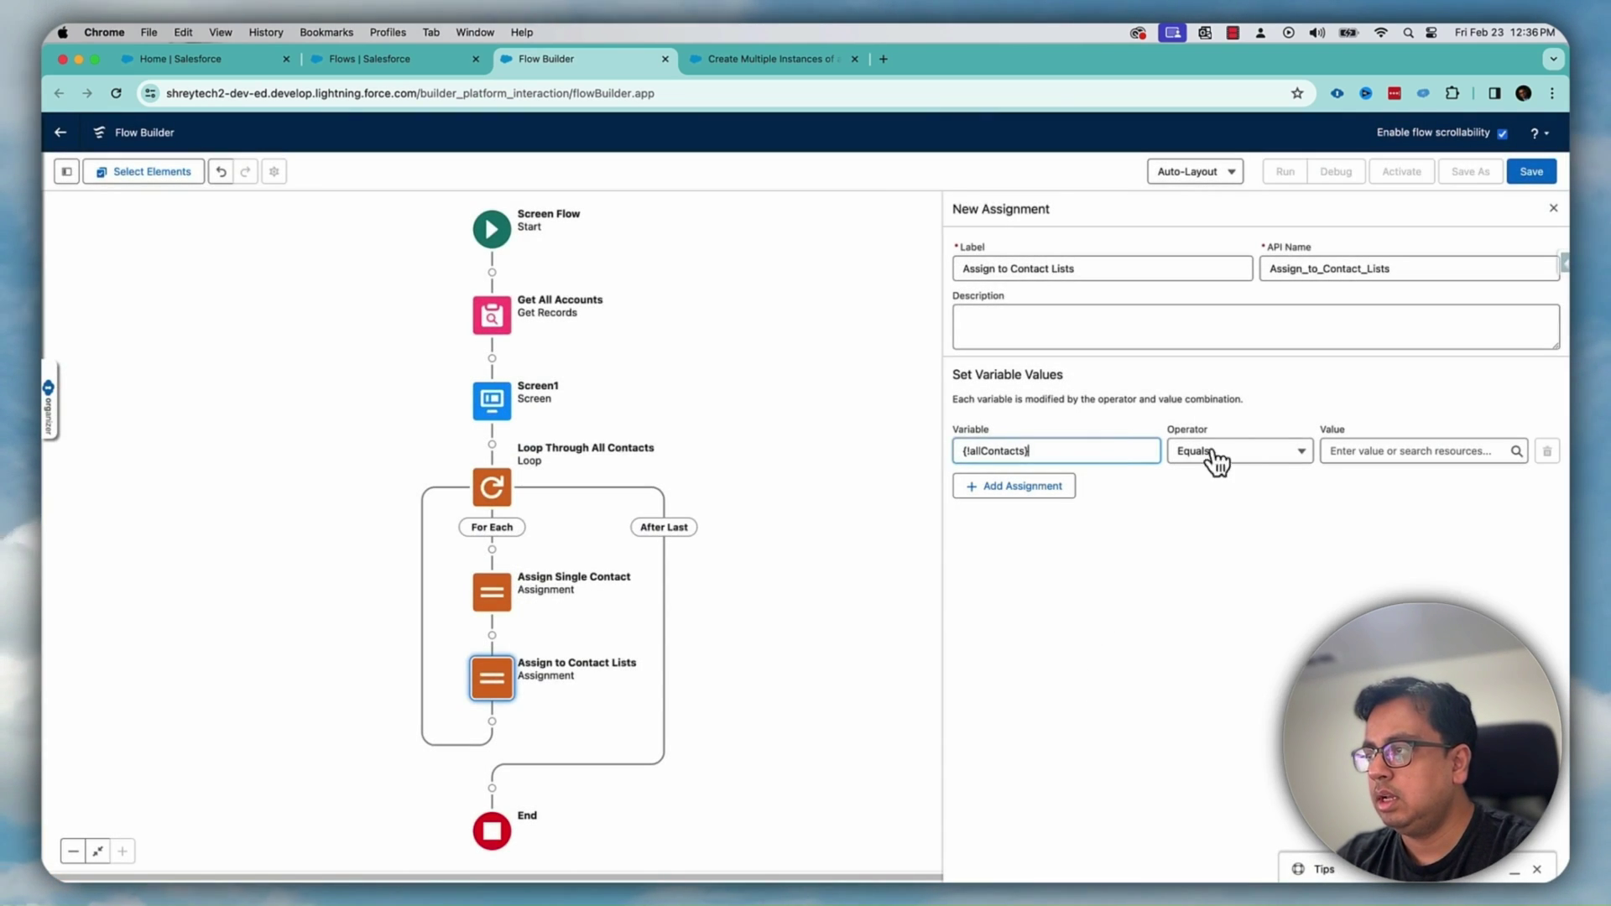
Set the allContacts row's operator to Add with singleContact as the value
{"action": "left_click", "coordinate": [1243, 456]}
{"action": "left_click", "coordinate": [1241, 512]}
{"action": "left_click", "coordinate": [1367, 450]}
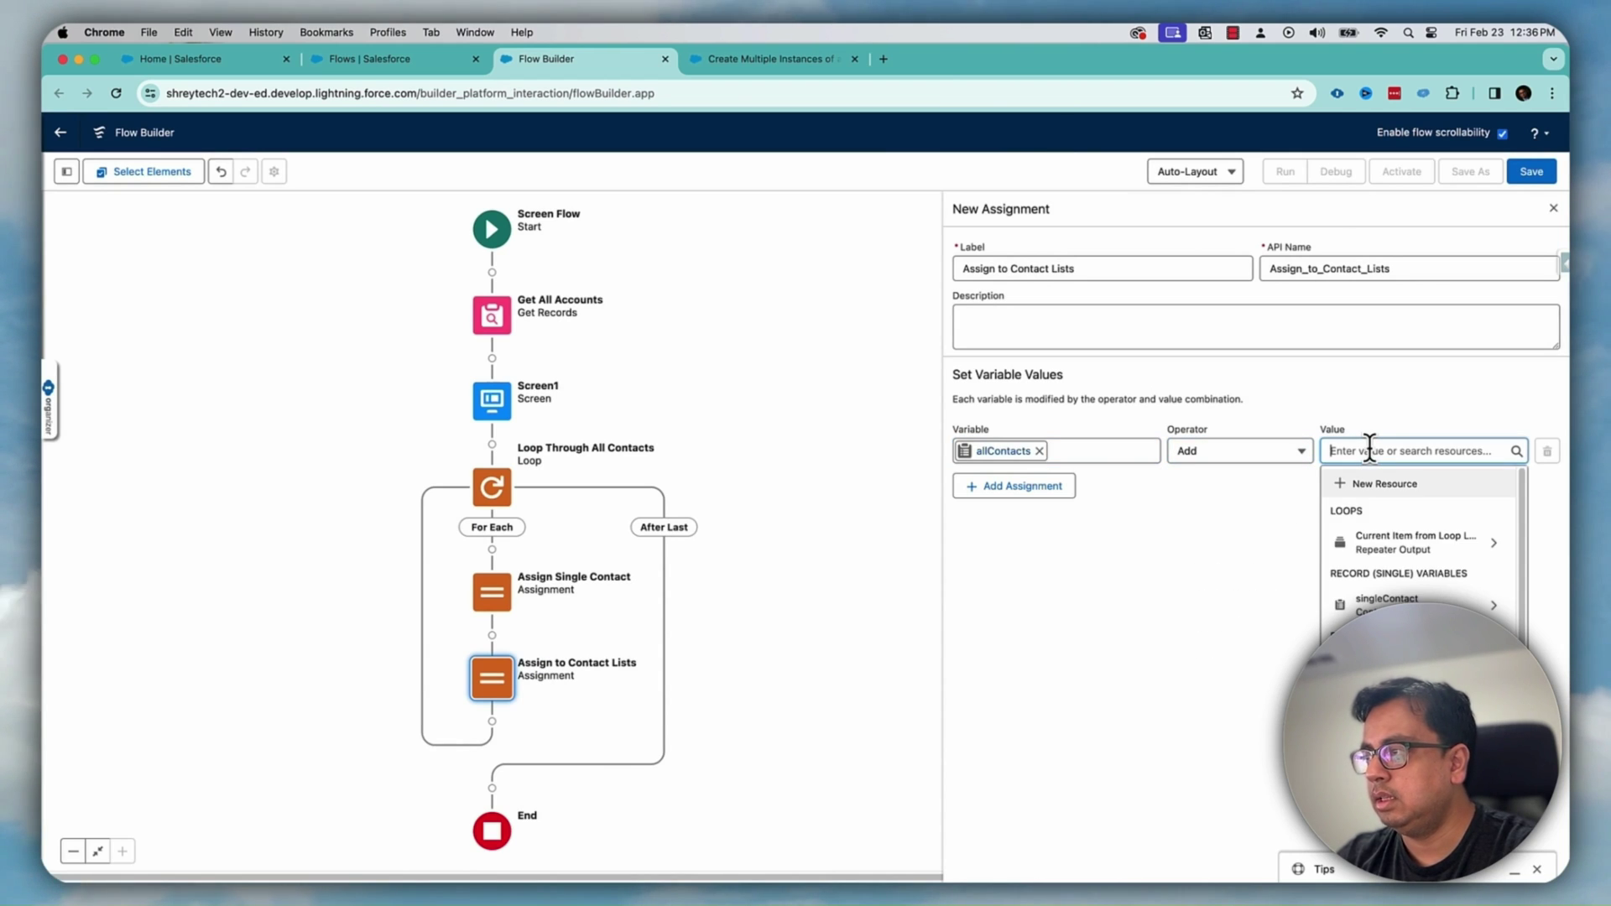
{"action": "type", "text": "sing"}
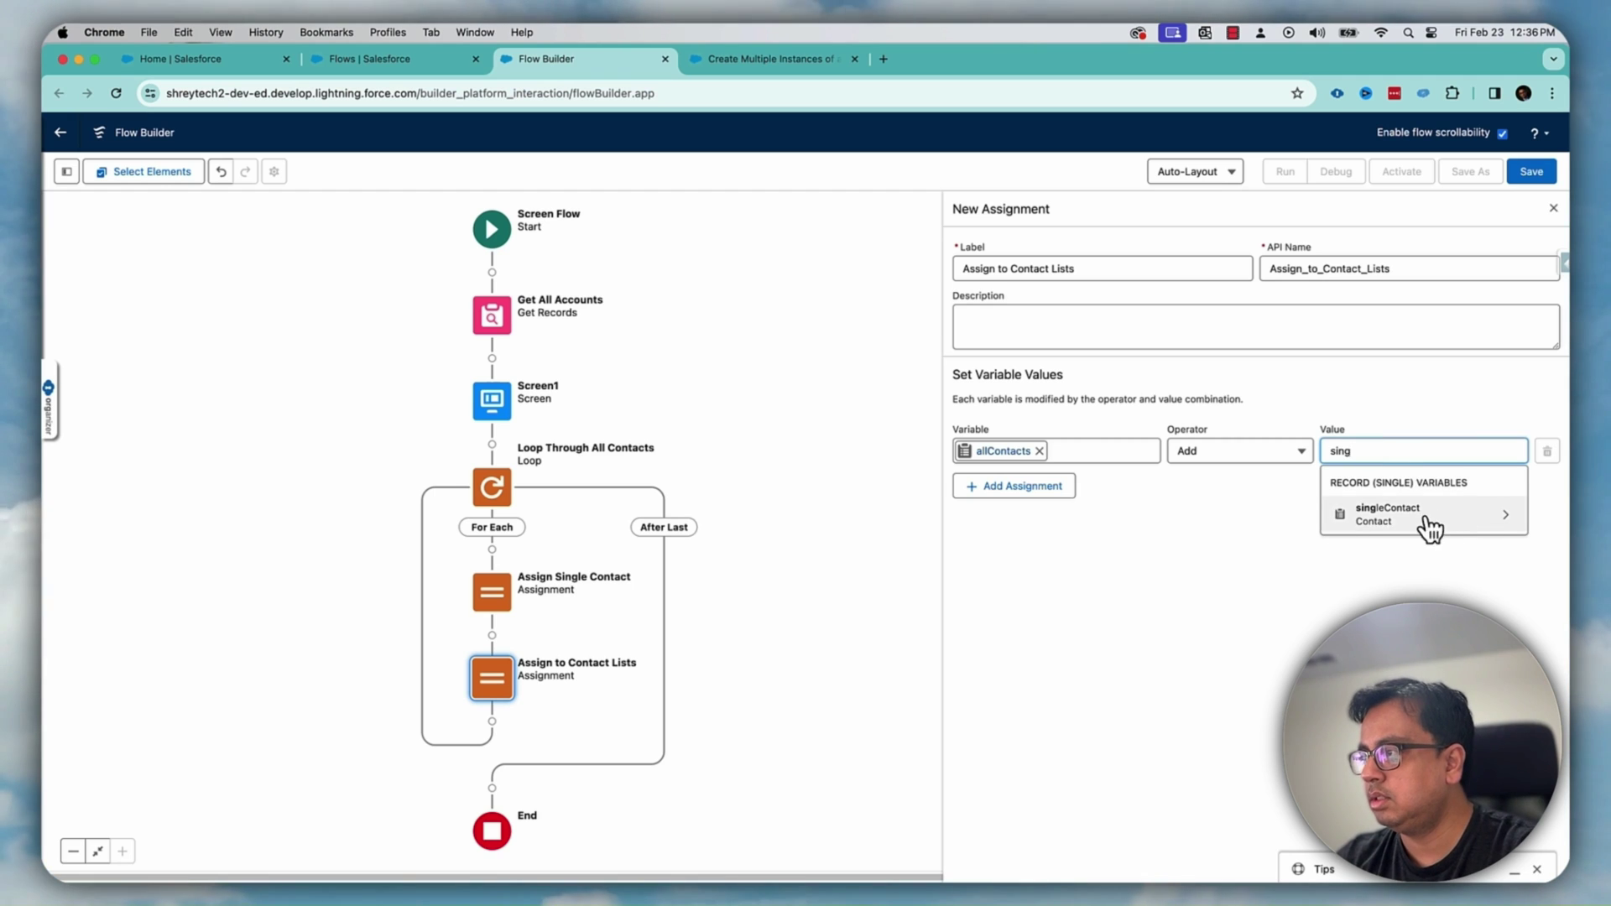
{"action": "left_click", "coordinate": [1423, 517]}
{"action": "key", "text": "BackSpace"}
{"action": "left_click", "coordinate": [1427, 525]}
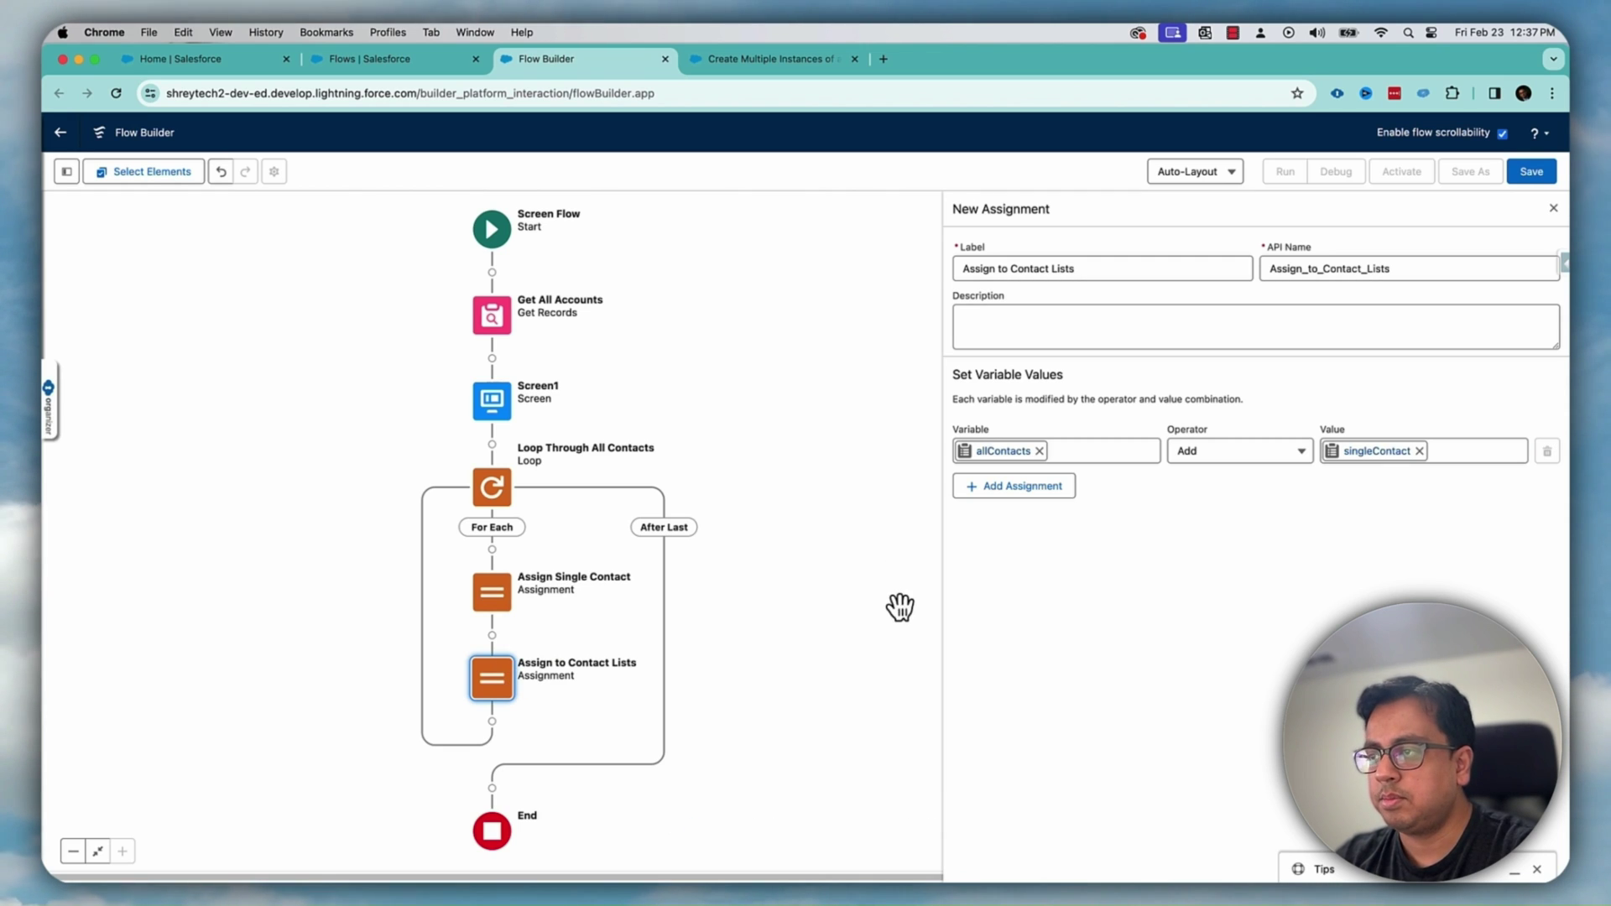
Close the assignment panel and add a Create Records element after the loop
{"action": "left_click", "coordinate": [1552, 211]}
{"action": "scroll", "coordinate": [793, 604], "scroll_direction": "down", "scroll_amount": 2}
{"action": "scroll", "coordinate": [755, 505], "scroll_direction": "down", "scroll_amount": 2}
{"action": "left_click", "coordinate": [508, 563]}
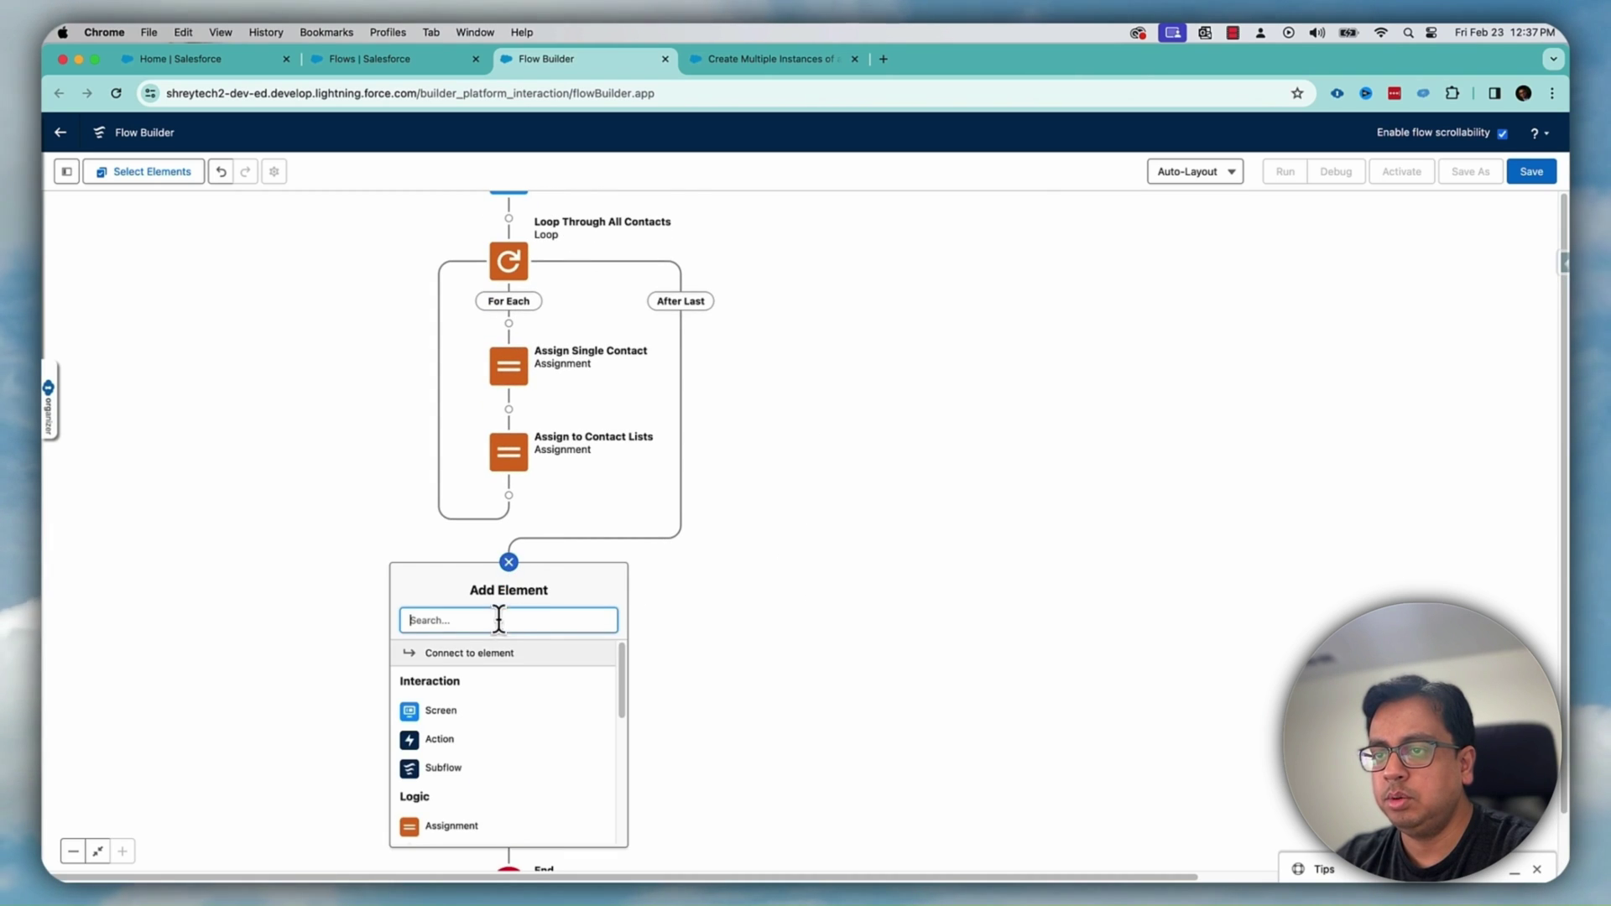
{"action": "type", "text": "las"}
{"action": "key", "text": "BackSpace"}
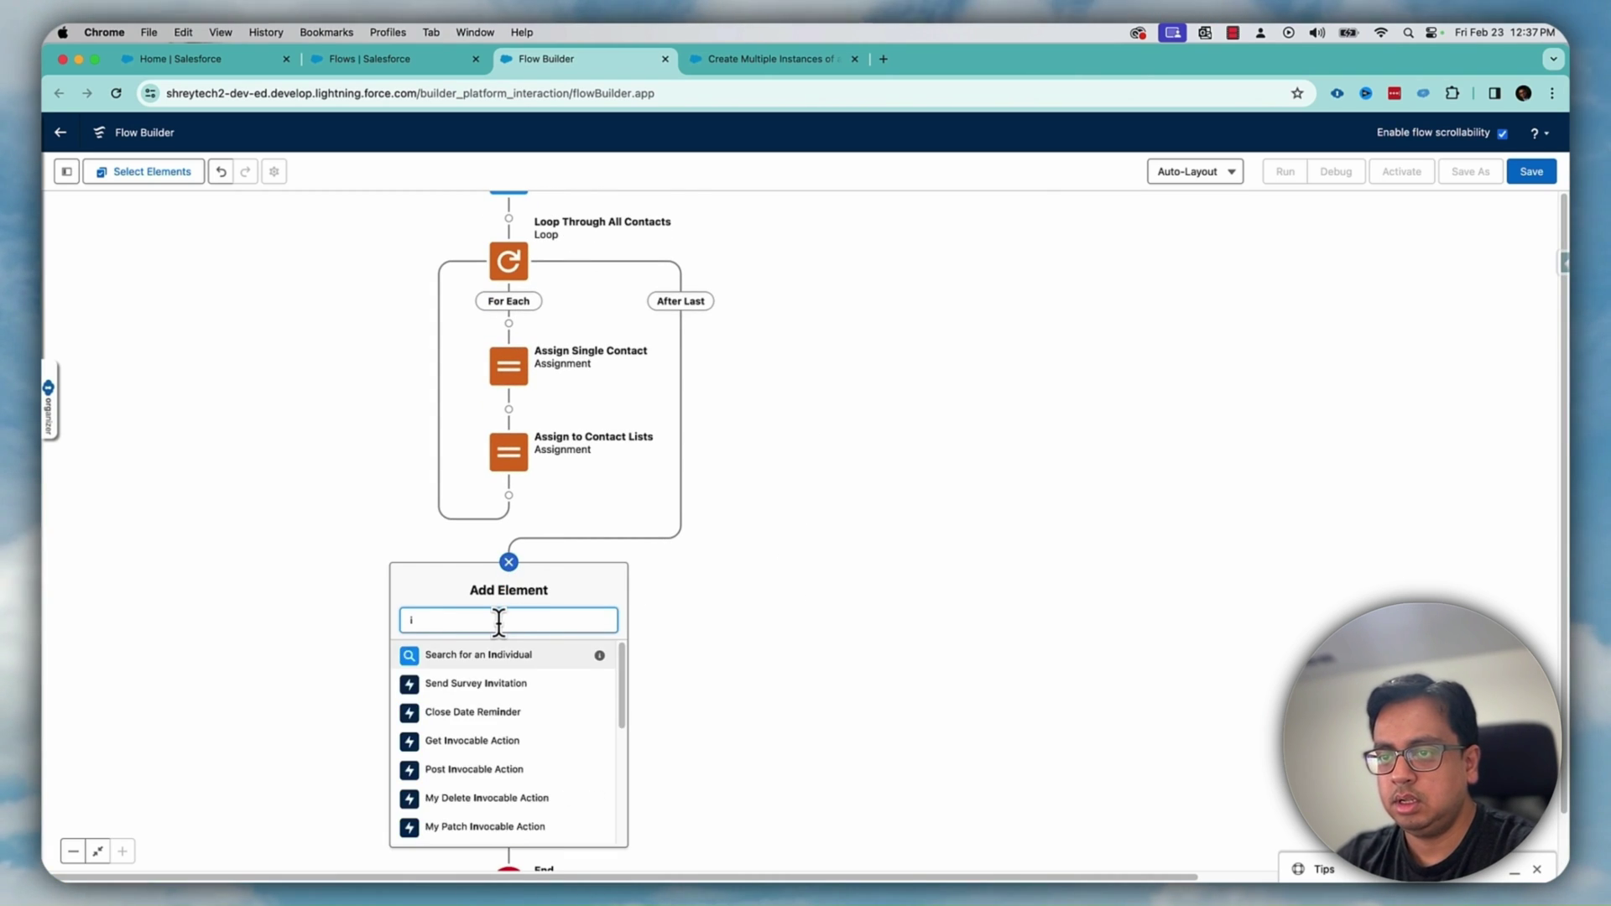
{"action": "key", "text": "BackSpace"}
{"action": "scroll", "coordinate": [515, 712], "scroll_direction": "down", "scroll_amount": 1}
{"action": "scroll", "coordinate": [521, 722], "scroll_direction": "down", "scroll_amount": 1}
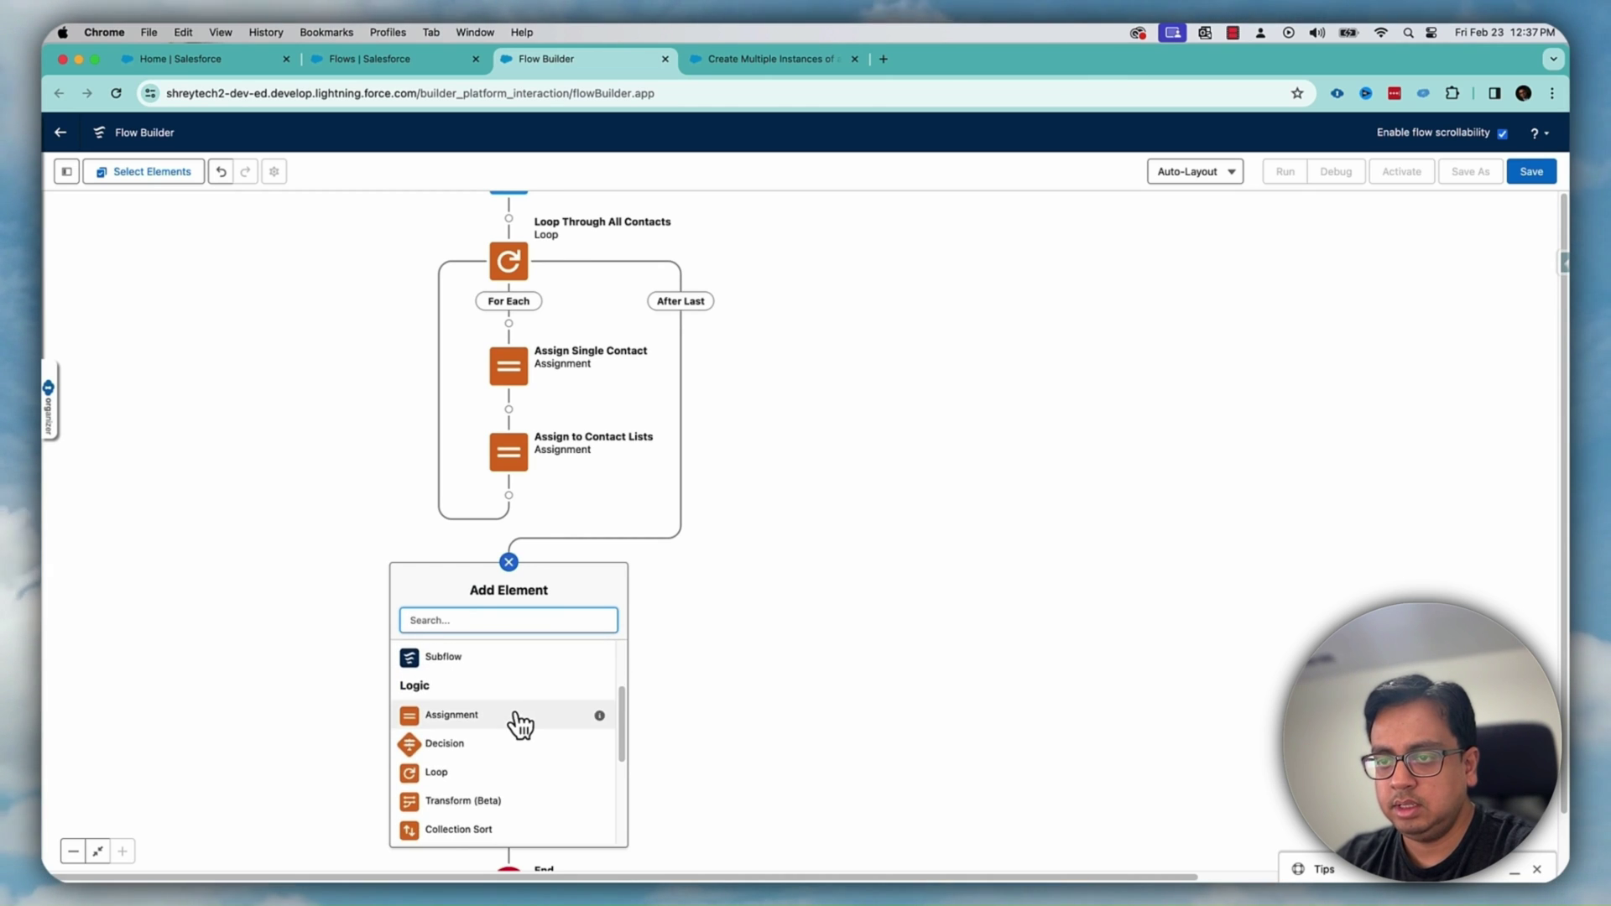
{"action": "scroll", "coordinate": [518, 723], "scroll_direction": "down", "scroll_amount": 2}
{"action": "scroll", "coordinate": [521, 729], "scroll_direction": "down", "scroll_amount": 2}
{"action": "left_click", "coordinate": [503, 734]}
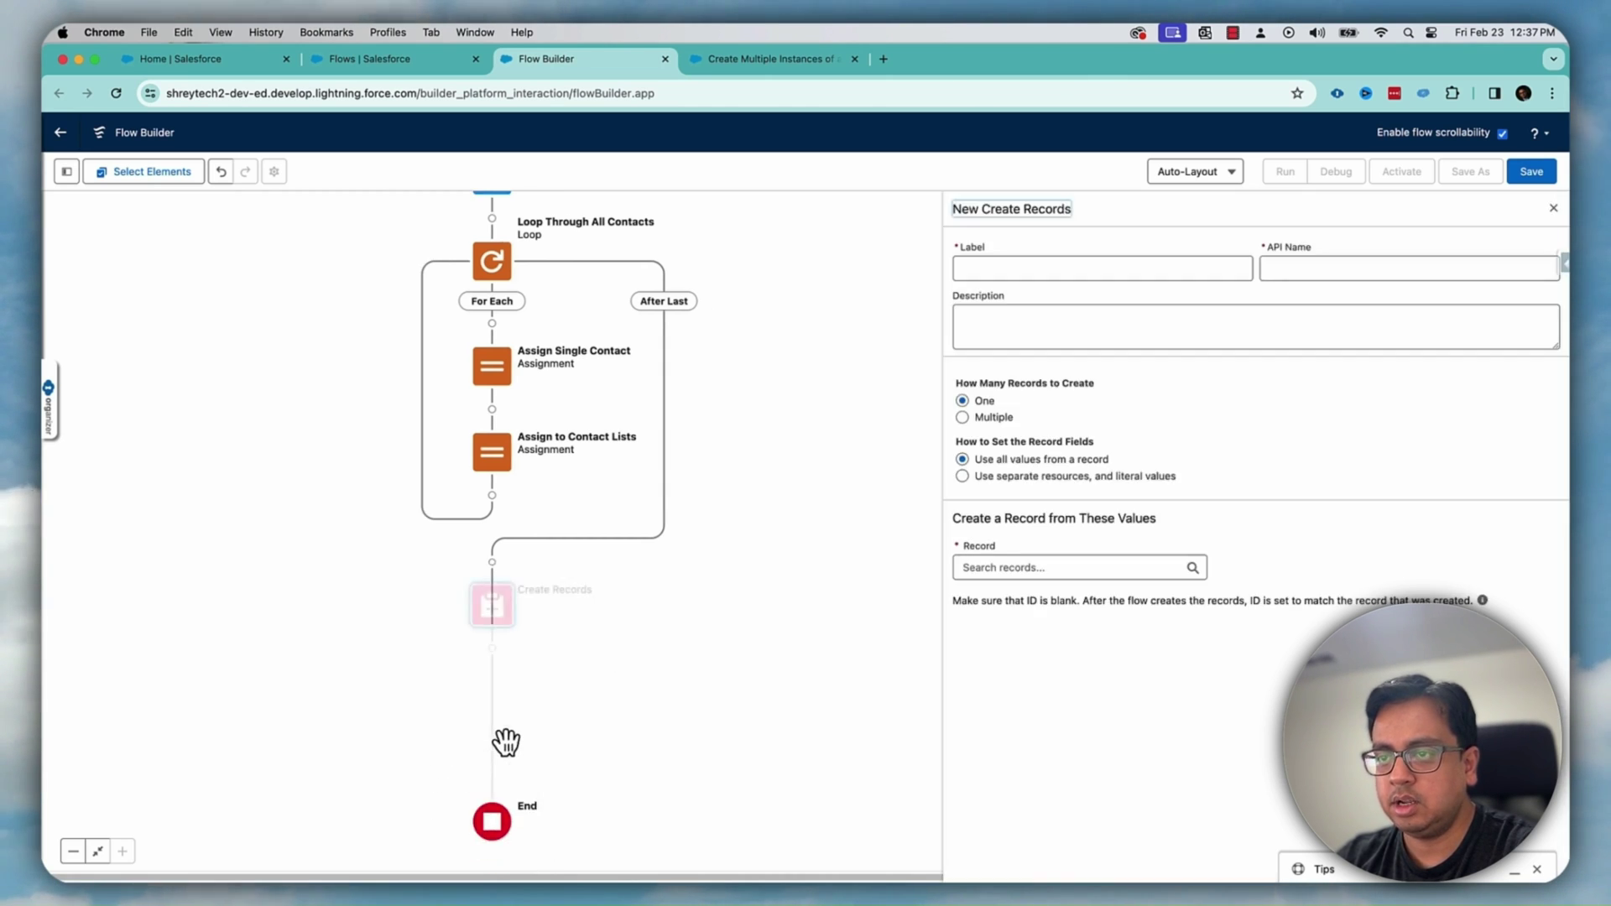
Label it 'Create All Contacts' and create multiple records from allContacts
{"action": "left_click", "coordinate": [1068, 265]}
{"action": "type", "text": "Create All Cont"}
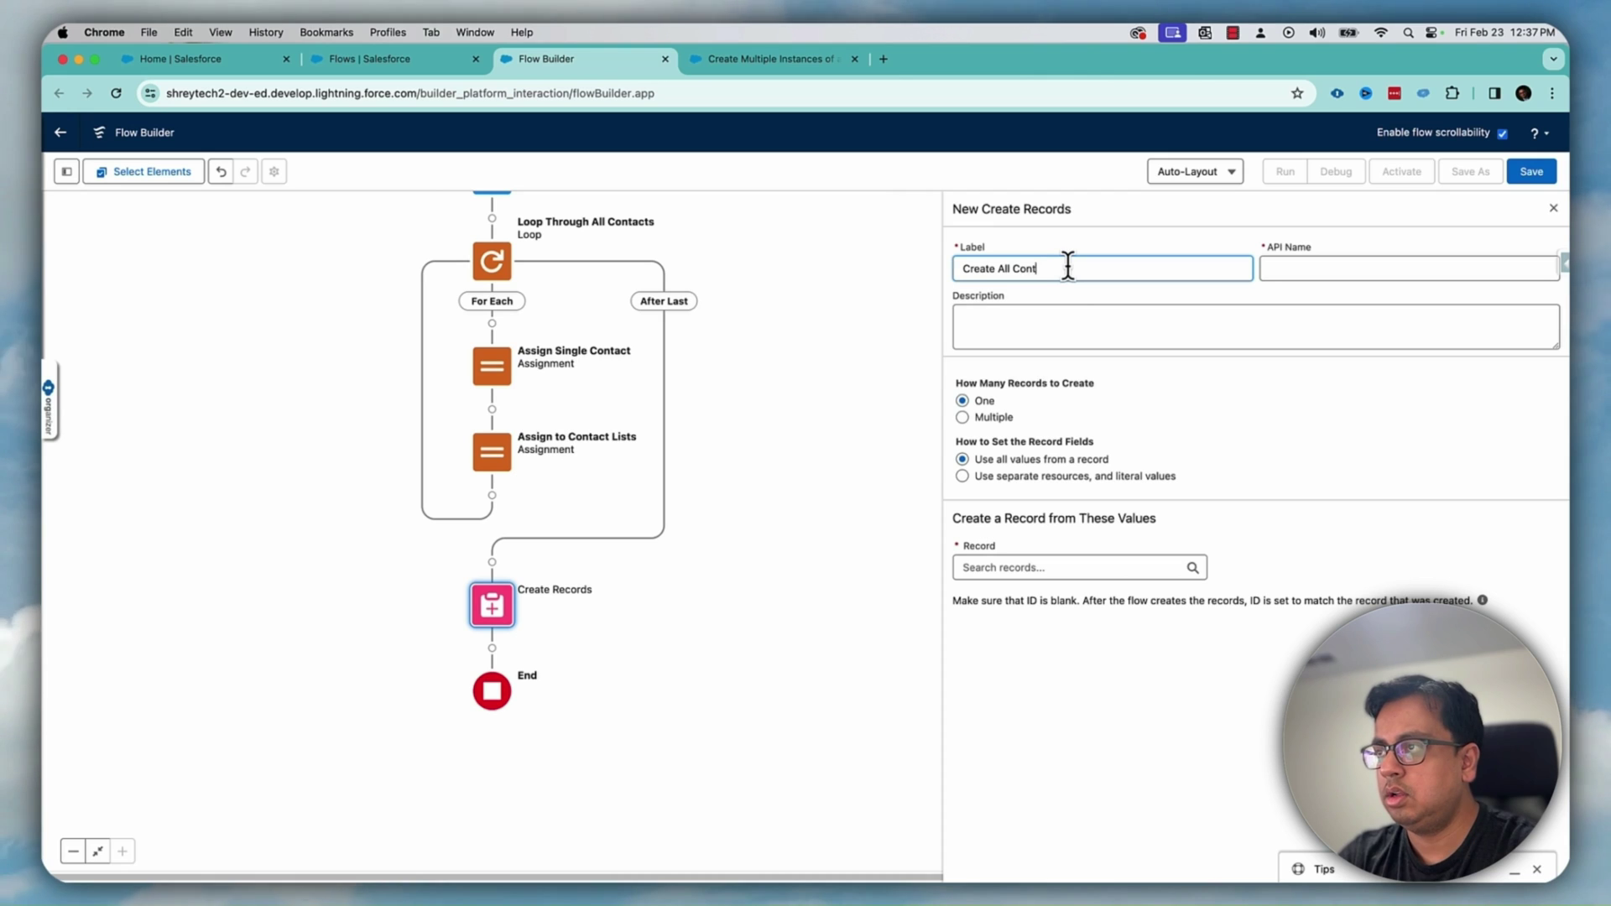
{"action": "type", "text": "acts"}
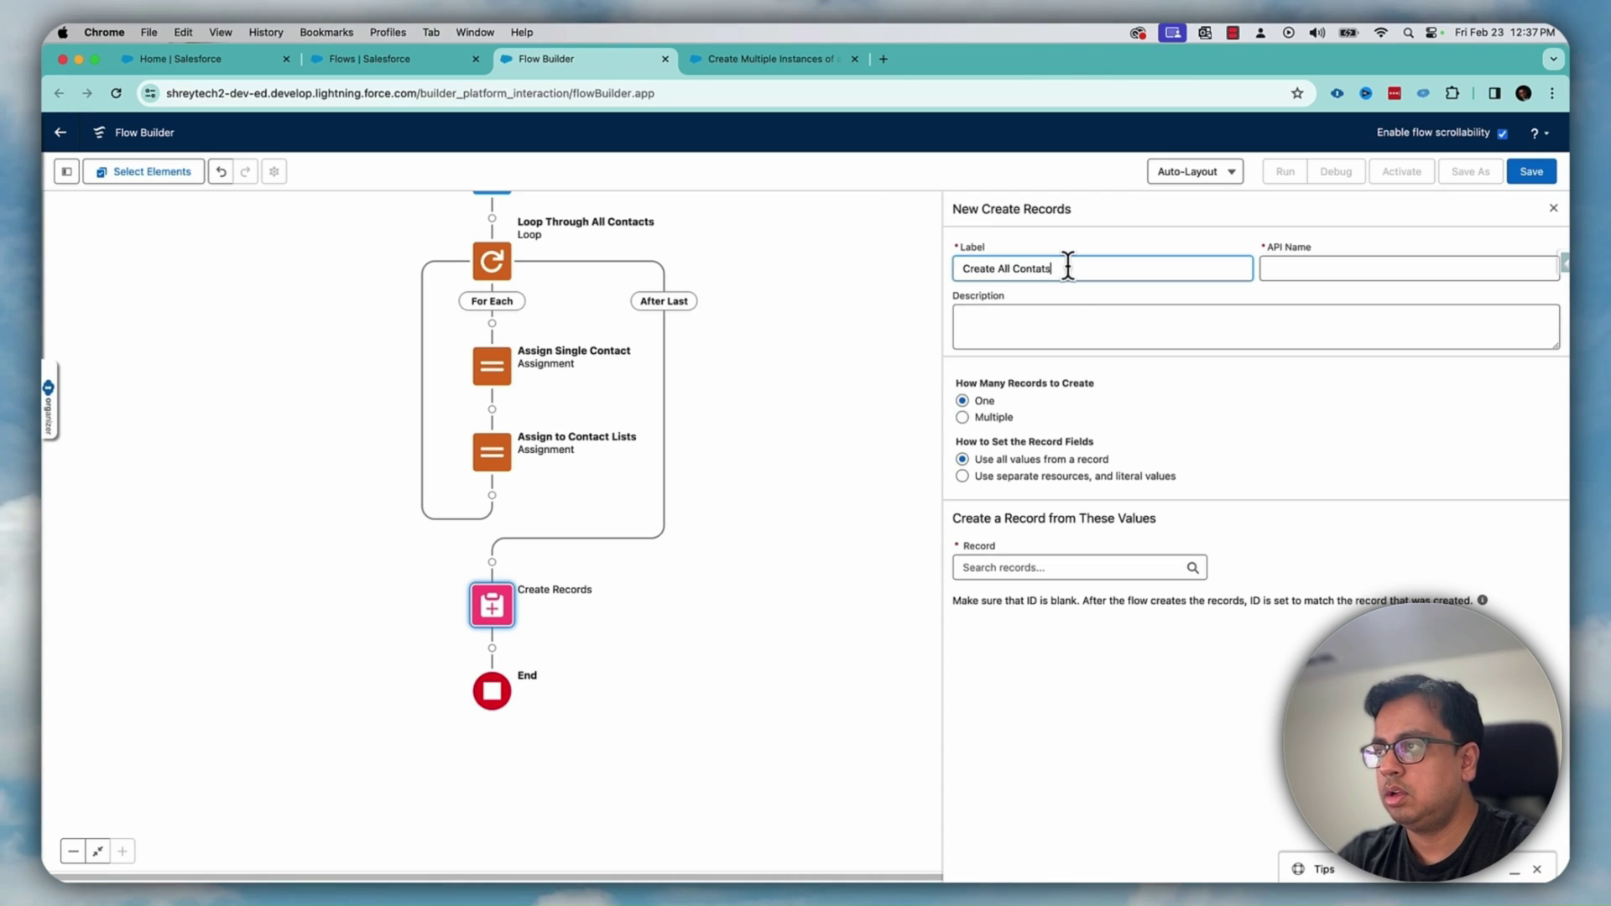
{"action": "key", "text": "Tab"}
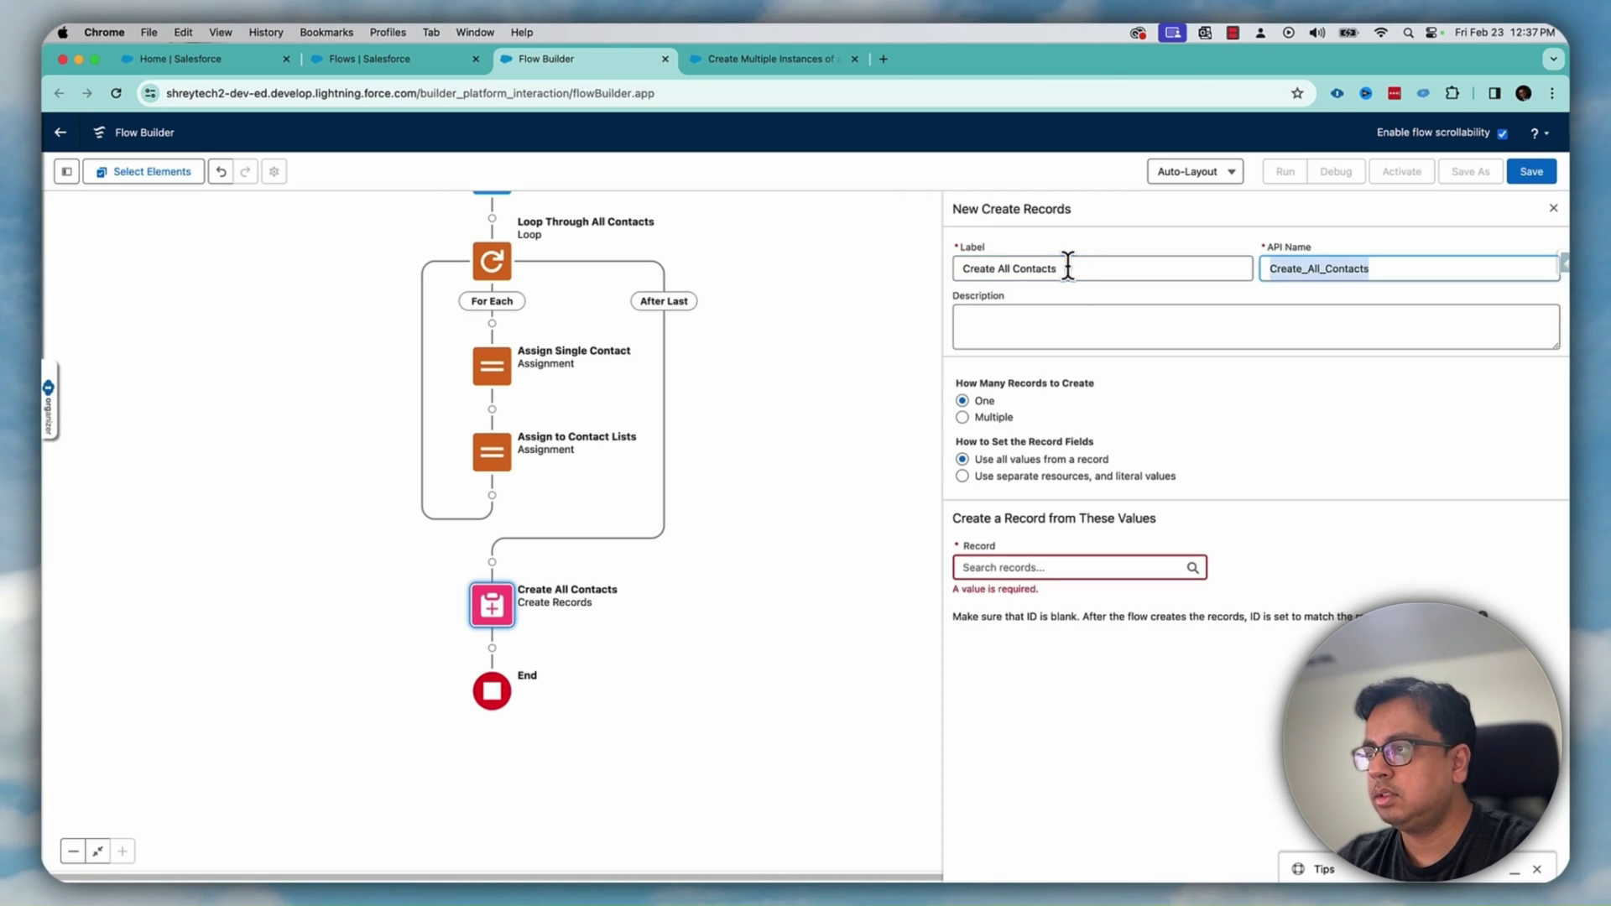
{"action": "left_click", "coordinate": [964, 417]}
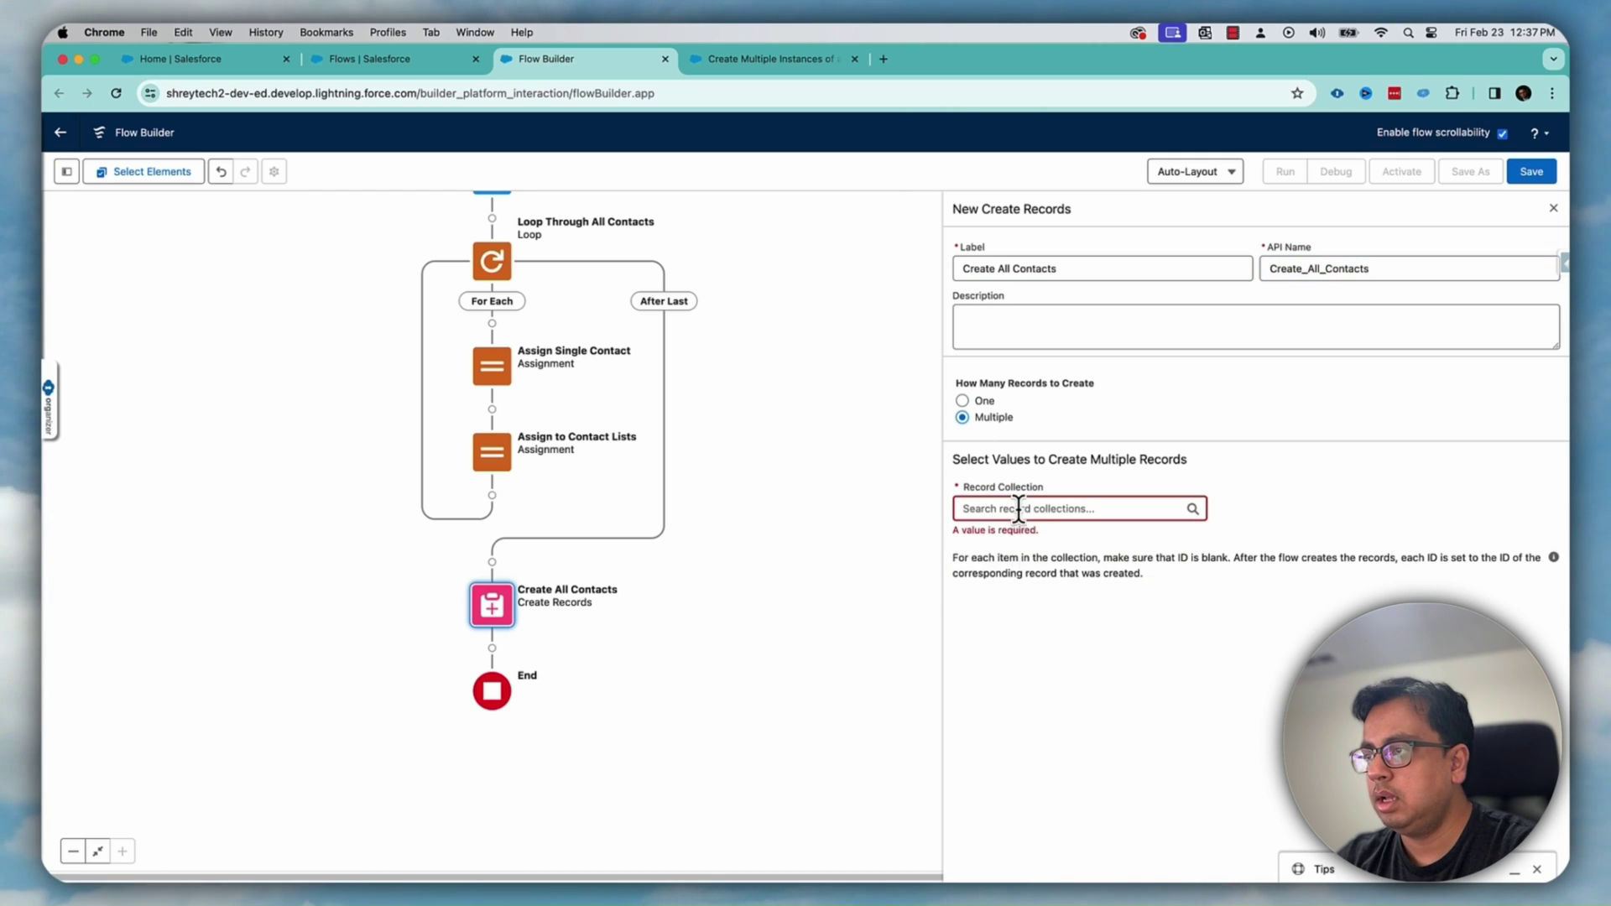
{"action": "left_click", "coordinate": [1018, 509]}
{"action": "type", "text": "all"}
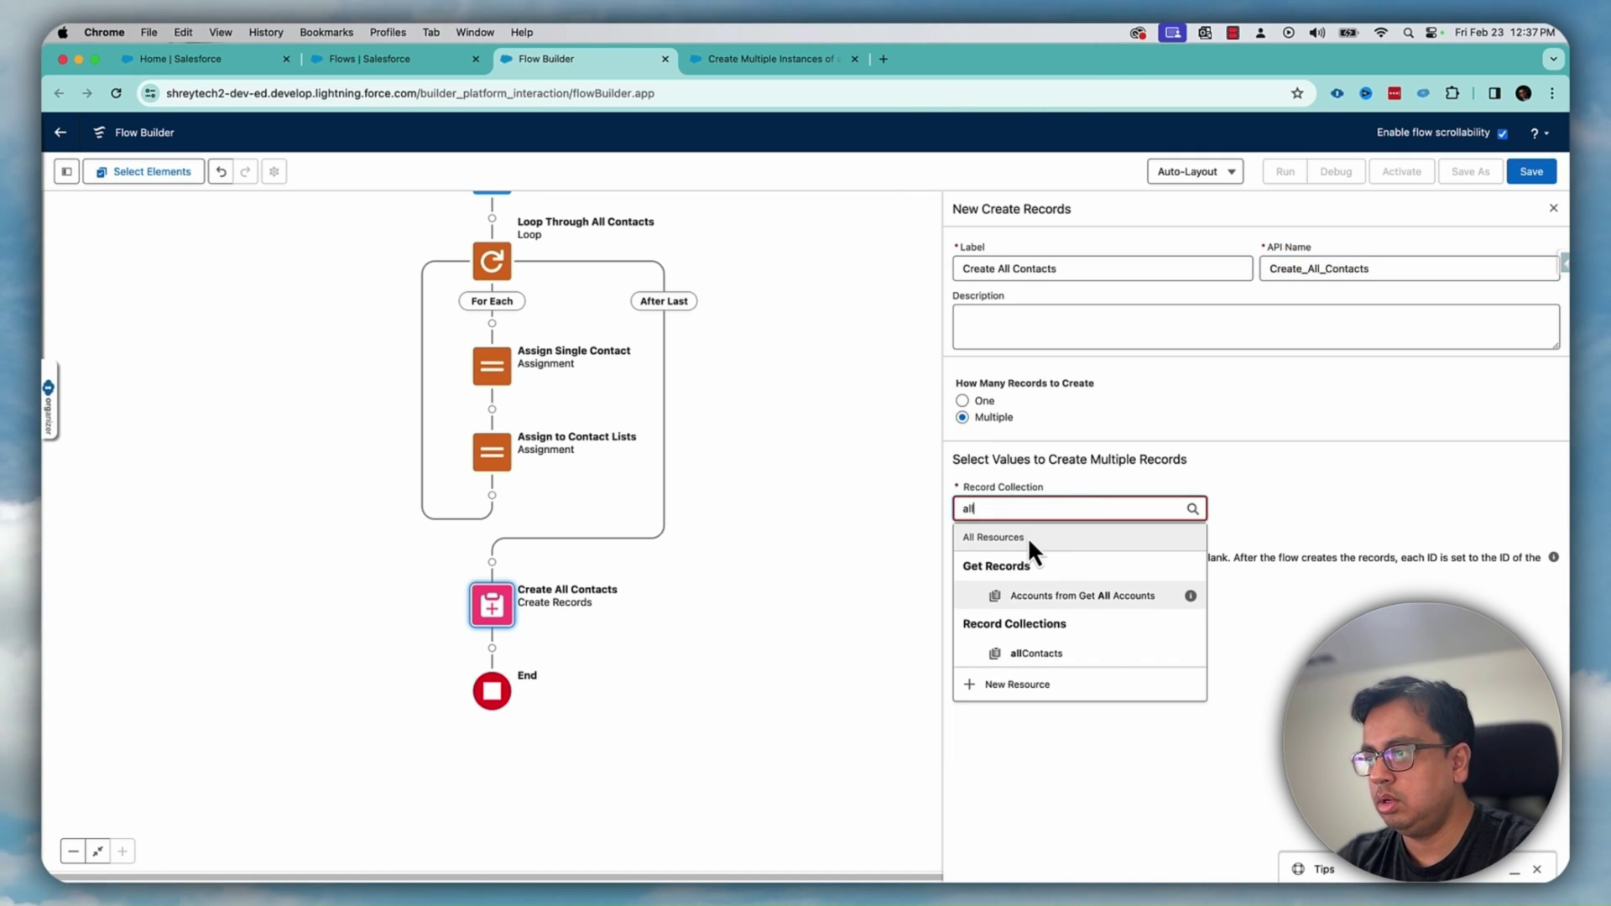
{"action": "left_click", "coordinate": [1035, 654]}
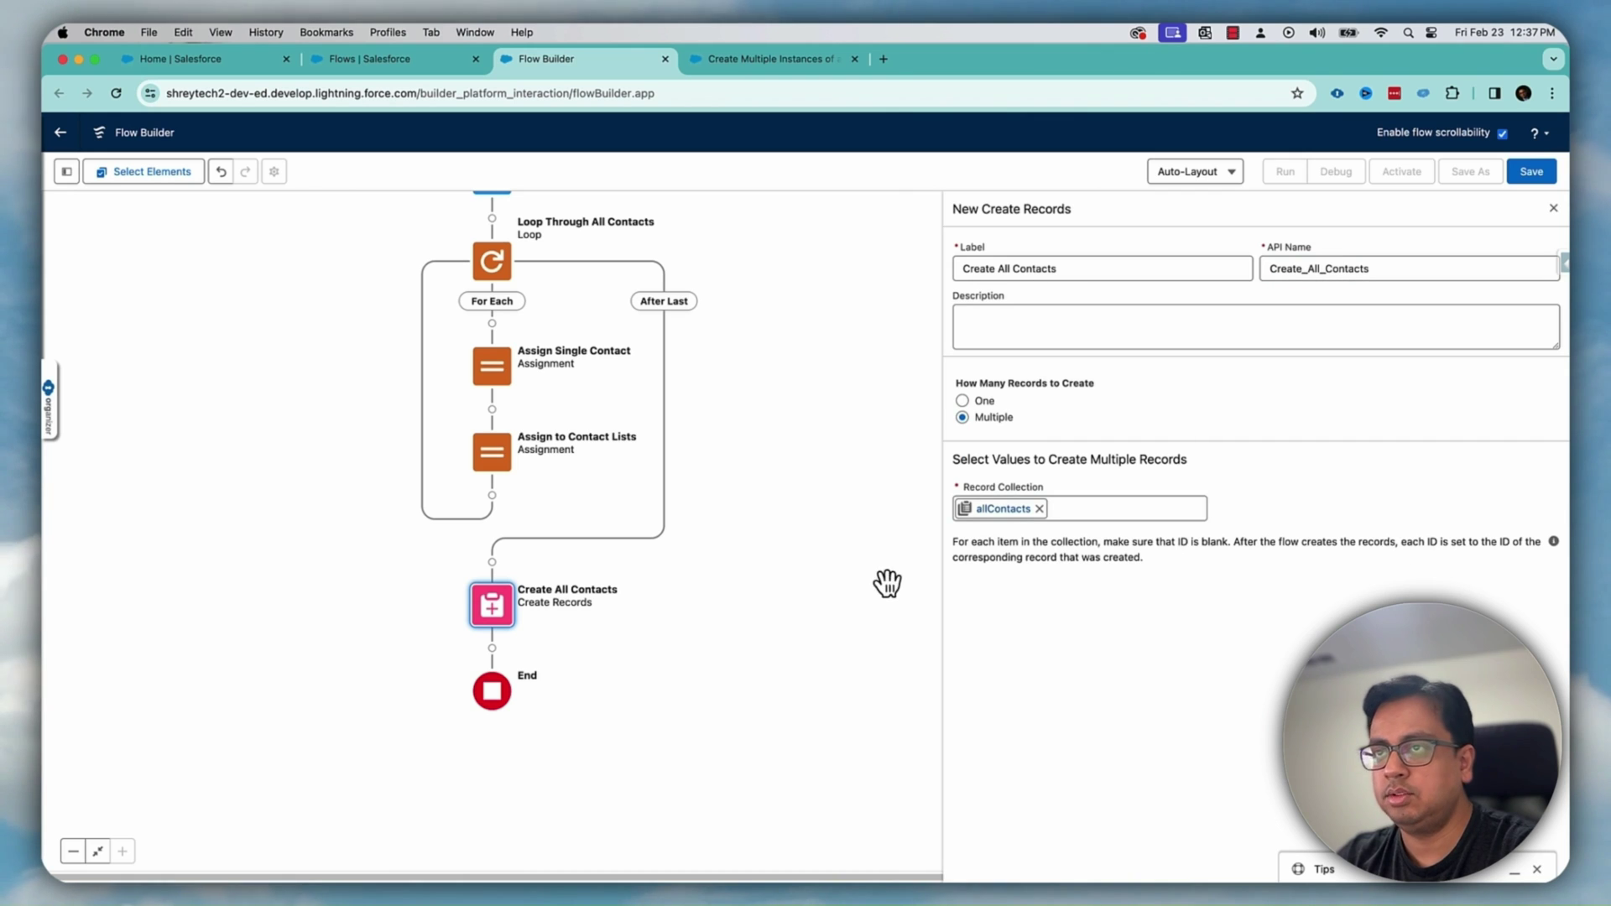
Save the flow with label RepeaterTest and activate it
{"action": "left_click", "coordinate": [1532, 184]}
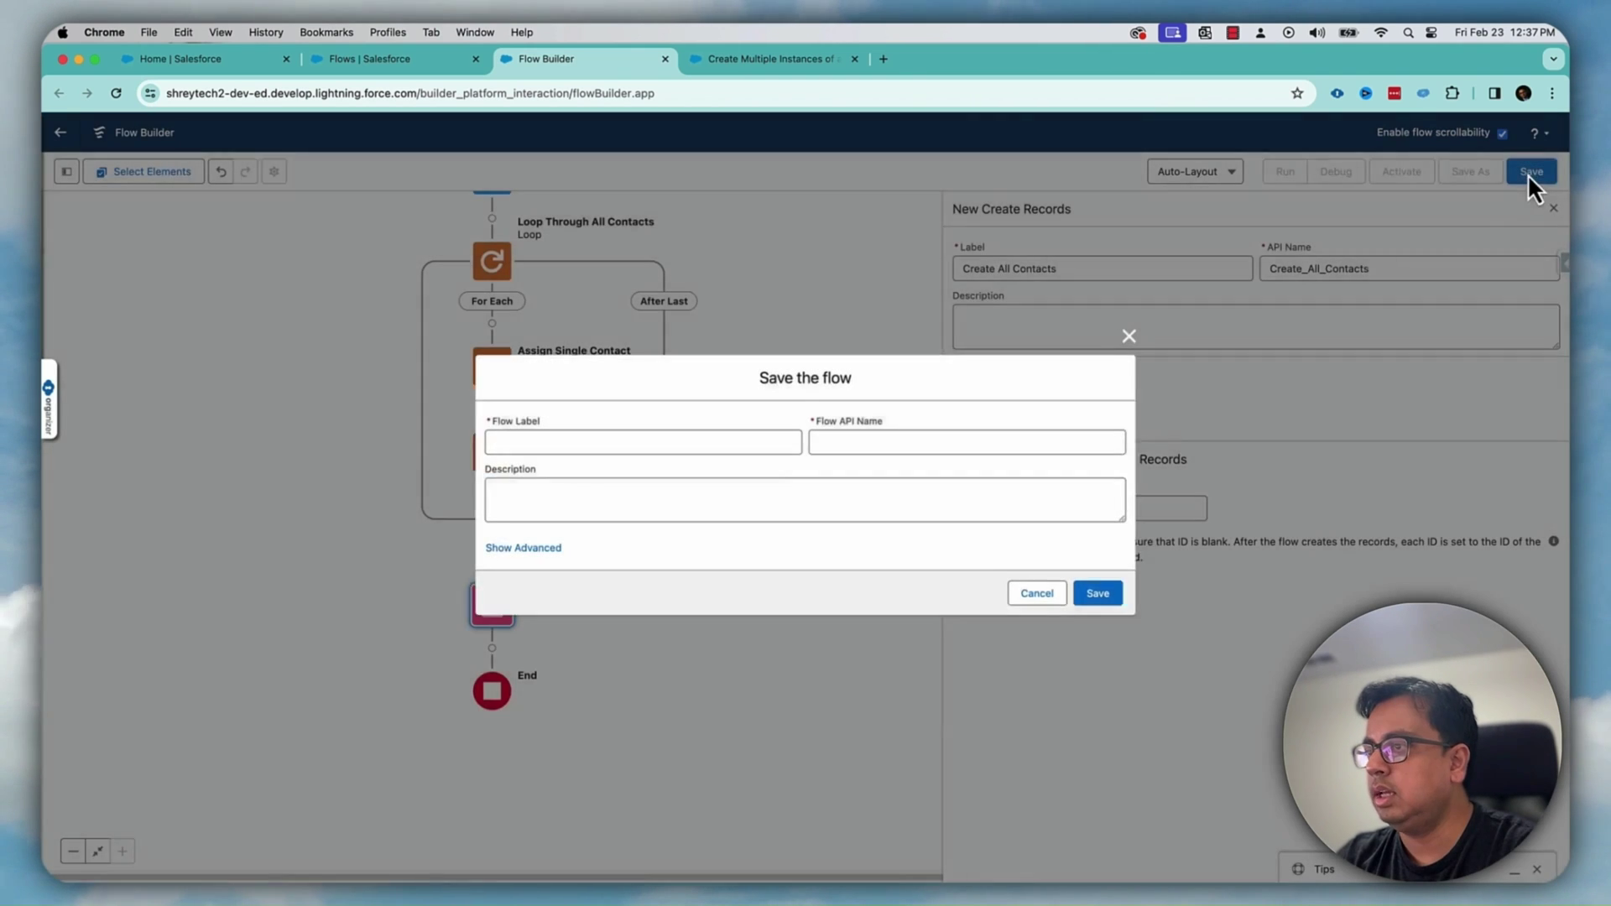
{"action": "left_click", "coordinate": [538, 430]}
{"action": "type", "text": "Repe"}
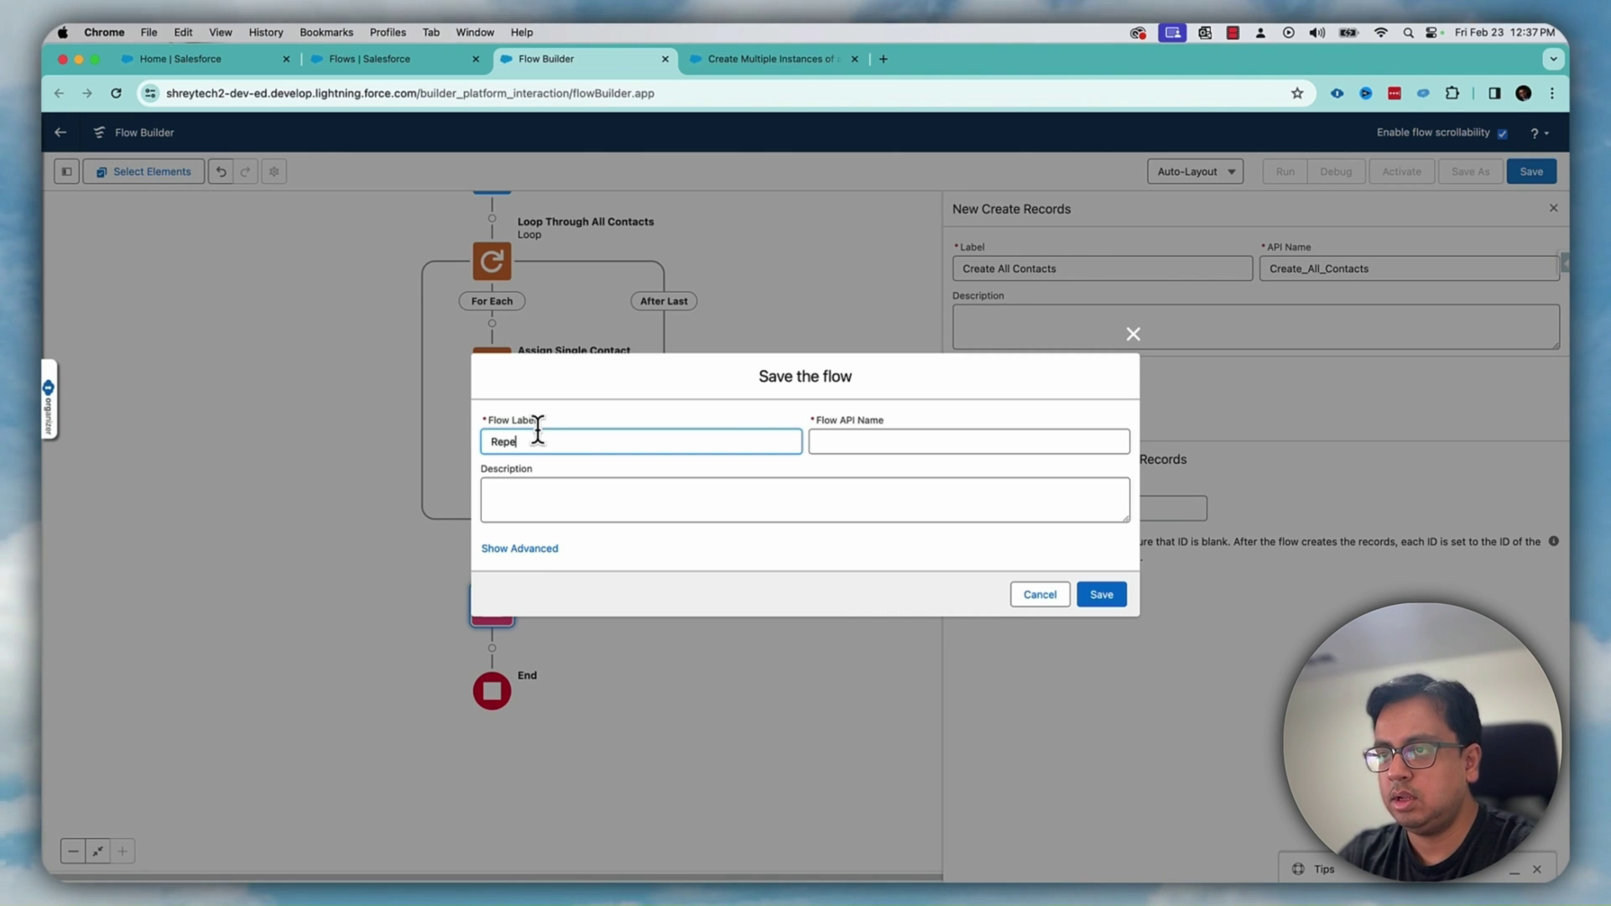
{"action": "type", "text": "ated"}
{"action": "key", "text": "Tab"}
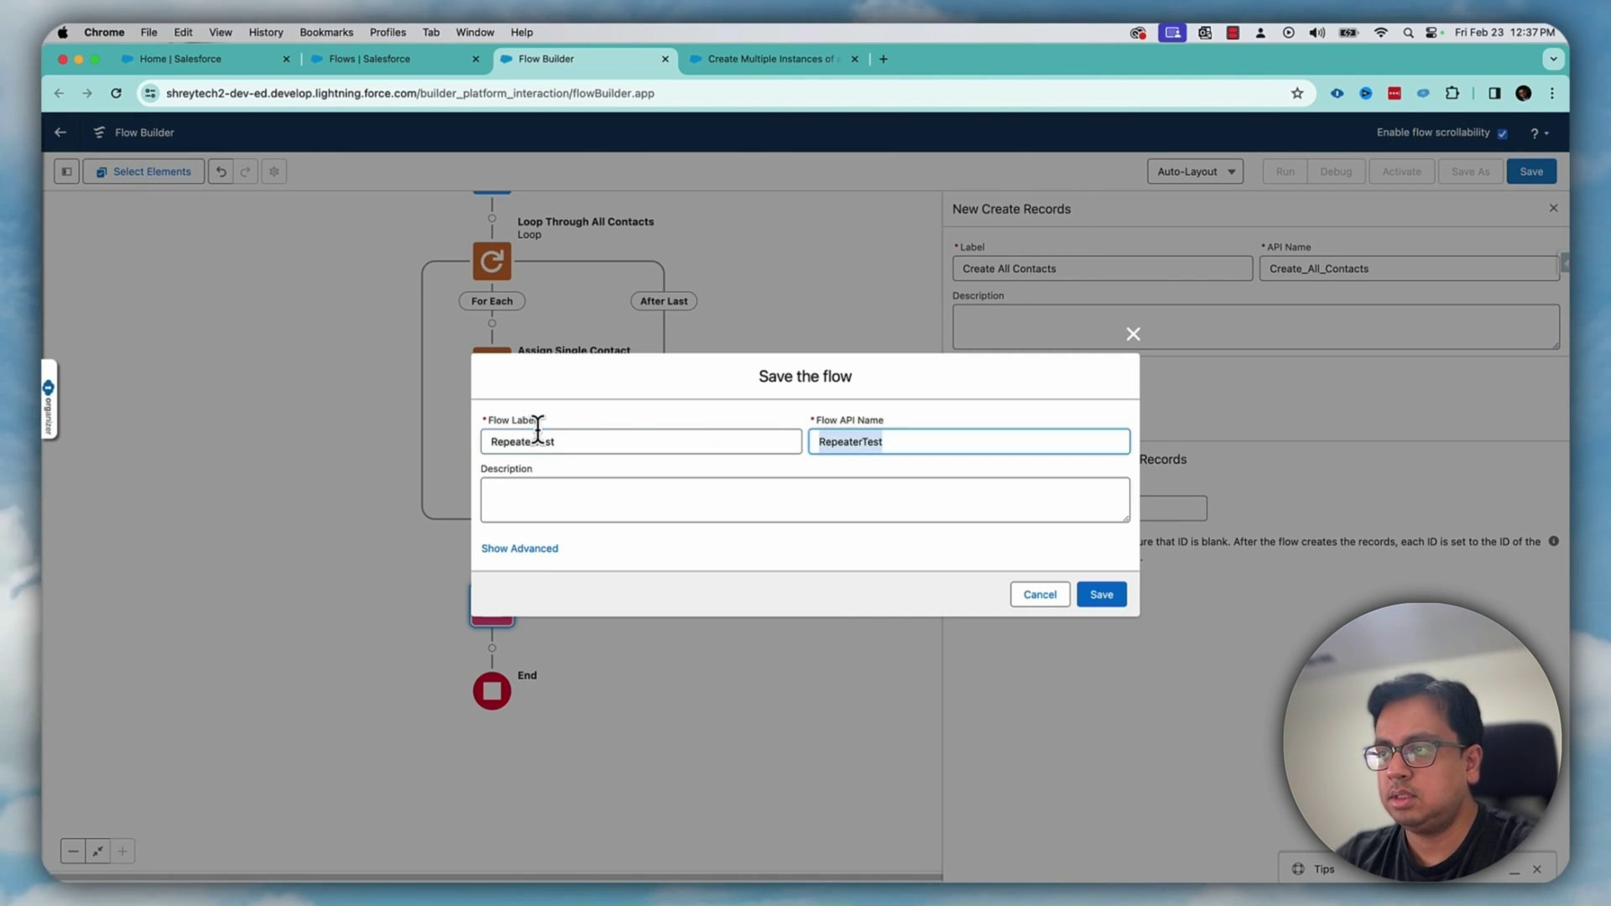
{"action": "left_click", "coordinate": [1099, 599]}
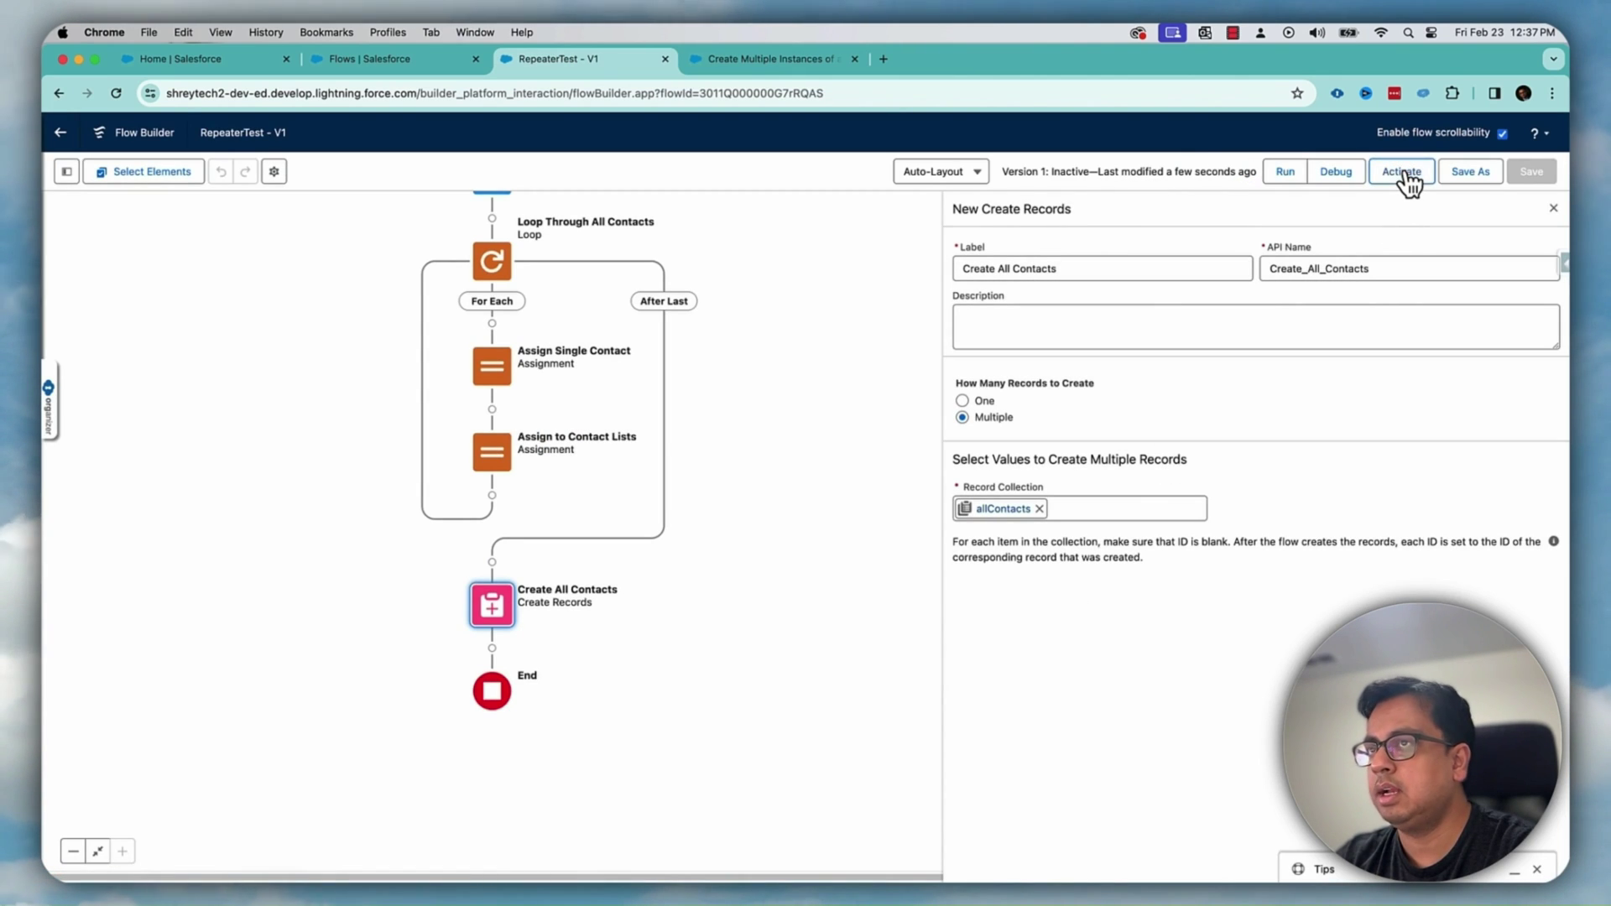
{"action": "left_click", "coordinate": [1403, 173]}
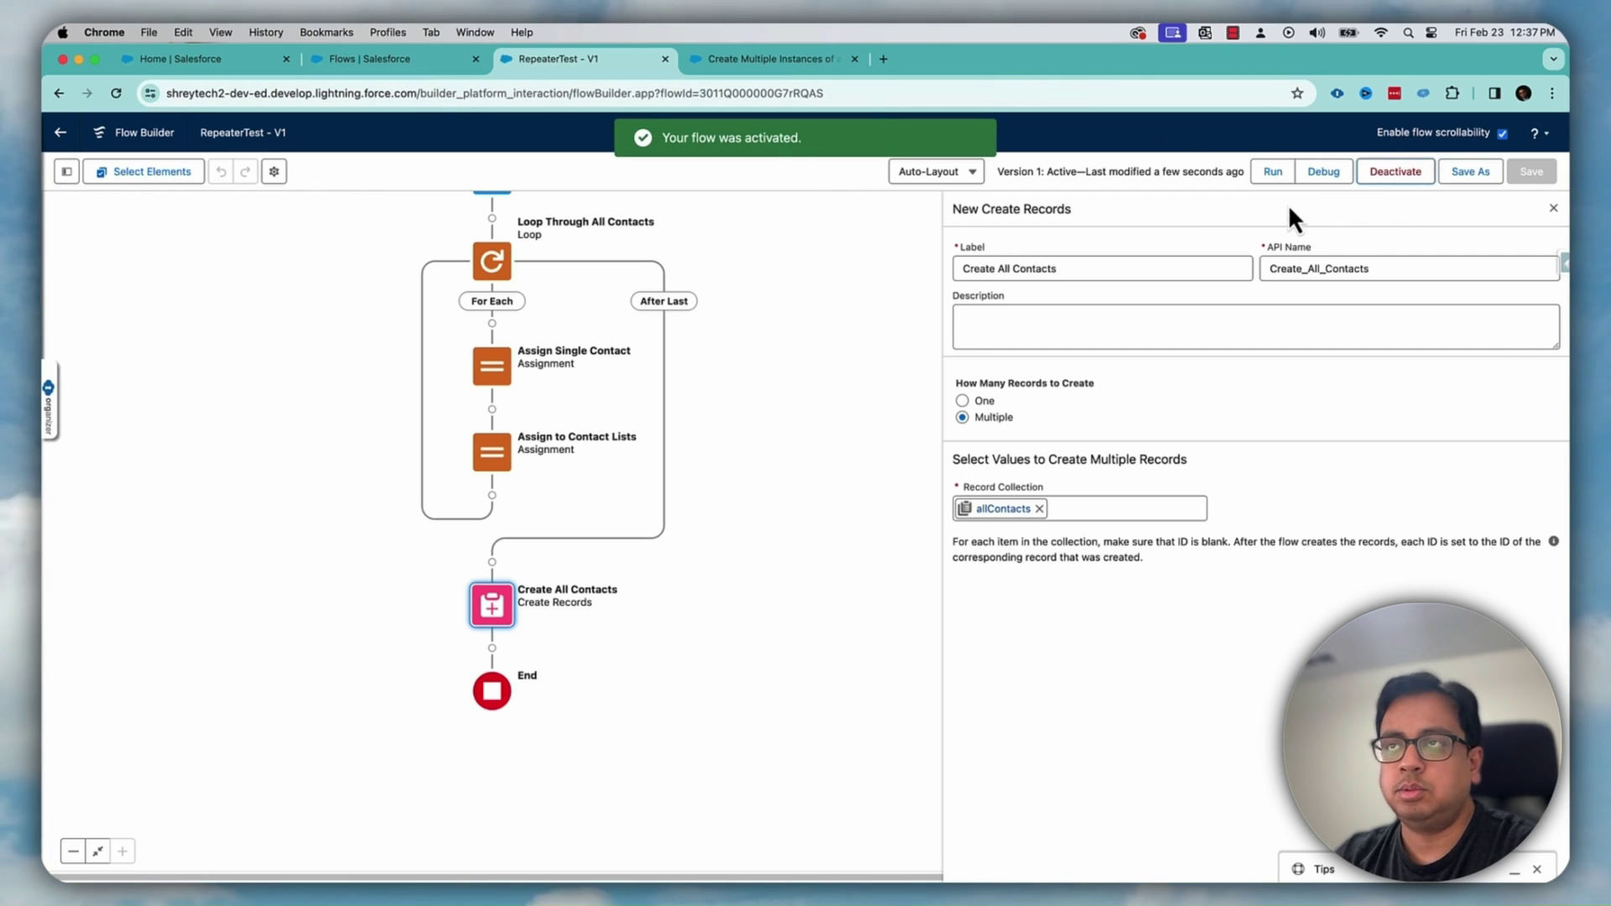
Check the Burlington Textiles Corp of America account's single contact from All Accounts
{"action": "left_click", "coordinate": [227, 66]}
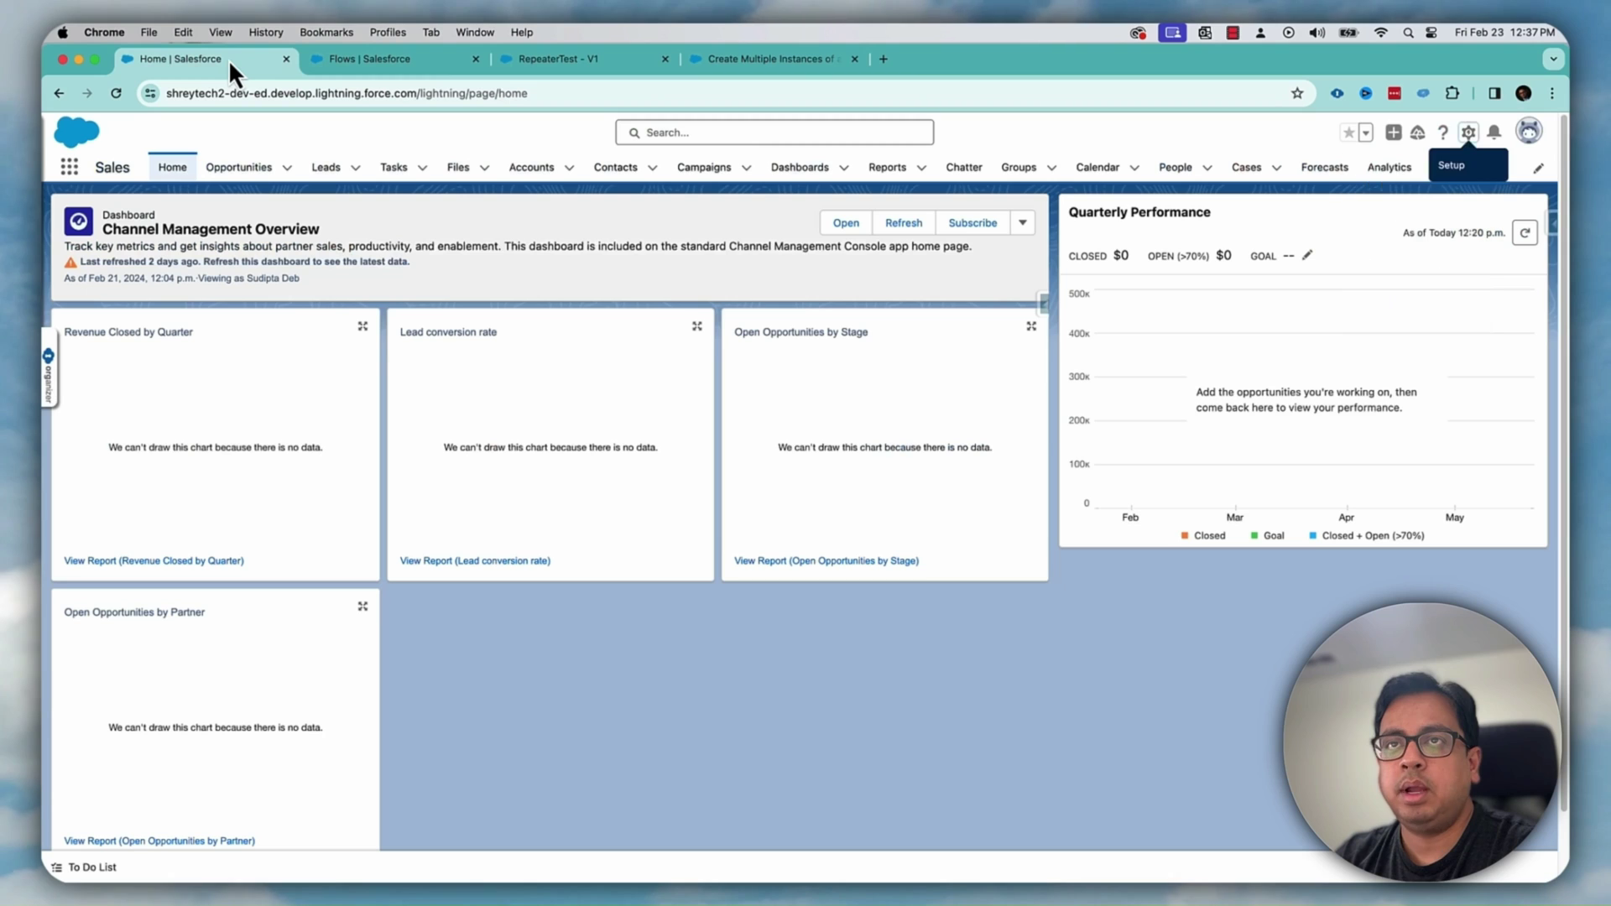
{"action": "left_click", "coordinate": [535, 171]}
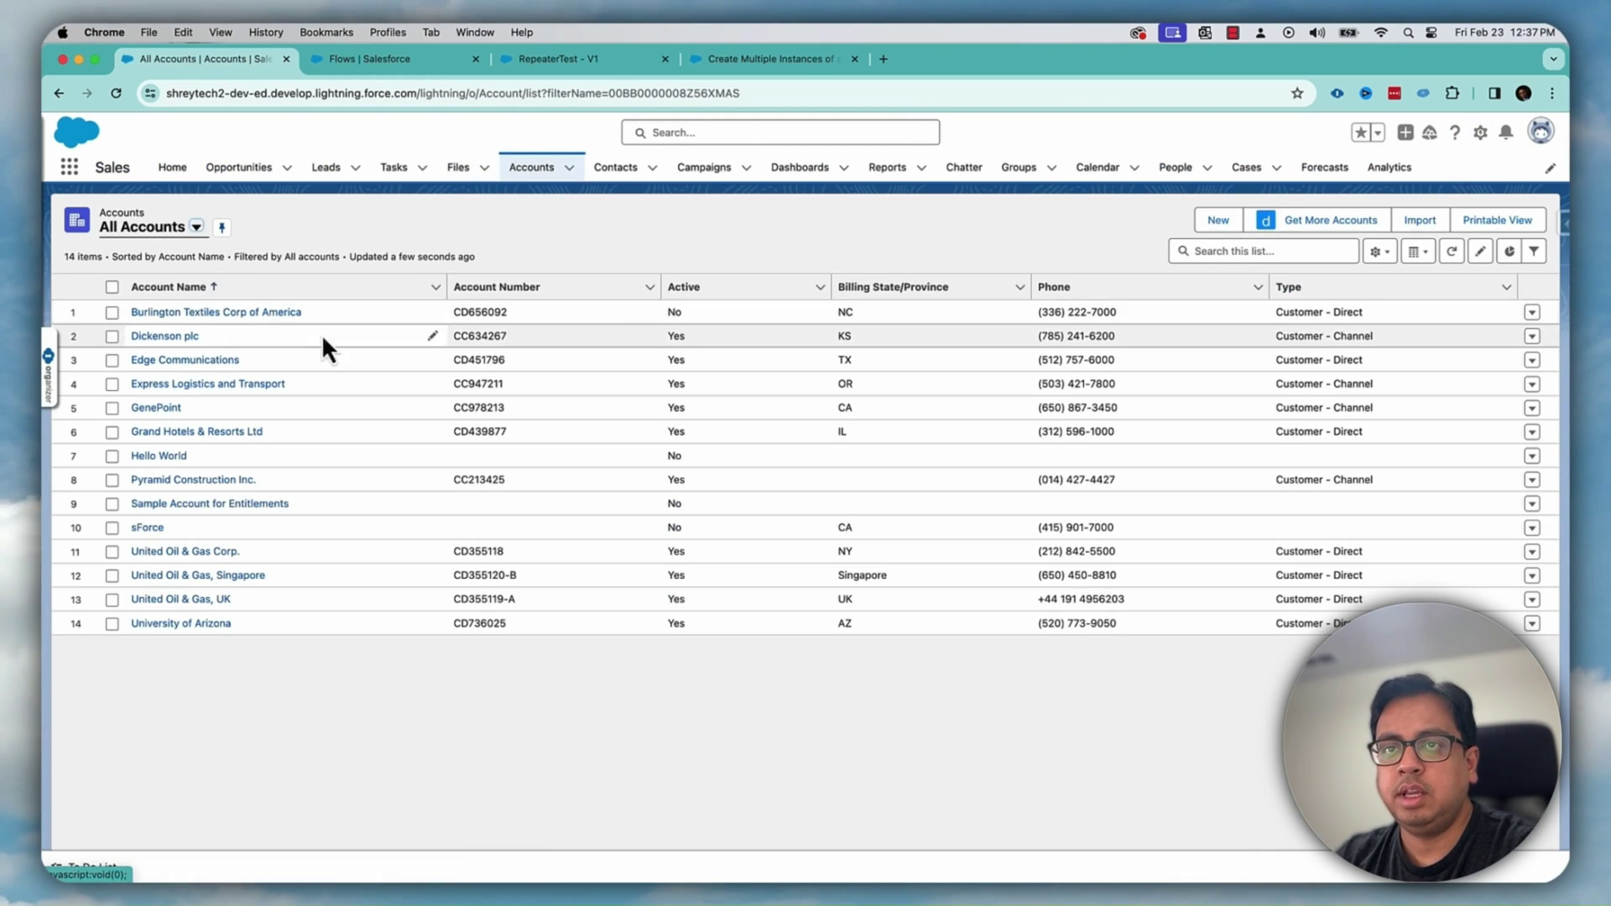
{"action": "left_click", "coordinate": [258, 313]}
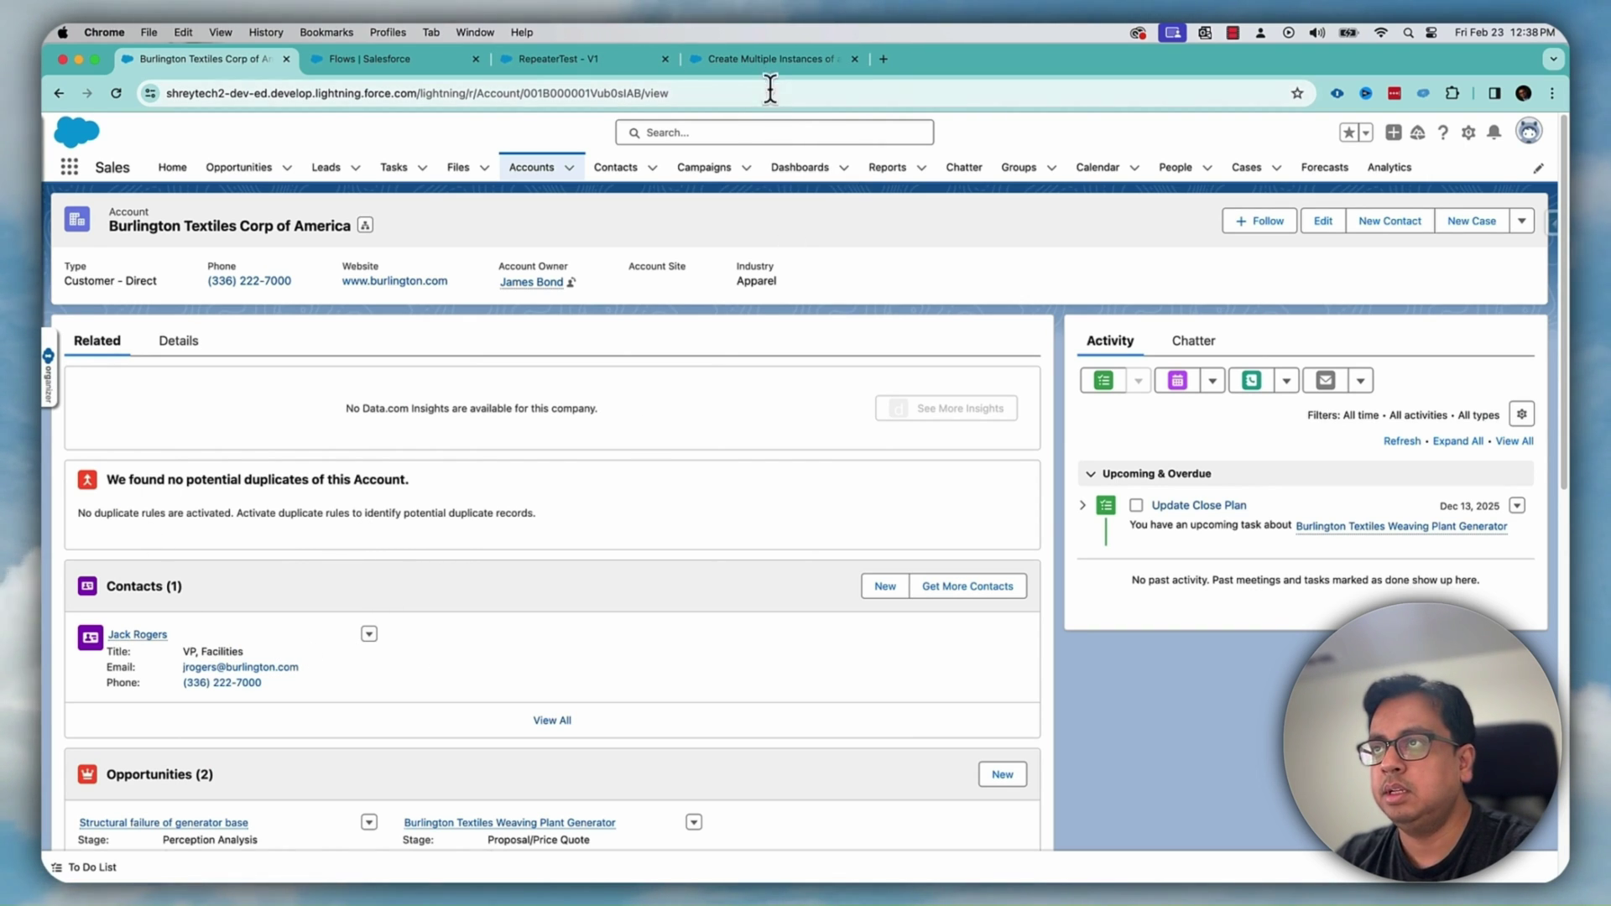
{"action": "left_click", "coordinate": [772, 60]}
Run RepeaterTest, pick Burlington Textiles Corp of America, and enter contact Test Test1
{"action": "left_click", "coordinate": [610, 63]}
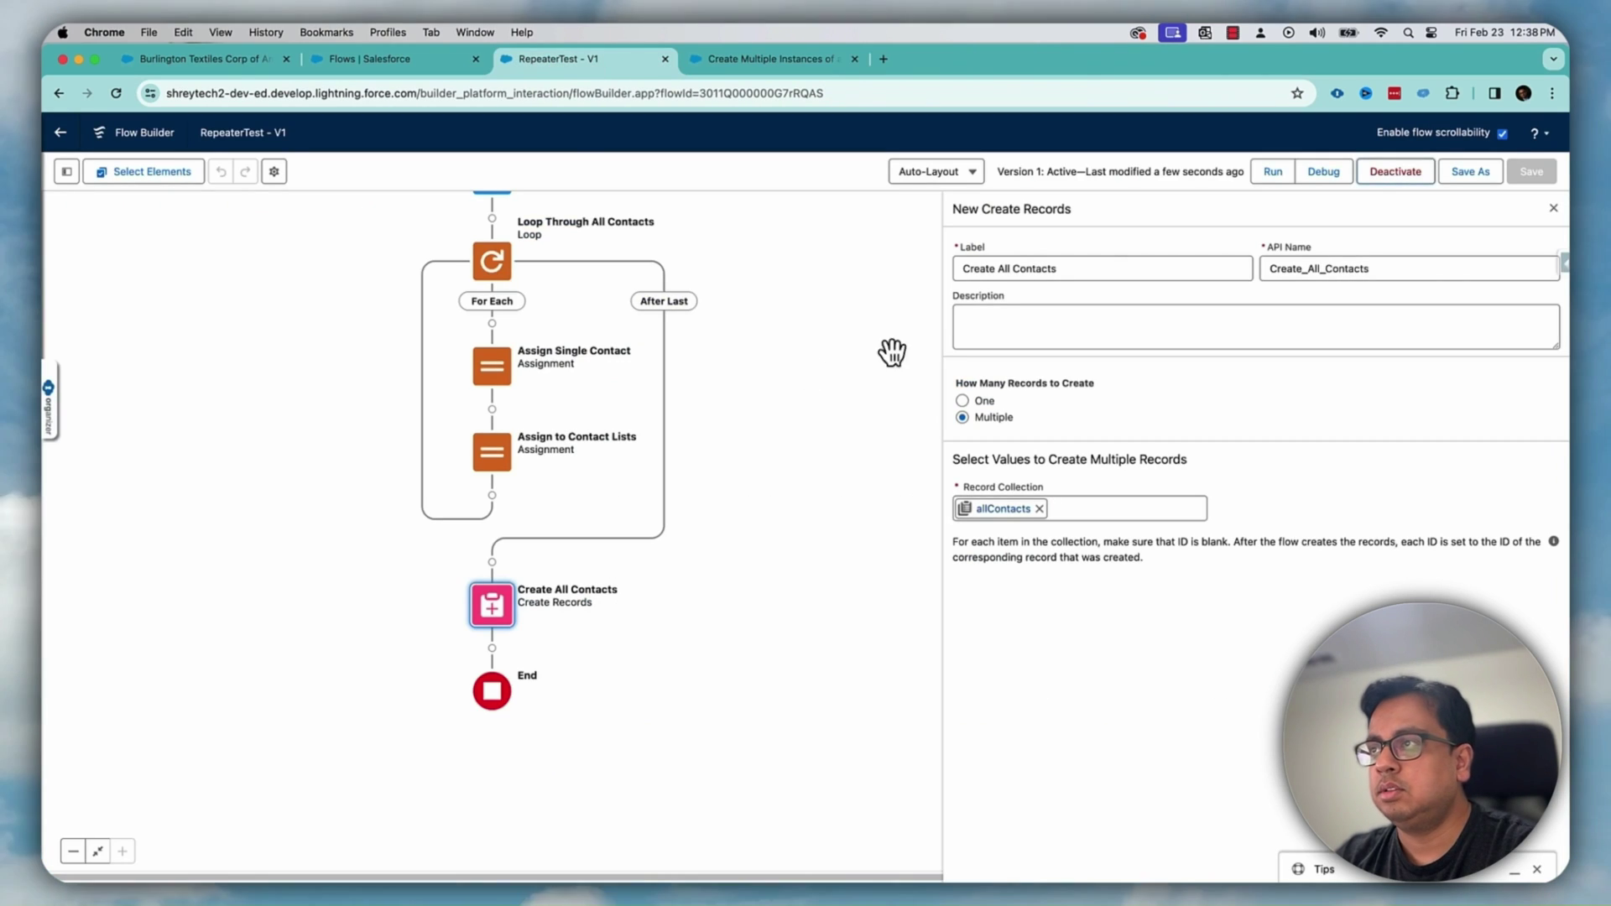
{"action": "left_click", "coordinate": [1275, 172]}
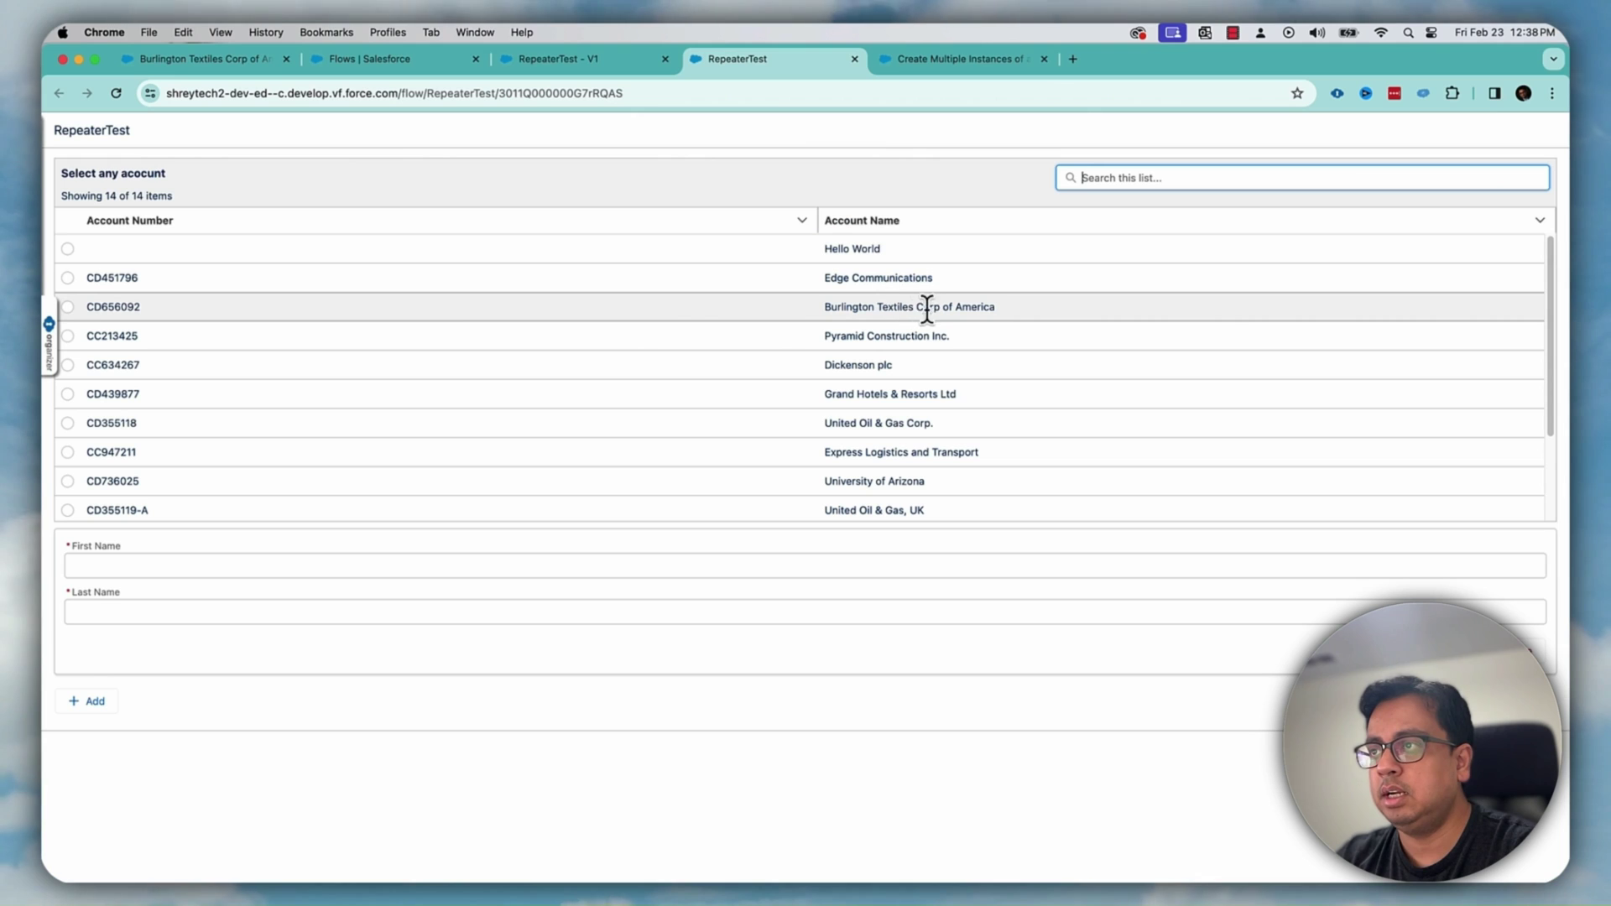
{"action": "left_click", "coordinate": [67, 308]}
{"action": "scroll", "coordinate": [639, 423], "scroll_direction": "down", "scroll_amount": 3}
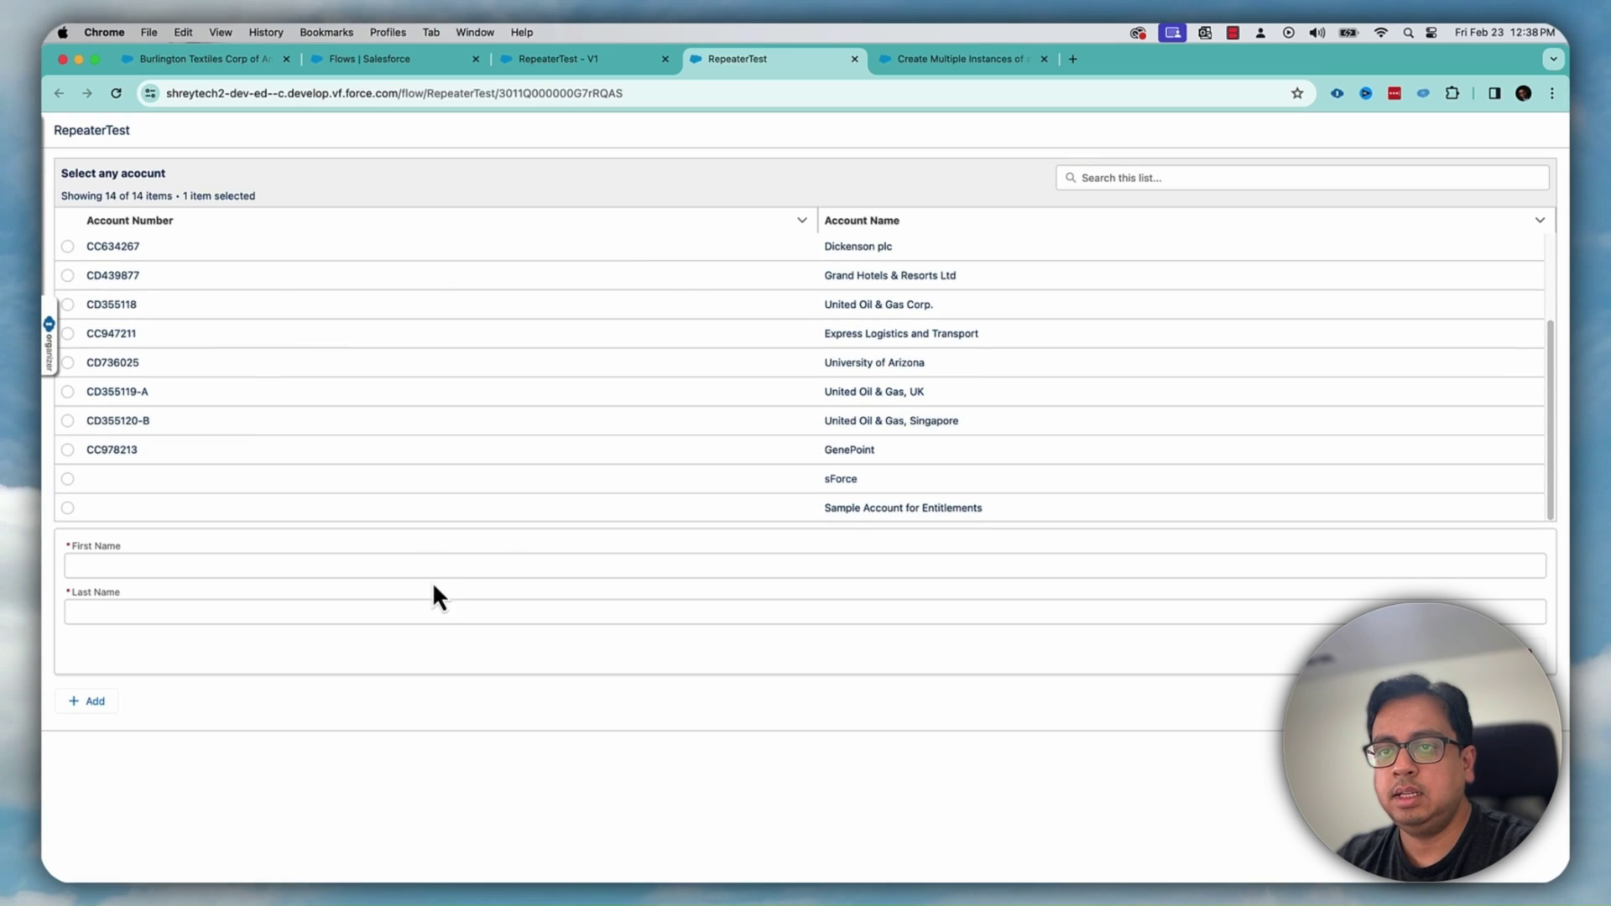
{"action": "left_click", "coordinate": [436, 564]}
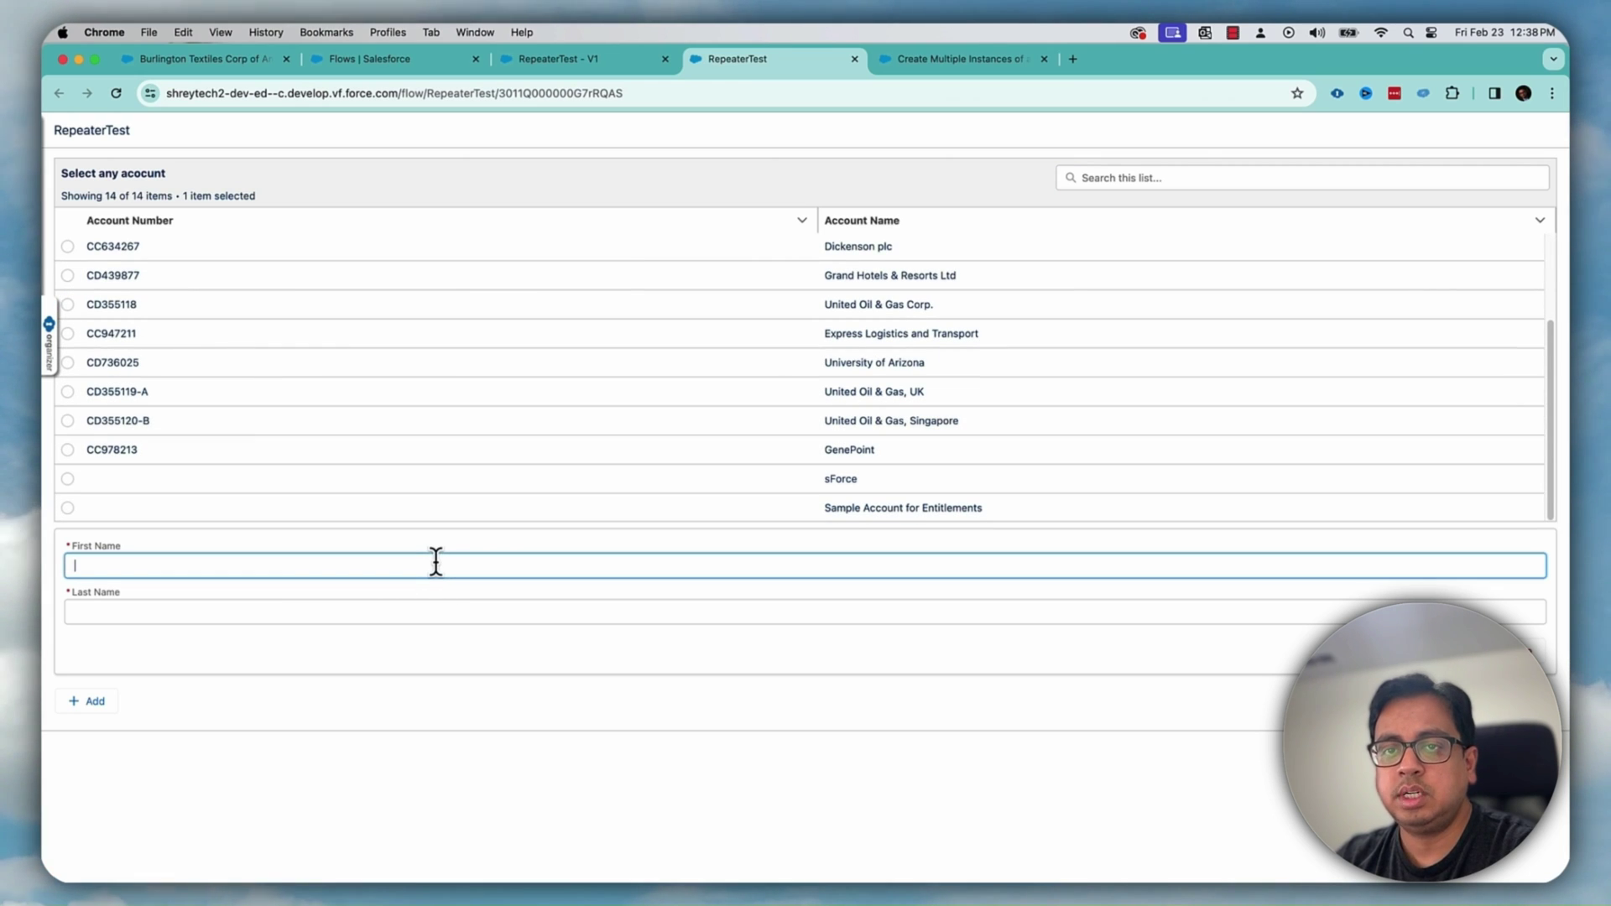
{"action": "type", "text": "Test"}
{"action": "key", "text": "Tab"}
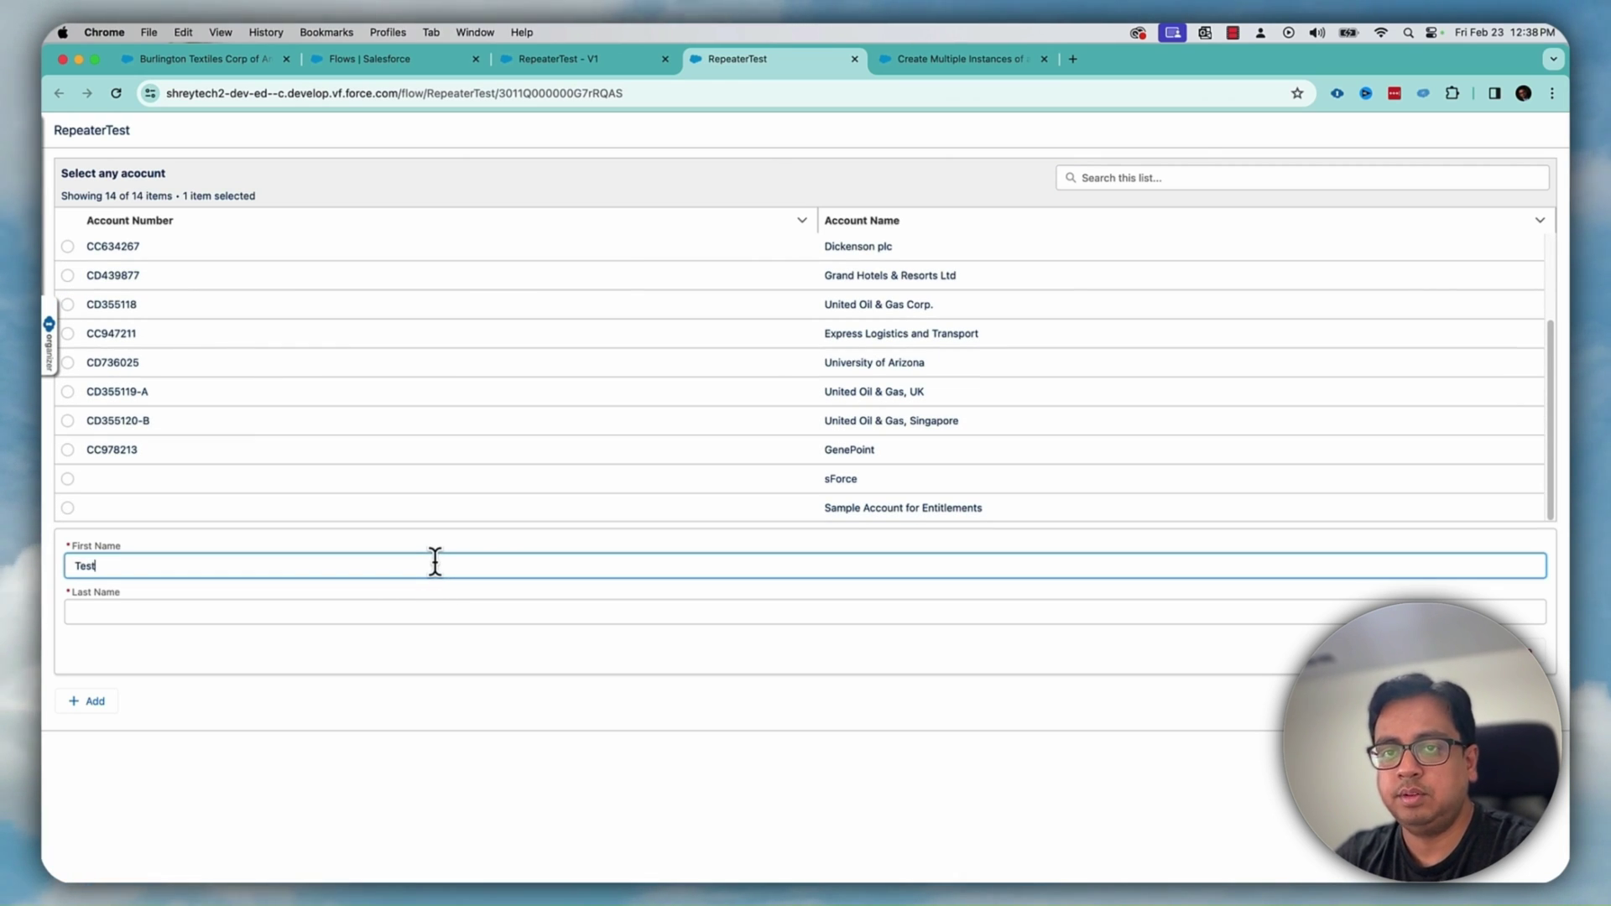
{"action": "type", "text": "Test1"}
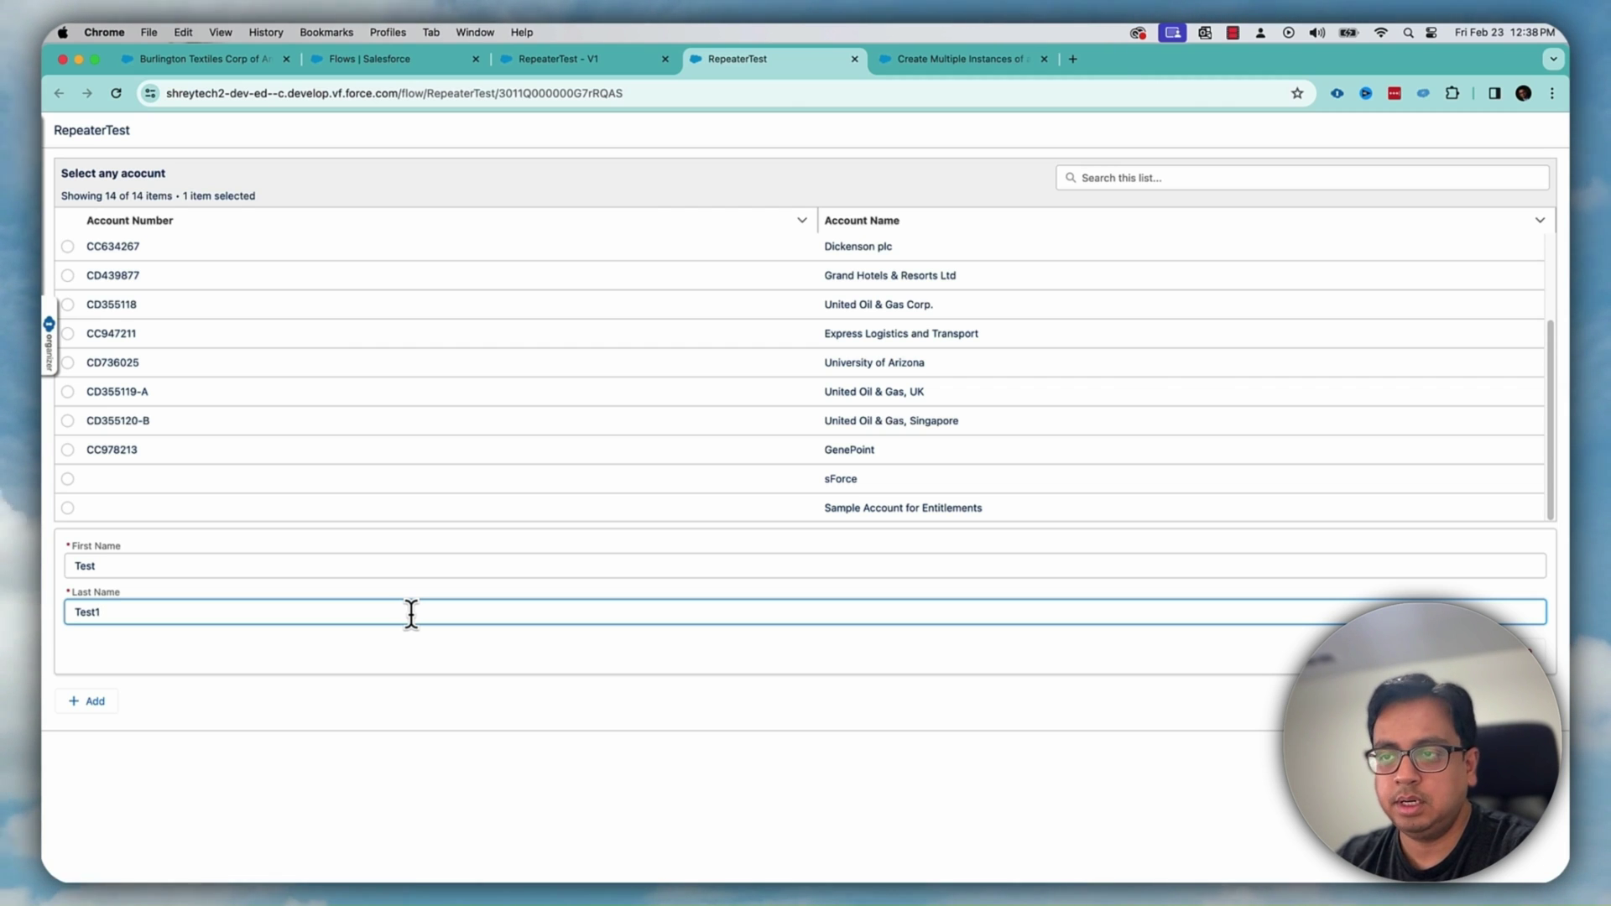
Add contacts Test Test2 and Test Test3 beside Test Test1 and submit all three
{"action": "left_click", "coordinate": [88, 701]}
{"action": "scroll", "coordinate": [283, 607], "scroll_direction": "down", "scroll_amount": 2}
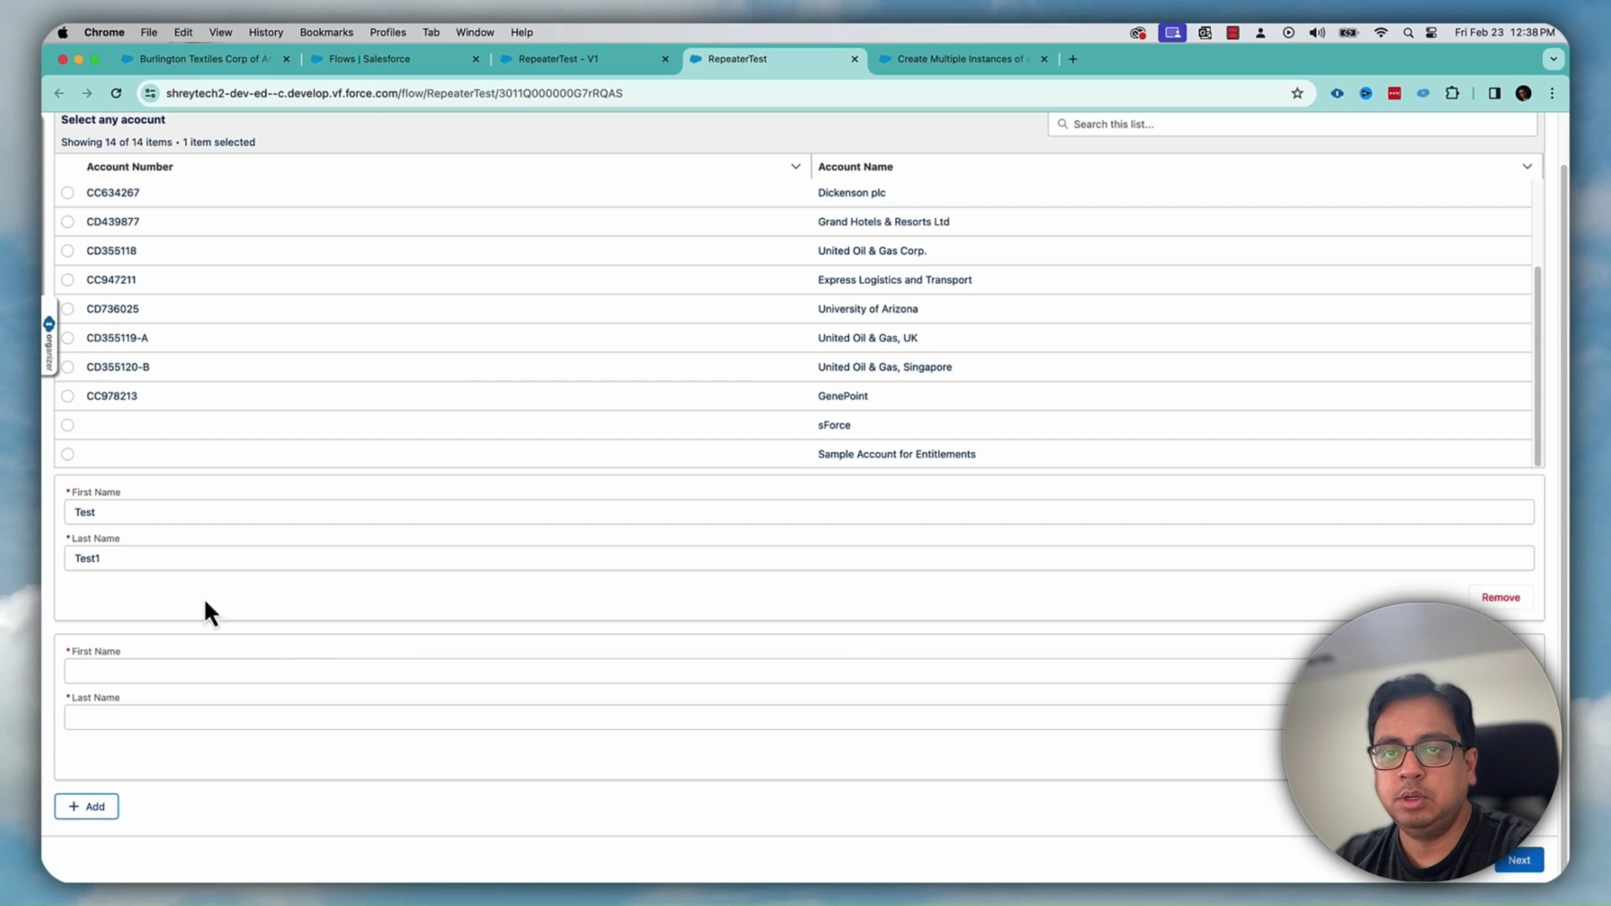
{"action": "left_click", "coordinate": [379, 673]}
{"action": "type", "text": "Test"}
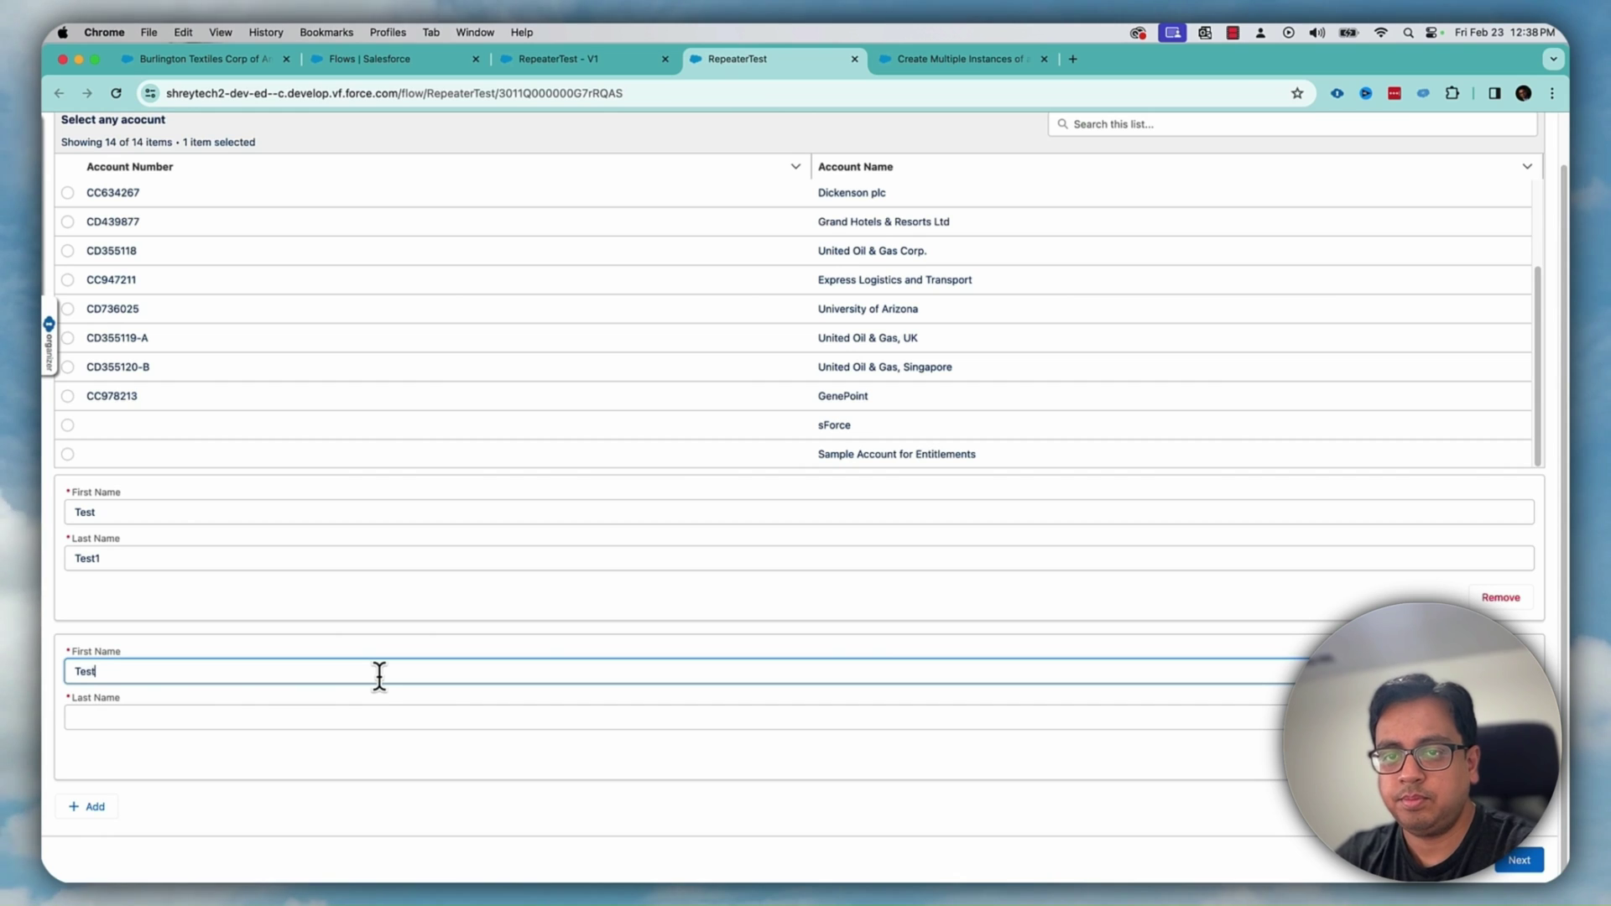
{"action": "key", "text": "Tab"}
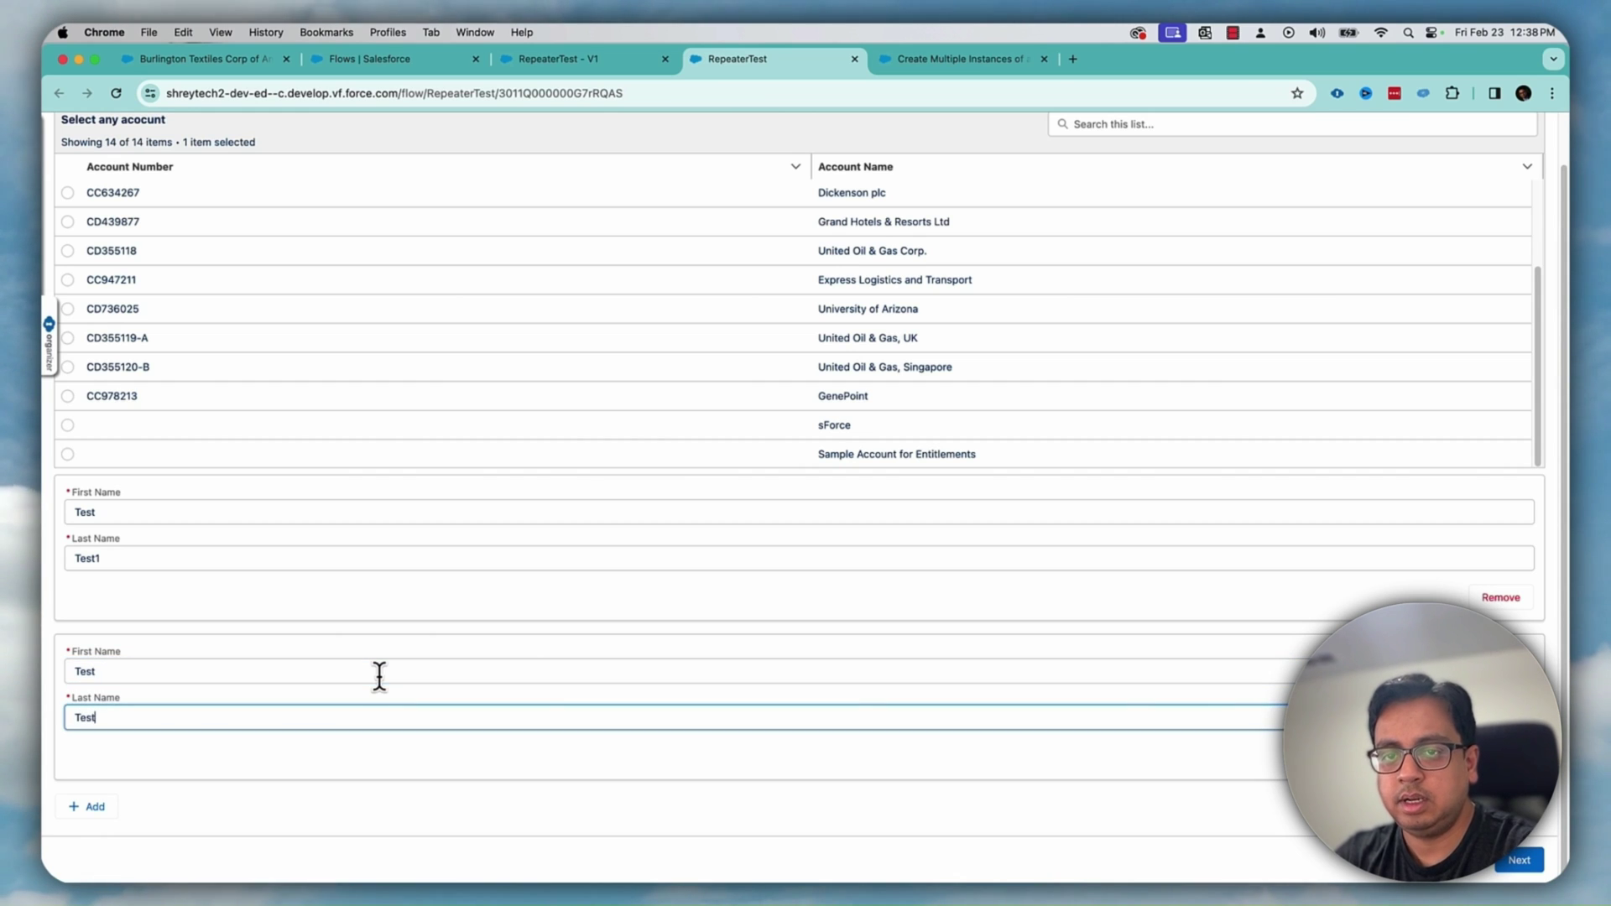
{"action": "left_click", "coordinate": [107, 812]}
{"action": "scroll", "coordinate": [449, 656], "scroll_direction": "down", "scroll_amount": 2}
{"action": "left_click", "coordinate": [281, 664]}
{"action": "type", "text": "Tes"}
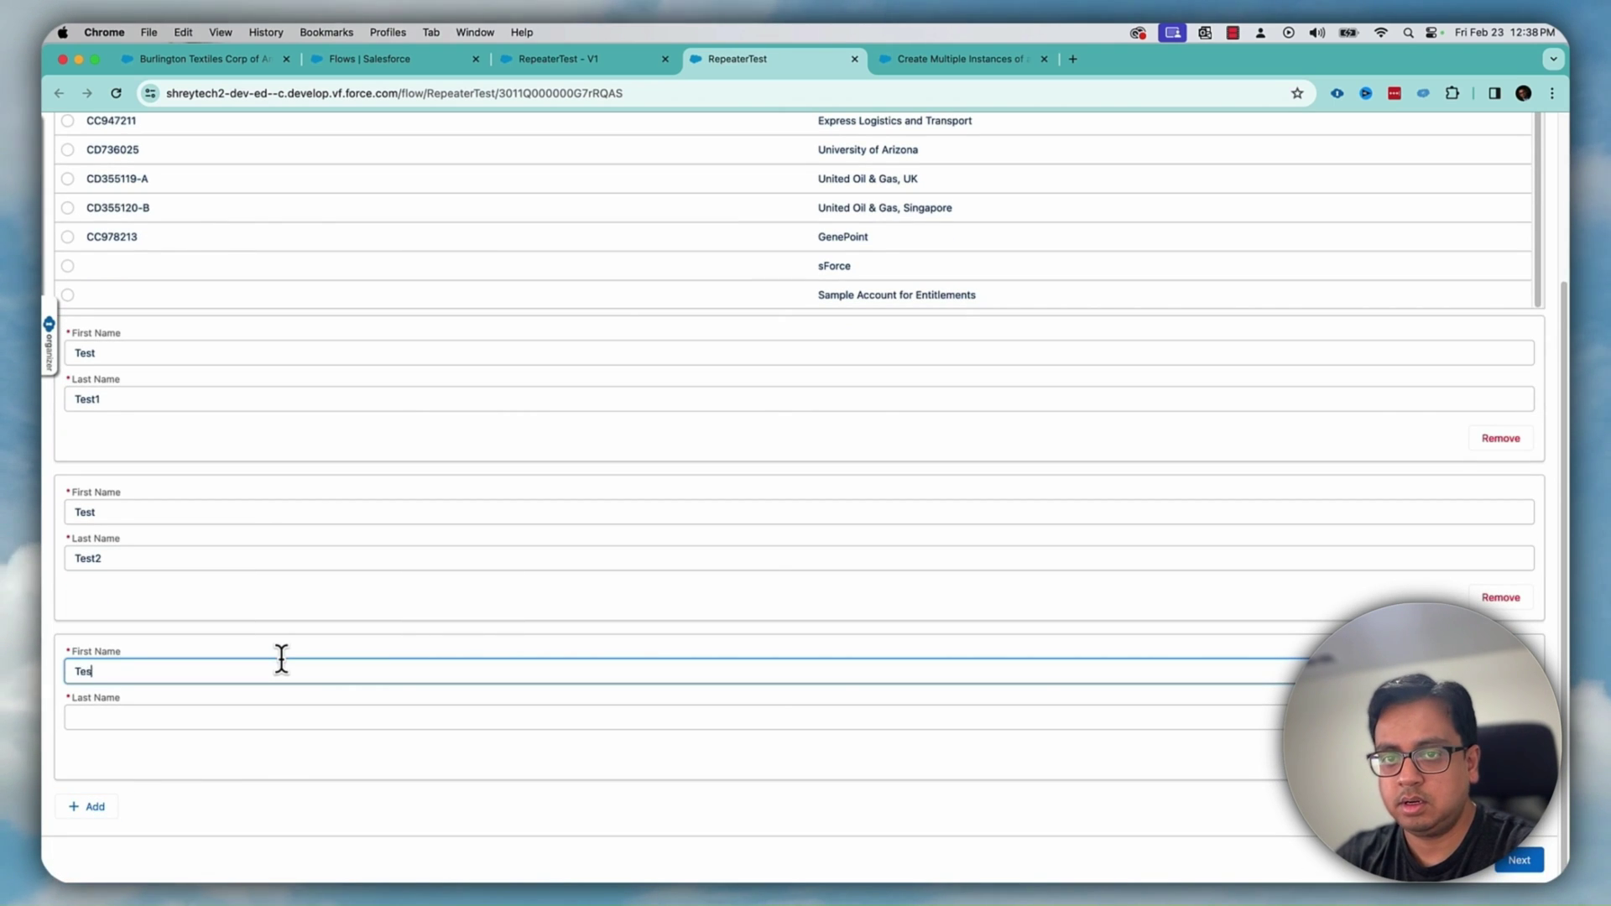
{"action": "type", "text": "t"}
{"action": "key", "text": "Tab"}
{"action": "type", "text": "Test3"}
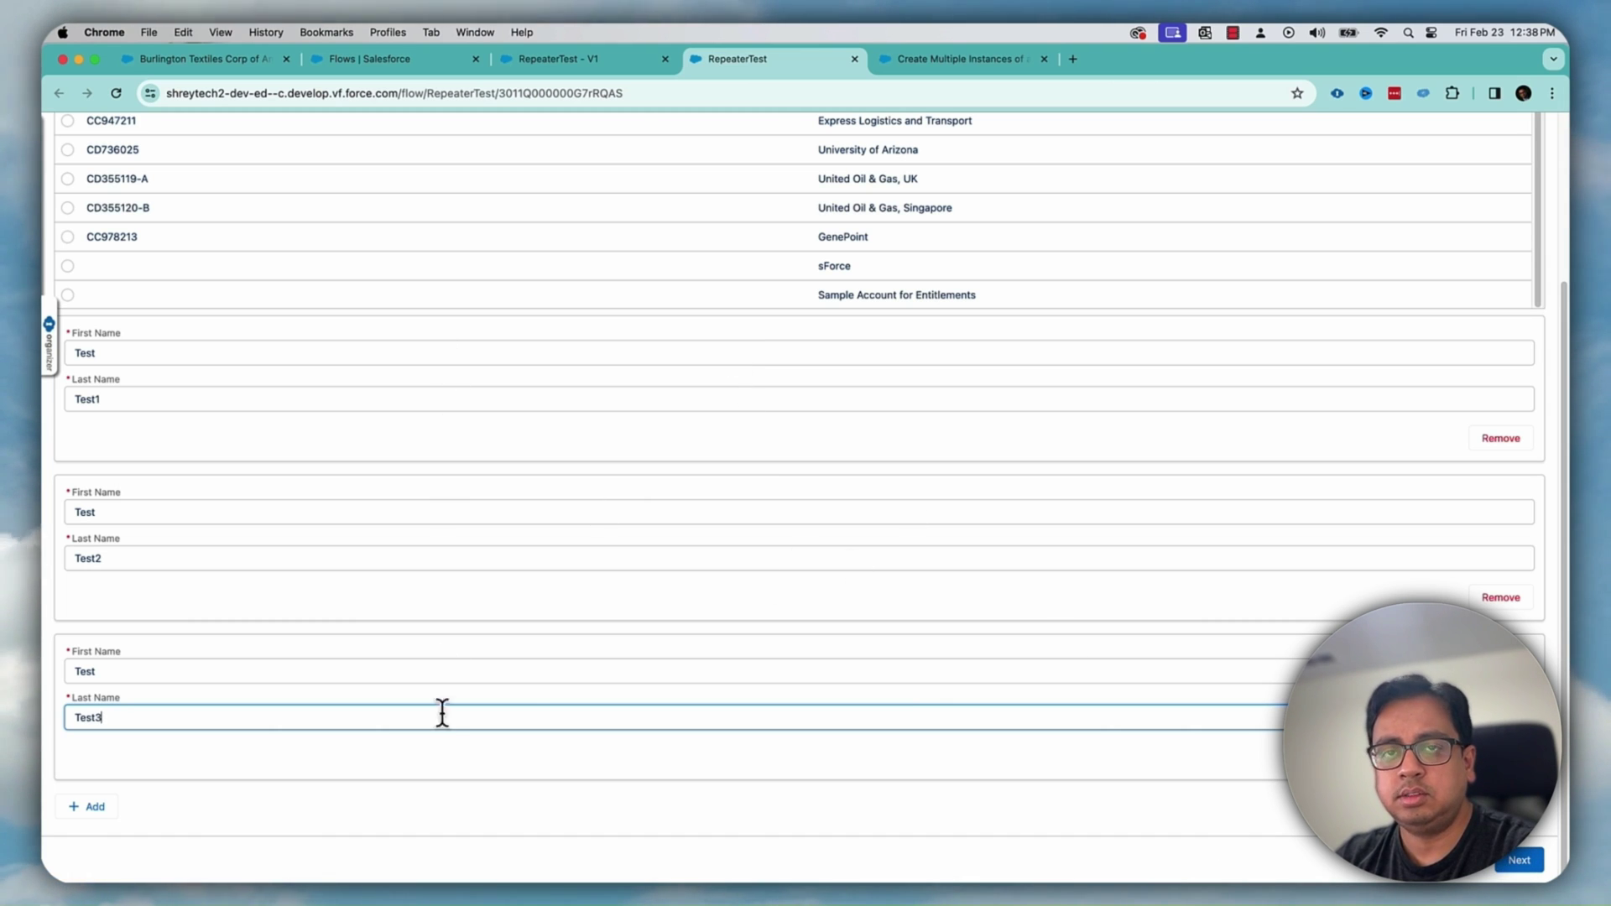
{"action": "scroll", "coordinate": [515, 596], "scroll_direction": "up", "scroll_amount": 3}
{"action": "scroll", "coordinate": [870, 324], "scroll_direction": "up", "scroll_amount": 2}
{"action": "scroll", "coordinate": [525, 349], "scroll_direction": "up", "scroll_amount": 2}
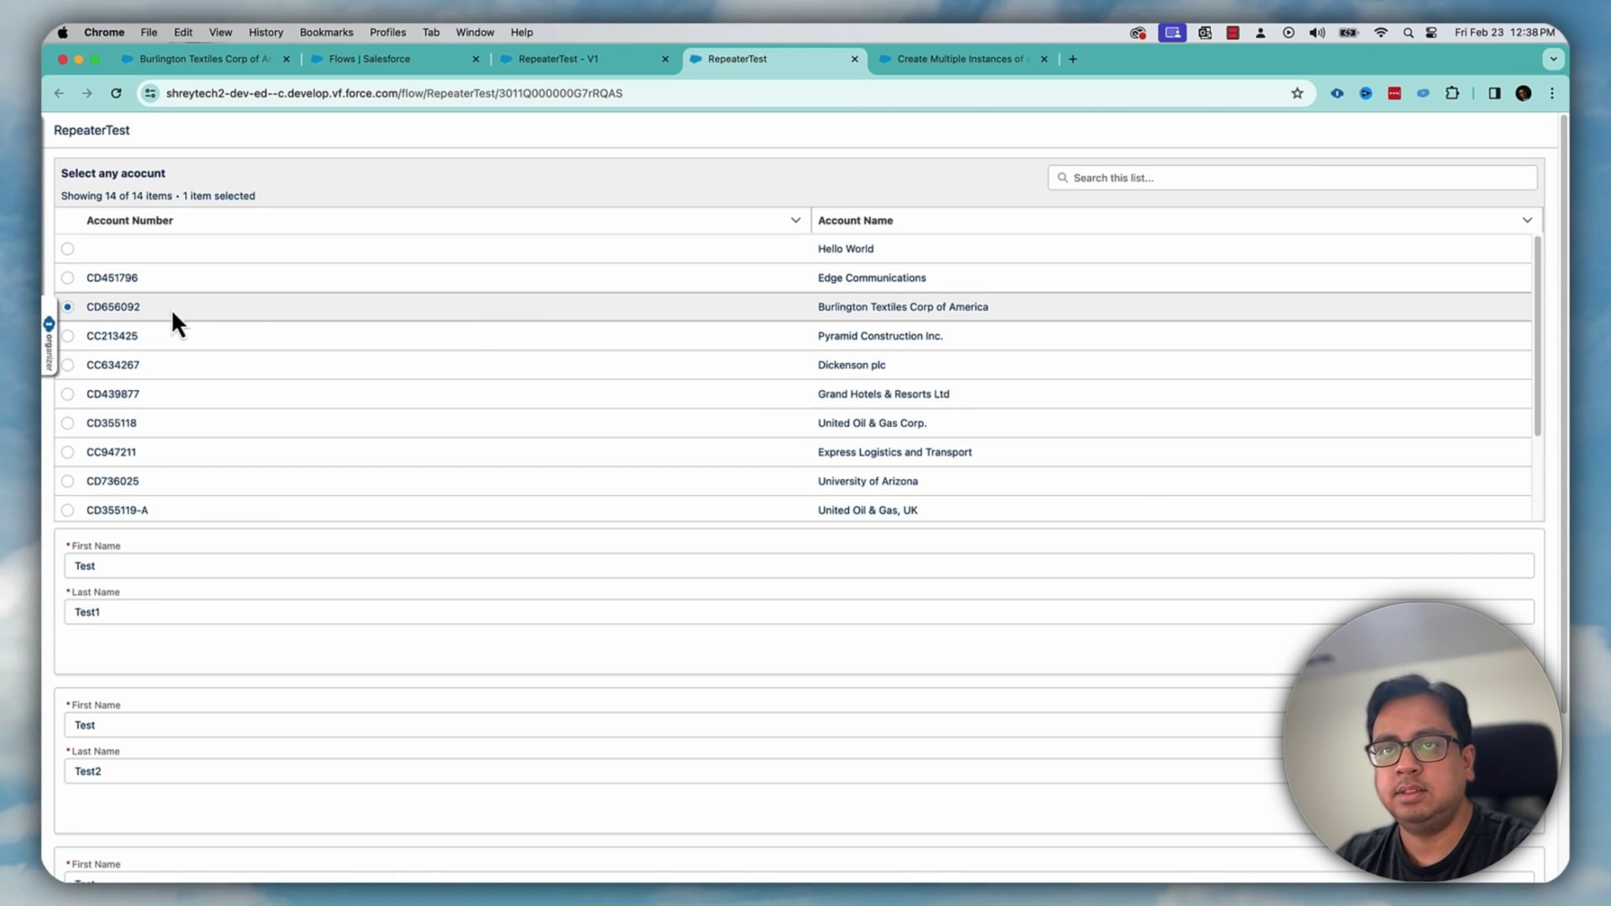
{"action": "scroll", "coordinate": [1092, 623], "scroll_direction": "down", "scroll_amount": 3}
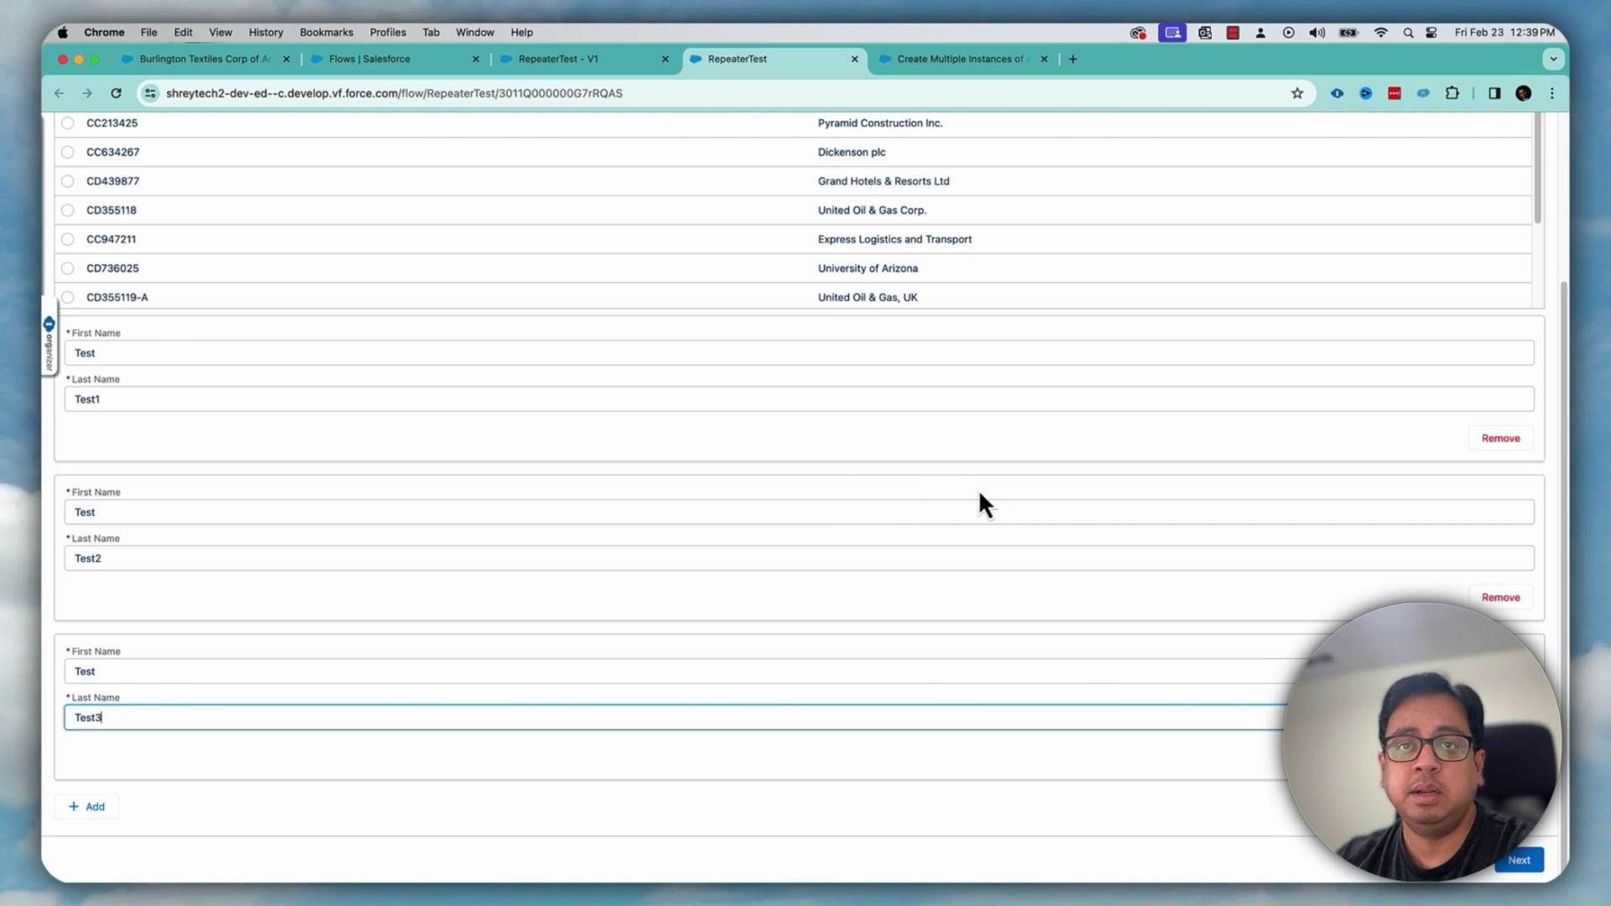
{"action": "left_click", "coordinate": [1519, 860]}
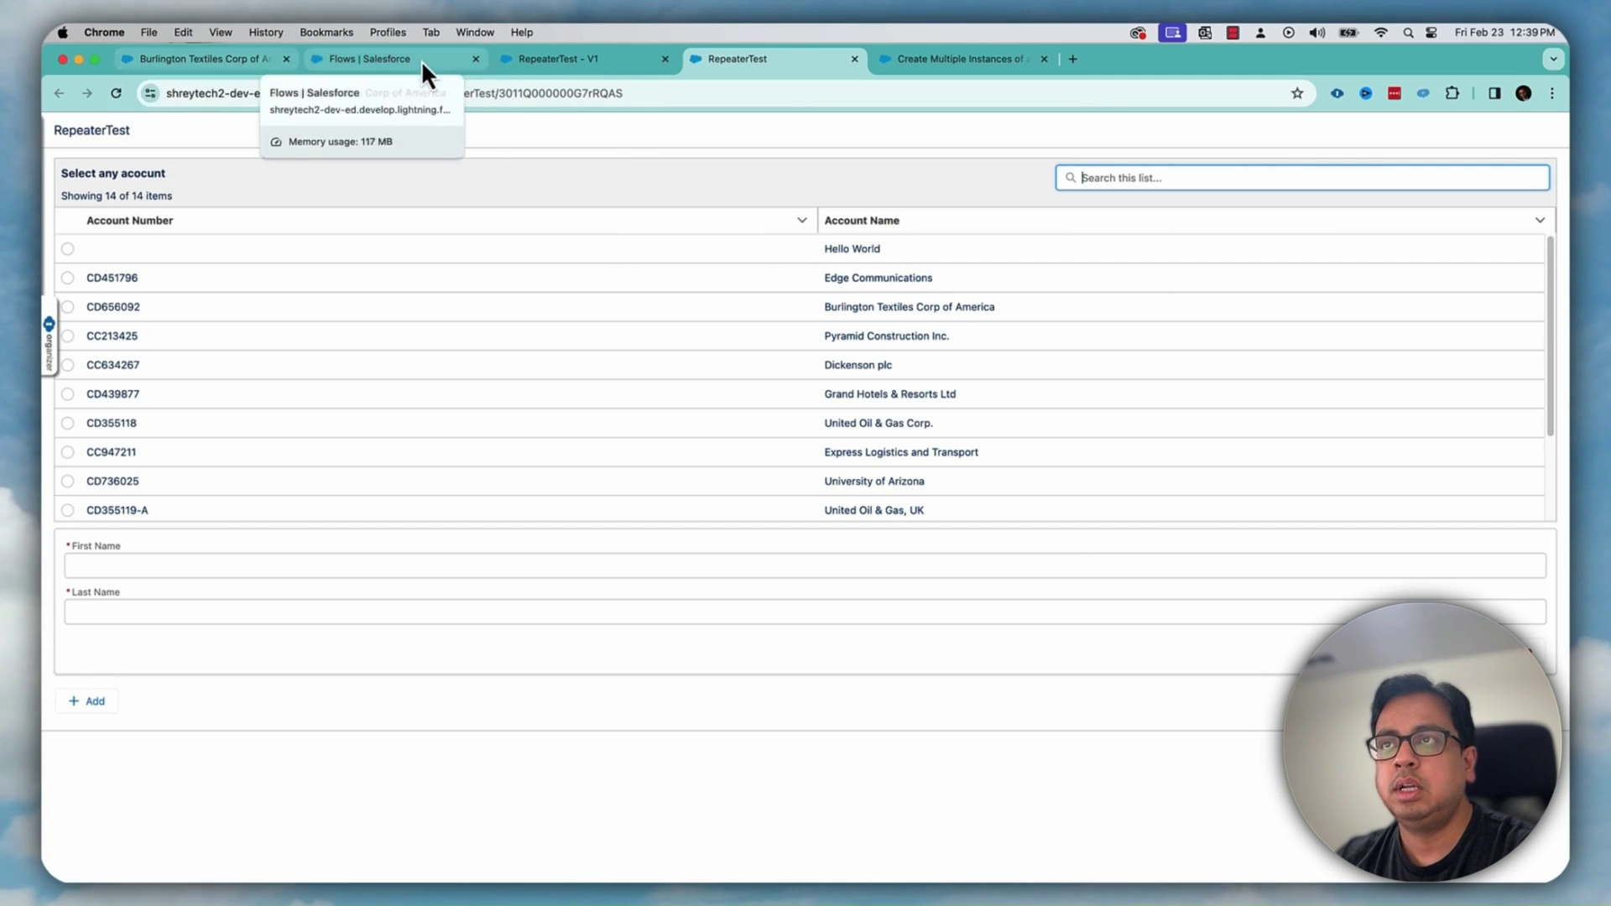
Reload Burlington Textiles and confirm its four contacts include Test Test1, Test2 and Test3
{"action": "left_click", "coordinate": [251, 60]}
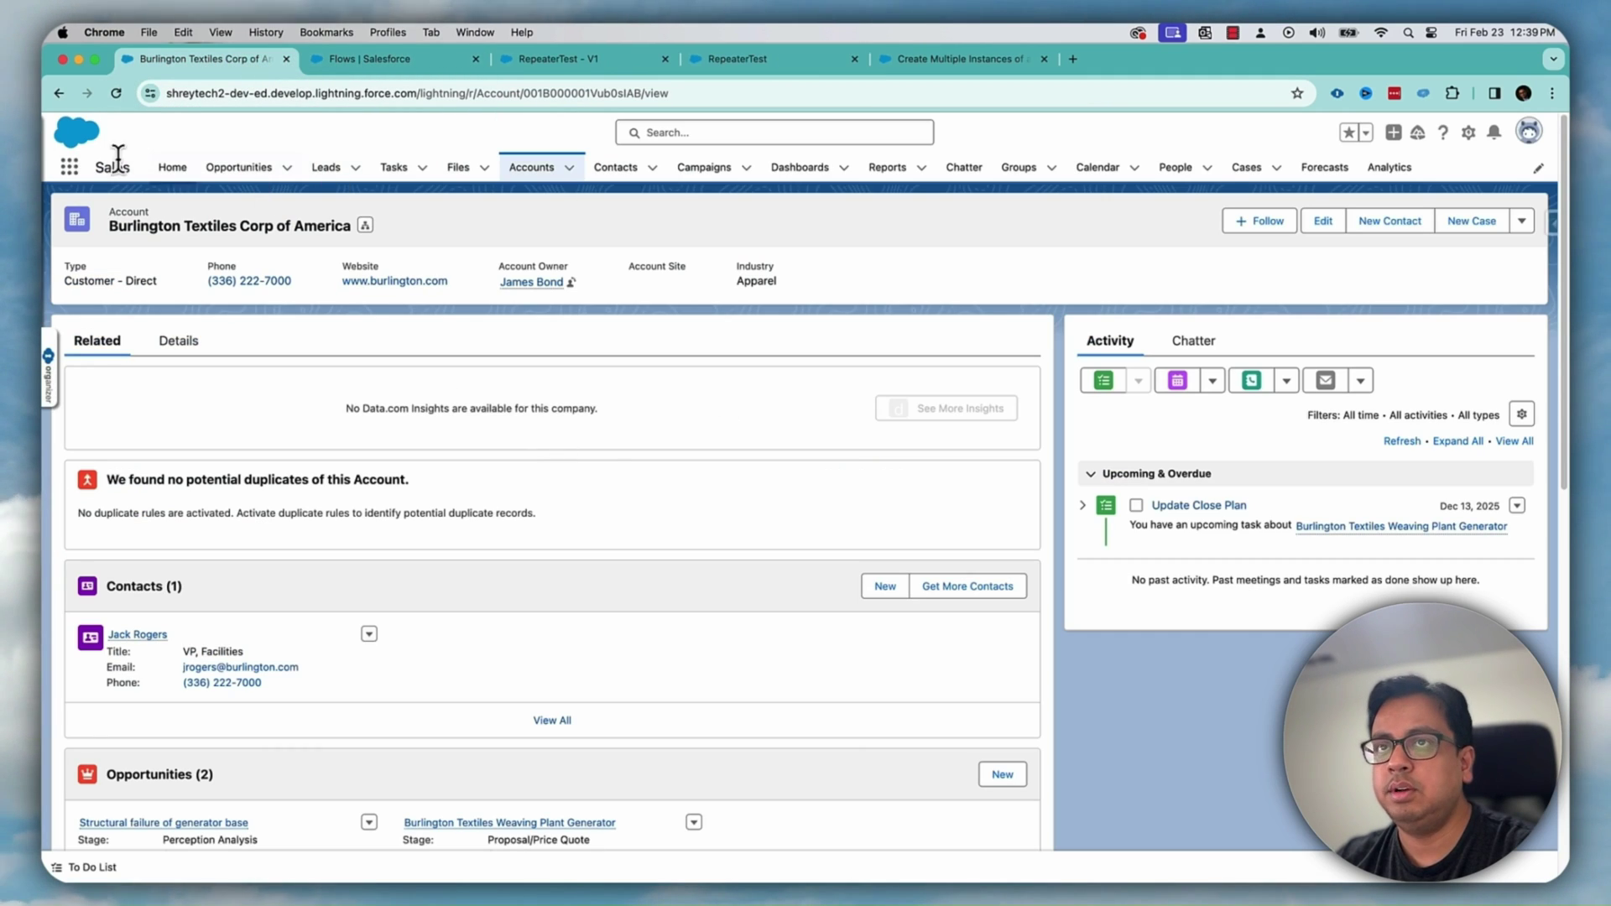
{"action": "left_click", "coordinate": [108, 94]}
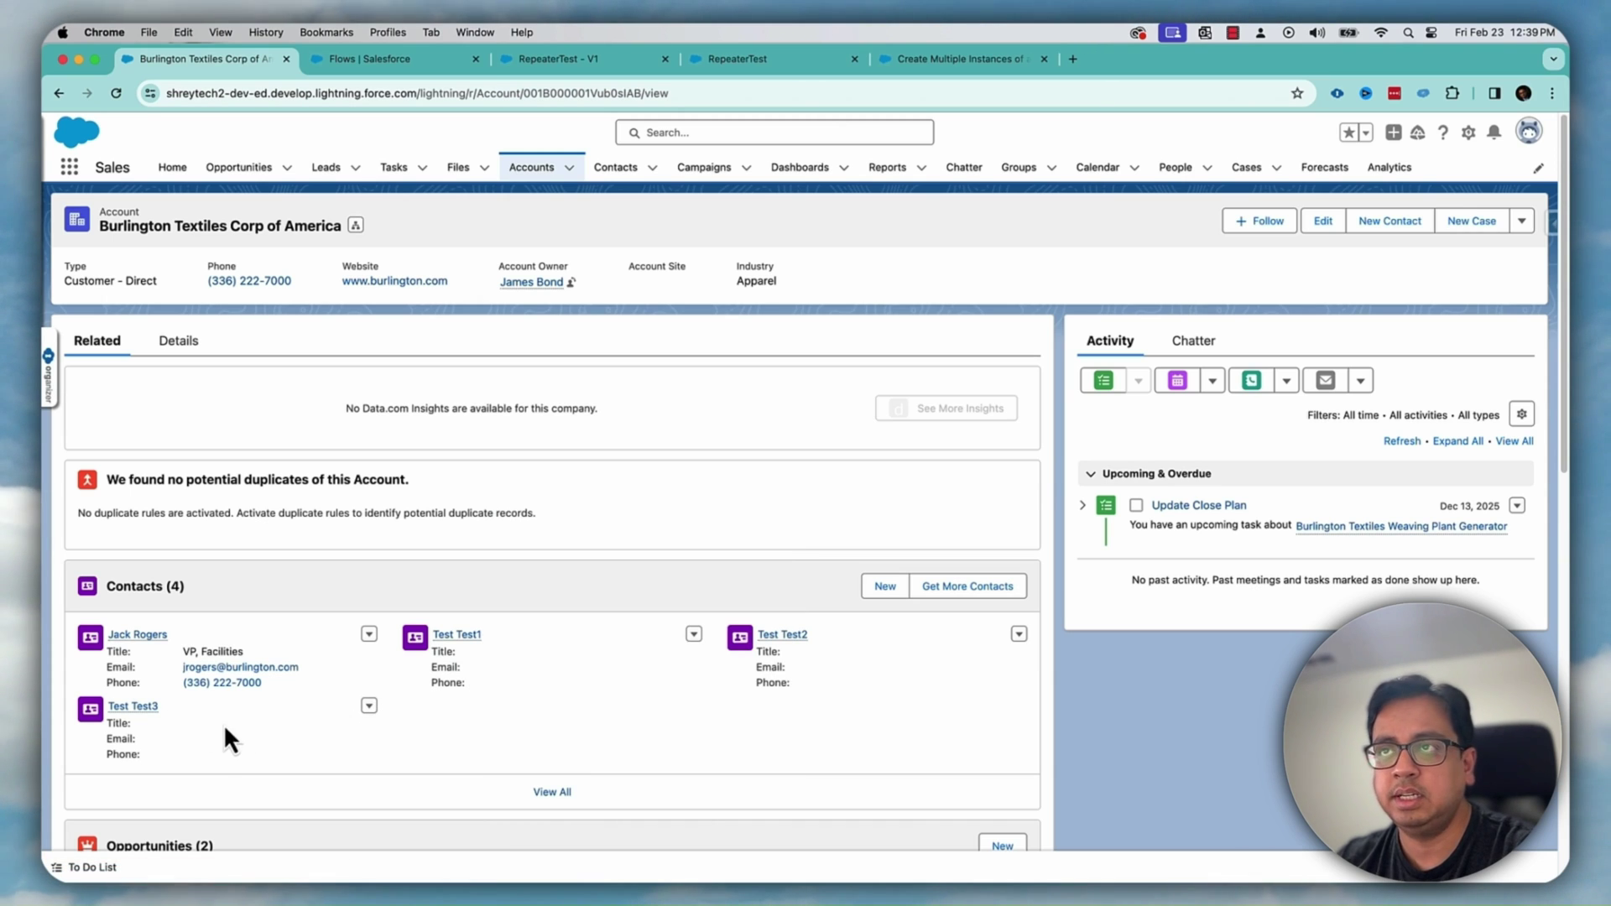
{"action": "key", "text": "super+3"}
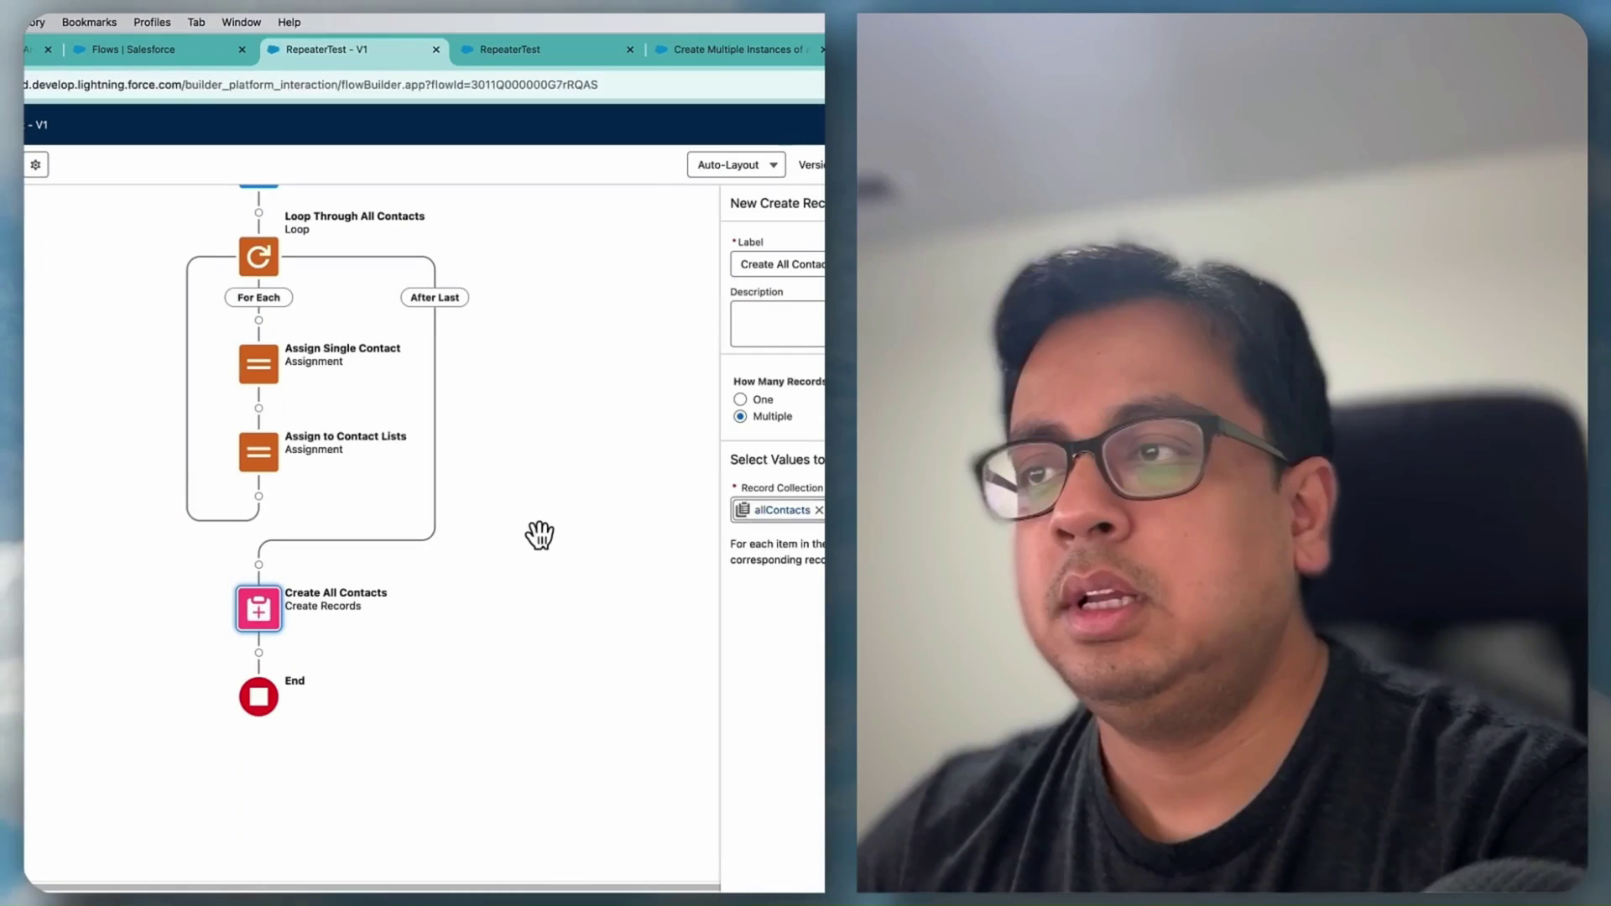
{"action": "scroll", "coordinate": [561, 404], "scroll_direction": "up", "scroll_amount": 2}
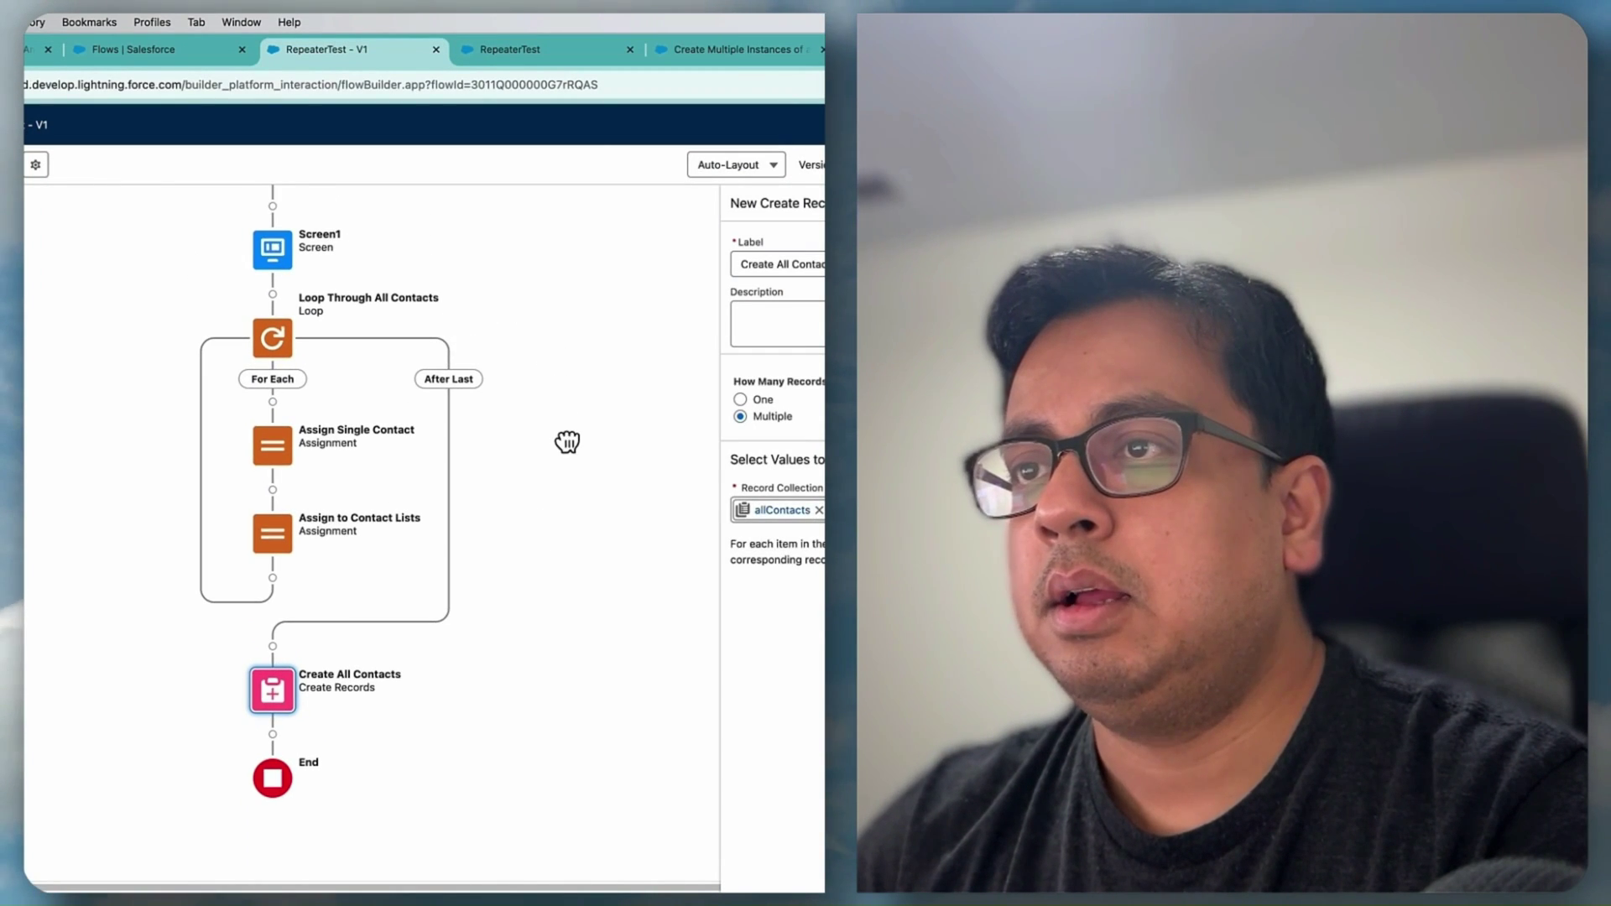
Close the Create Records panel and review Screen1's layout in the screen editor
{"action": "key", "text": "Escape"}
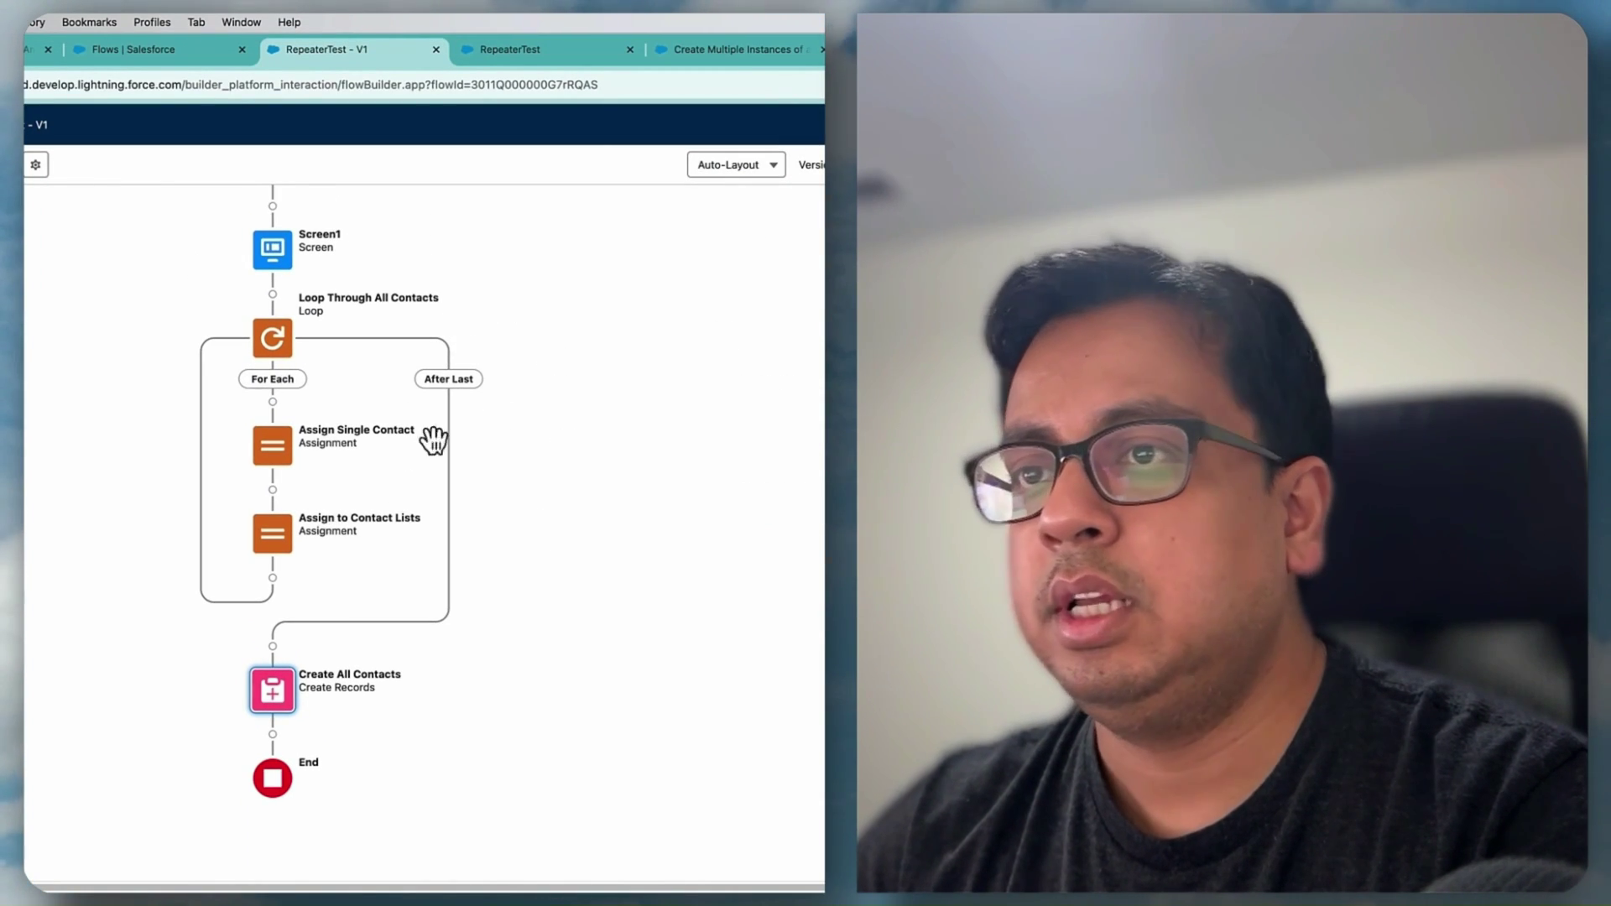
{"action": "left_click", "coordinate": [272, 249]}
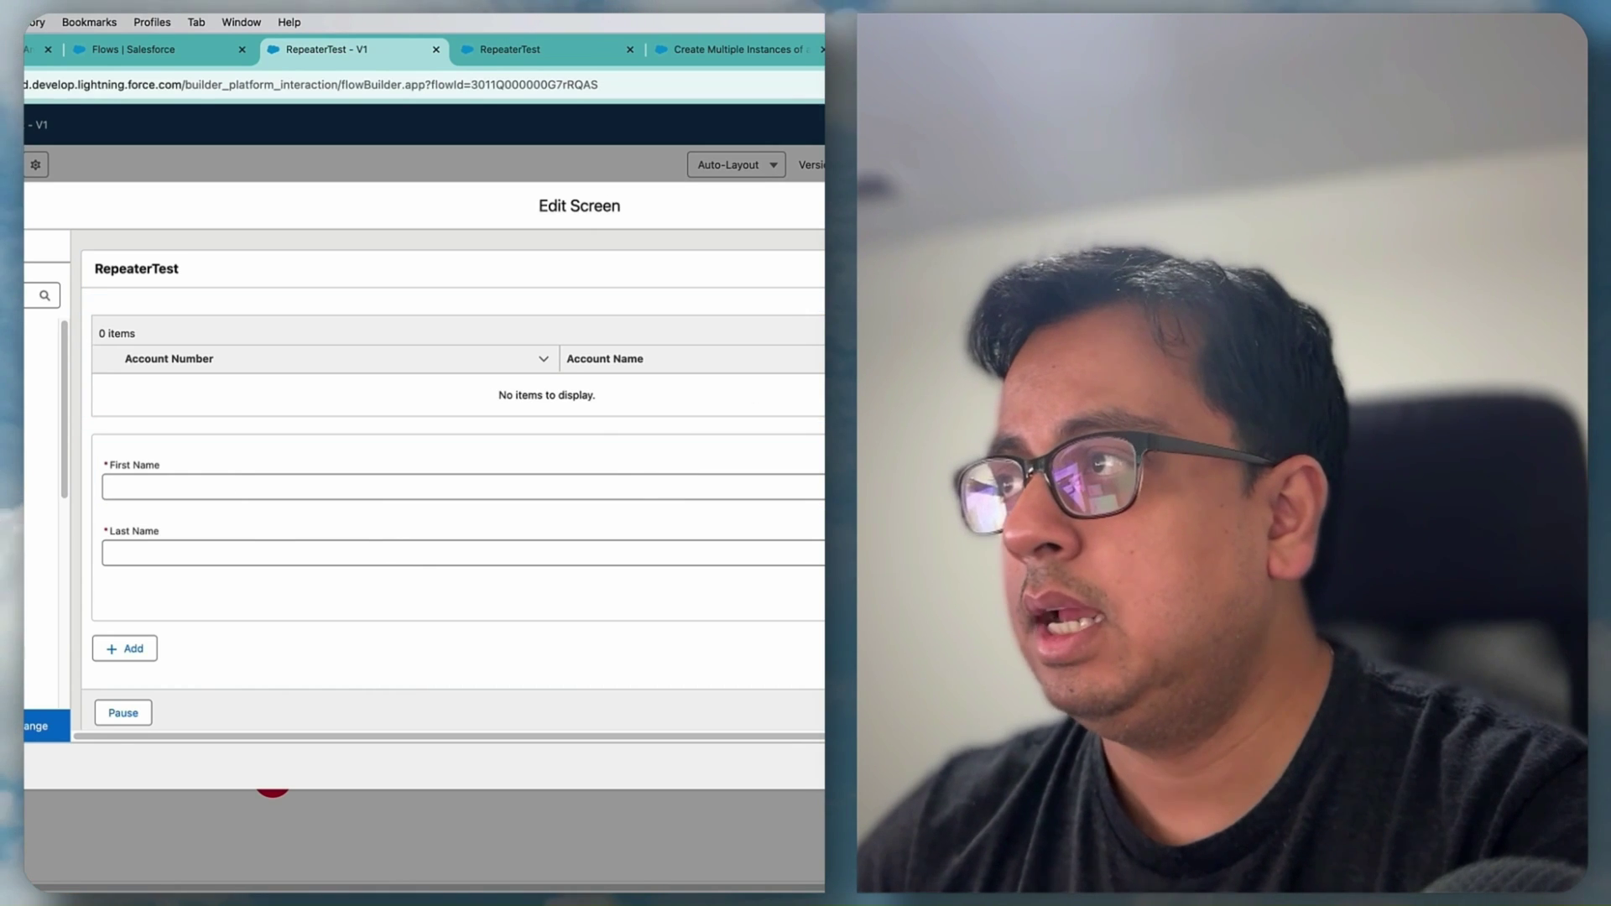
{"action": "key", "text": "Escape"}
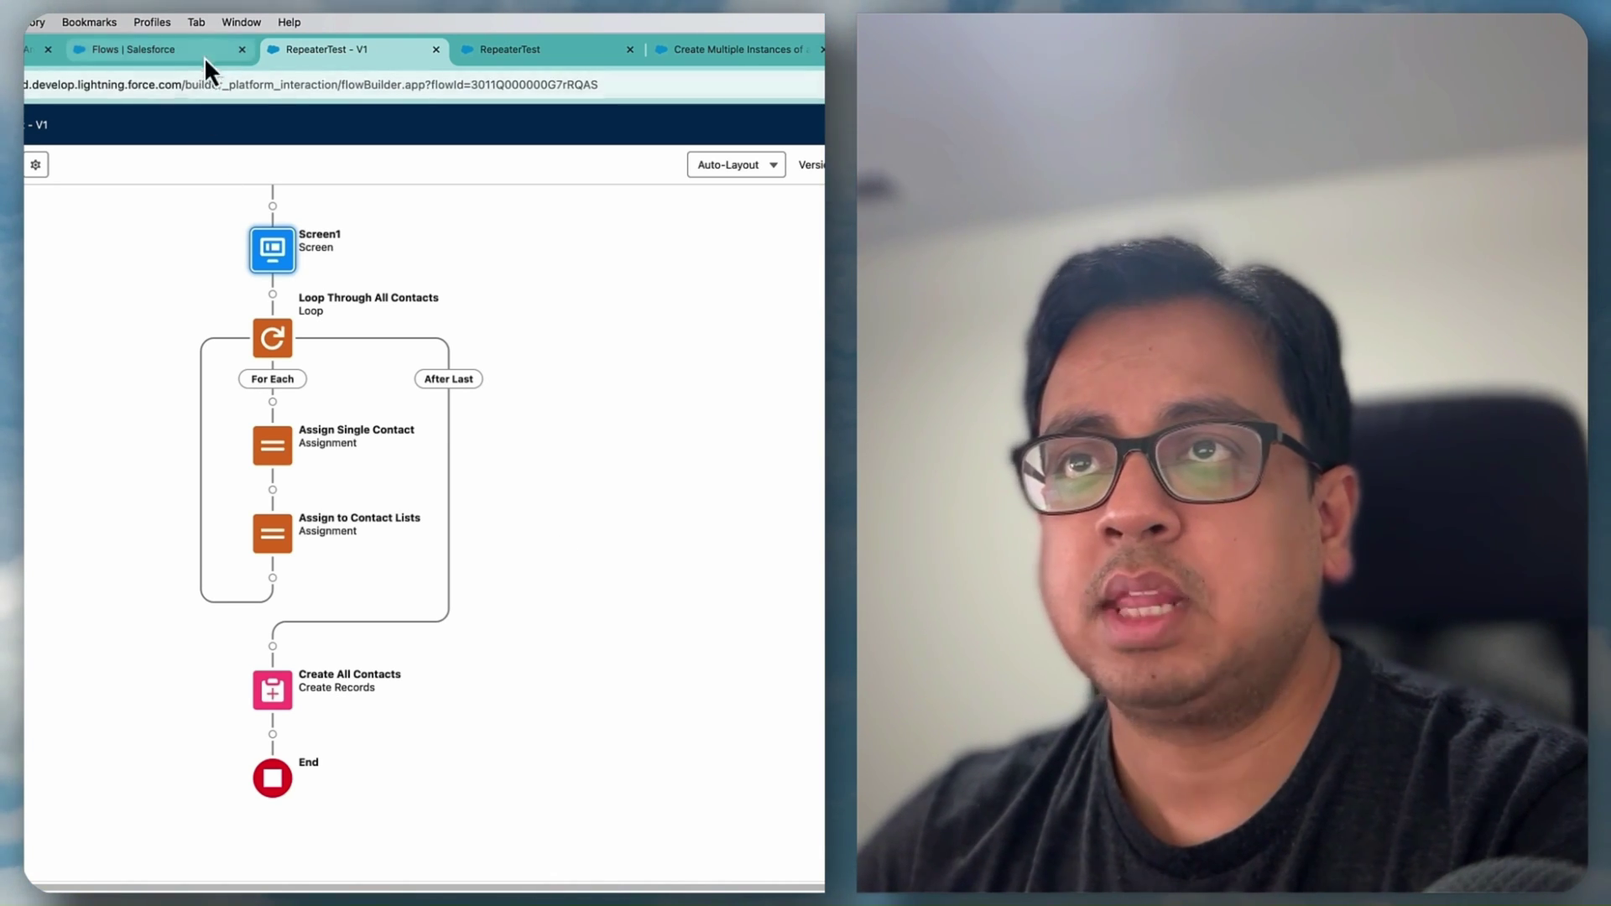
Return to the running RepeaterTest flow showing the account list
{"action": "left_click", "coordinate": [204, 52]}
{"action": "left_click", "coordinate": [341, 52]}
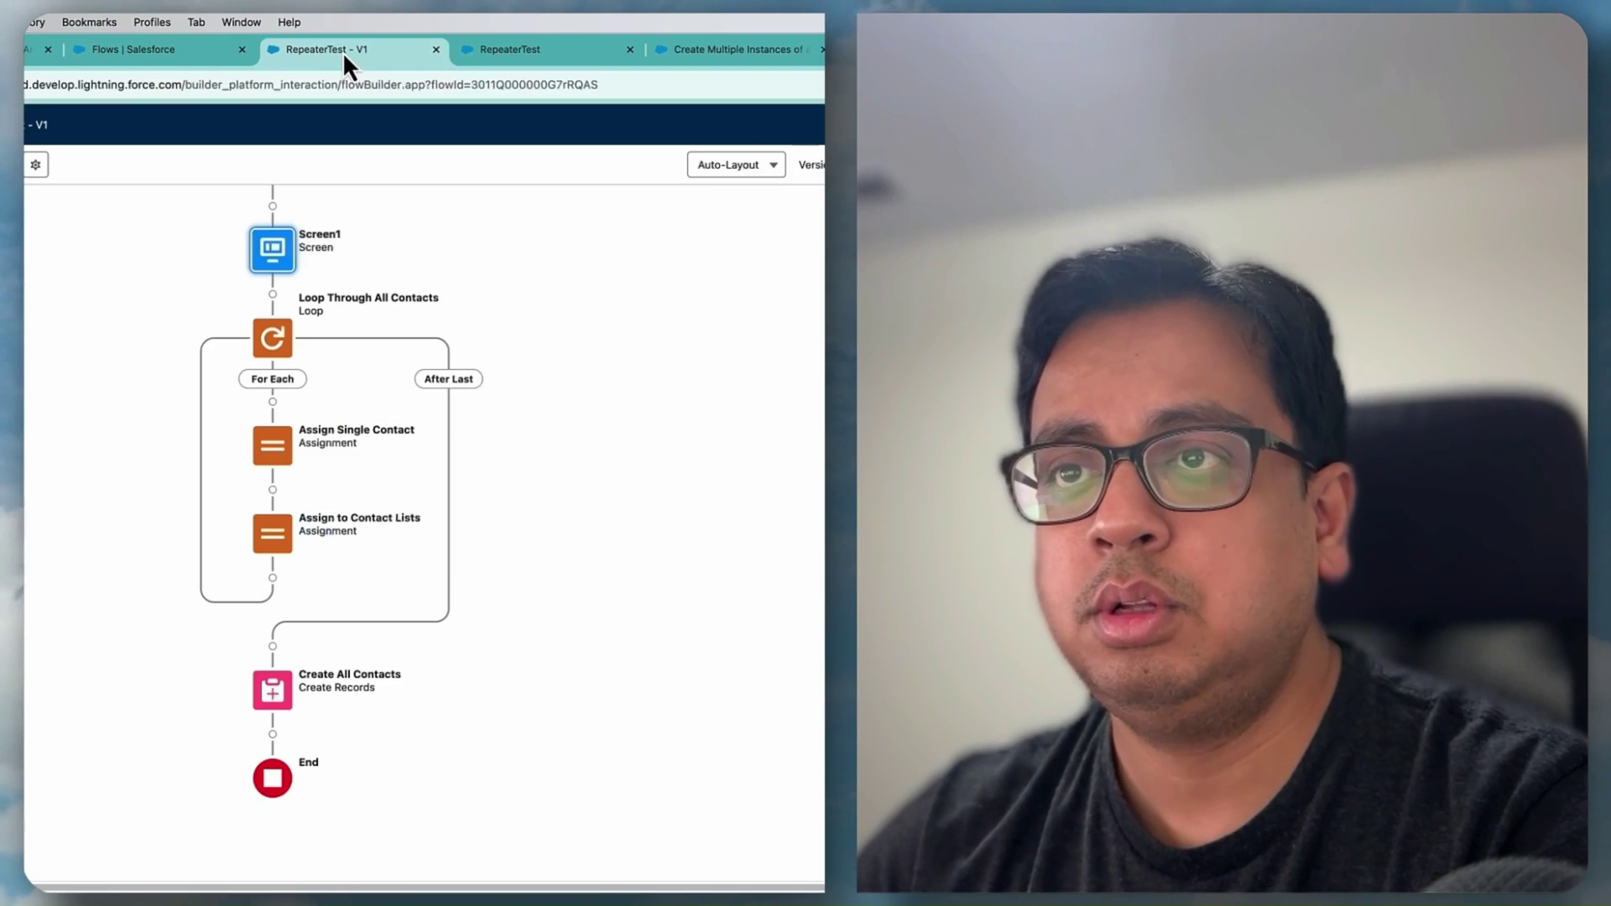
{"action": "left_click", "coordinate": [510, 52]}
{"action": "scroll", "coordinate": [119, 400], "scroll_direction": "down", "scroll_amount": 1}
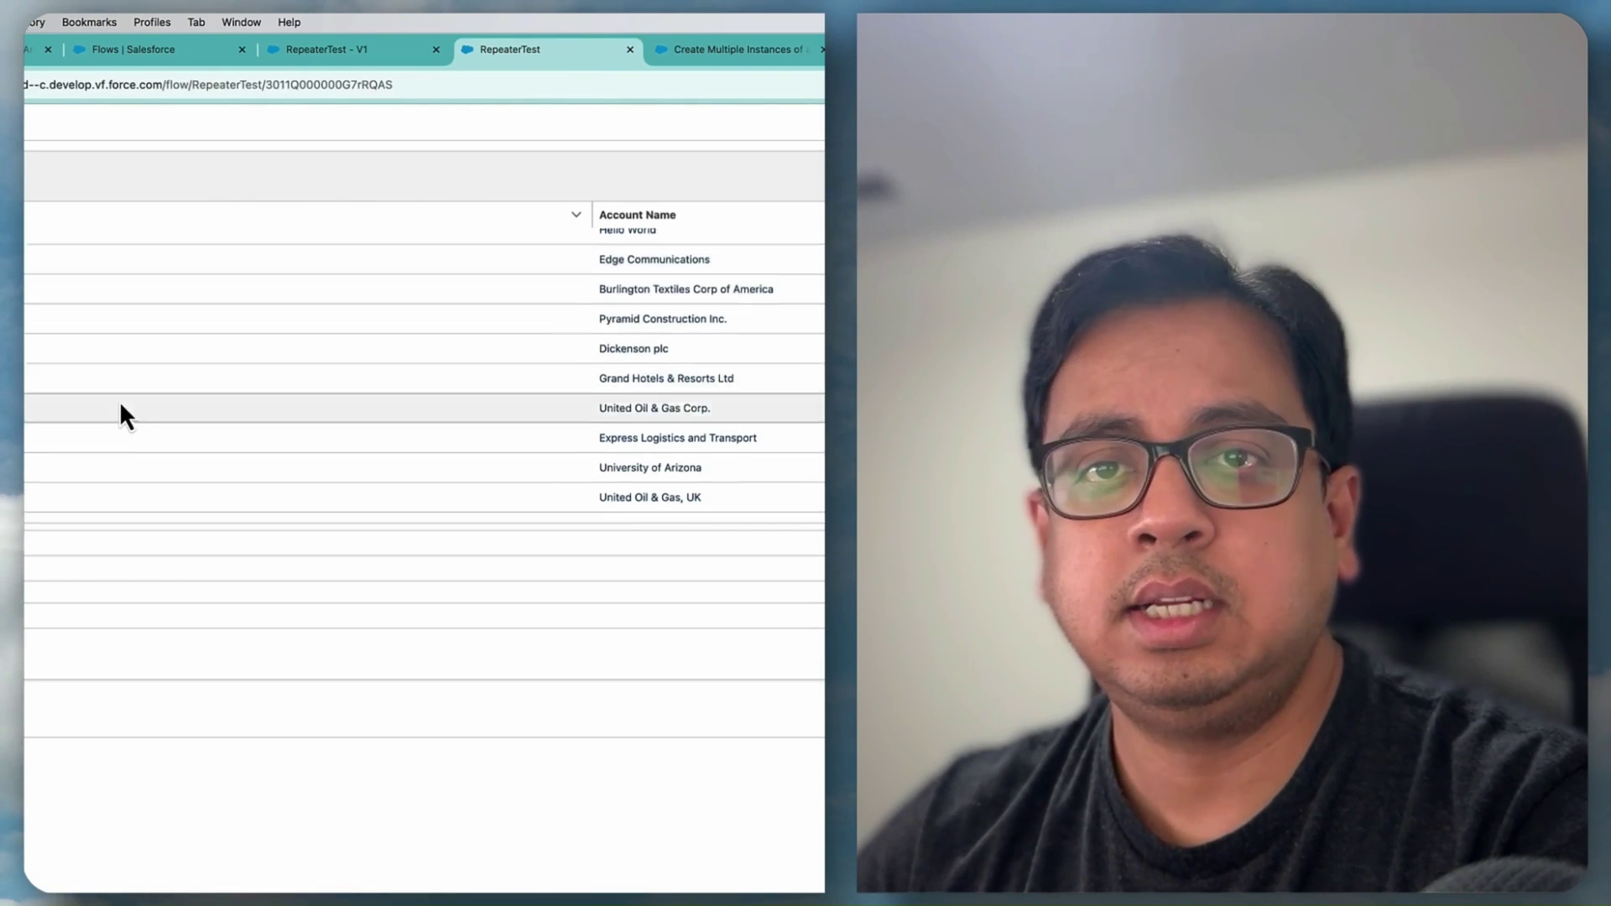
{"action": "scroll", "coordinate": [113, 454], "scroll_direction": "down", "scroll_amount": 3}
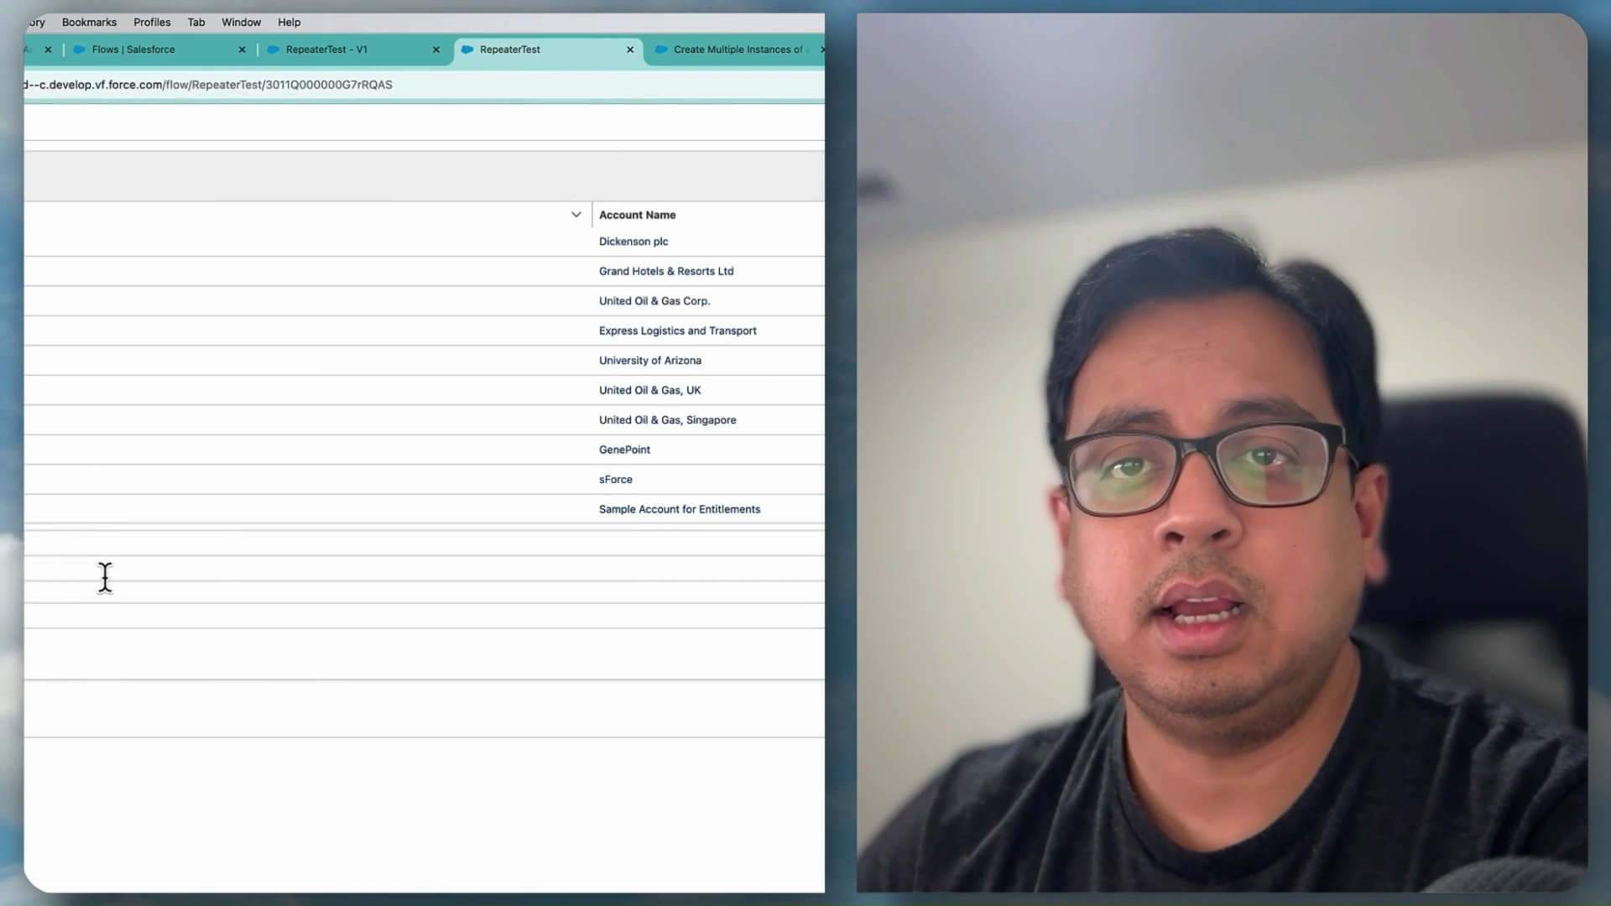